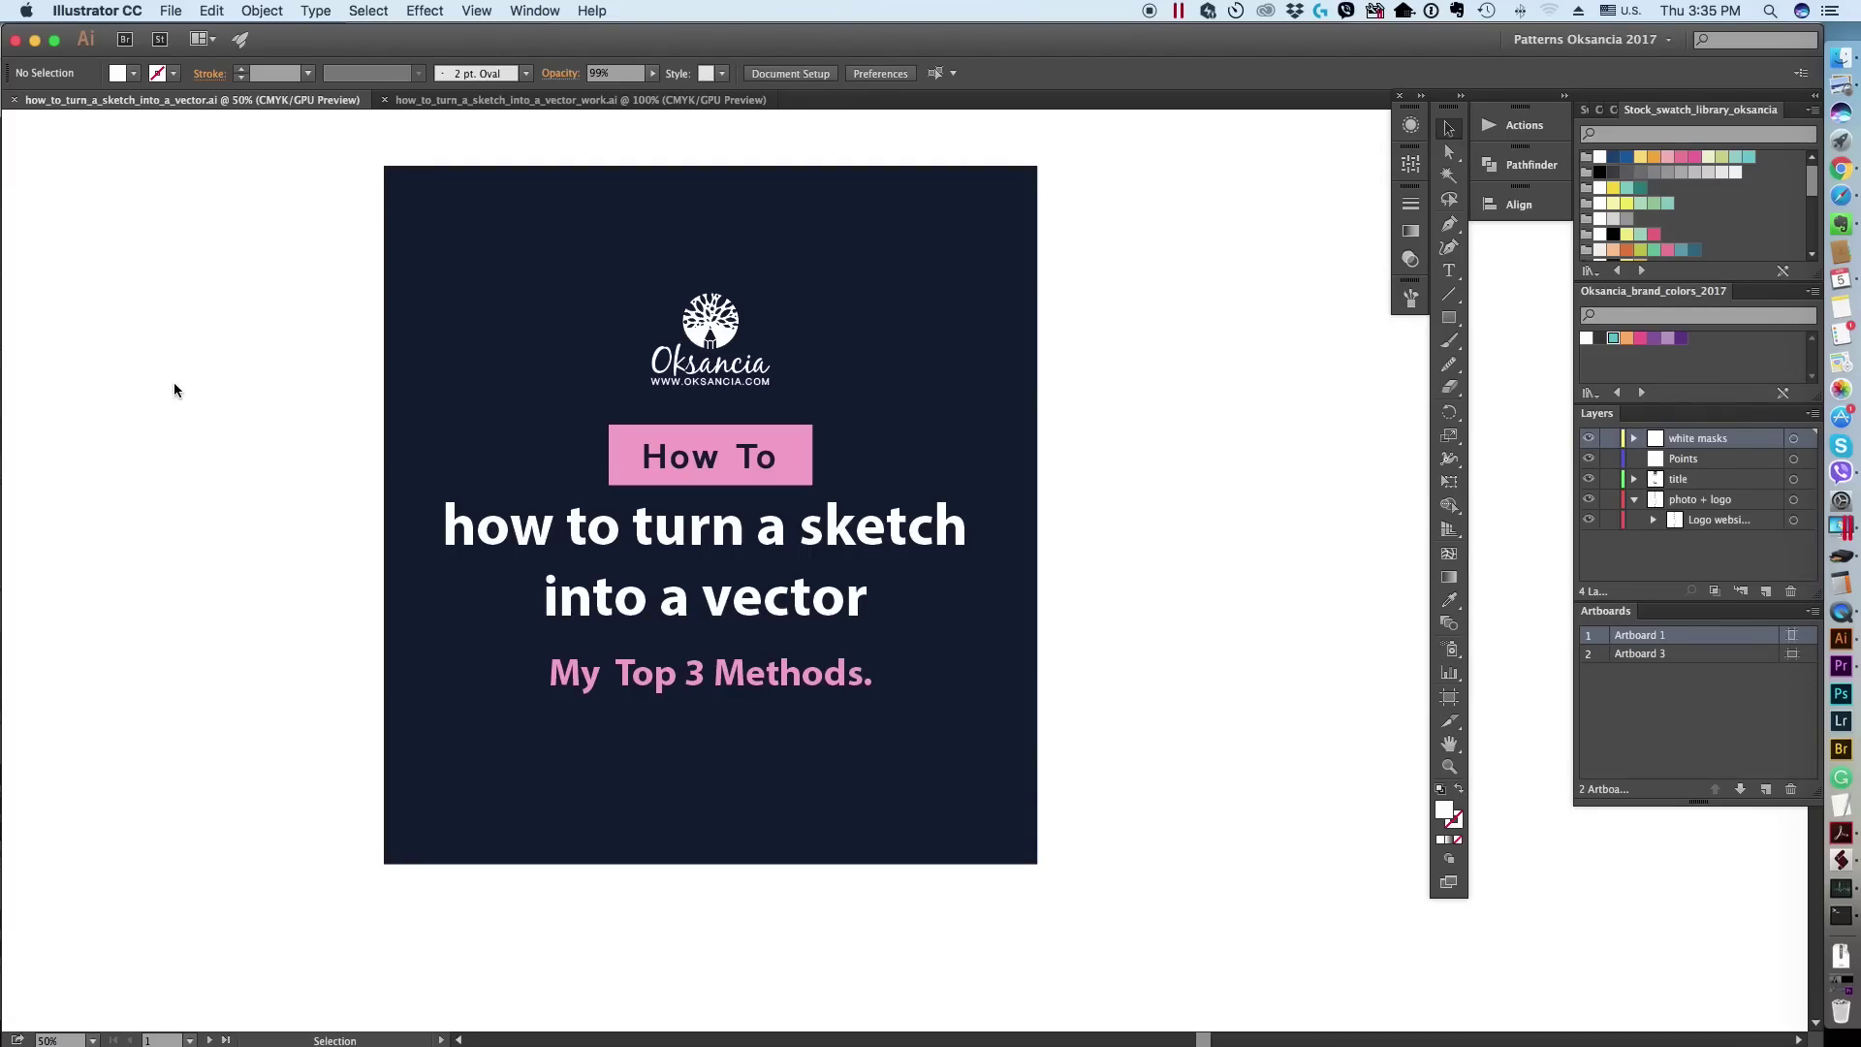
Step: Delete the white mask rectangle covering the "Tracing by hand in Adobe Illustrator" heading and the Part 2 Video line below the title slide
scroll(567, 643, "down", 5)
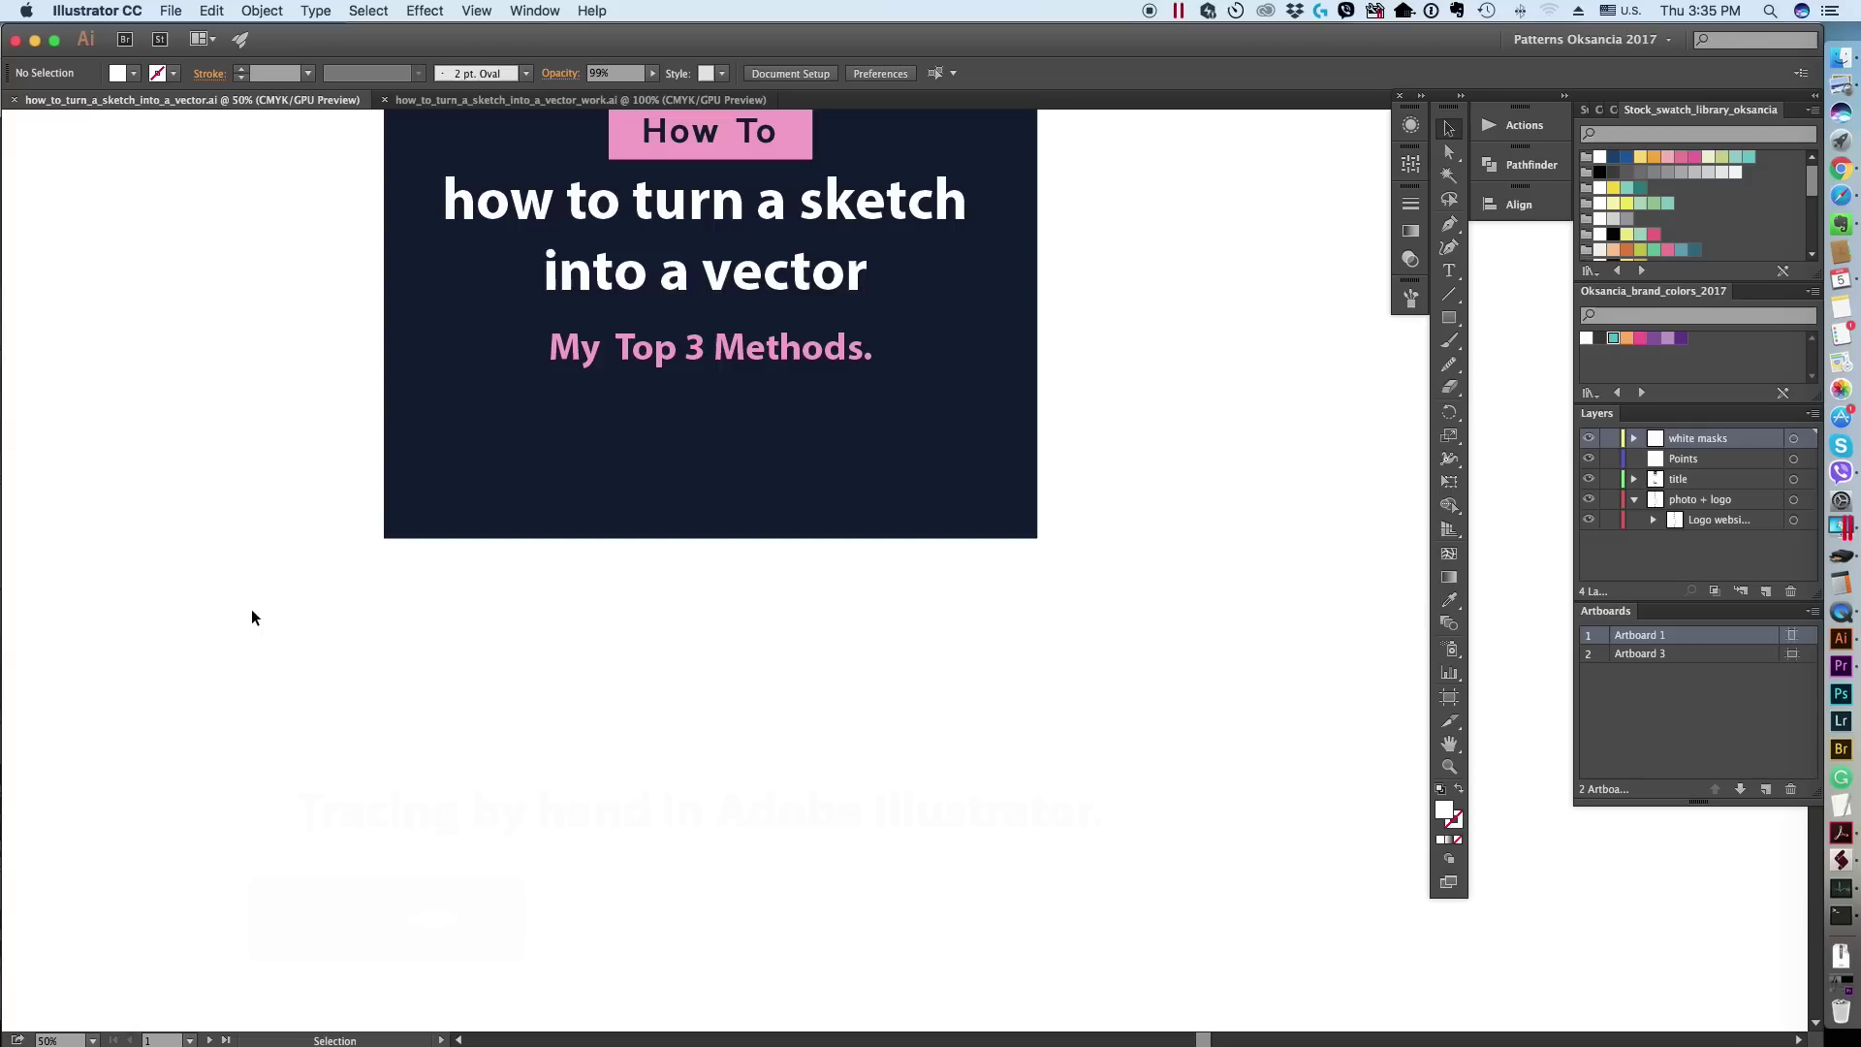
left_click(579, 842)
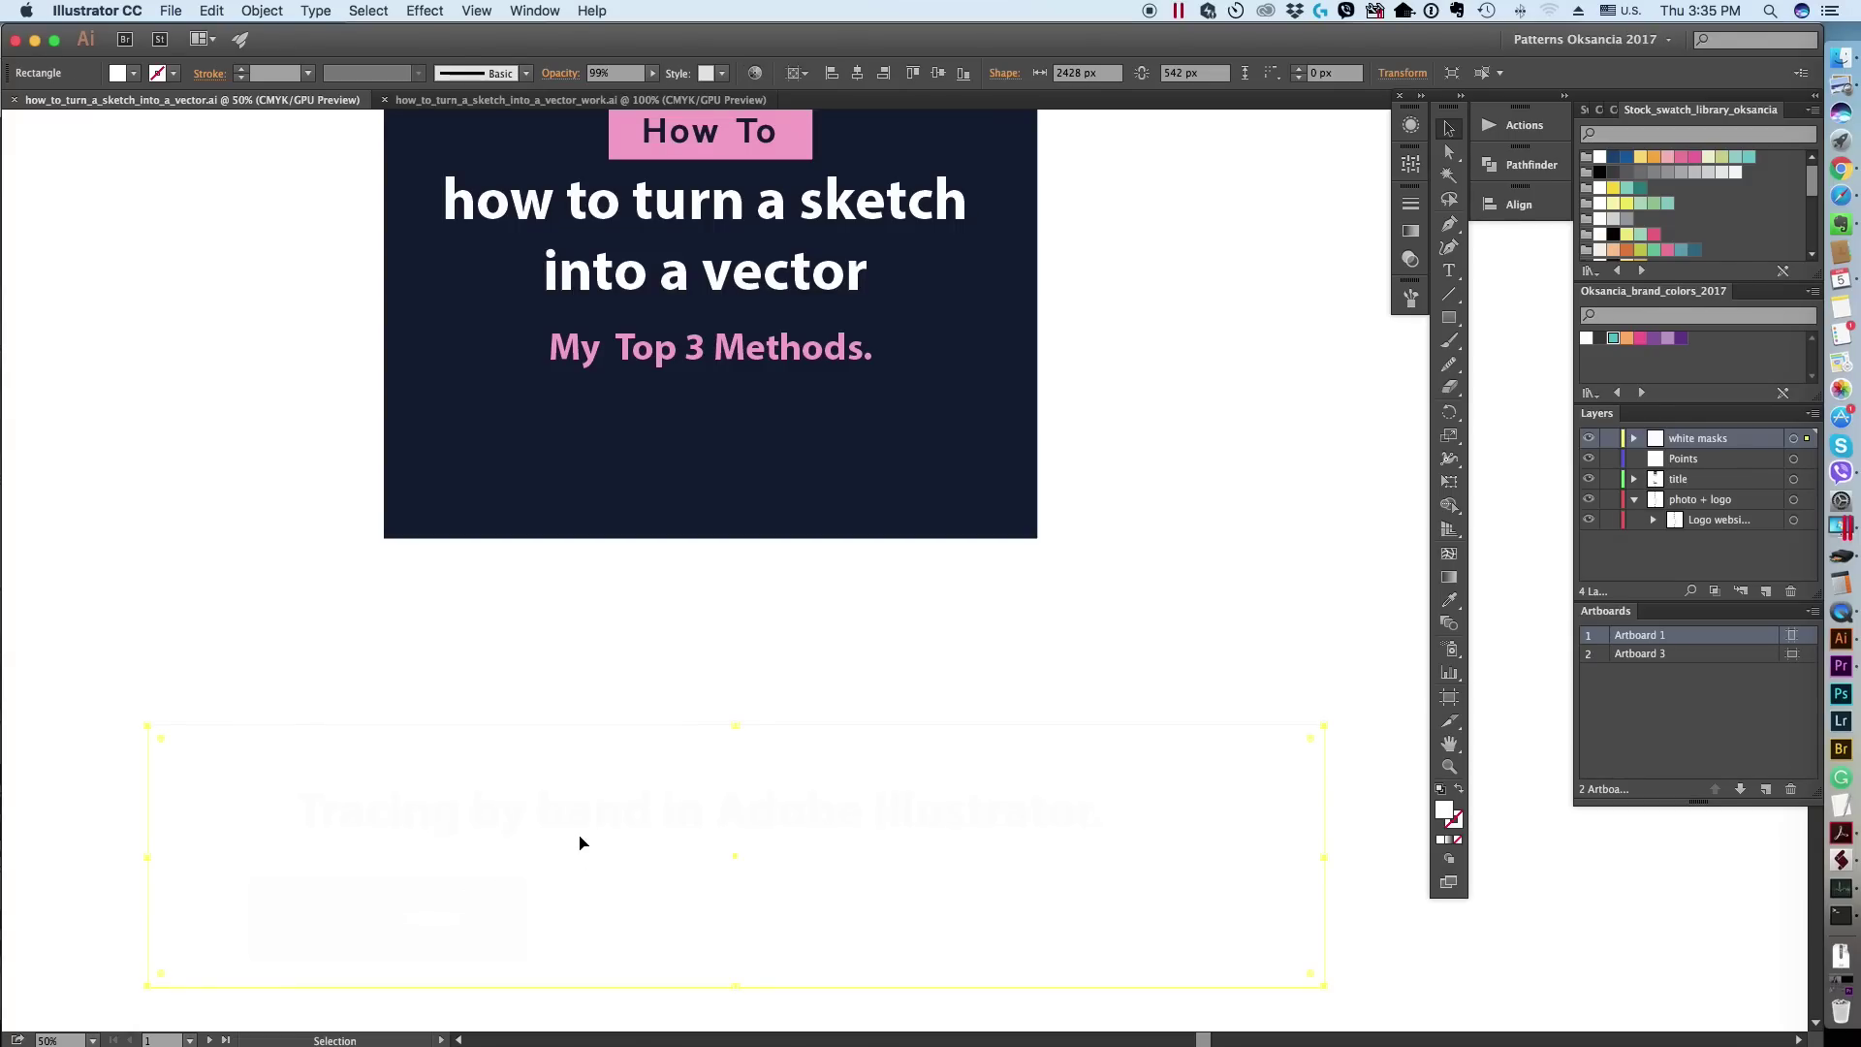
key("Delete")
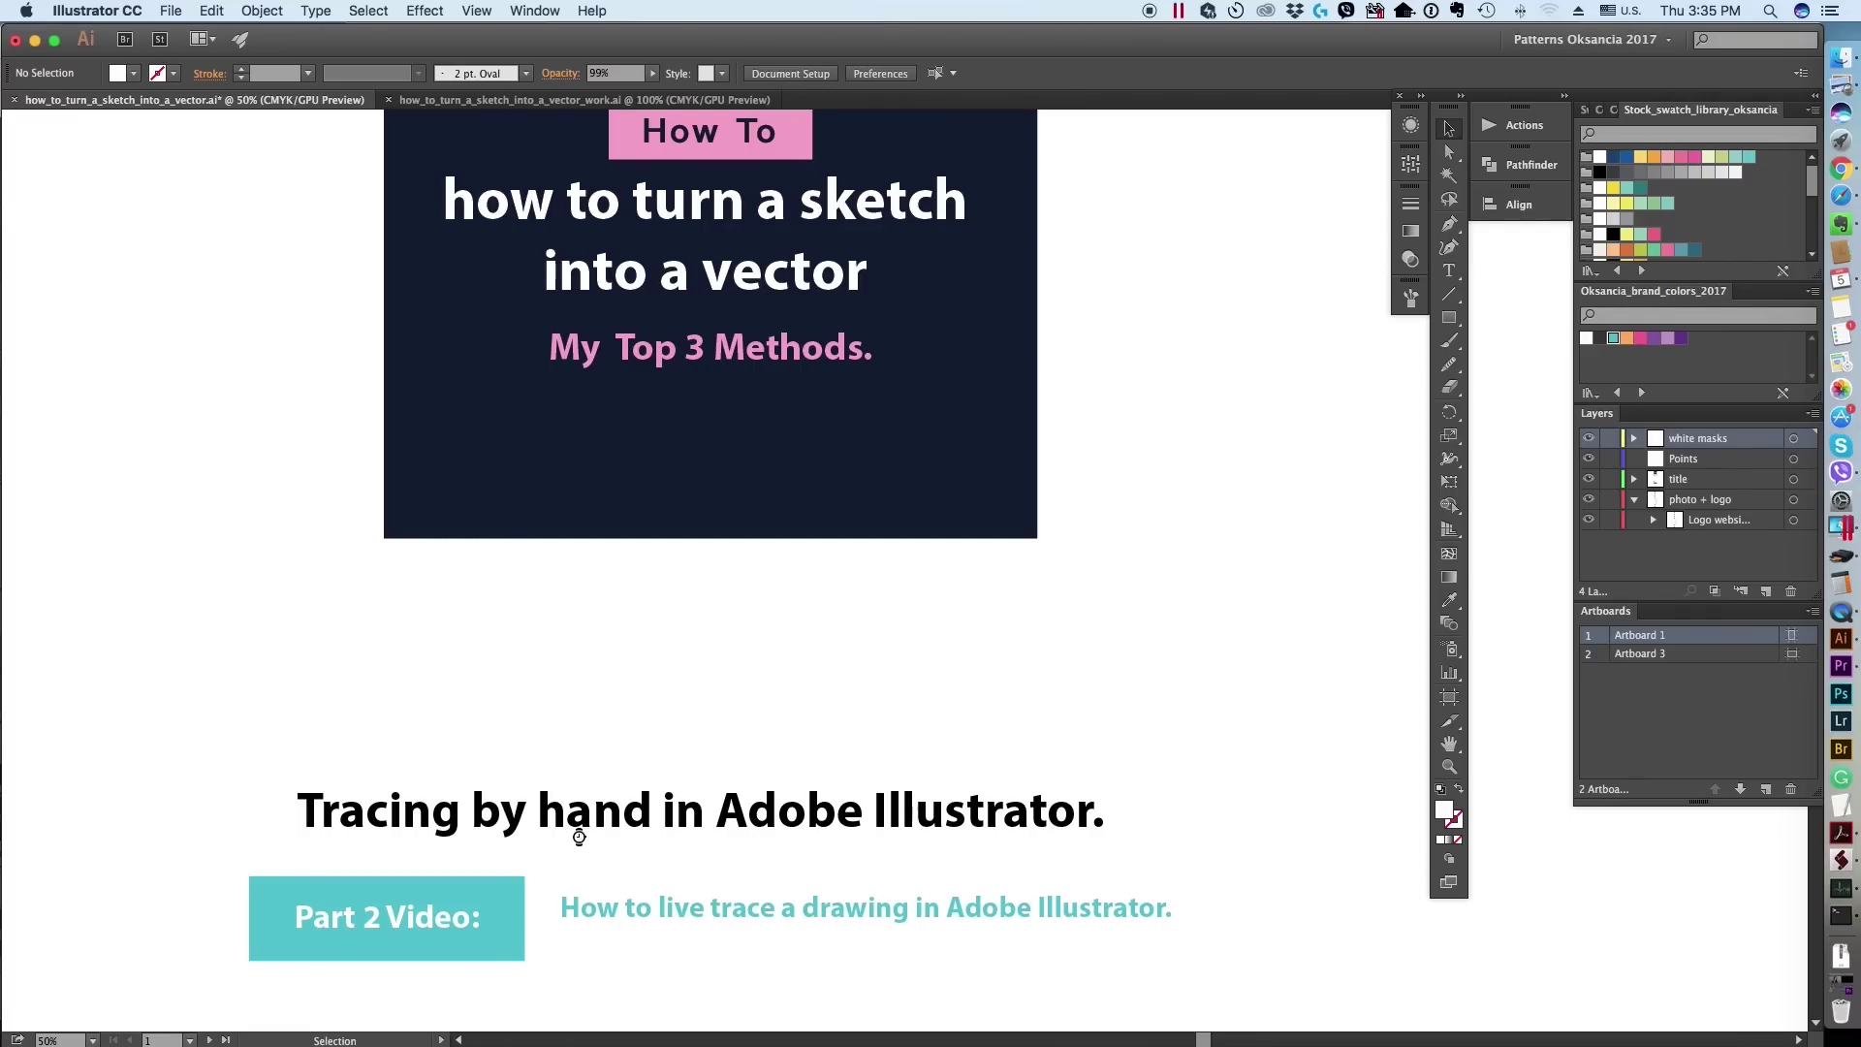
Step: Delete the white mask rectangle covering the Methods heading and point 1, "Take a photo of your sketch."
scroll(245, 732, "down", 1)
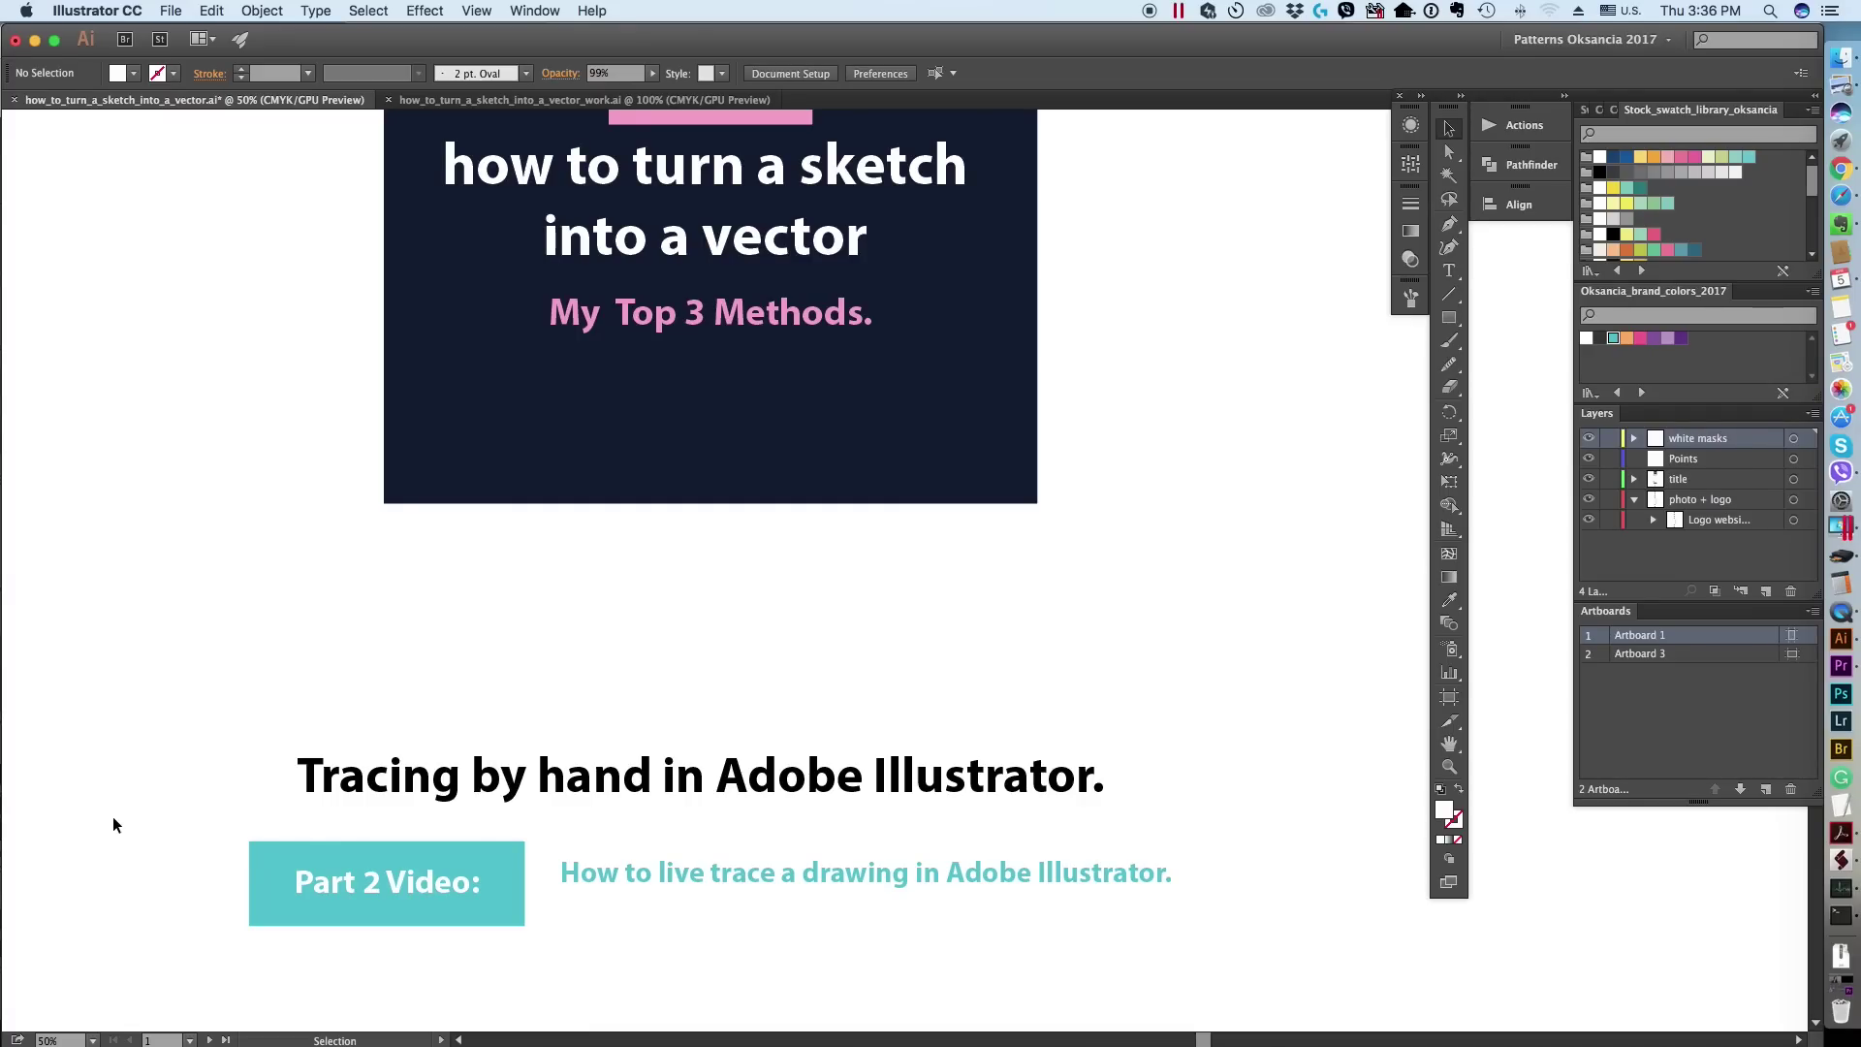
scroll(119, 748, "down", 10)
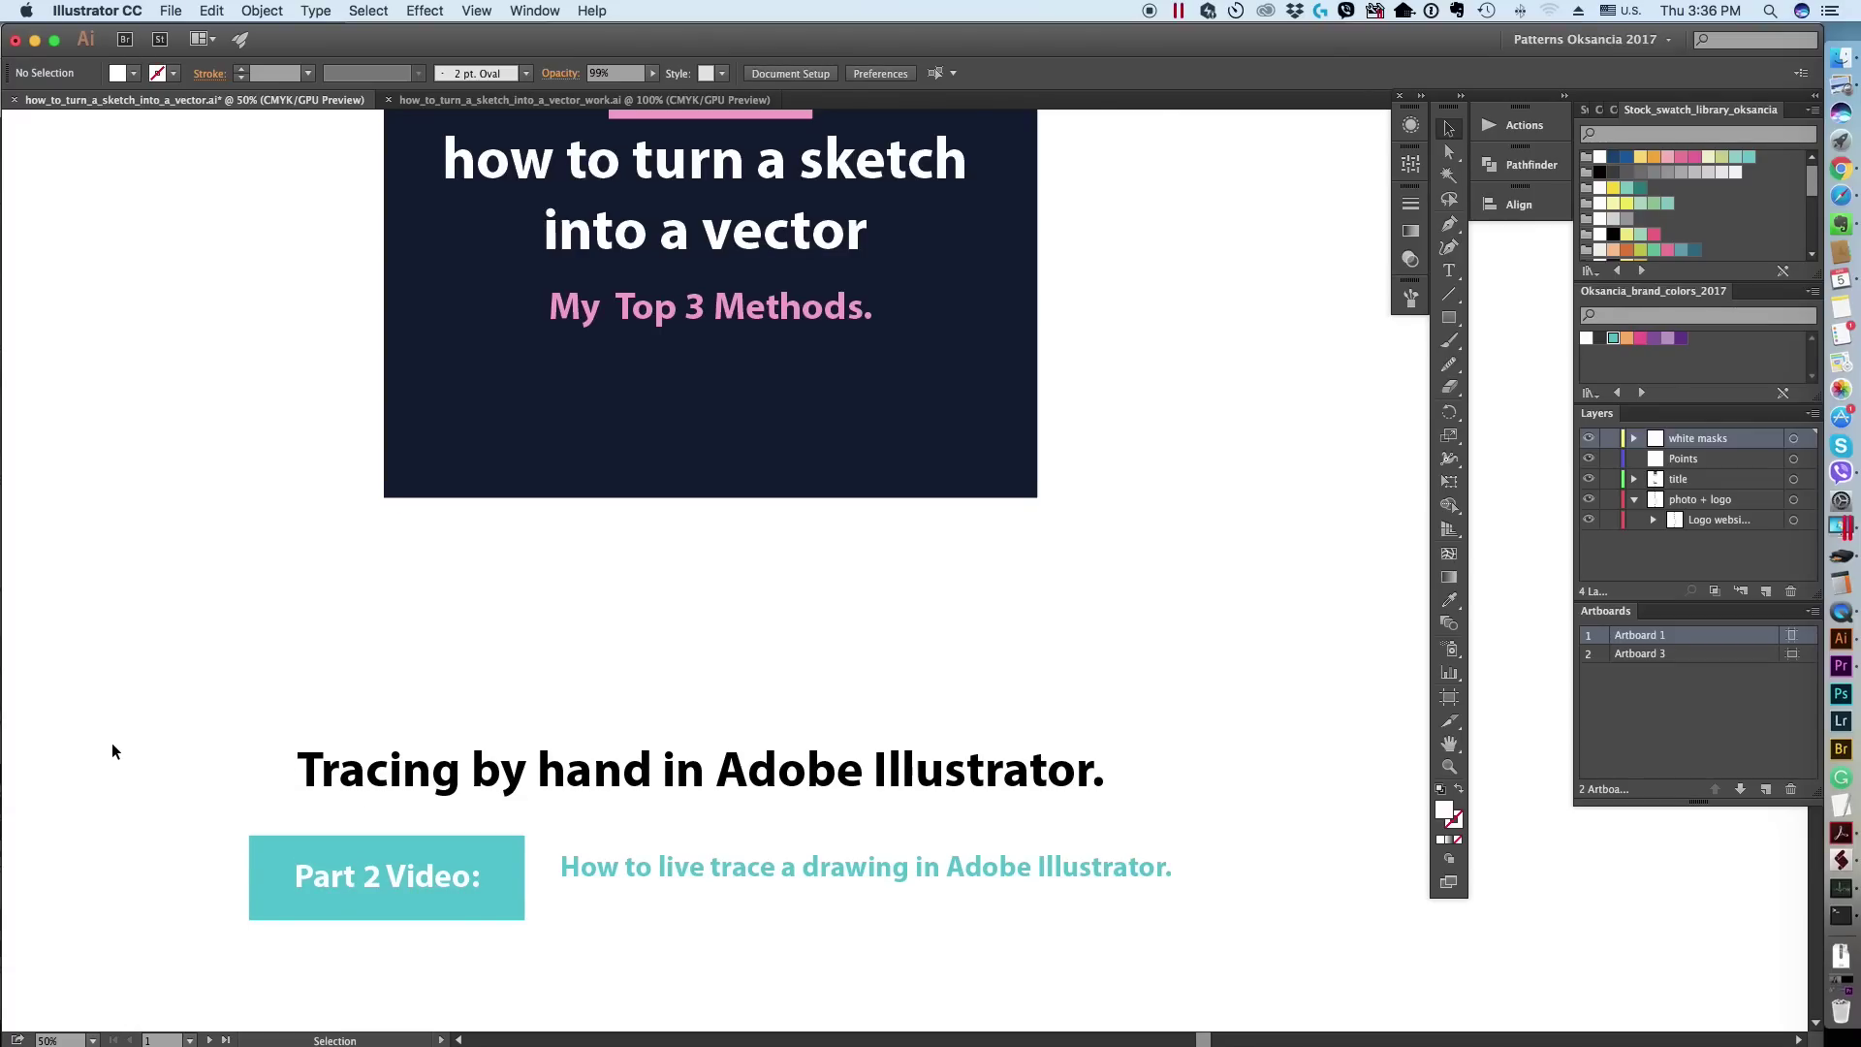
scroll(107, 752, "down", 1)
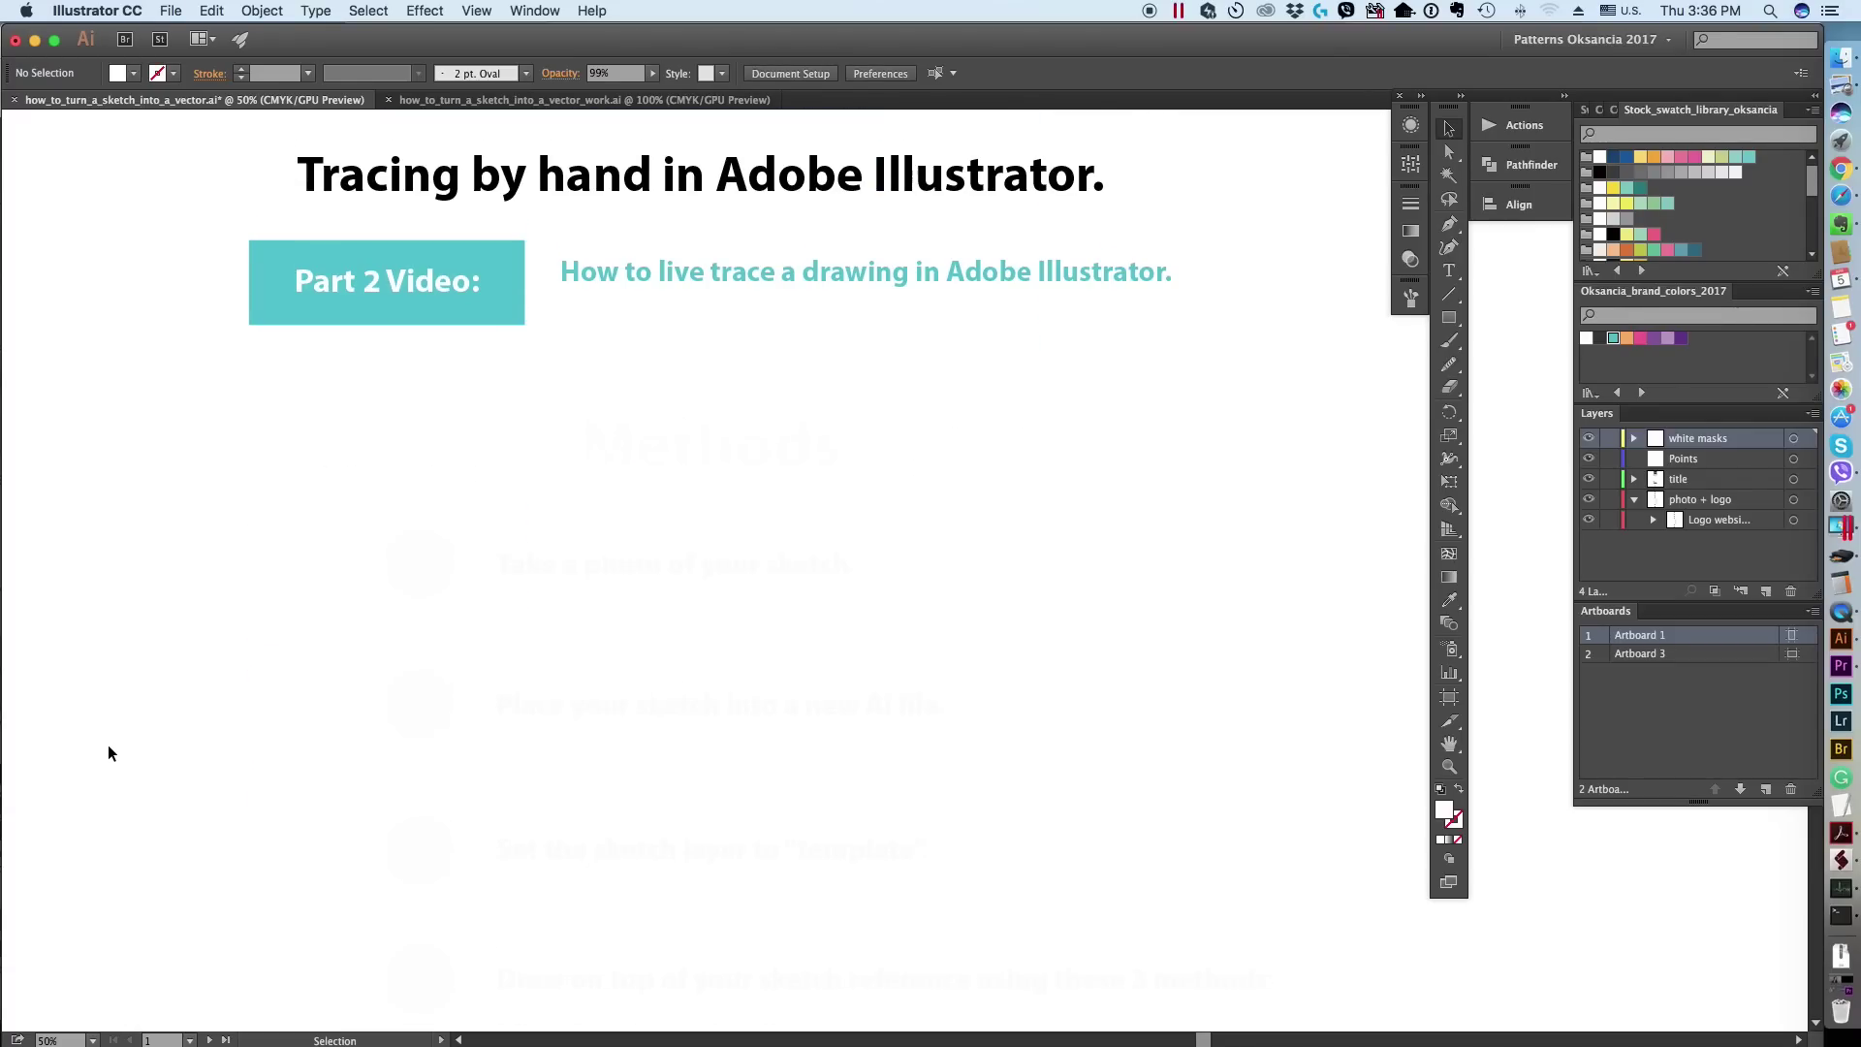
left_click(569, 569)
key("Delete")
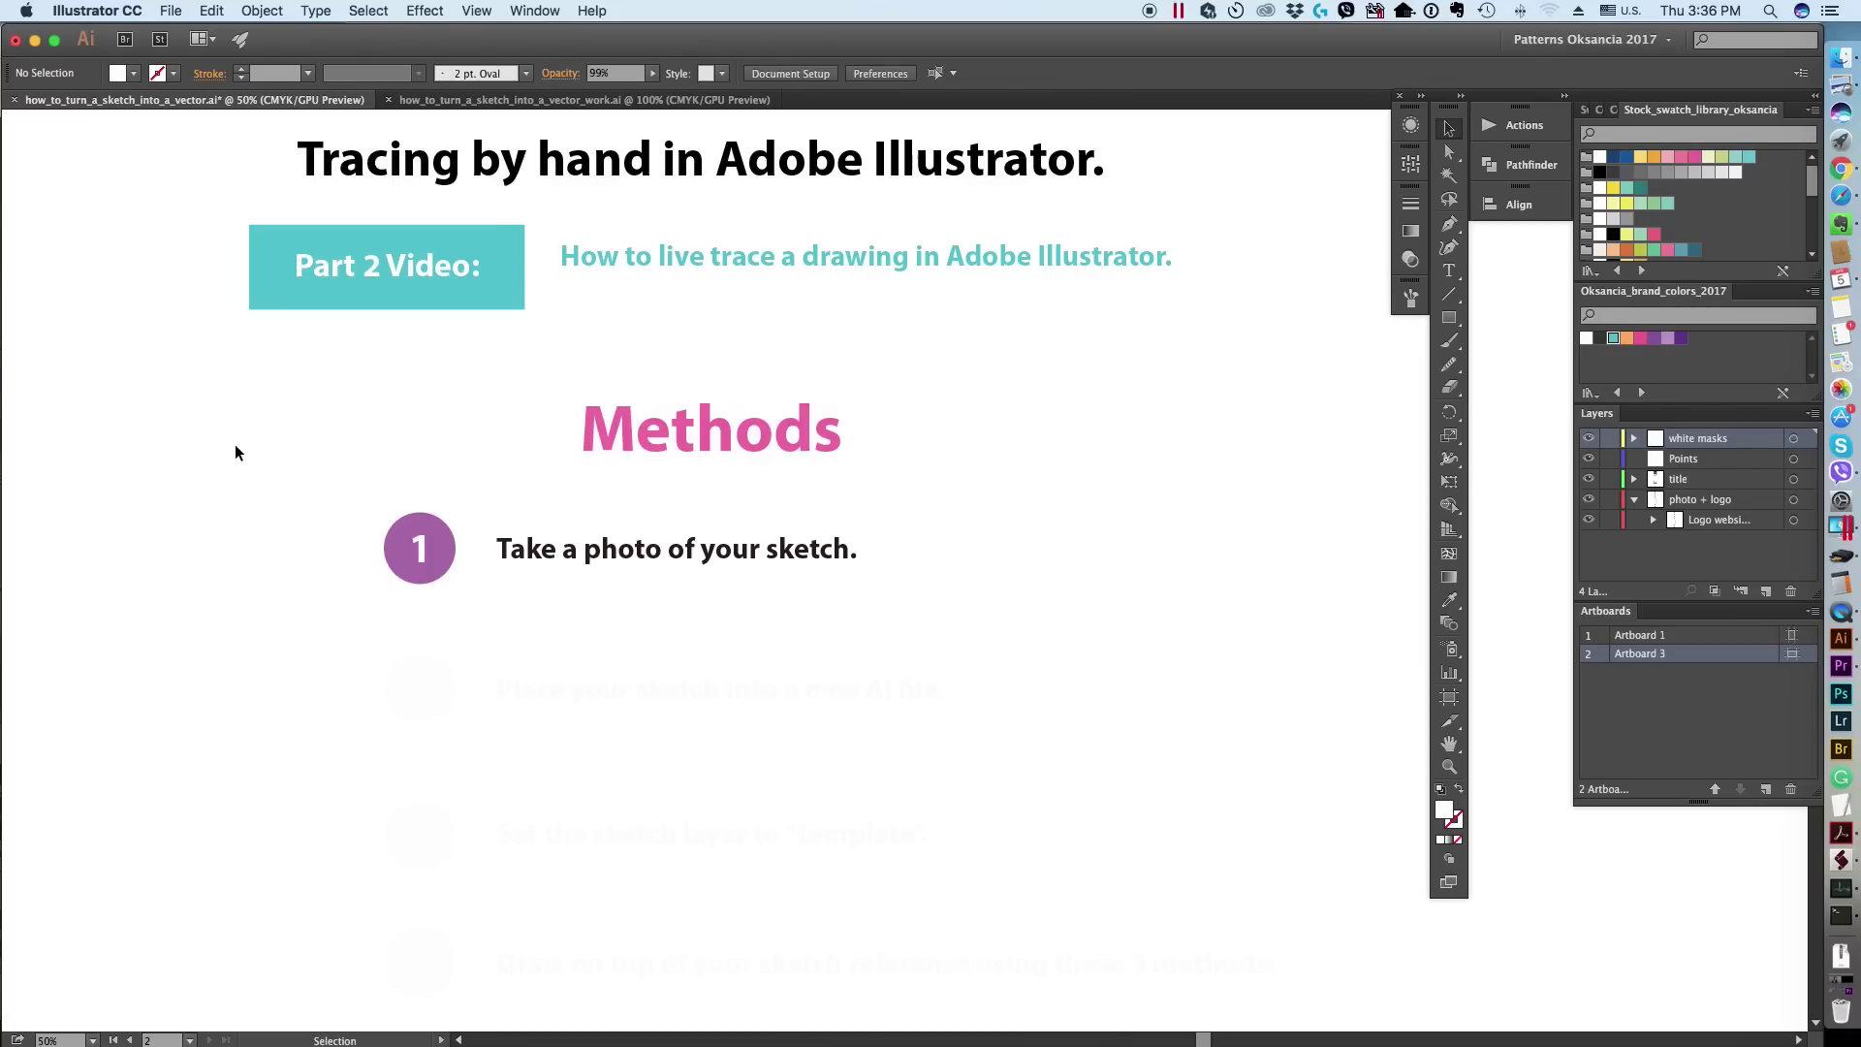
Step: Switch to Finder, open Leaves_sketch_raw.JPG in Preview to examine the sketch photo, and return to Illustrator
left_click(1842, 60)
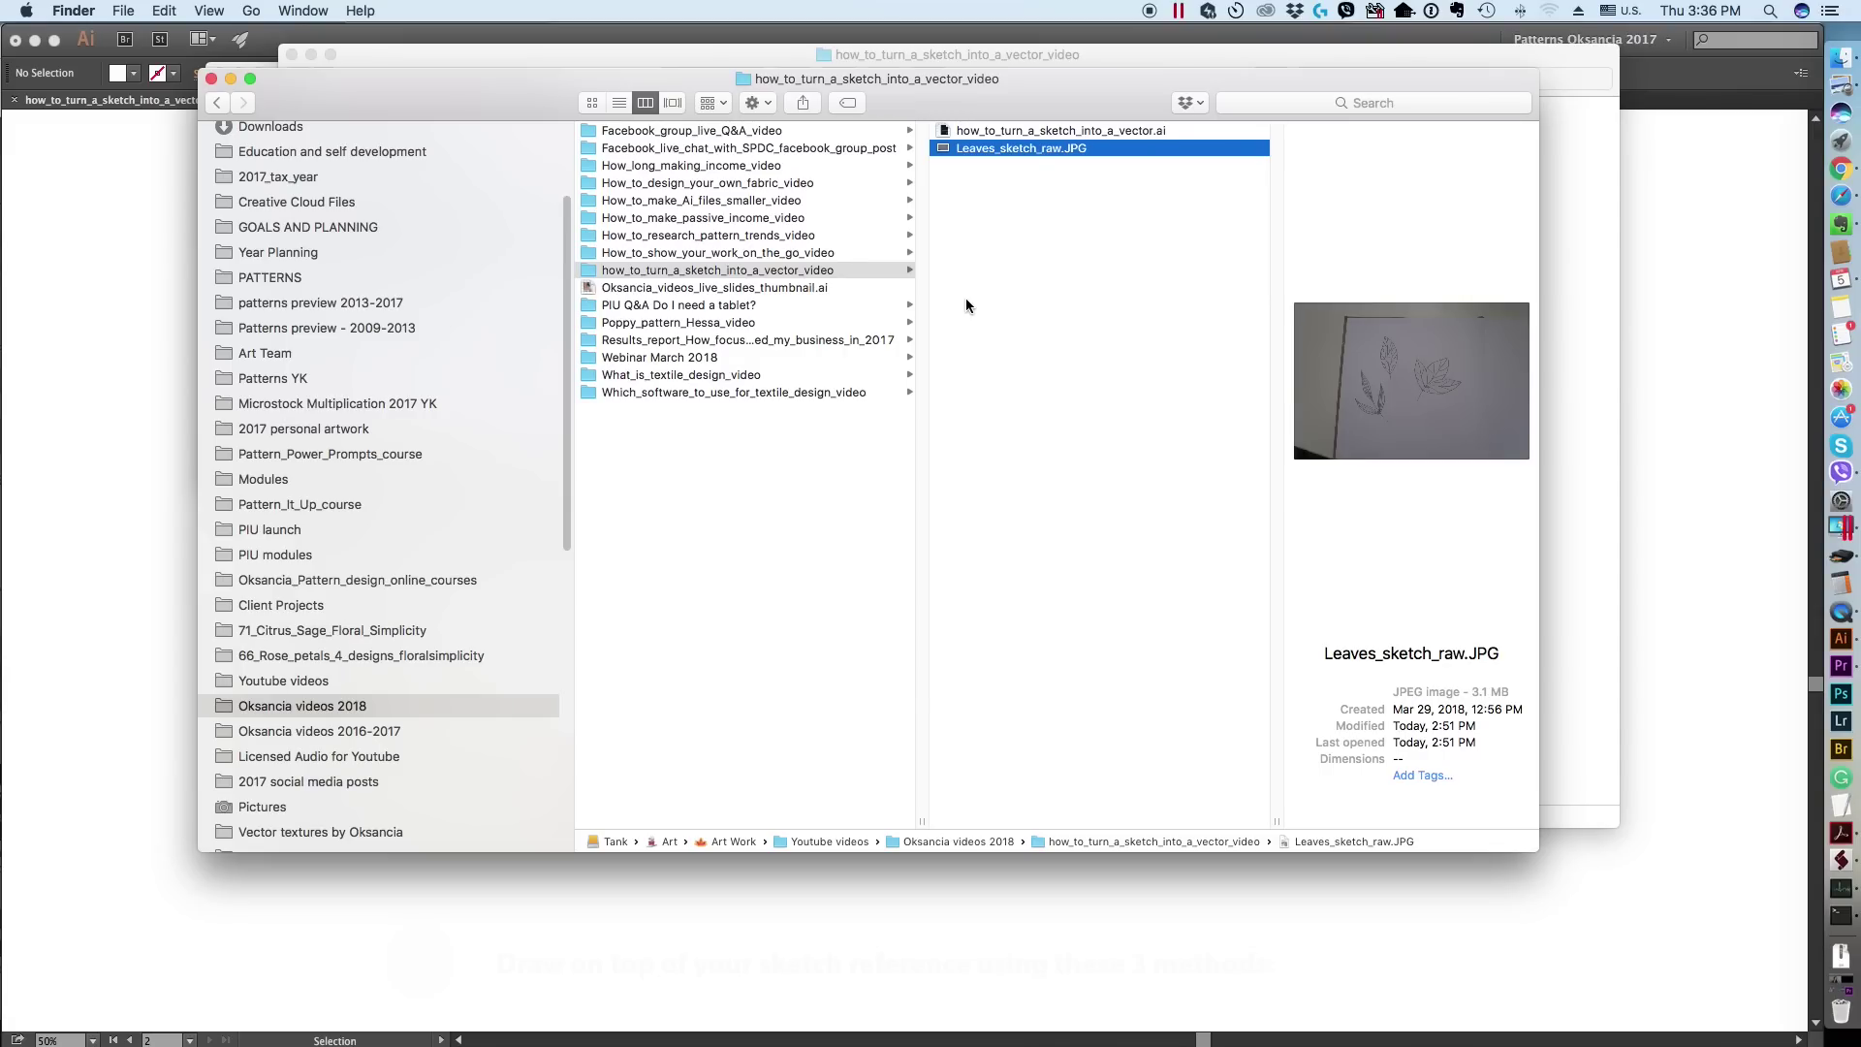
double_click(1019, 149)
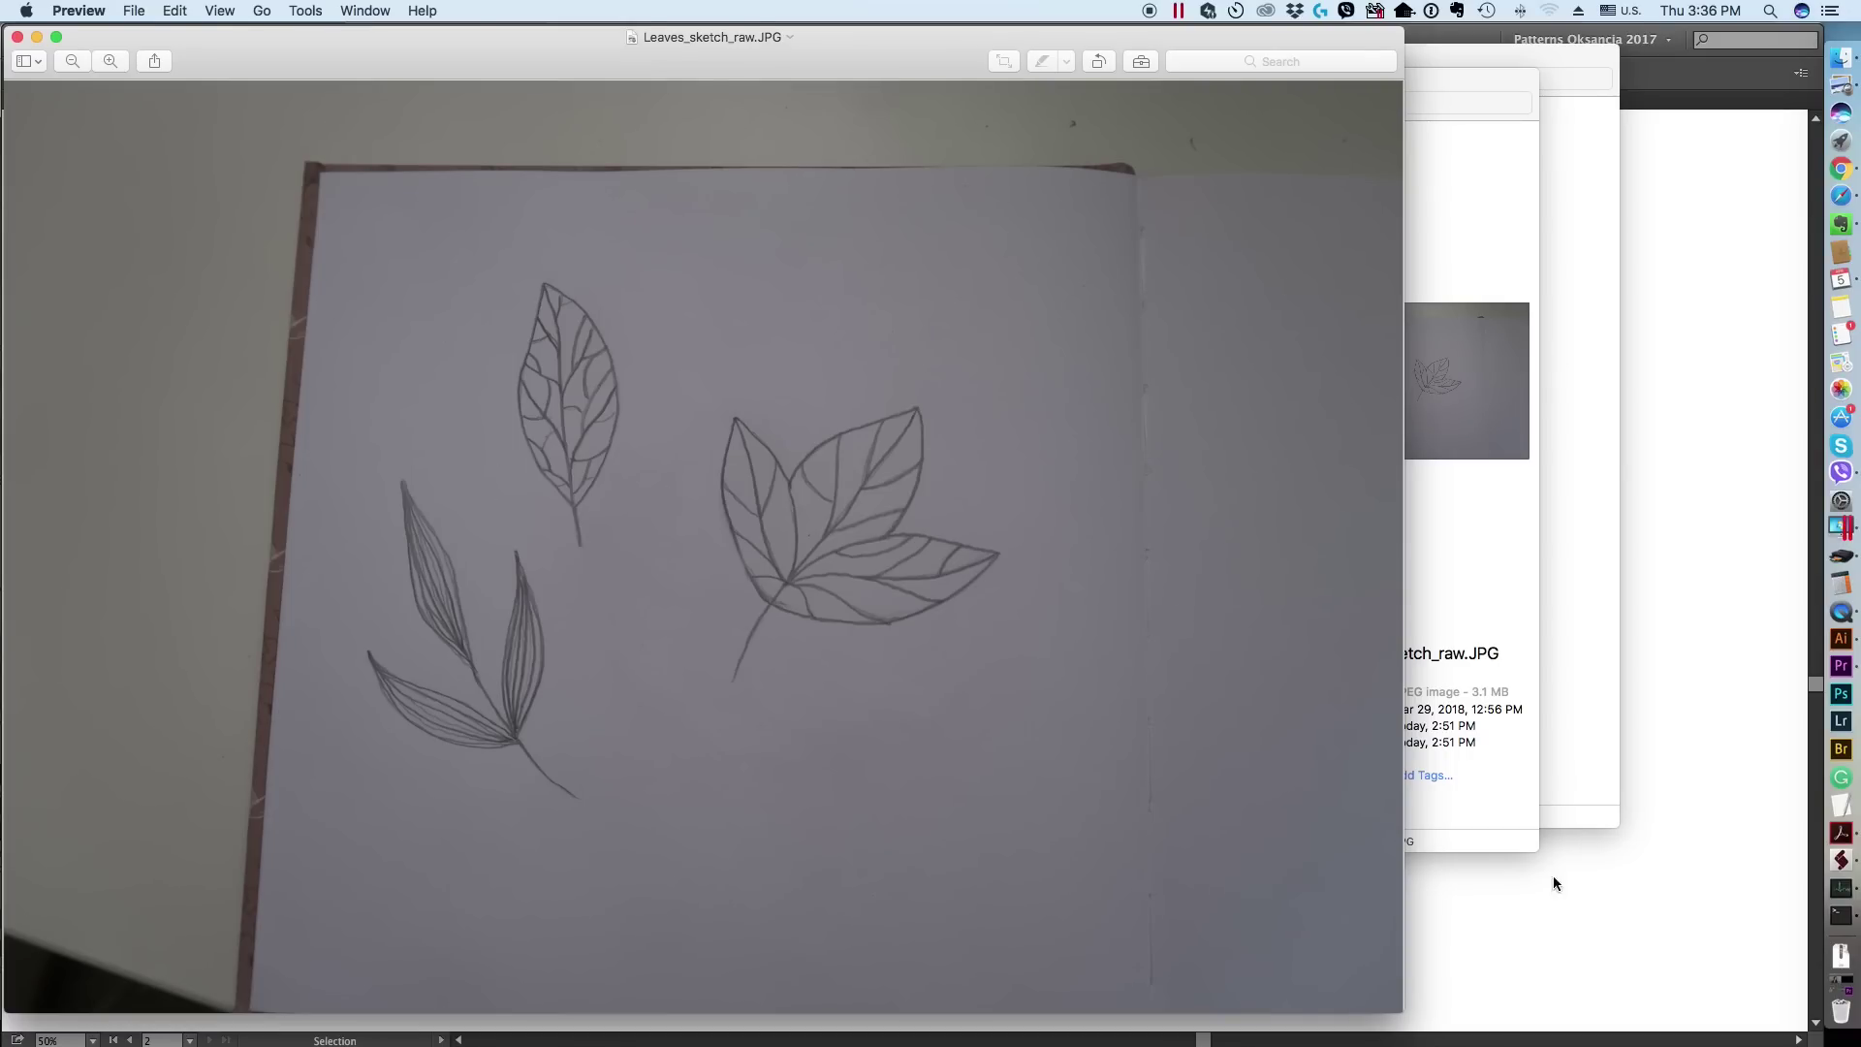
left_click(1823, 652)
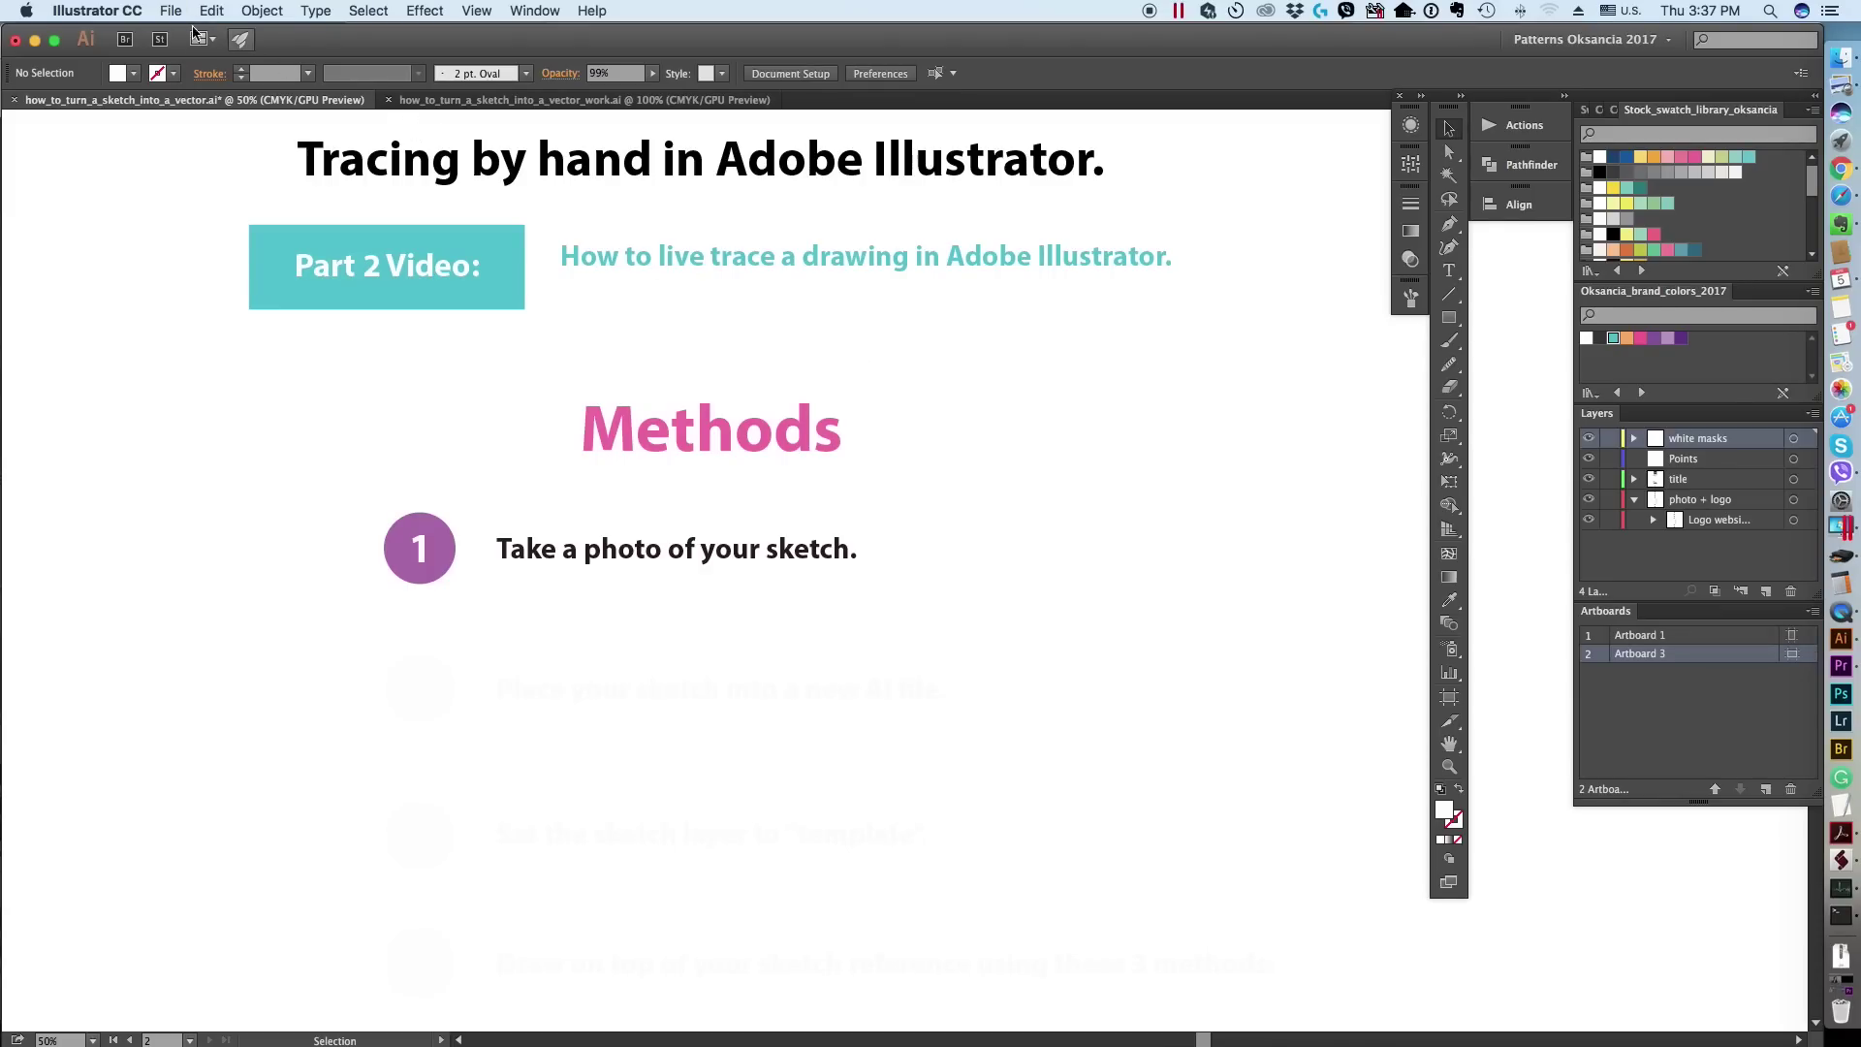
Step: Delete Layer 2 in the how_to_turn_a_sketch_into_a_vector_work.ai document
left_click(461, 101)
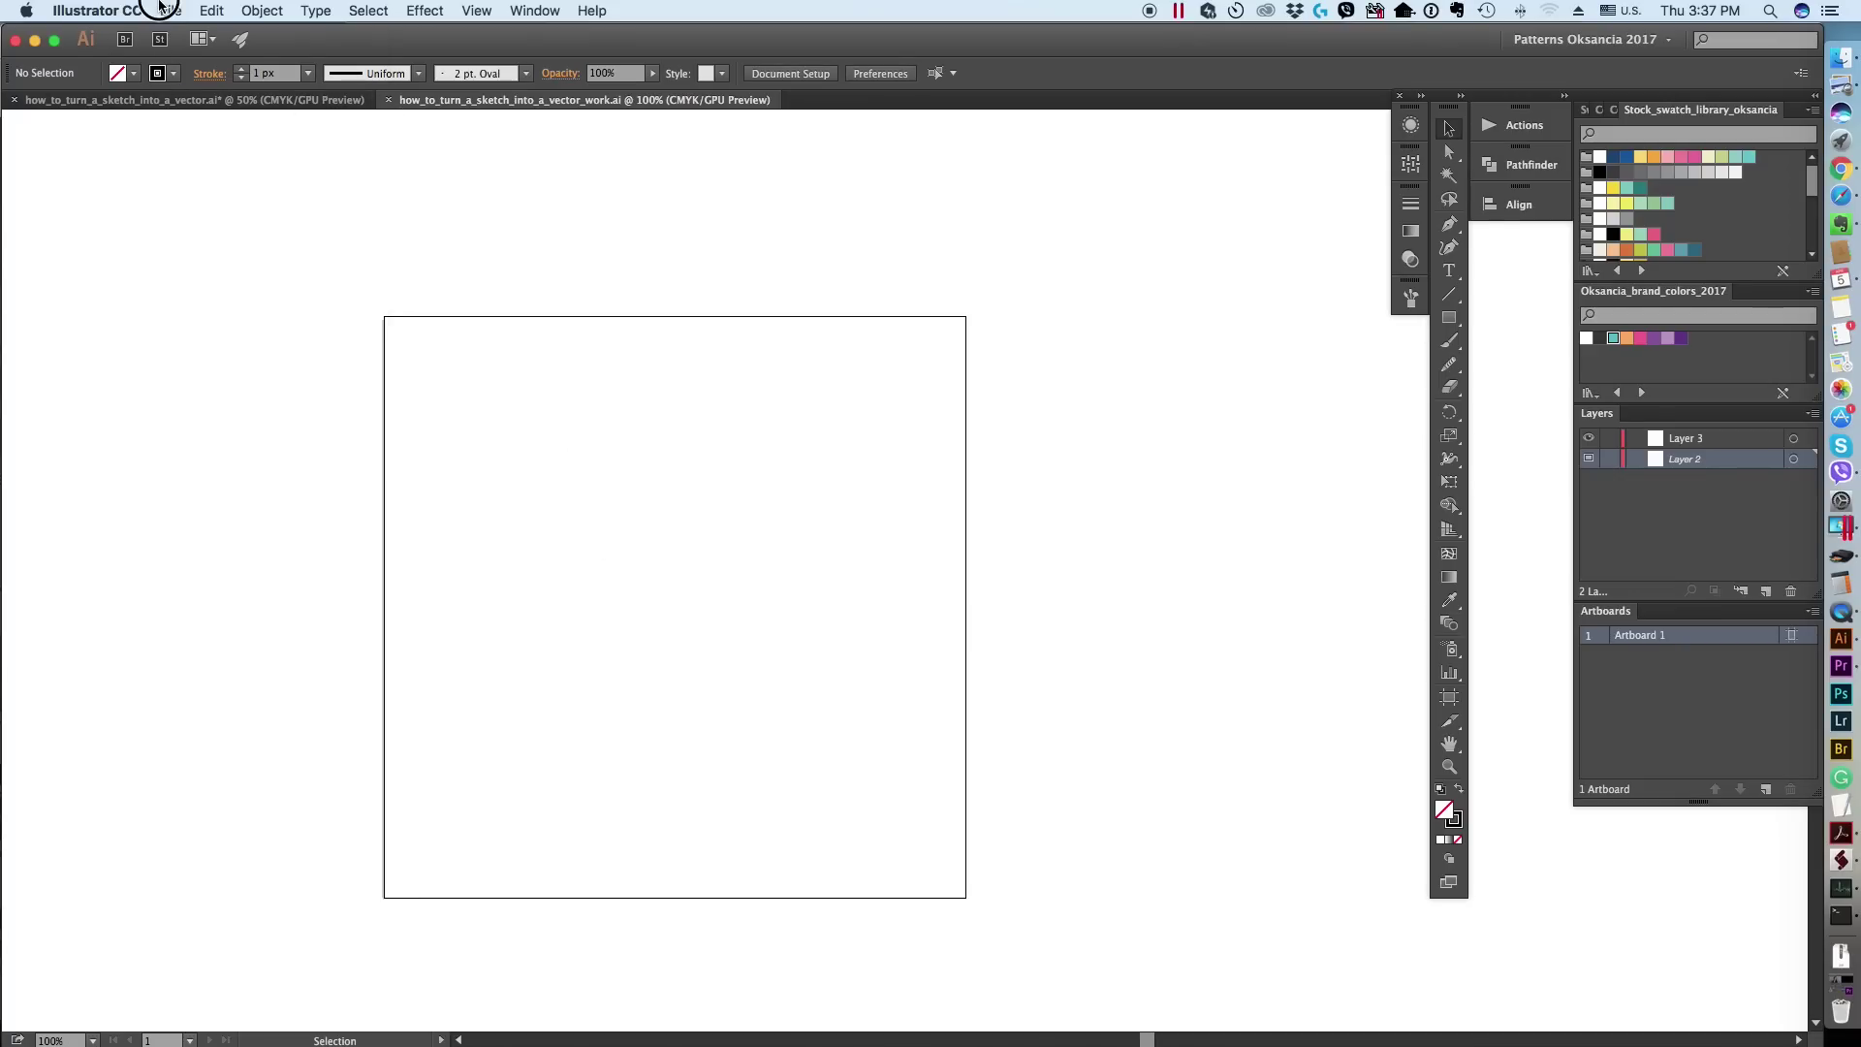
left_click(160, 8)
left_click(459, 156)
scroll(1039, 585, "down", 3)
scroll(1038, 589, "up", 1)
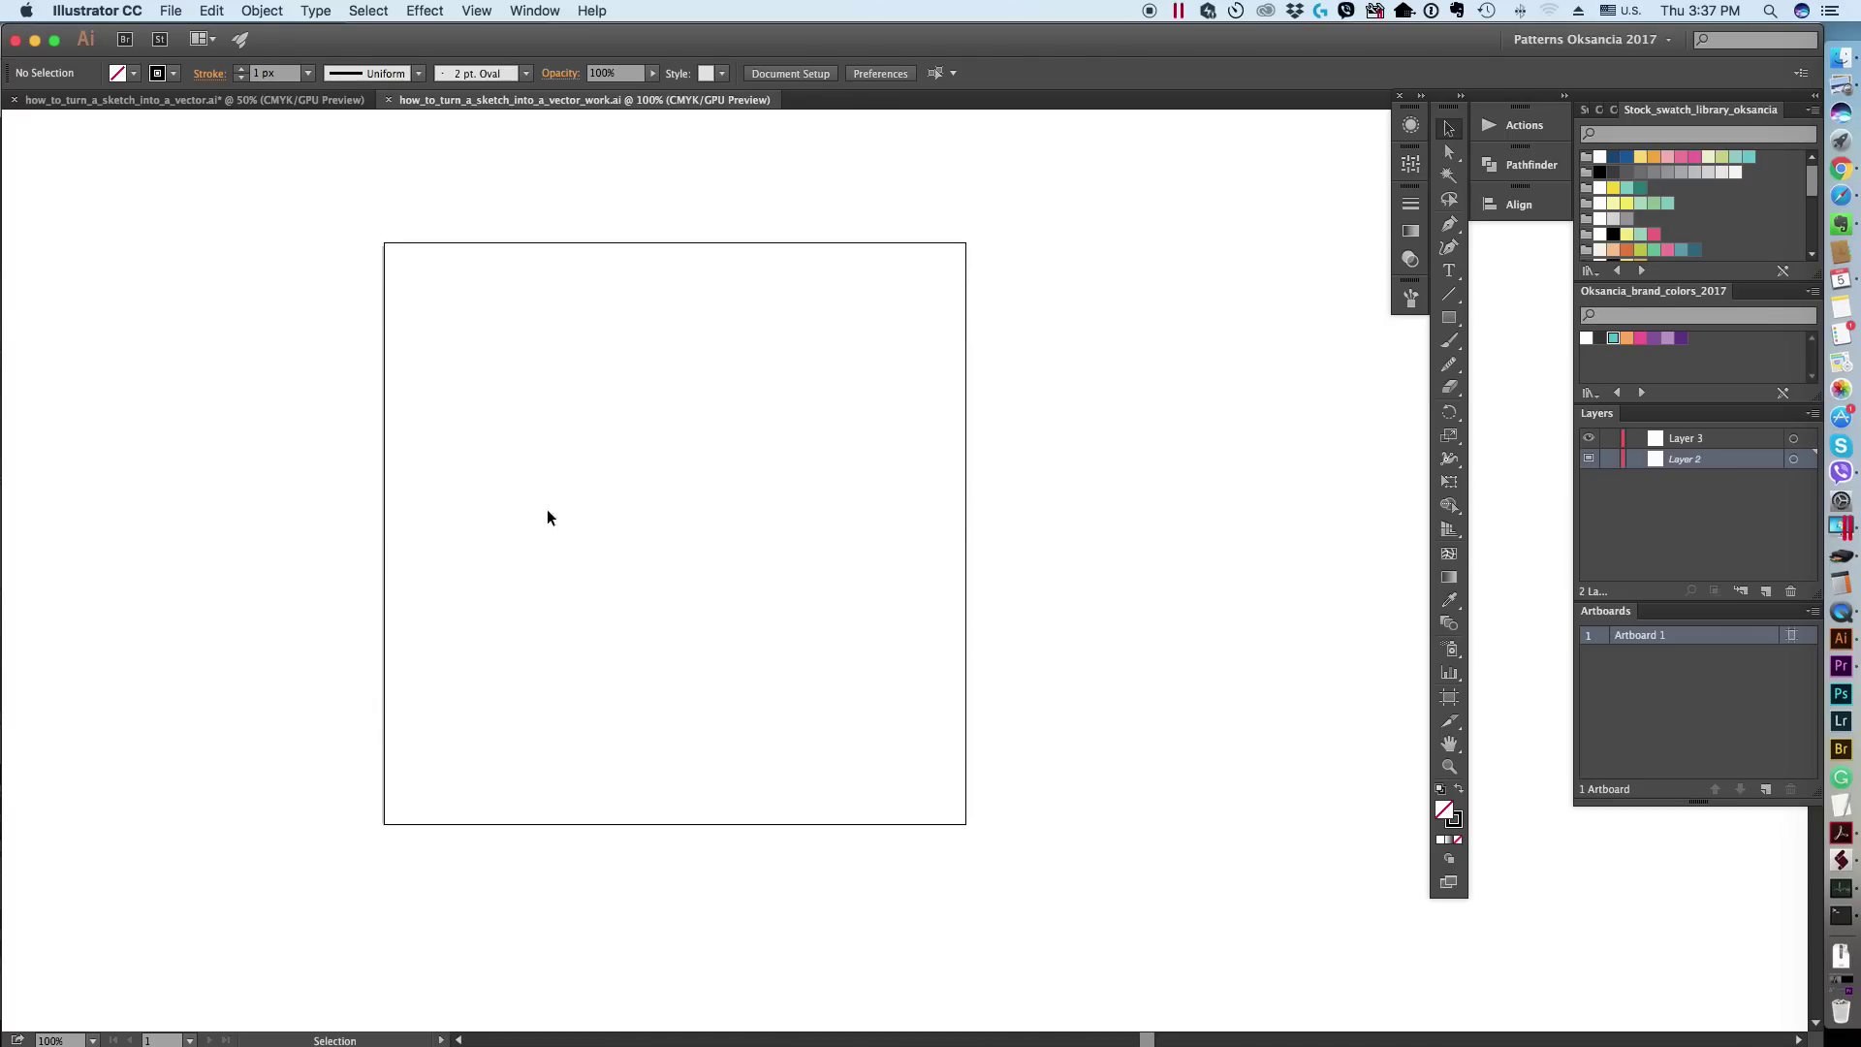
left_click(1791, 591)
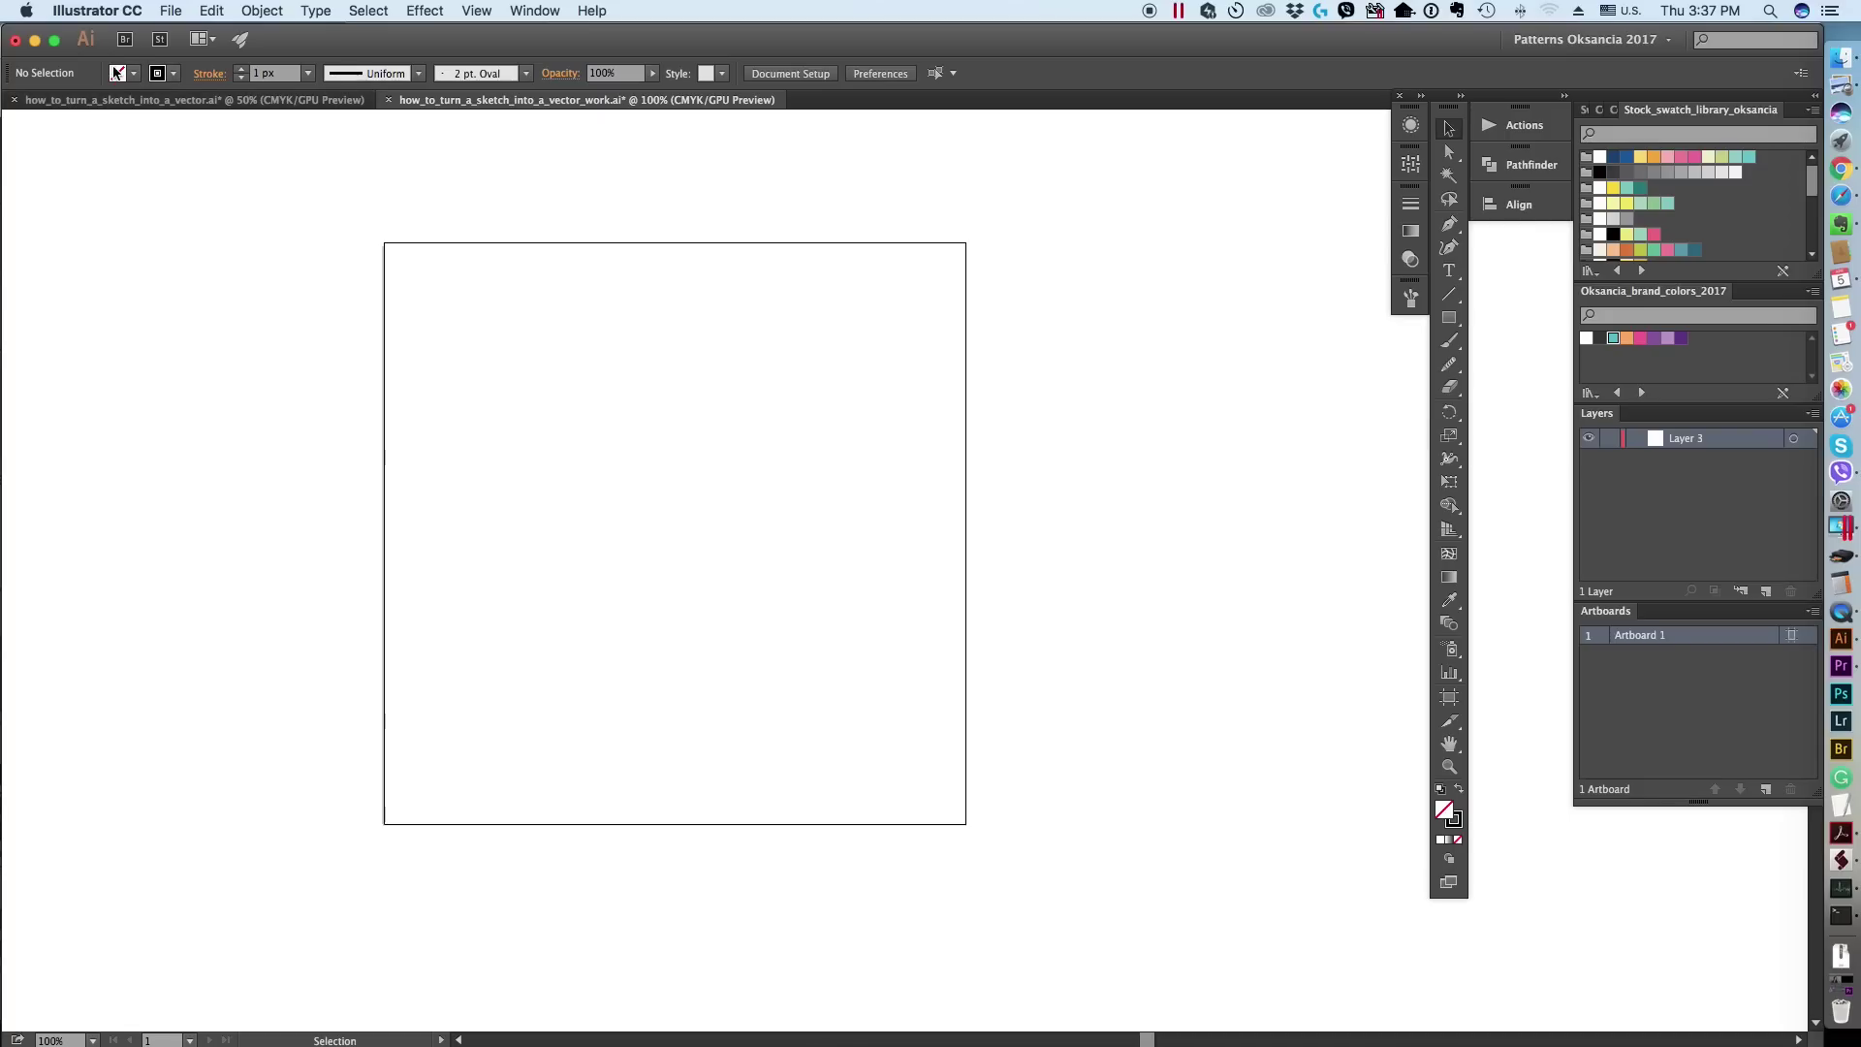
Step: Place Leaves_sketch_raw.JPG as a linked image and scale it down to about 869 by 579 px over the artboard
left_click(169, 10)
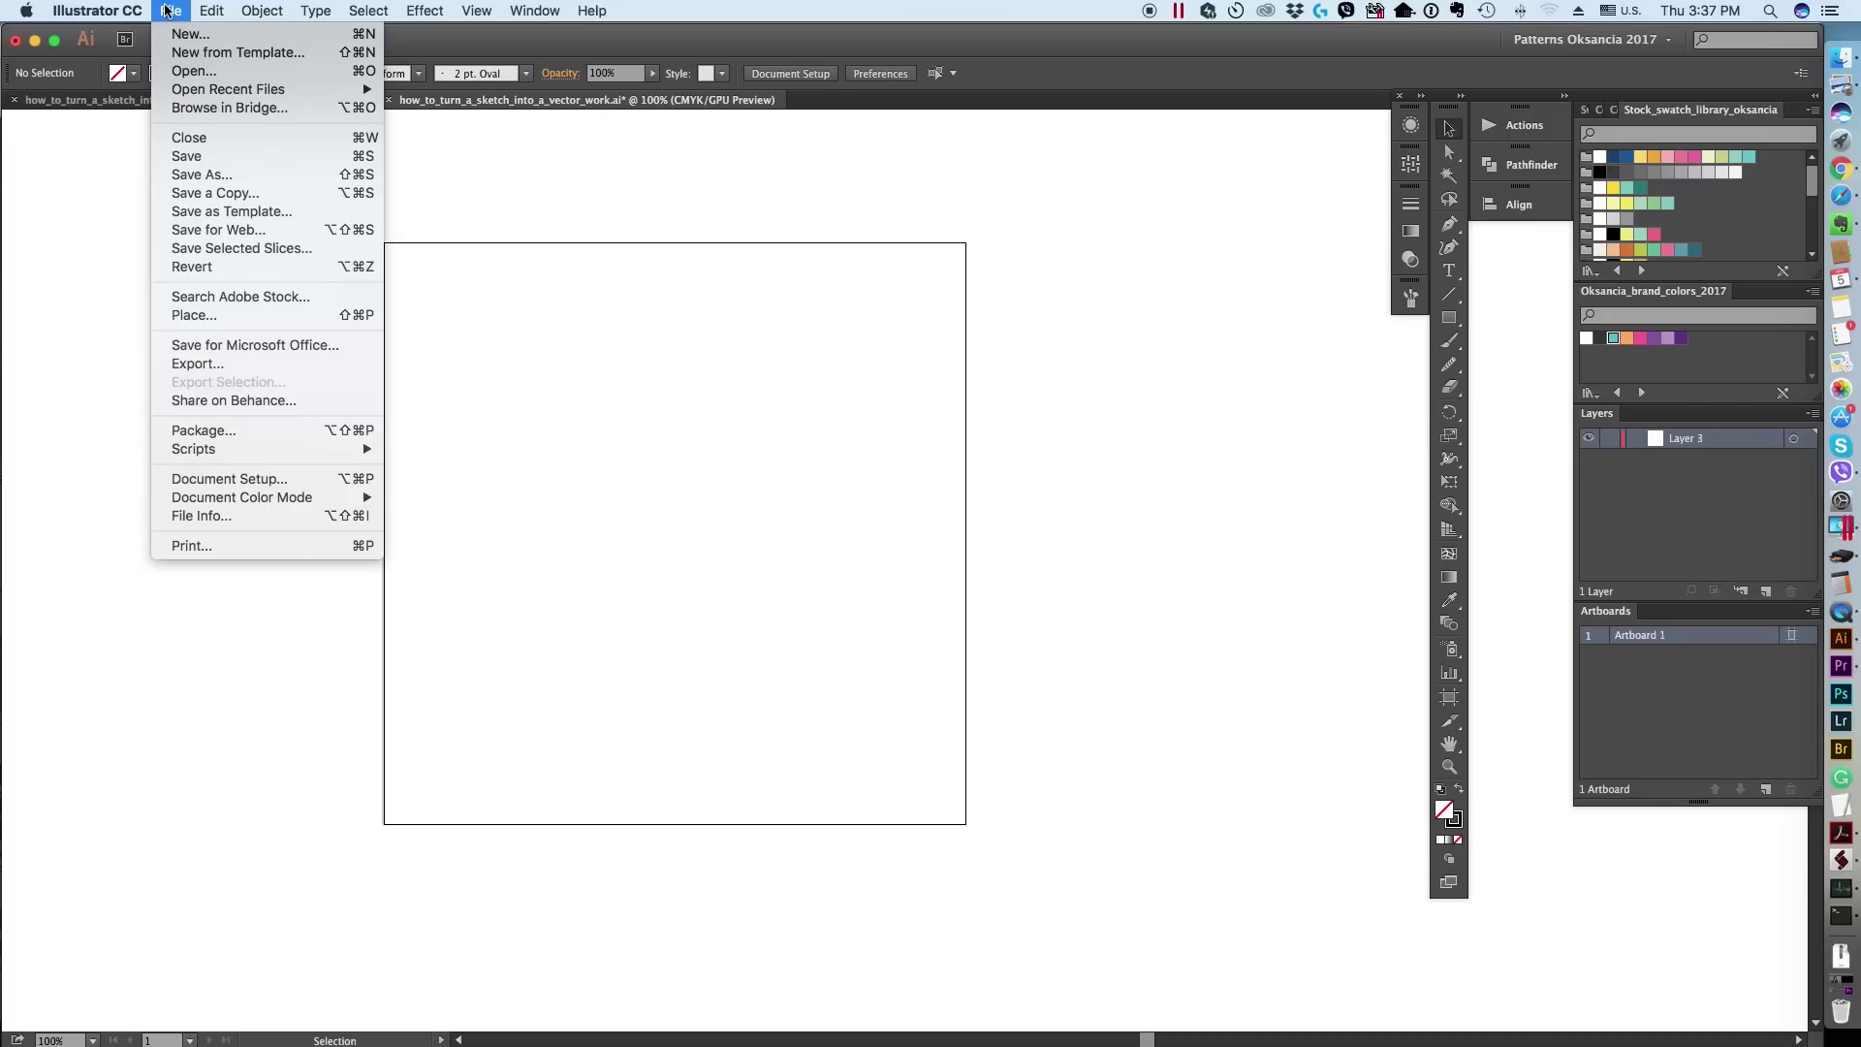
left_click(242, 316)
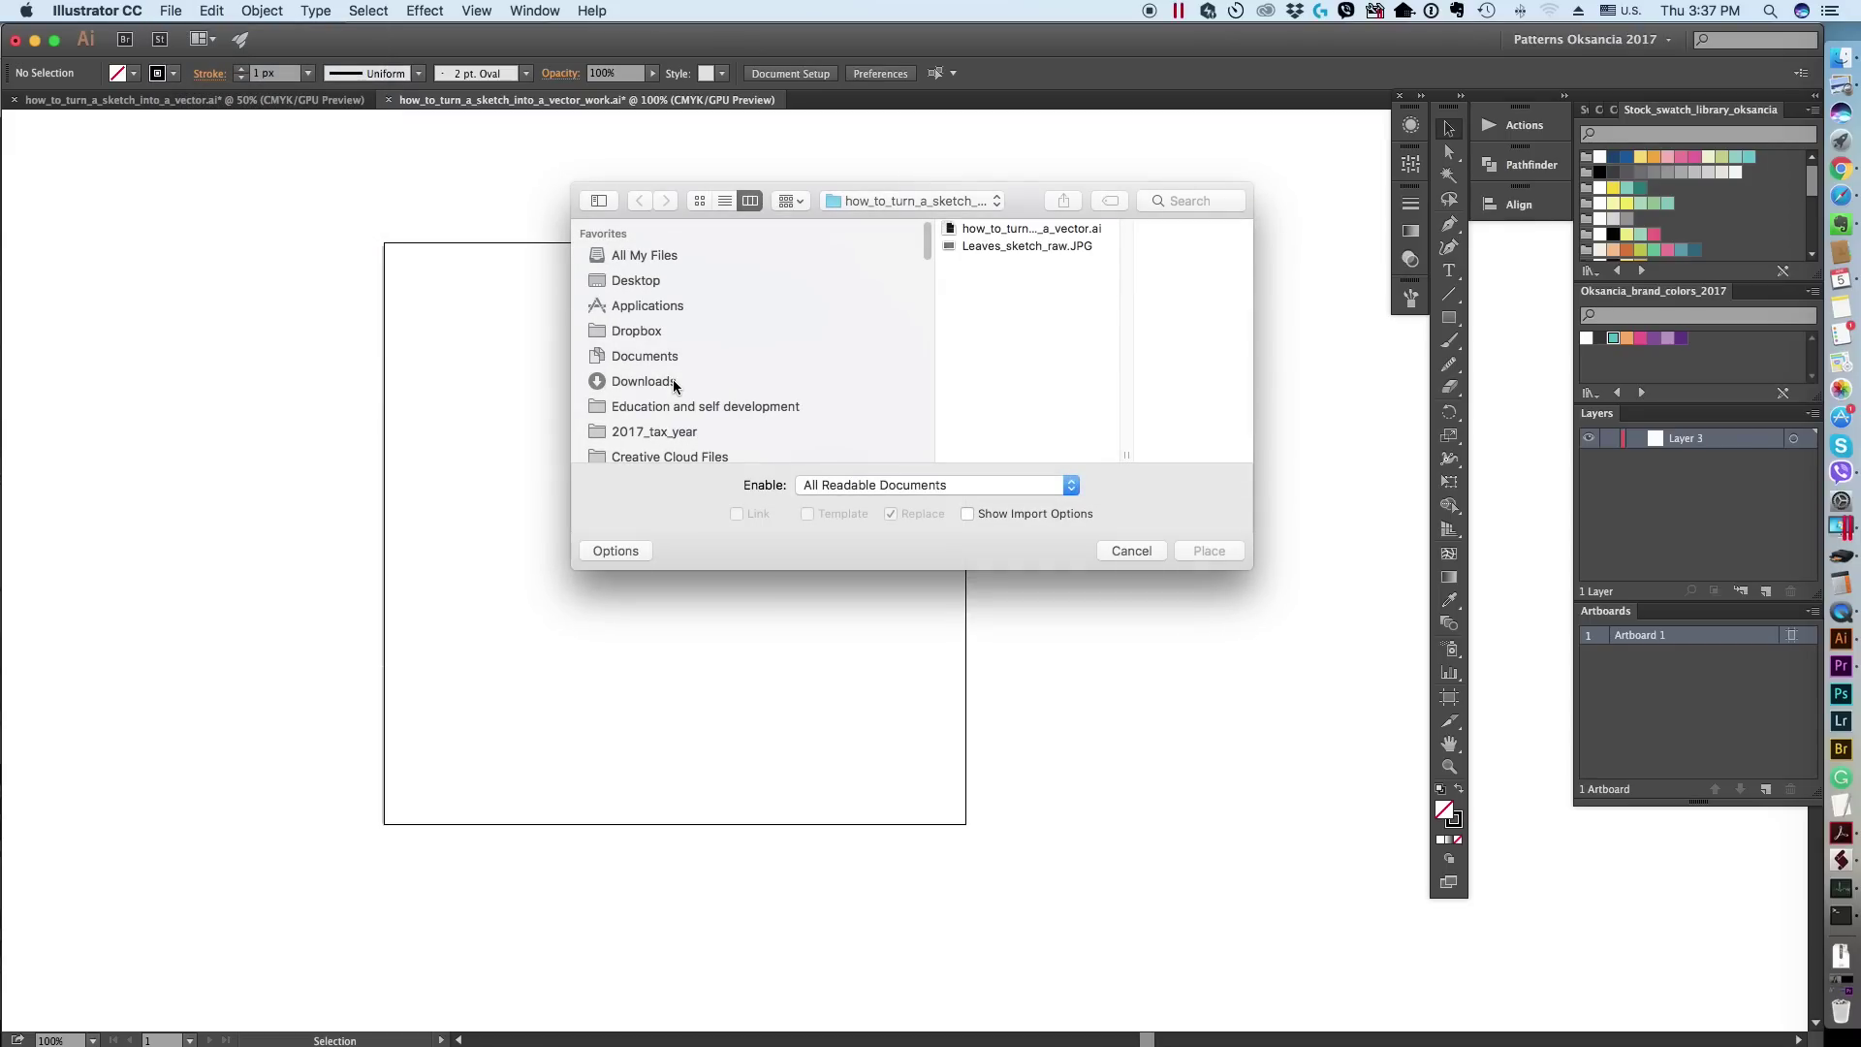
left_click(1027, 246)
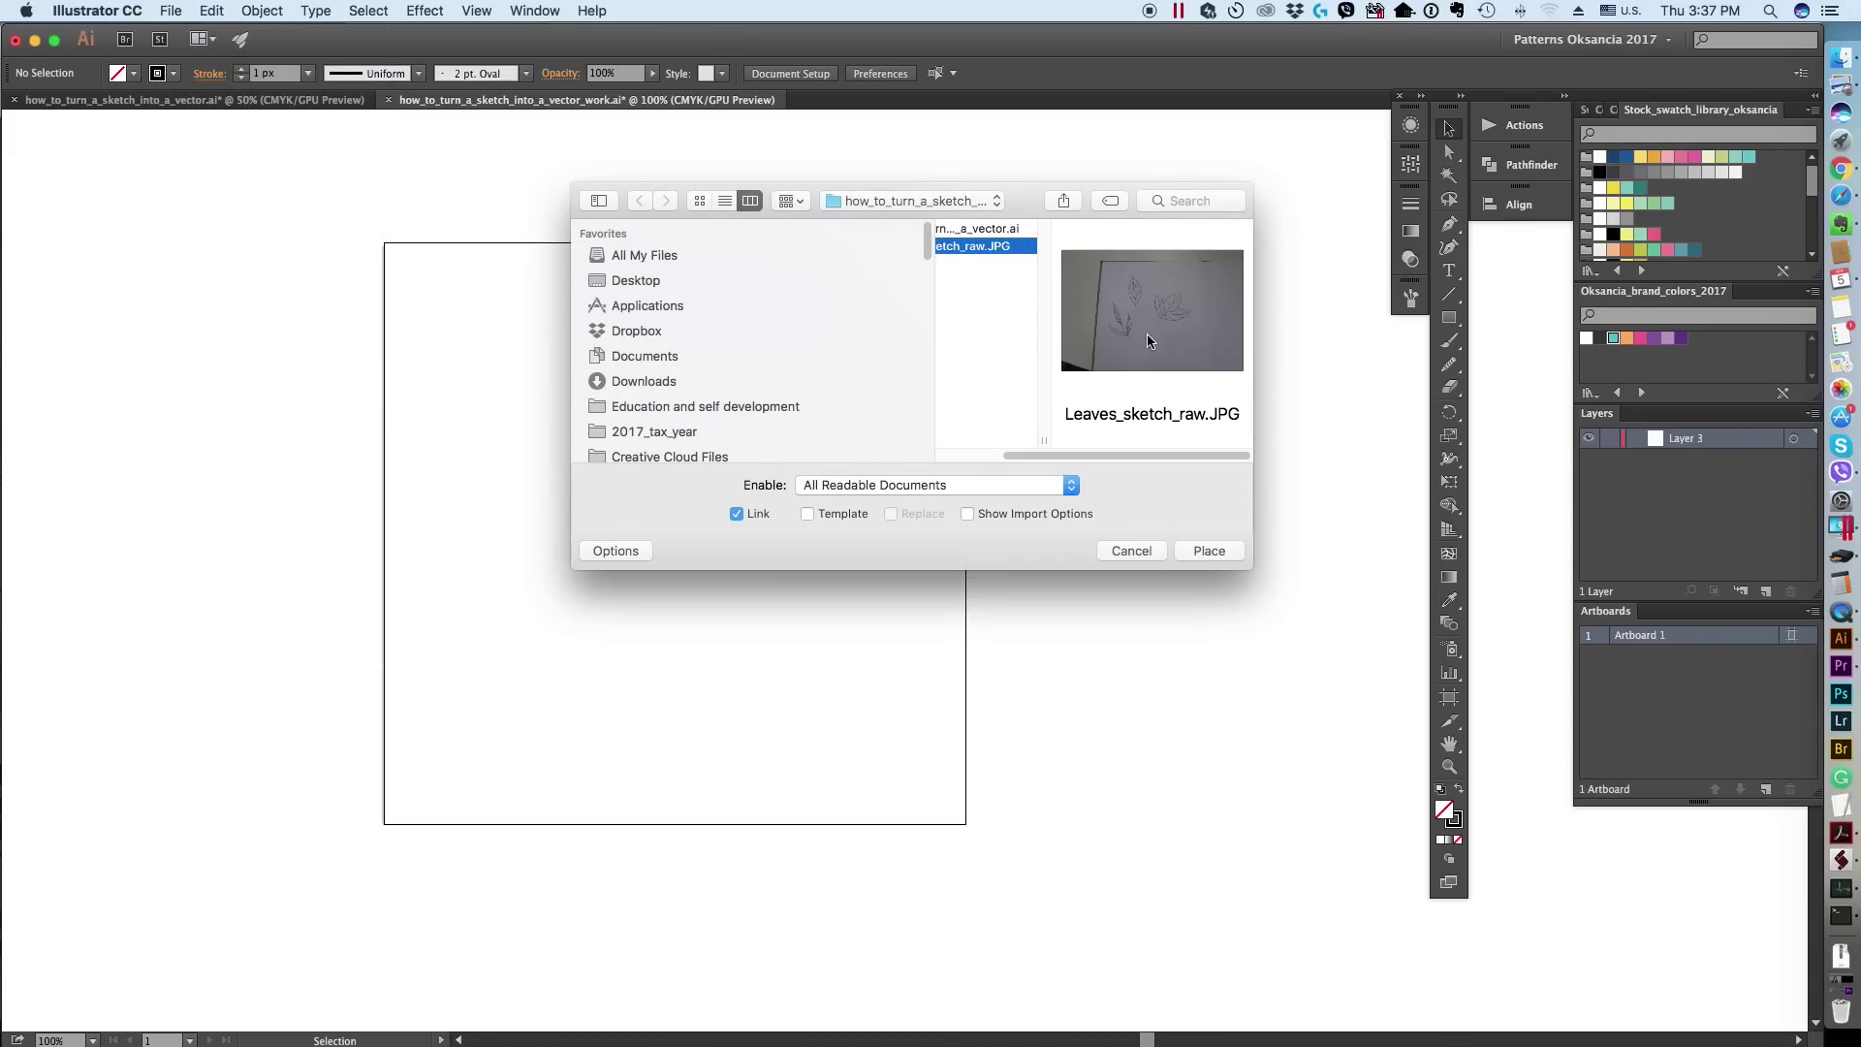
left_click(1212, 551)
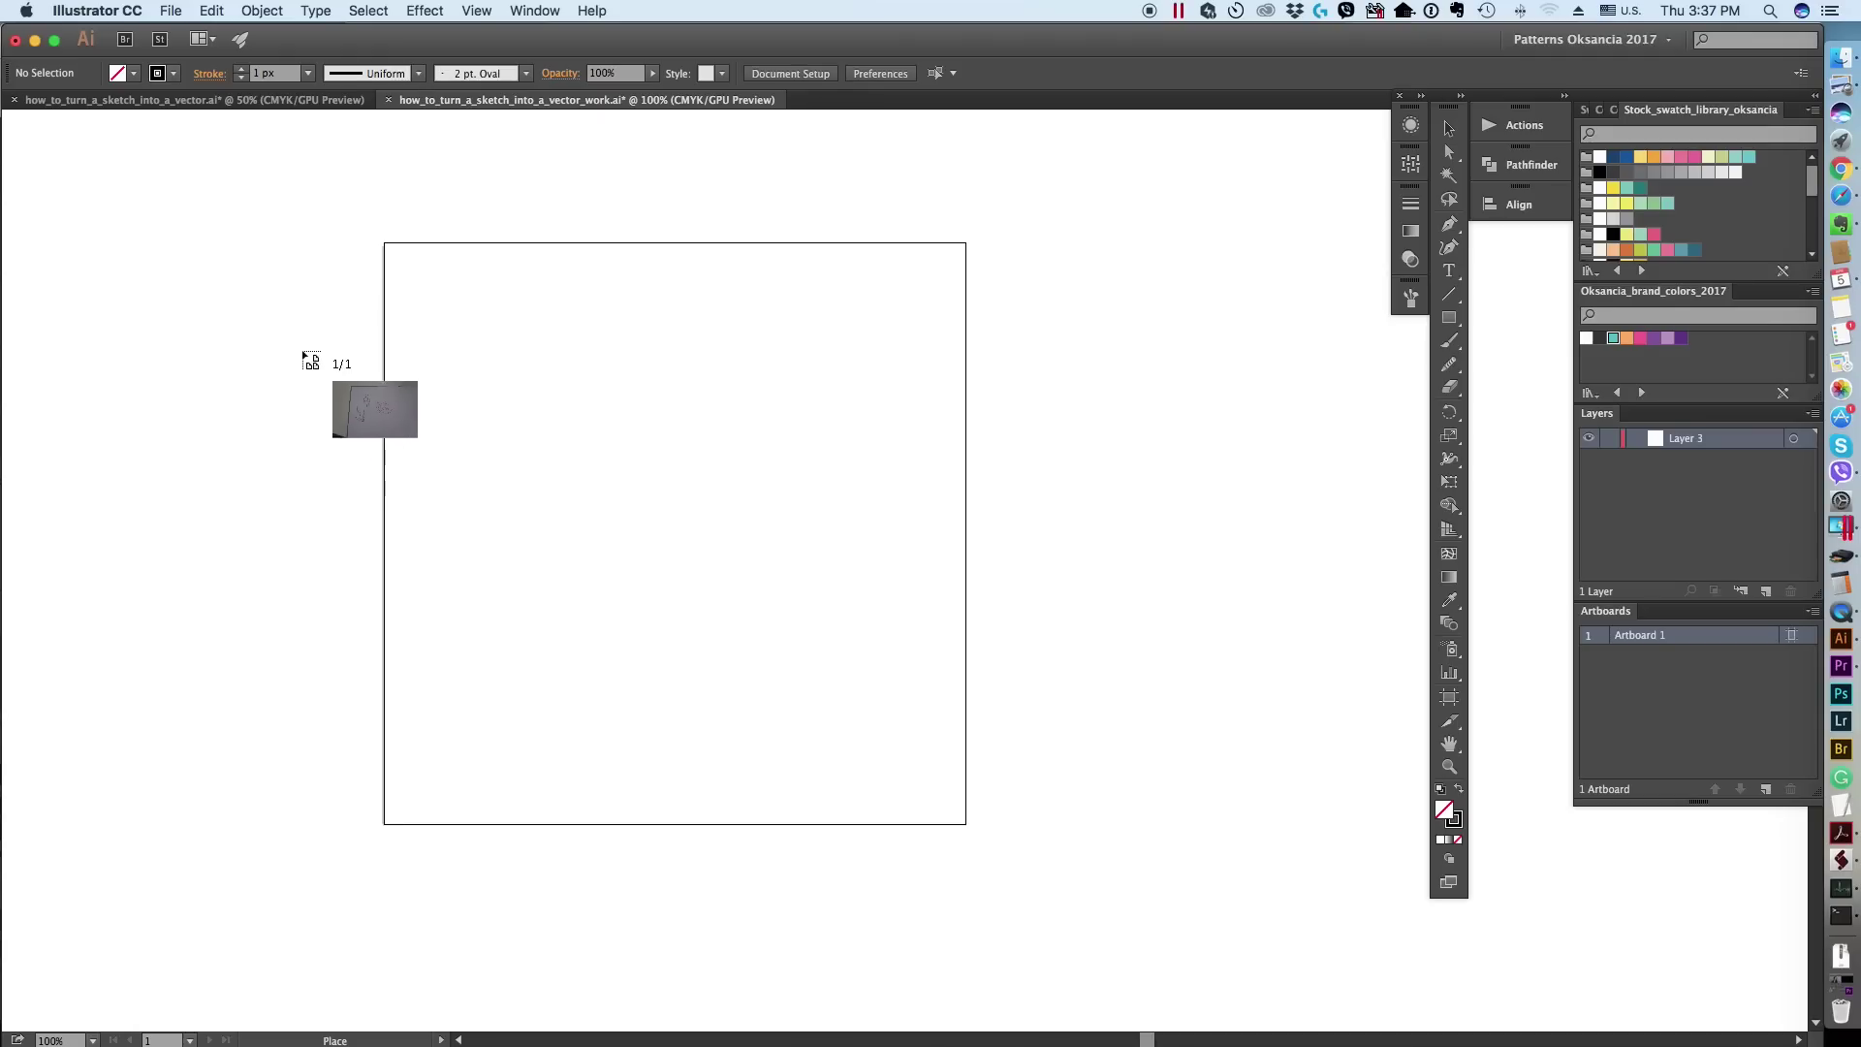
left_click(90, 186)
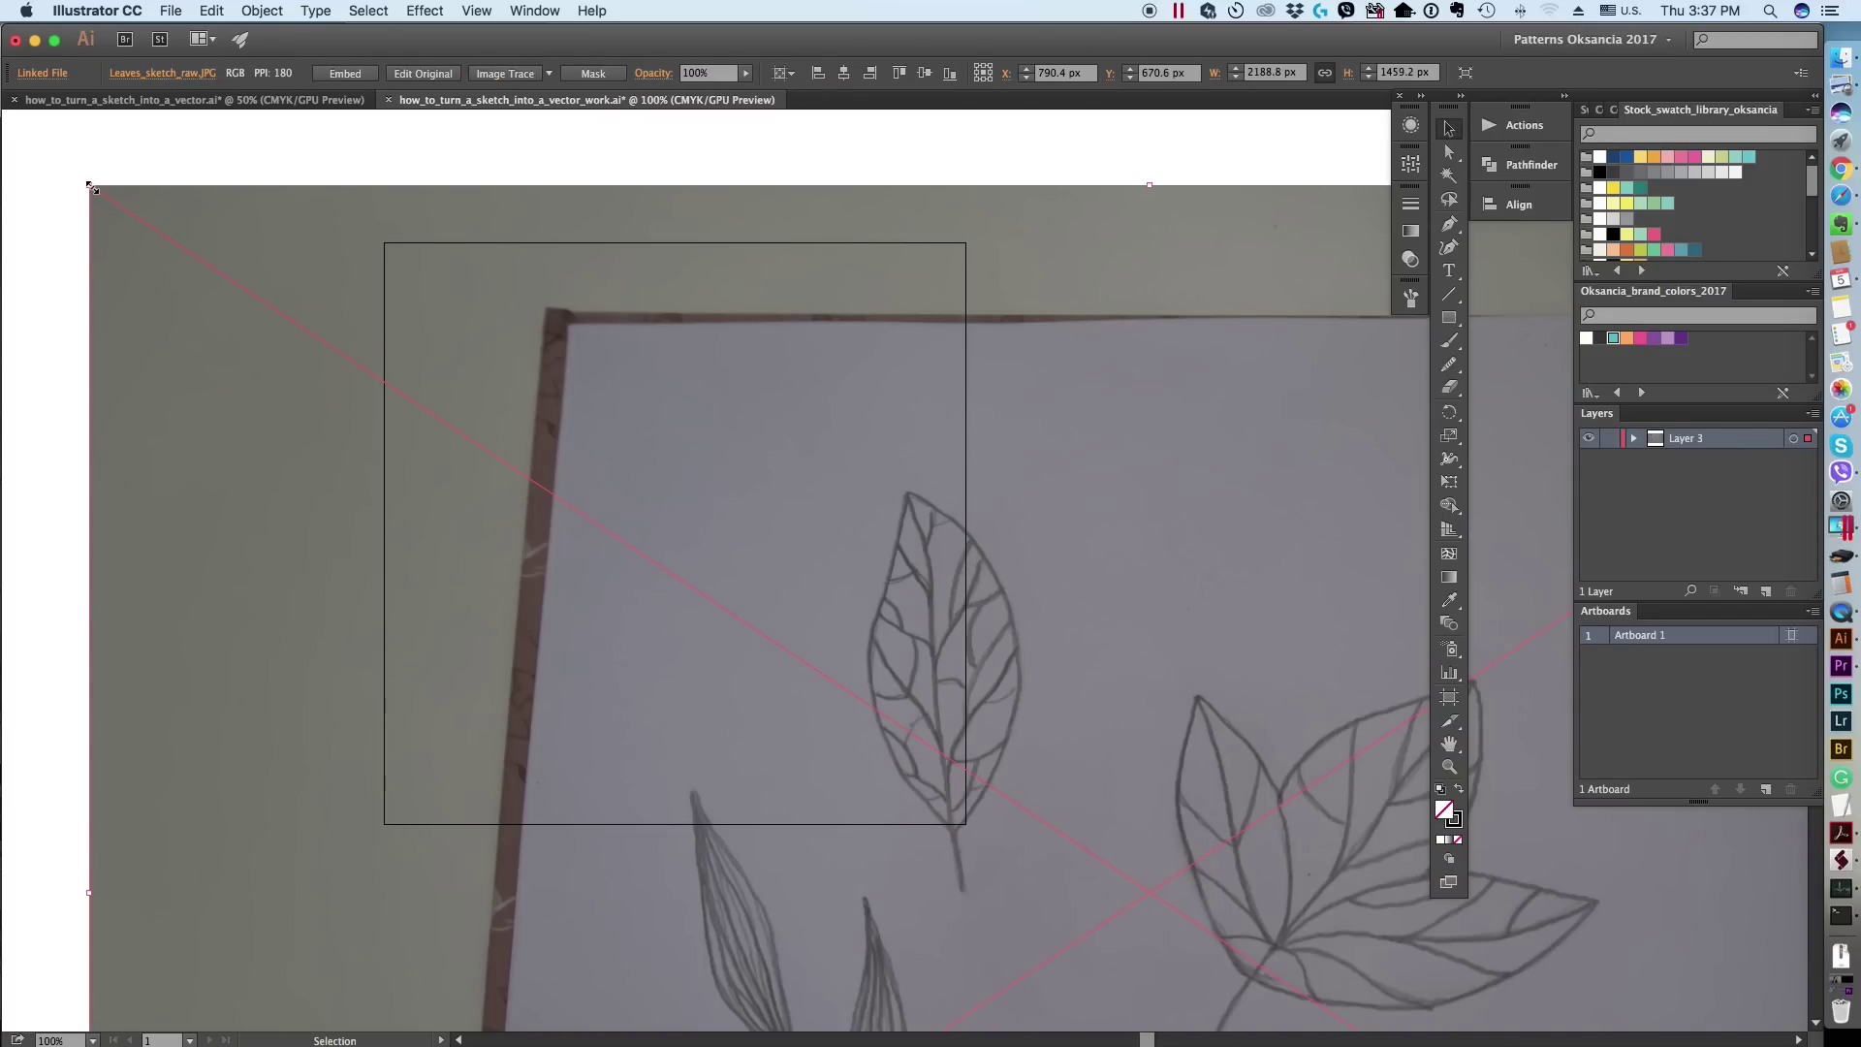
mouse_move(90, 186)
left_mouse_down()
mouse_move(429, 445)
mouse_move(745, 733)
mouse_move(922, 754)
mouse_move(958, 787)
mouse_move(701, 515)
left_mouse_up()
left_click(841, 692)
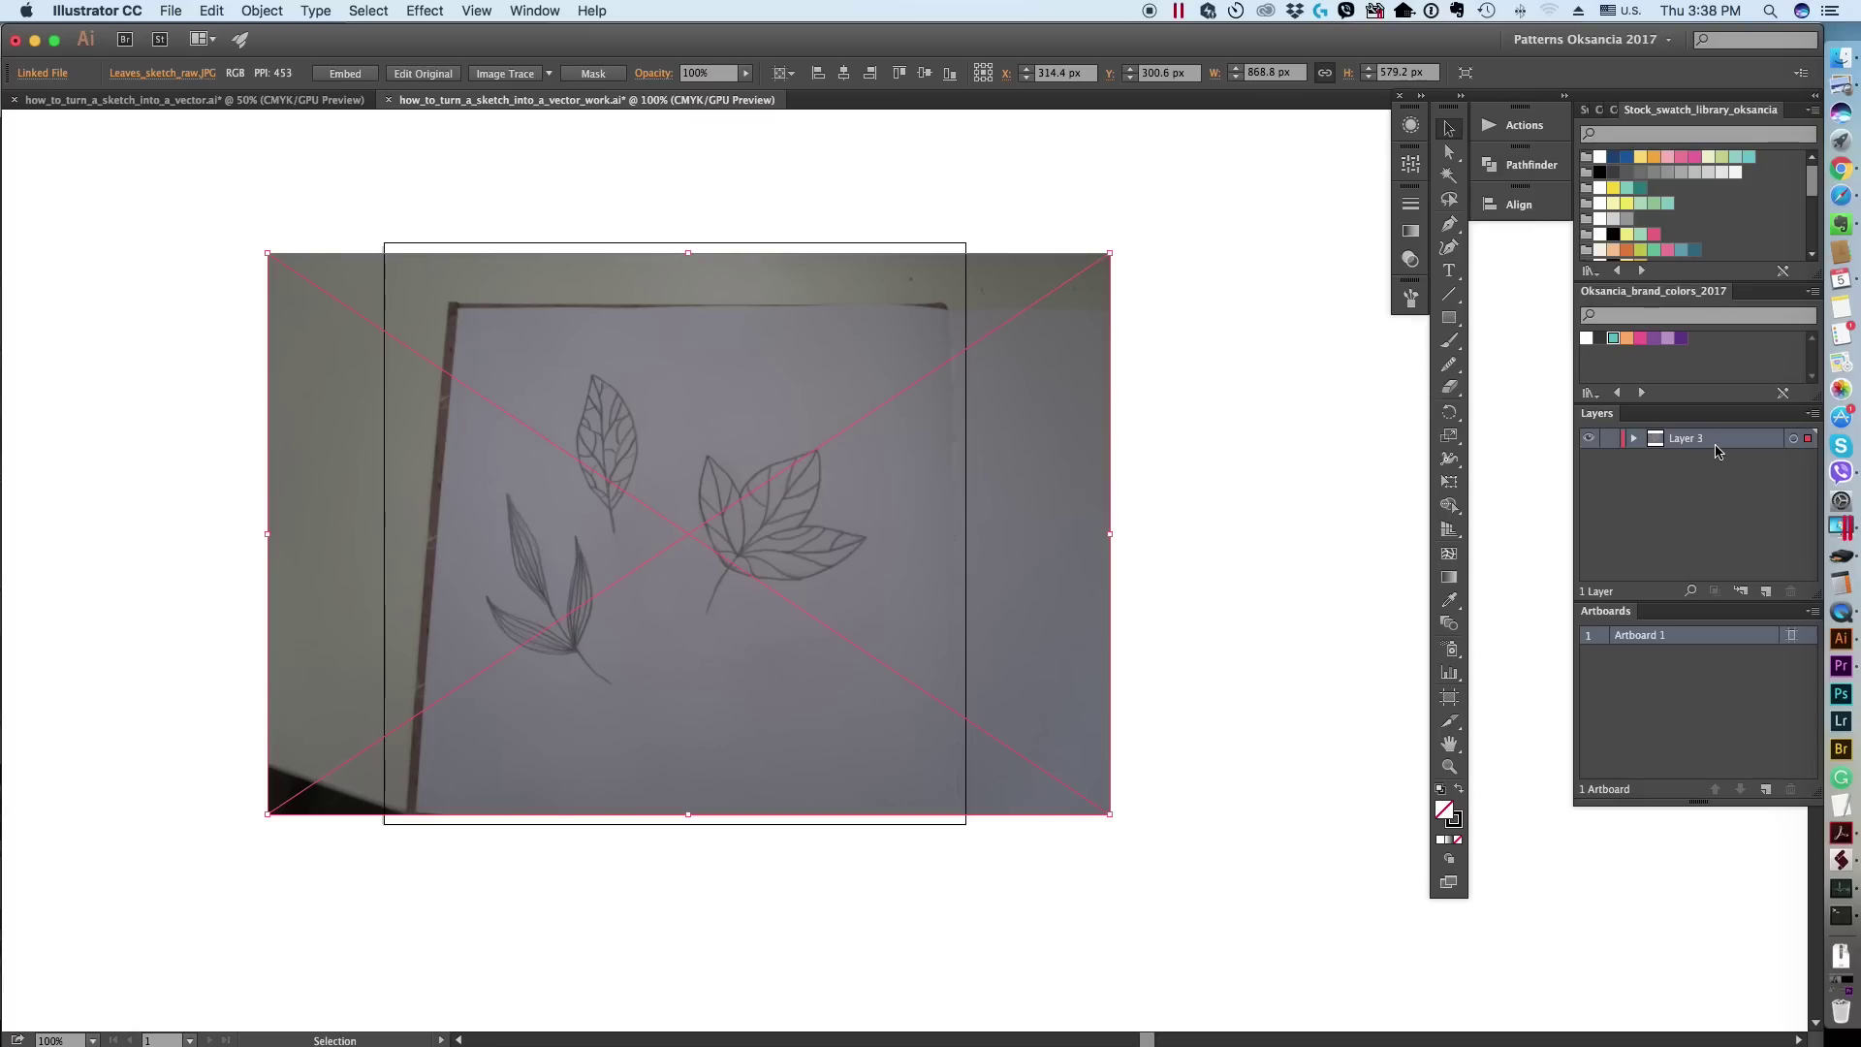
Step: Switch to how_to_turn_a_sketch_into_a_vector.ai and delete the white masks covering points 2 and 3 of the Methods list
left_click(171, 105)
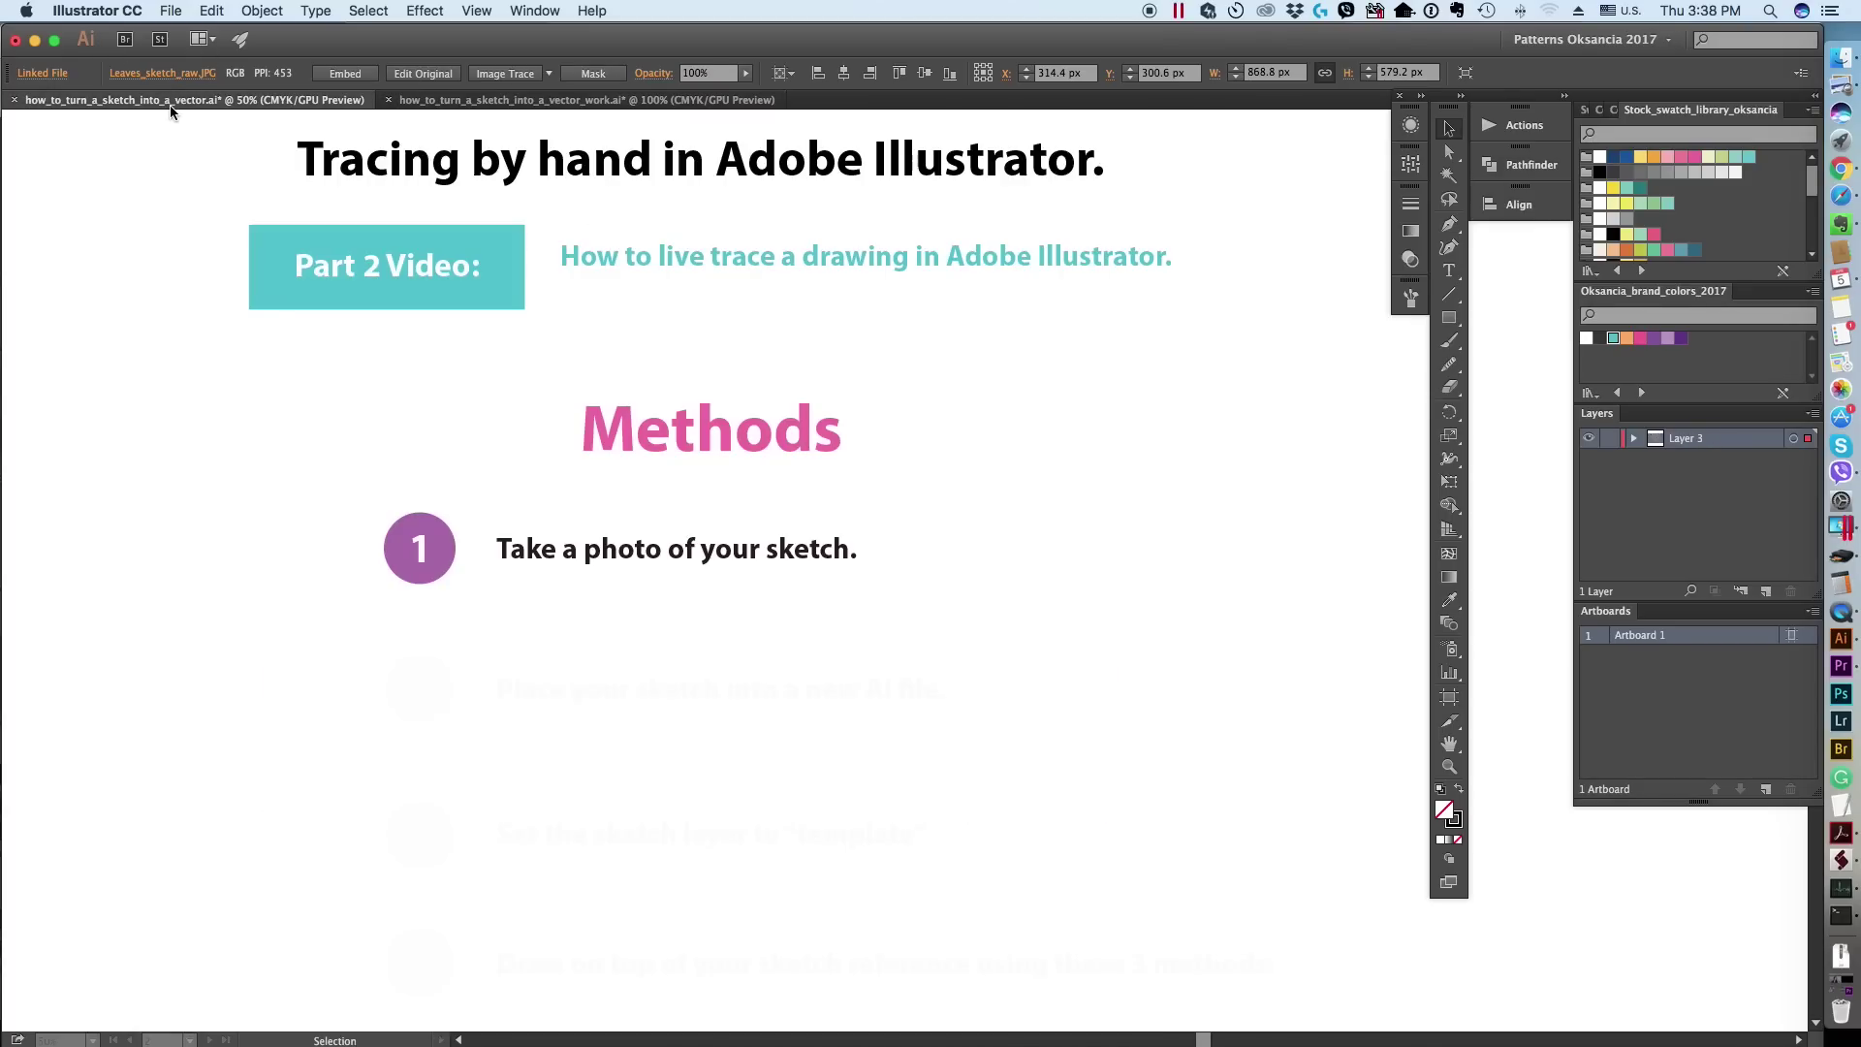
left_click(621, 679)
key("Delete")
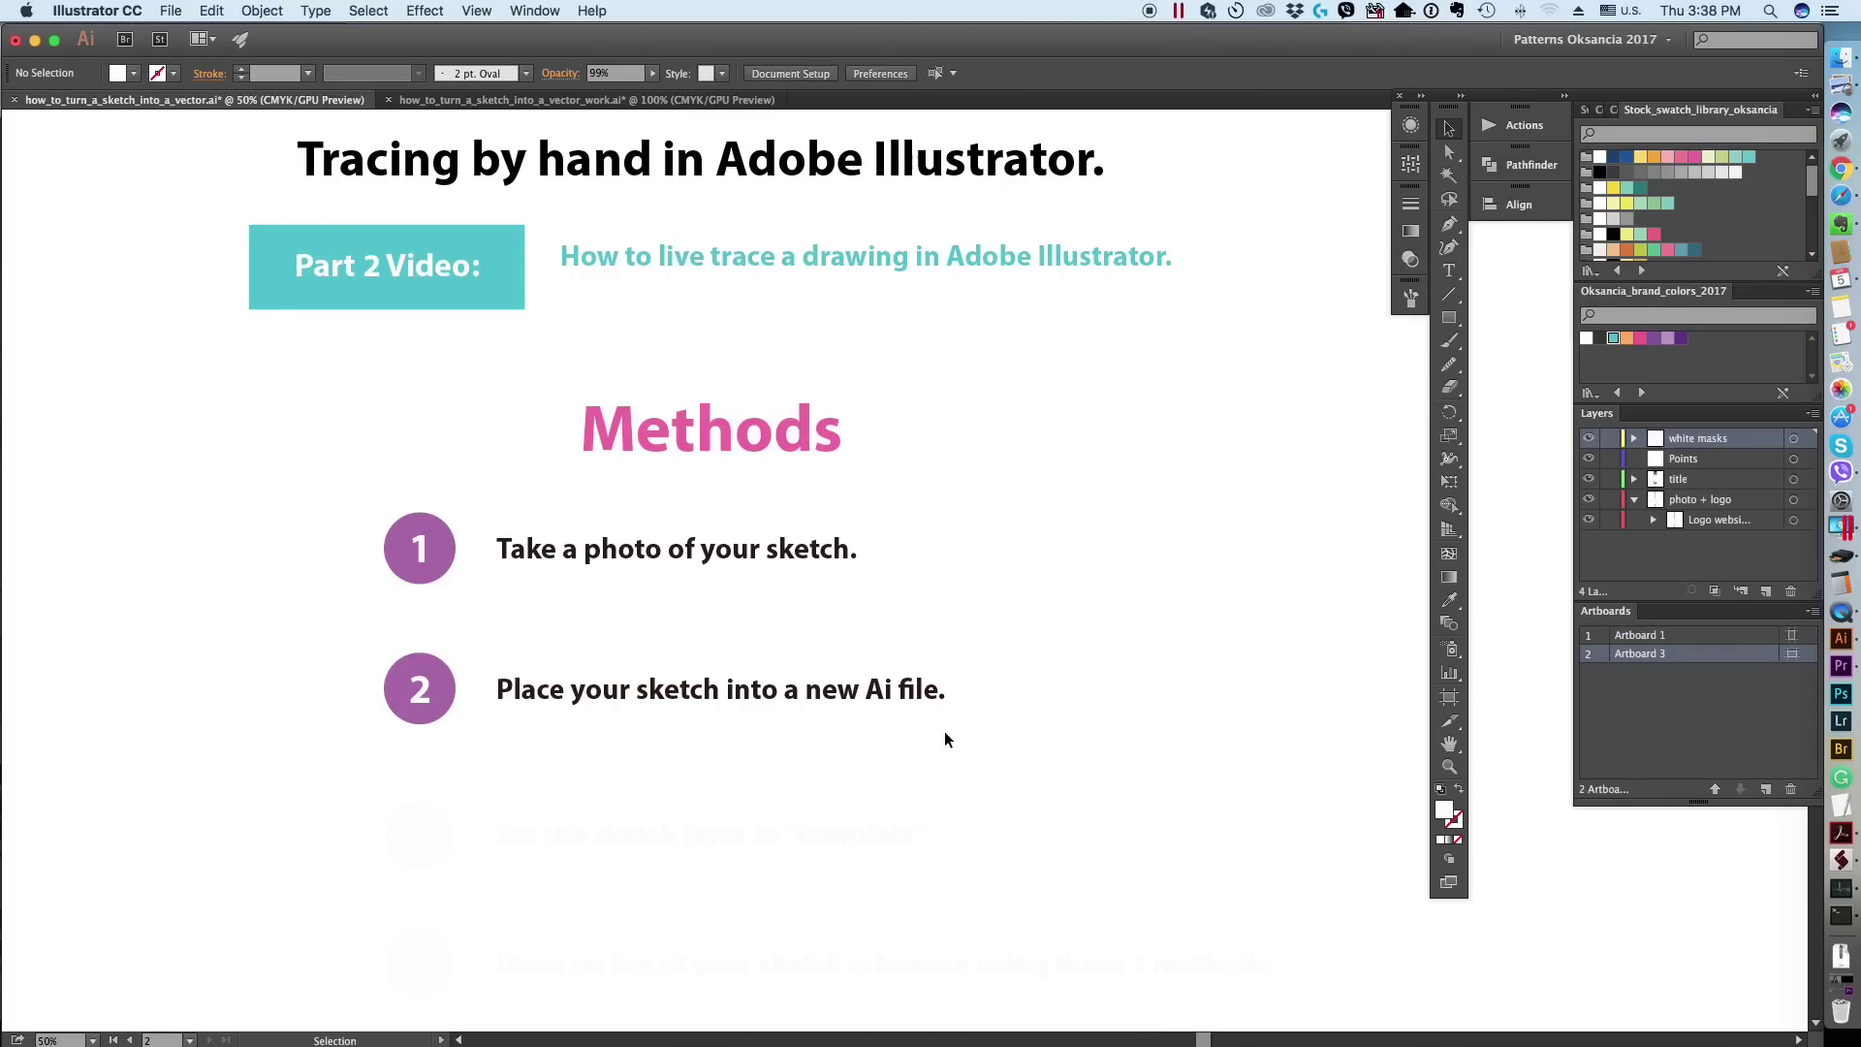
left_click(704, 840)
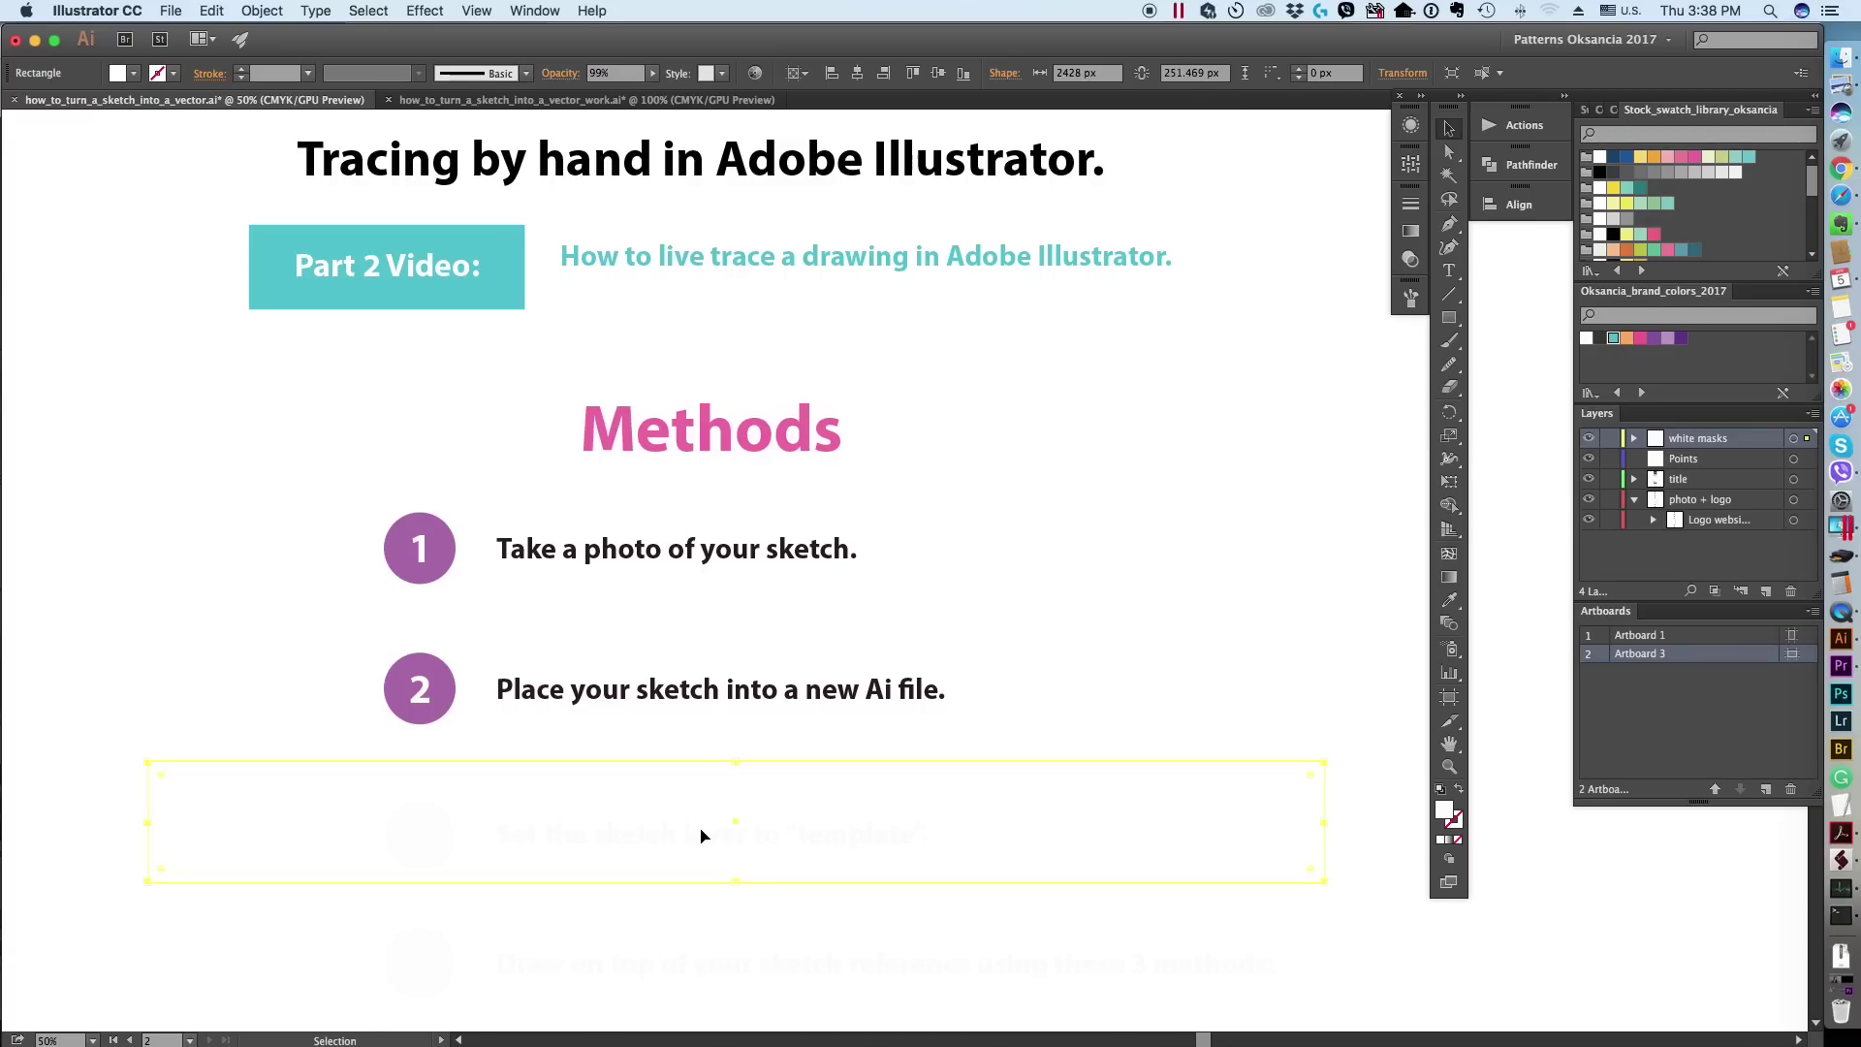
key("Delete")
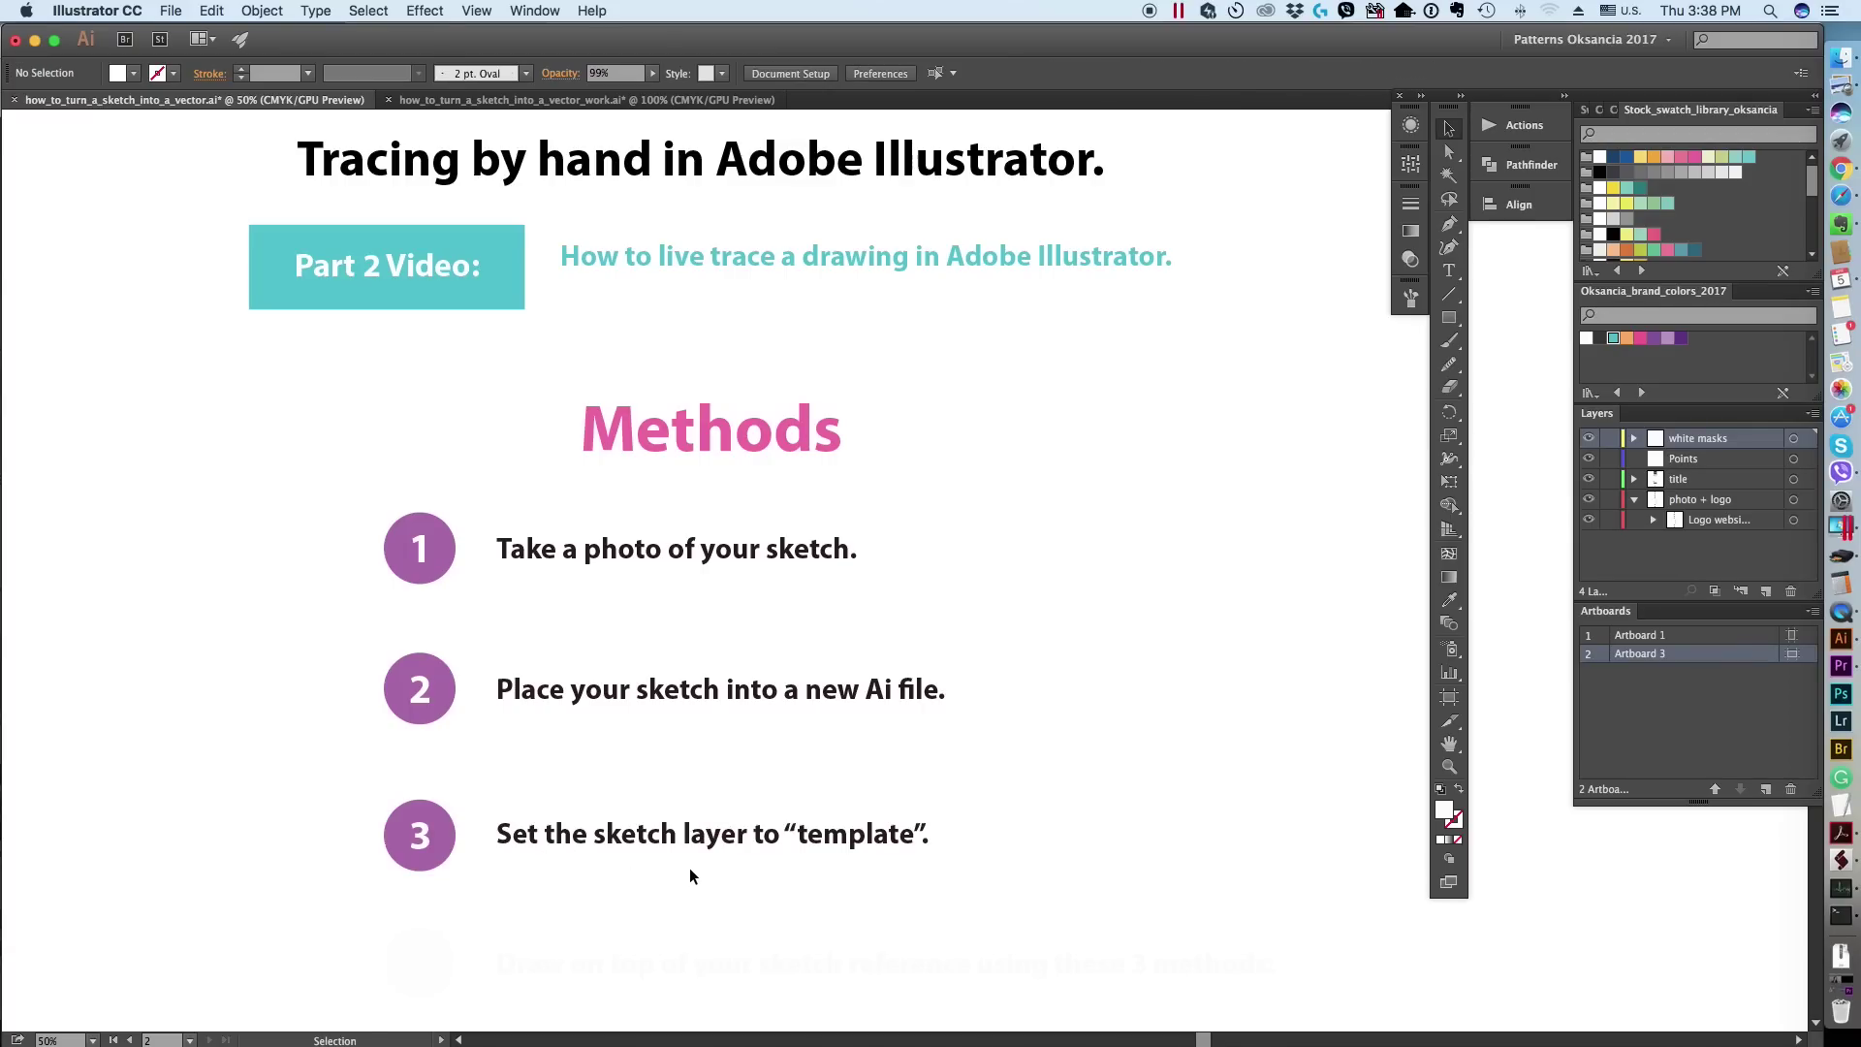
Step: In the how_to_turn_a_sketch_into_a_vector_work.ai document, make Layer 3 a template layer with images dimmed to 50%
left_click(552, 99)
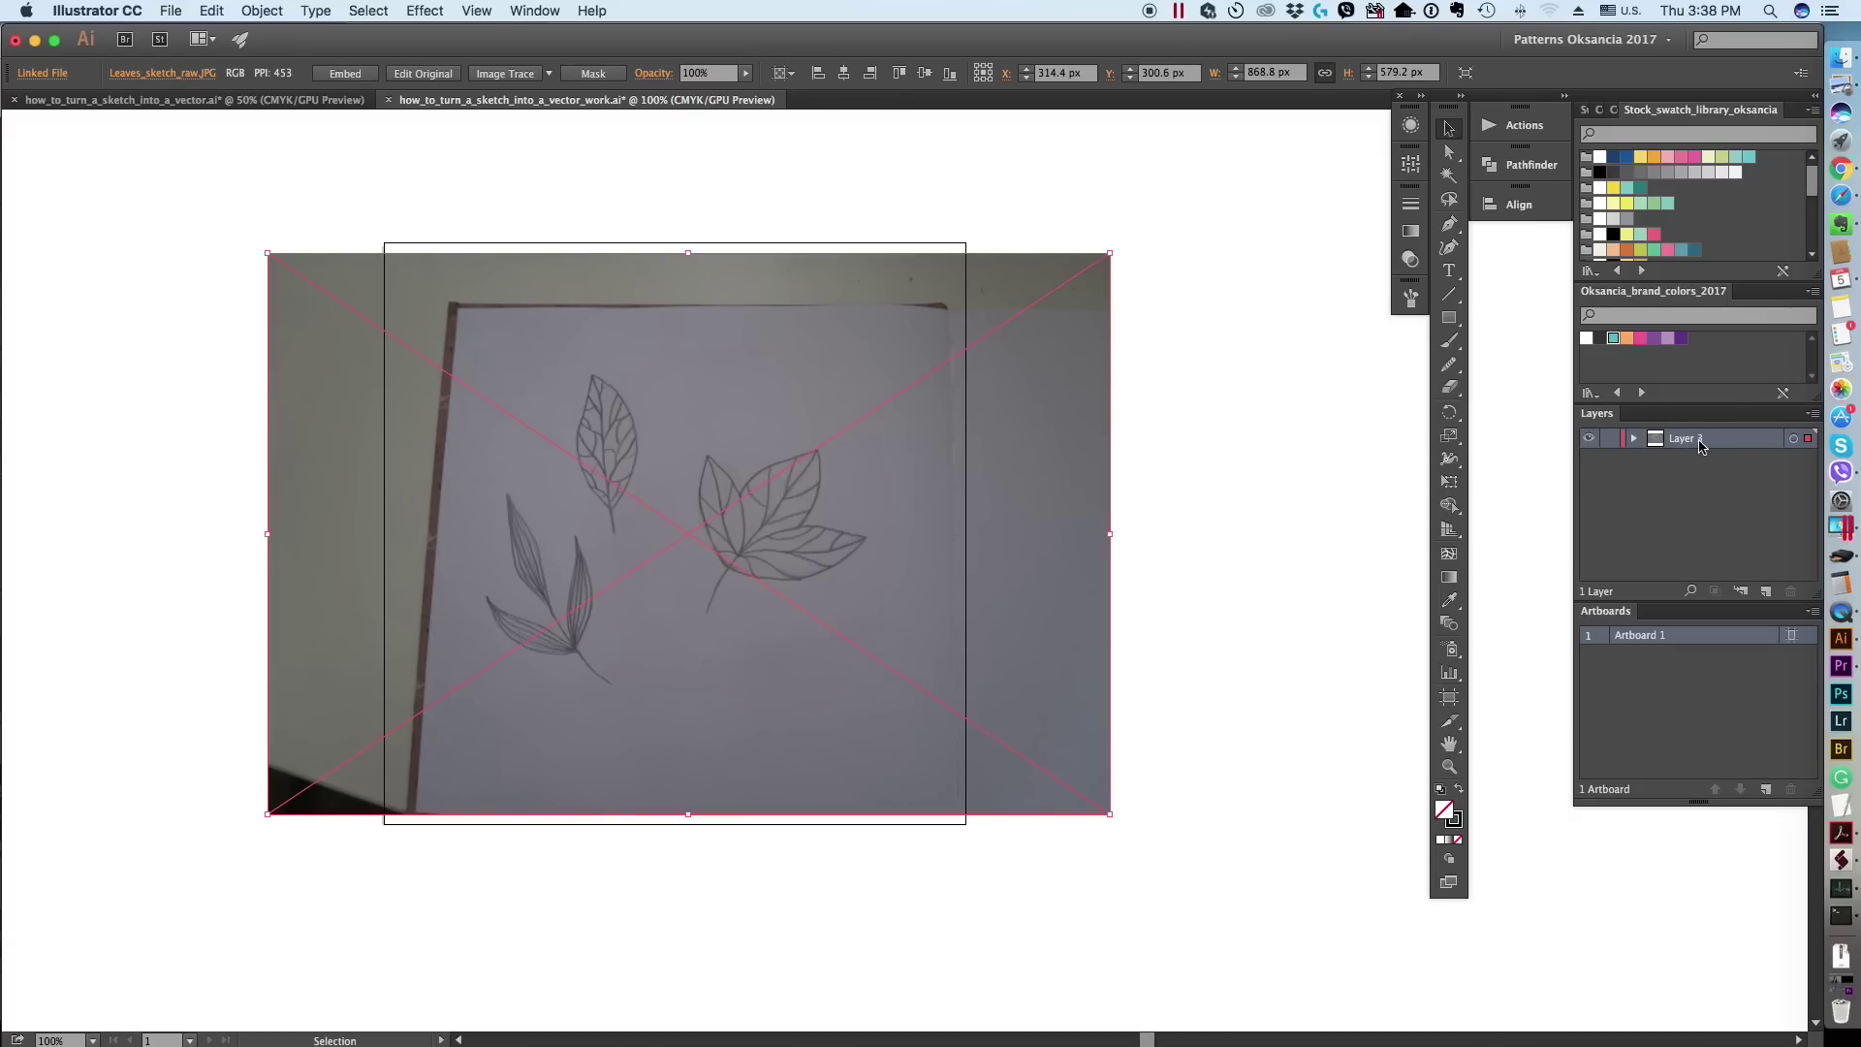
double_click(1751, 444)
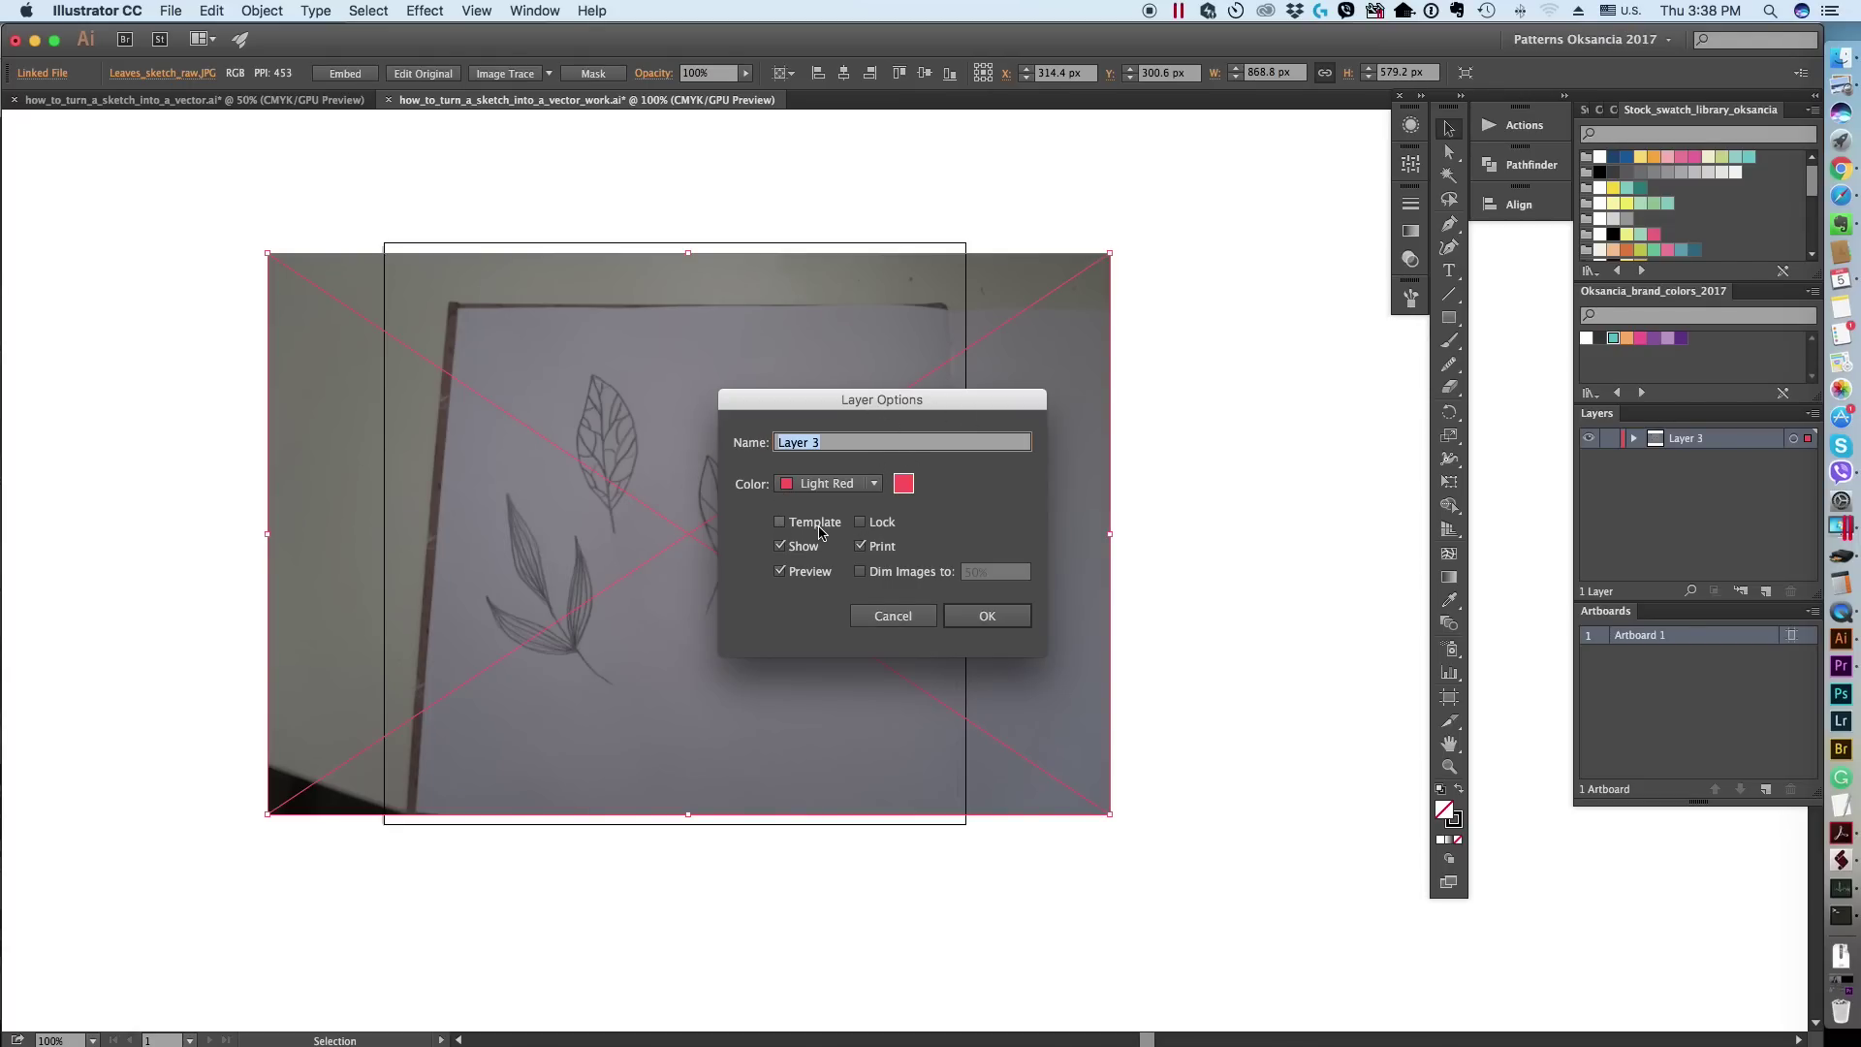
left_click(780, 525)
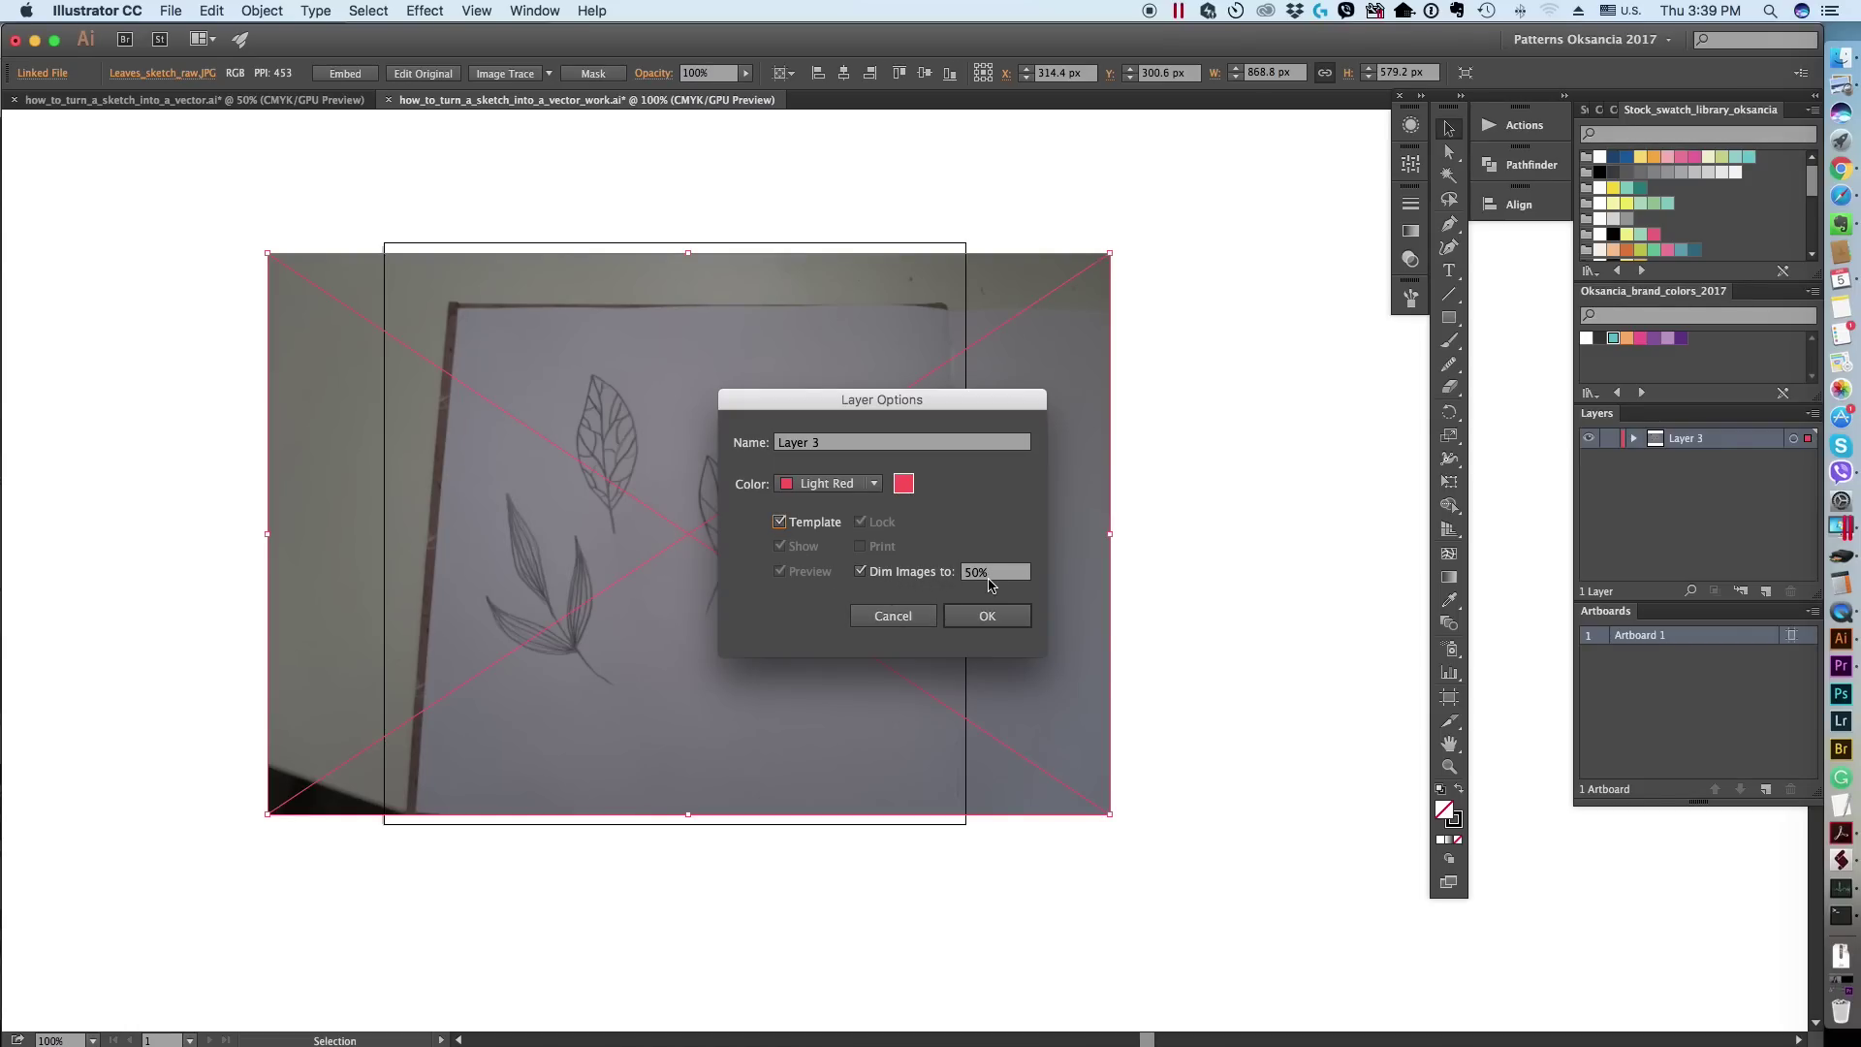
left_click(981, 618)
left_click(982, 618)
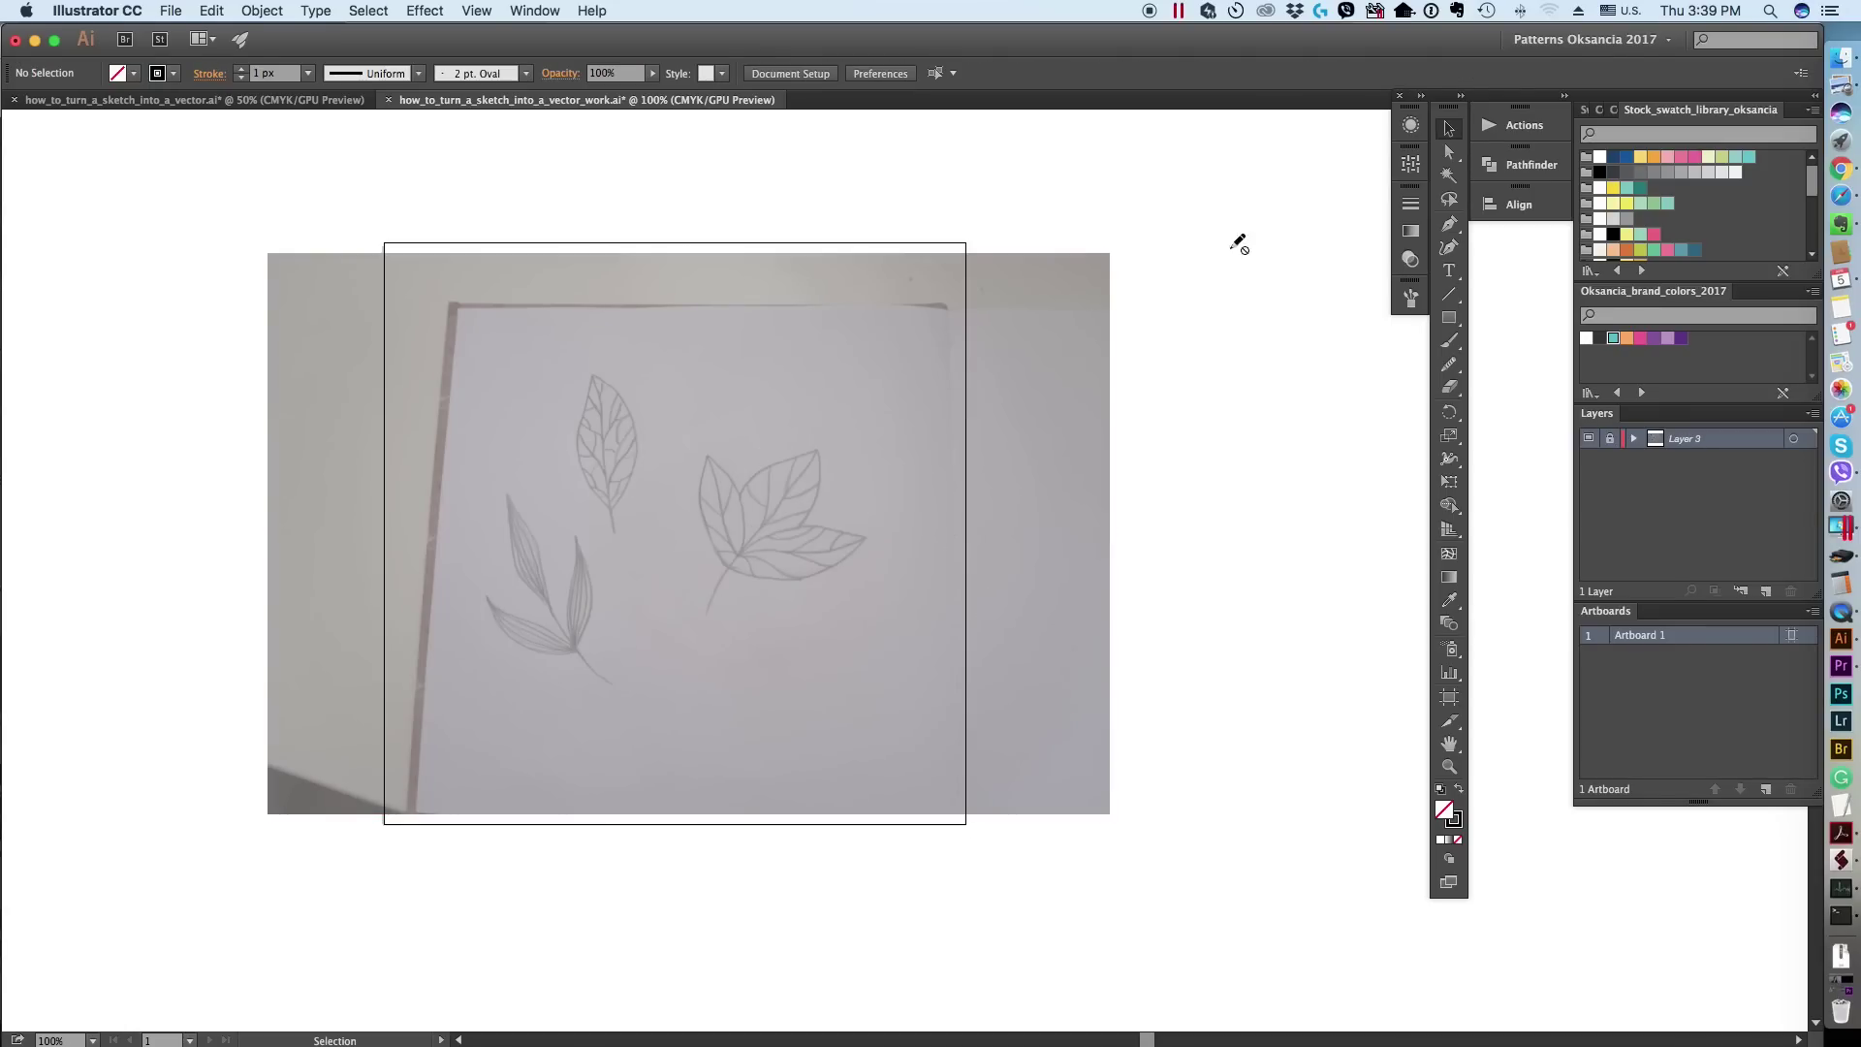
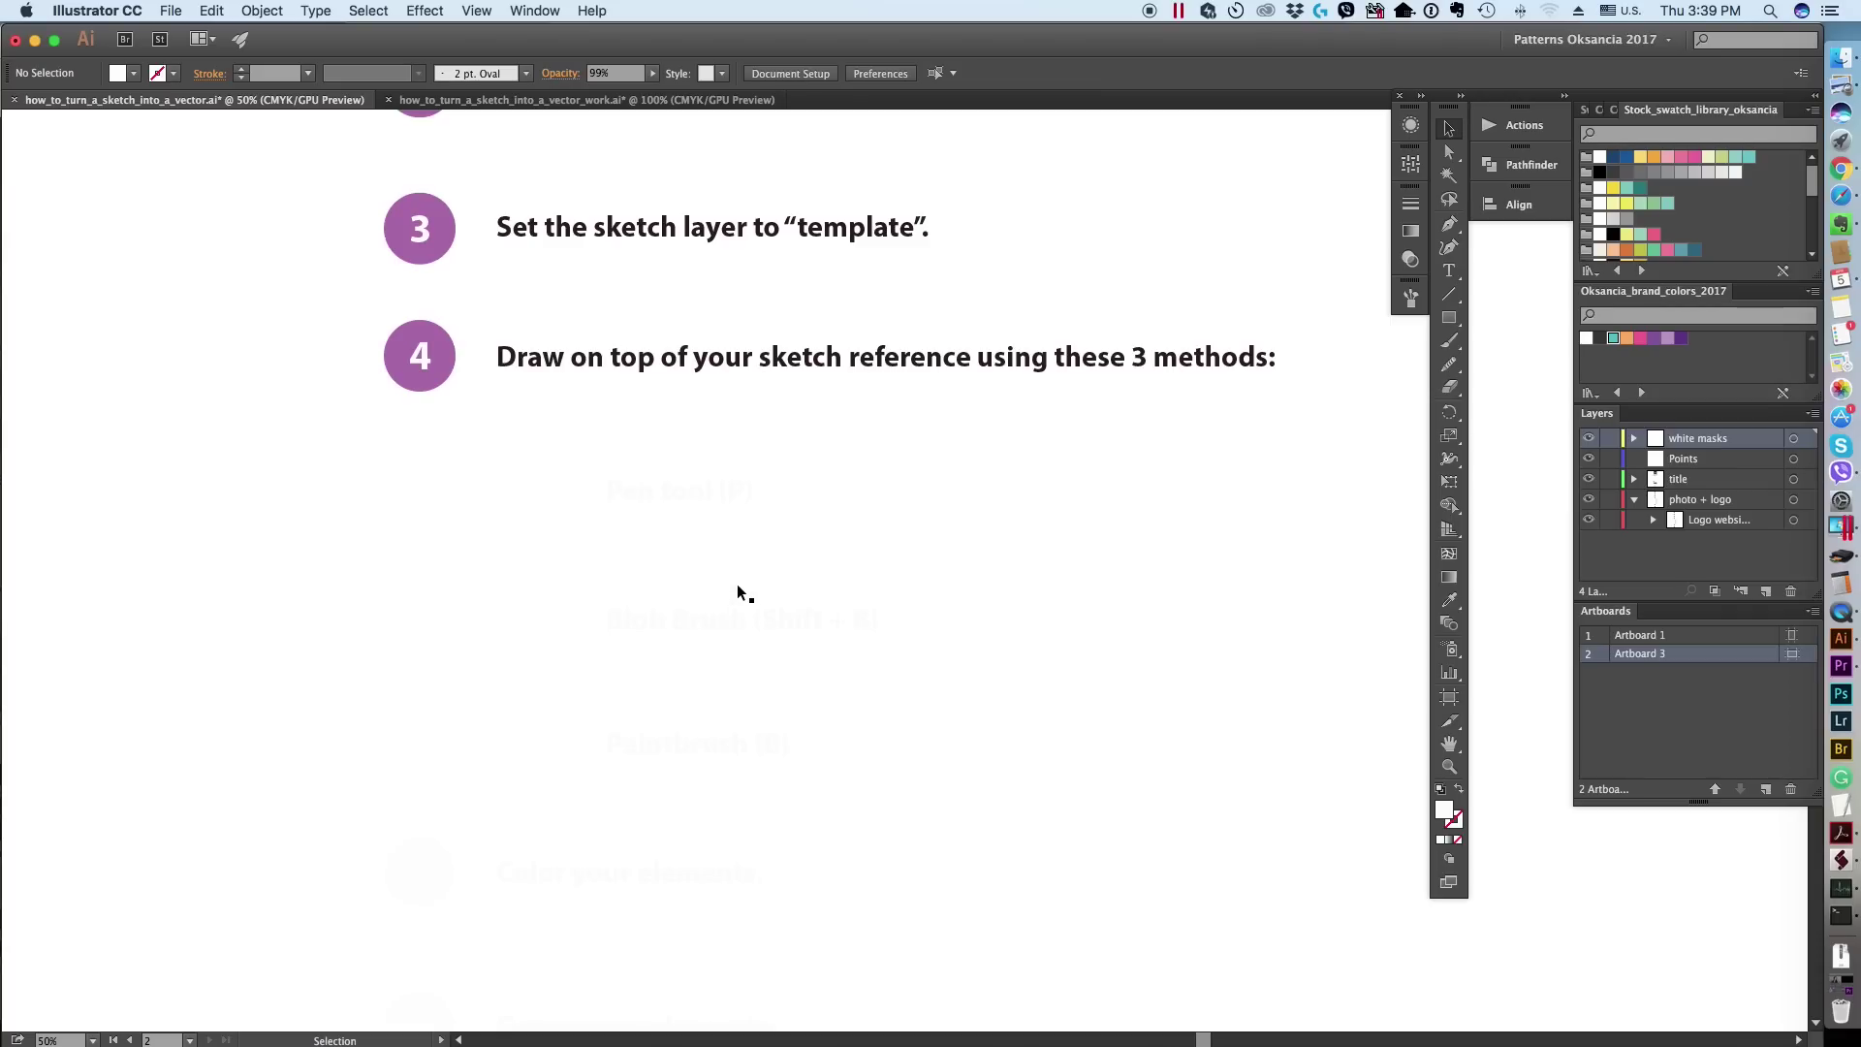
Step: Delete the white mask covering method A, "Pen tool (P)", under point 4 of the slide document
left_click(731, 503)
key("Delete")
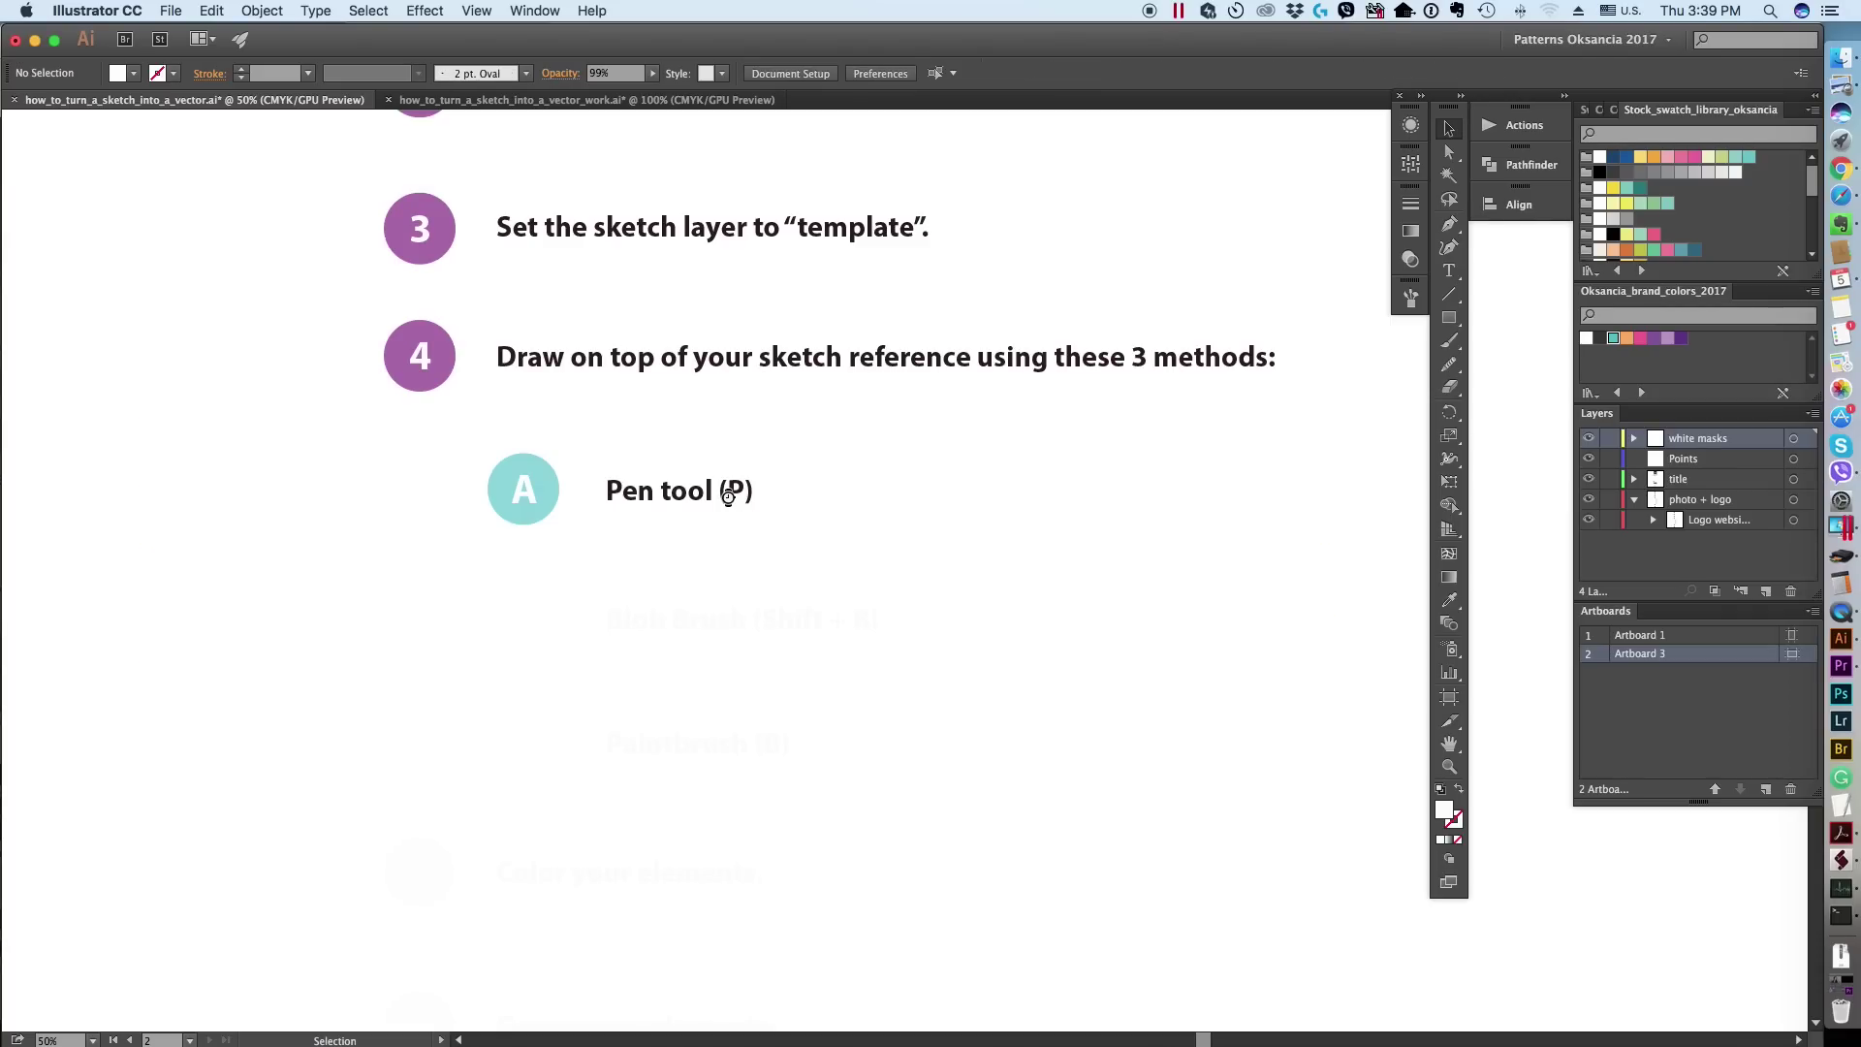
Step: Switch to how_to_turn_a_sketch_into_a_vector_work.ai and start a Pen tool path at the tip of the single upper leaf
left_click(472, 100)
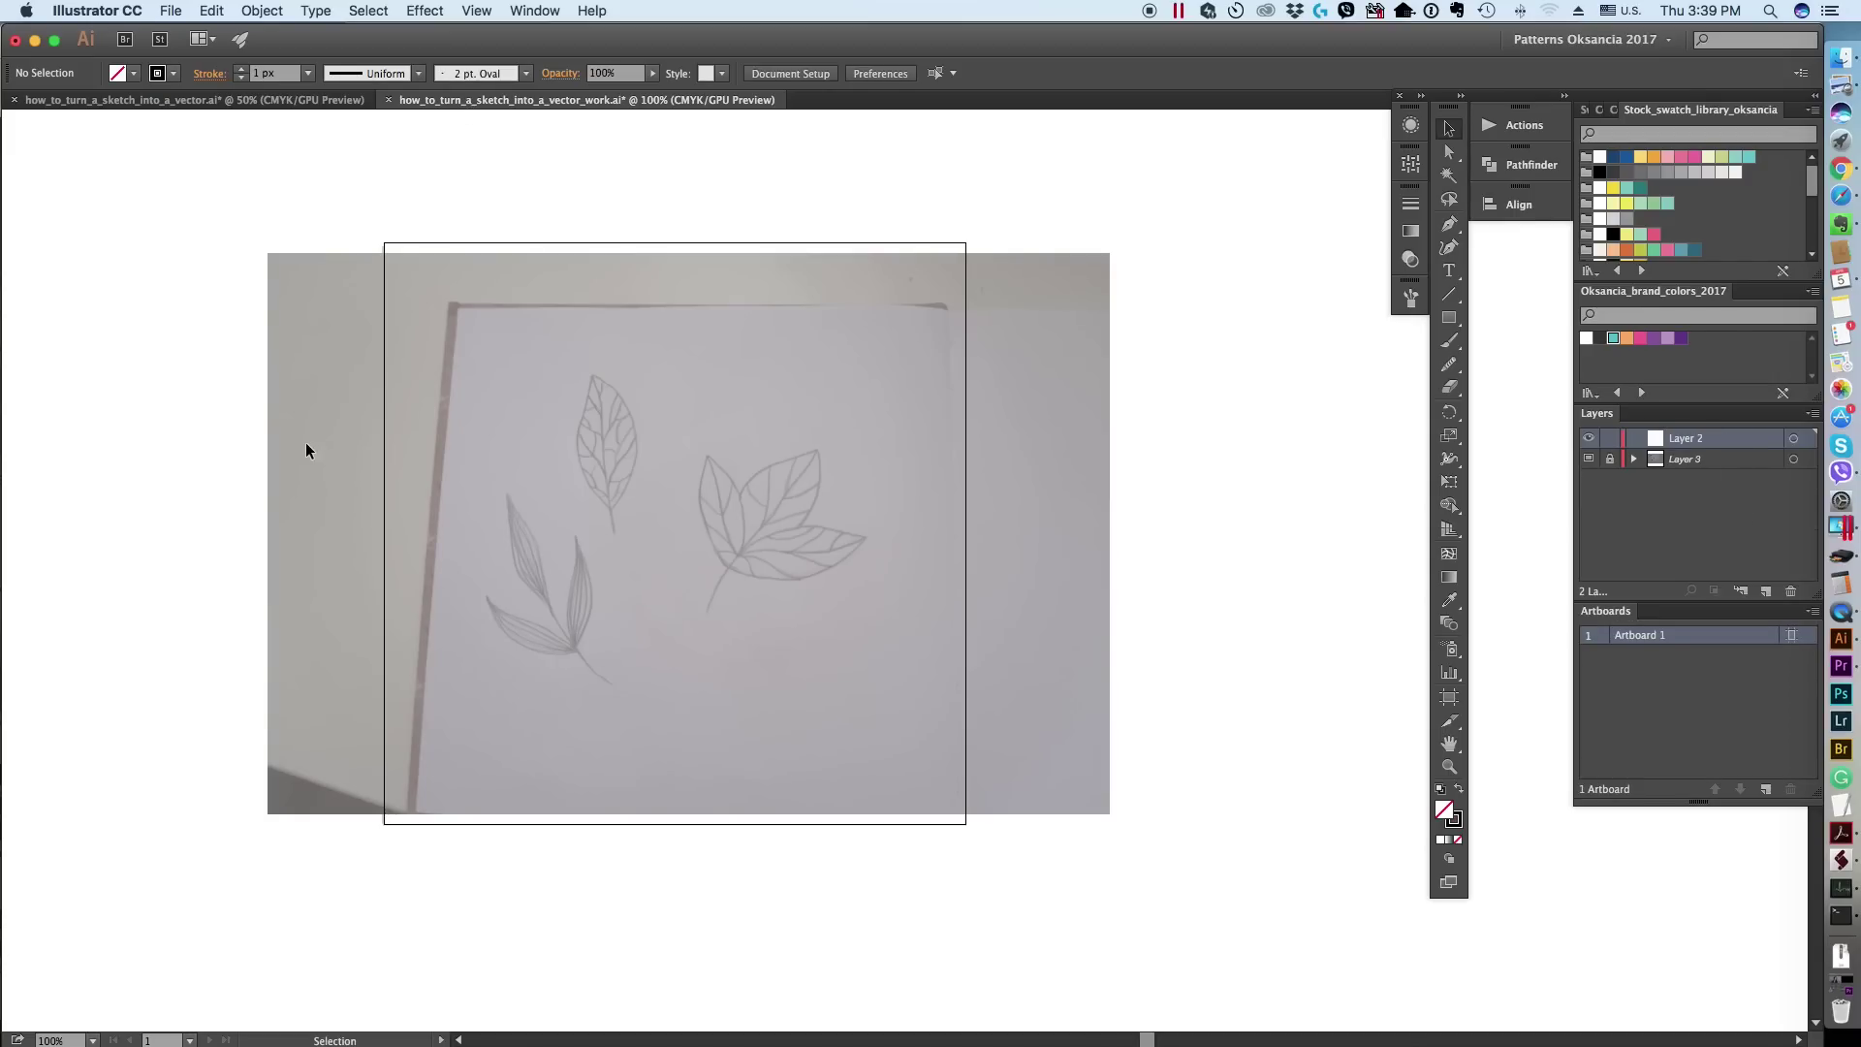
left_click(1449, 765)
left_click(609, 482)
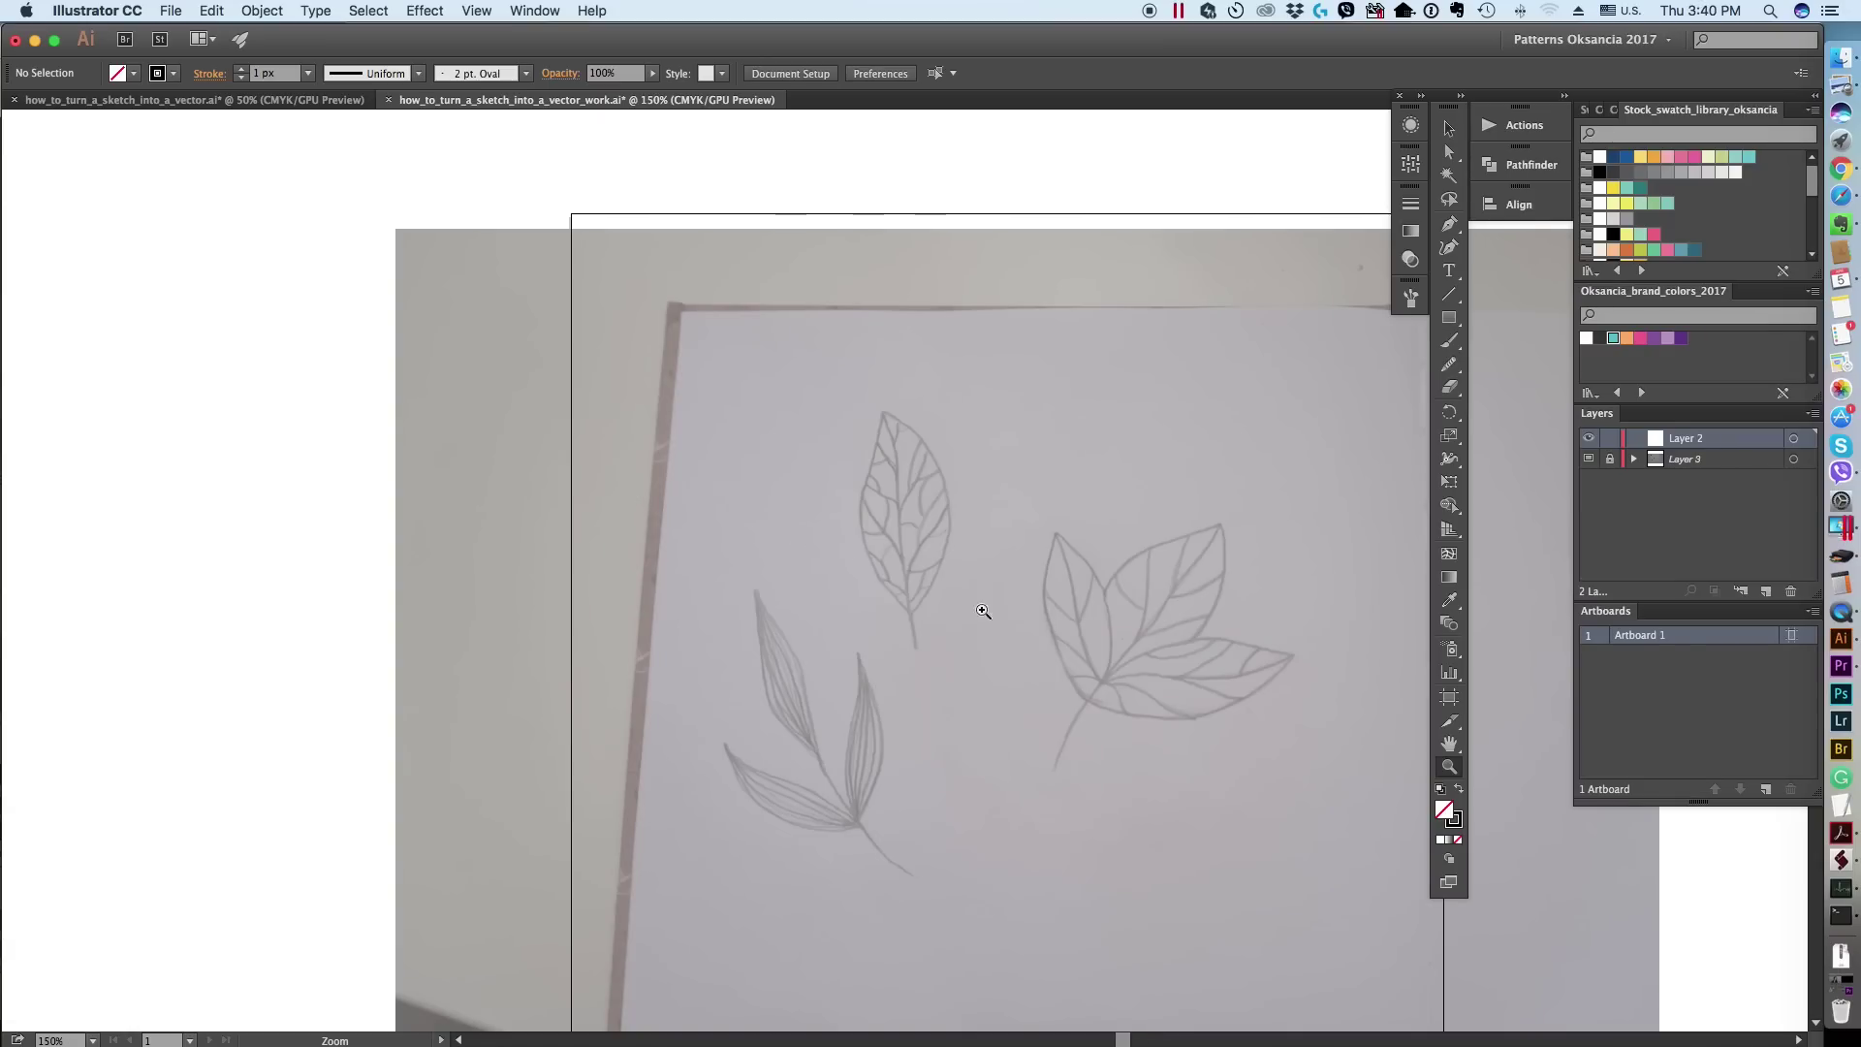
left_click(916, 523)
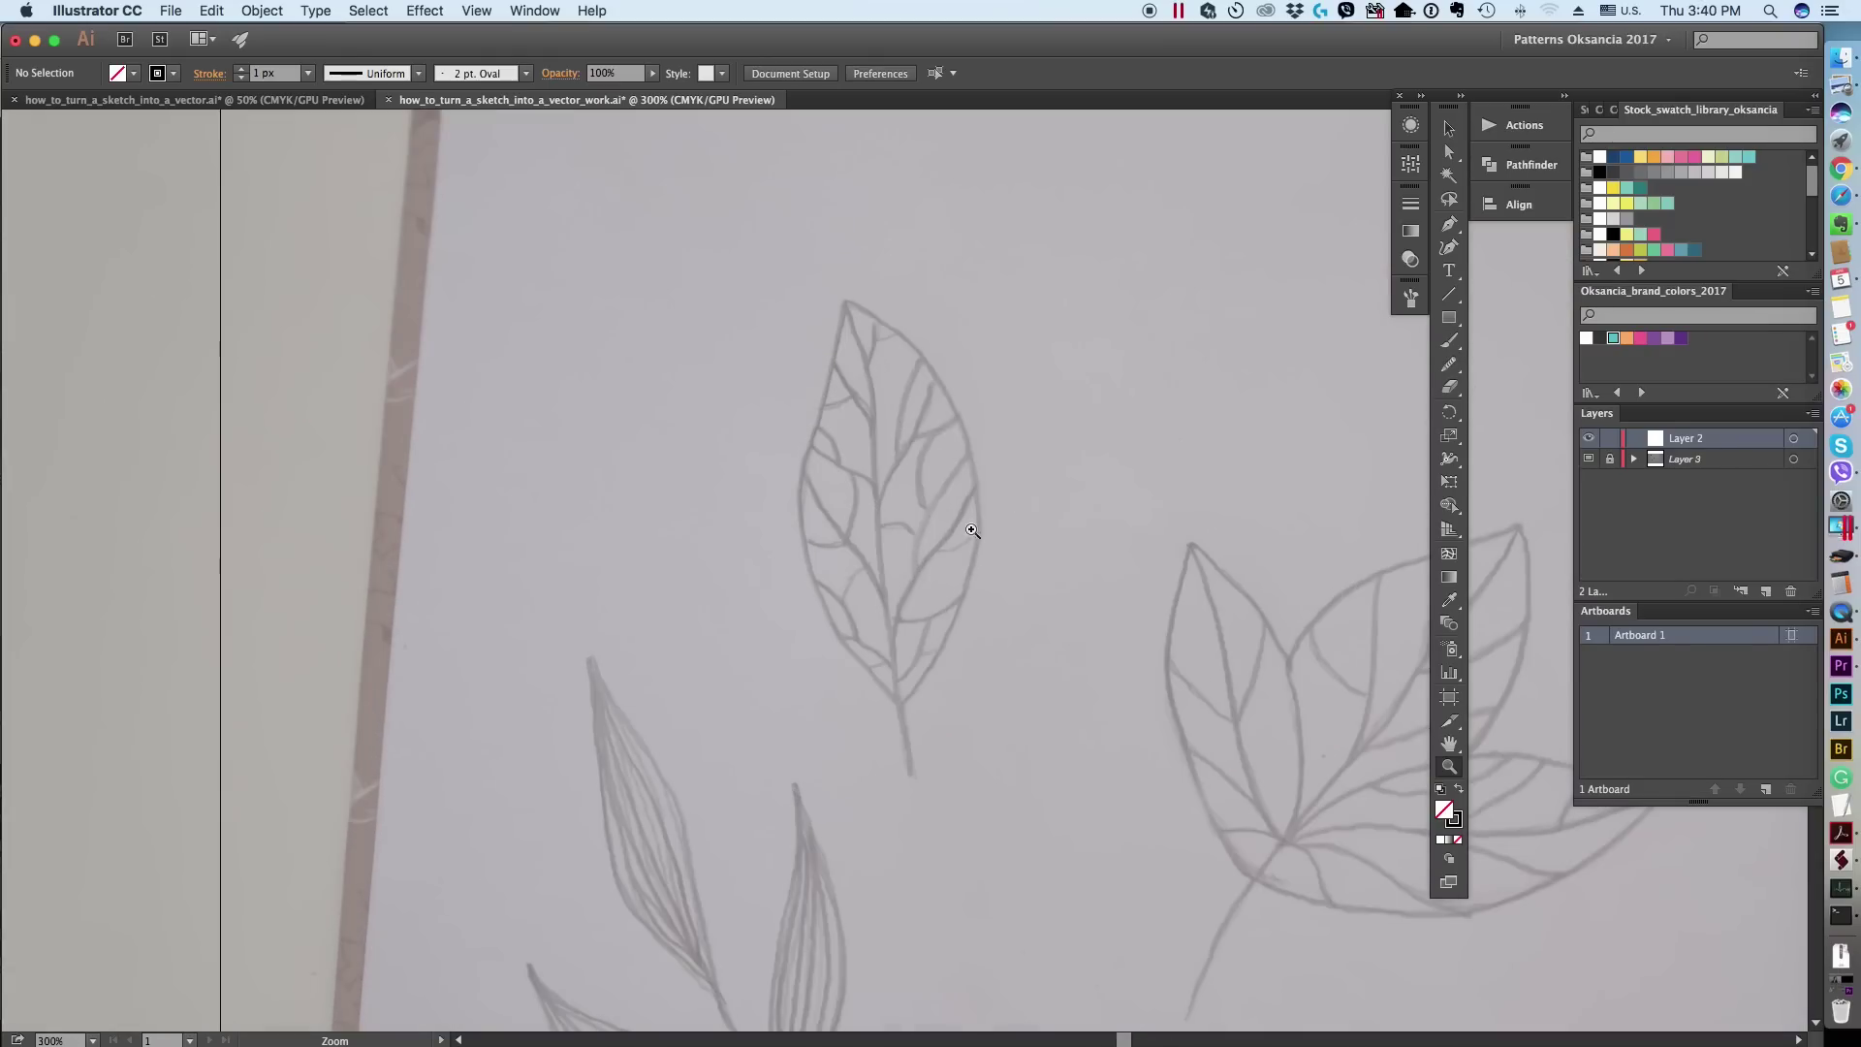
left_click(1450, 224)
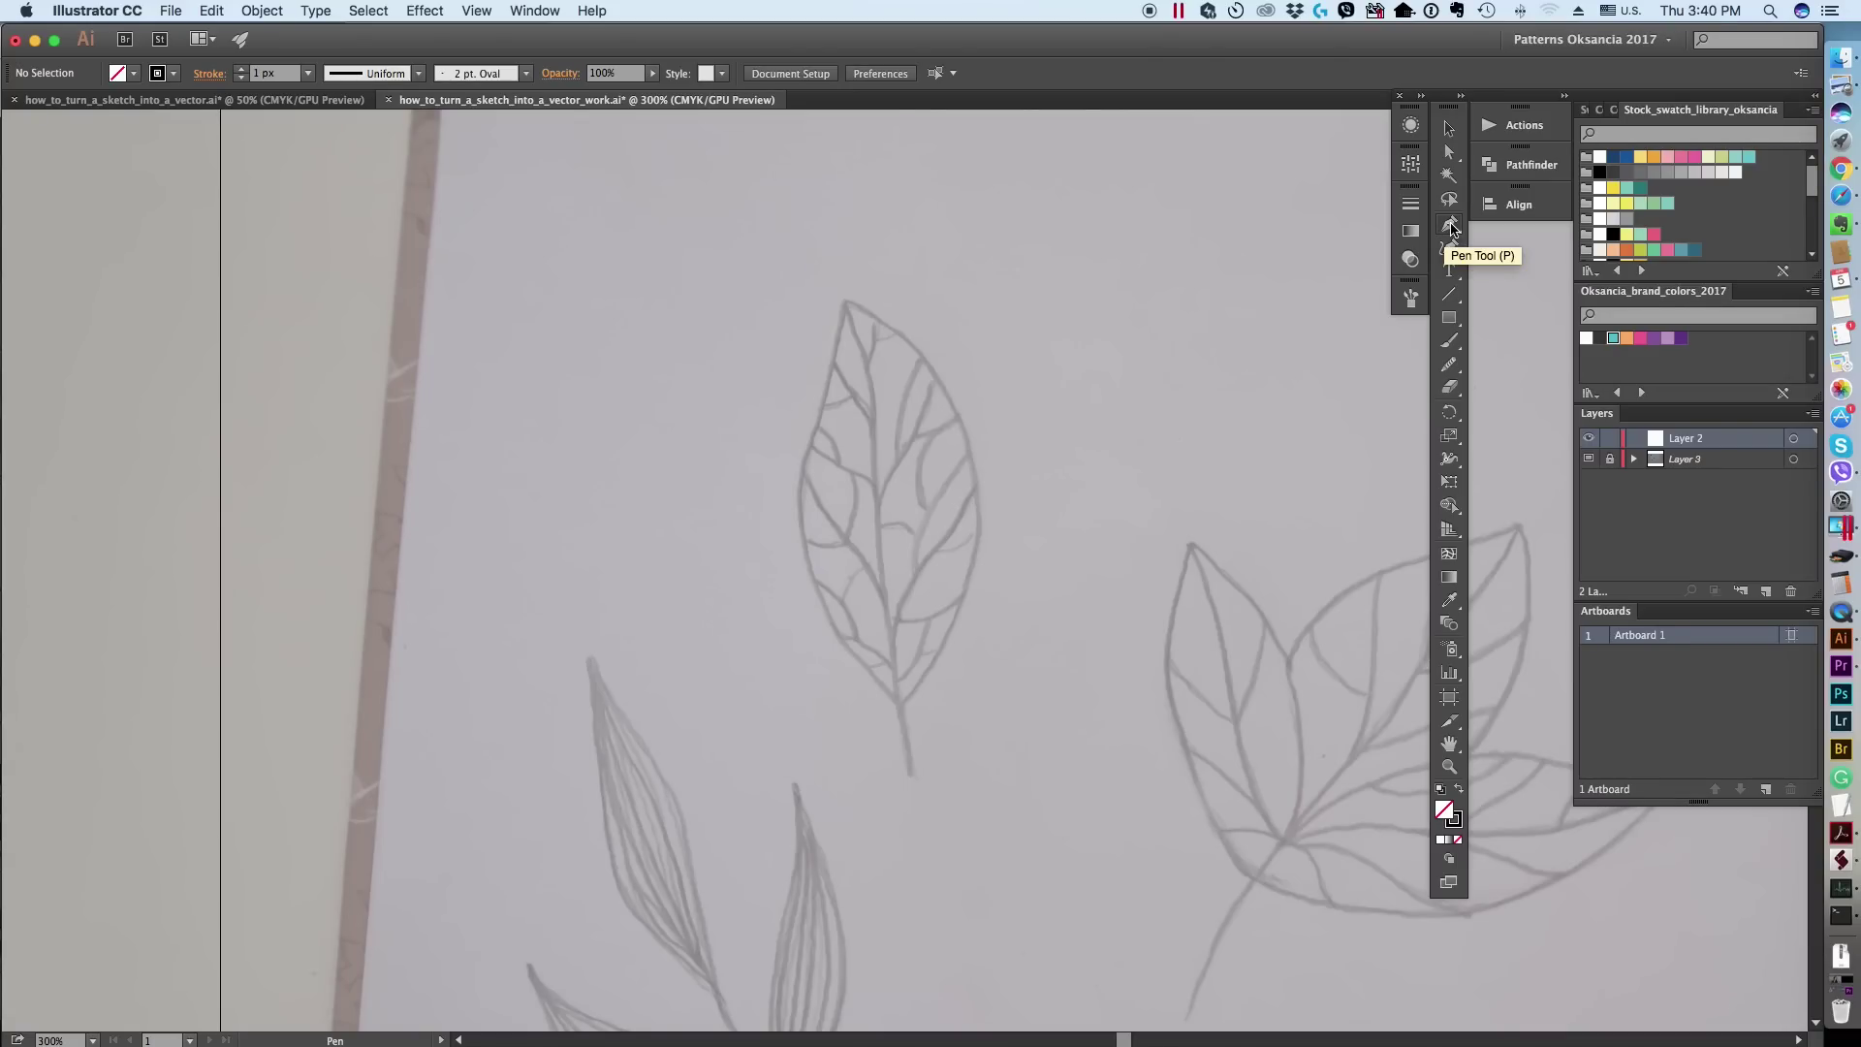
left_click(844, 303)
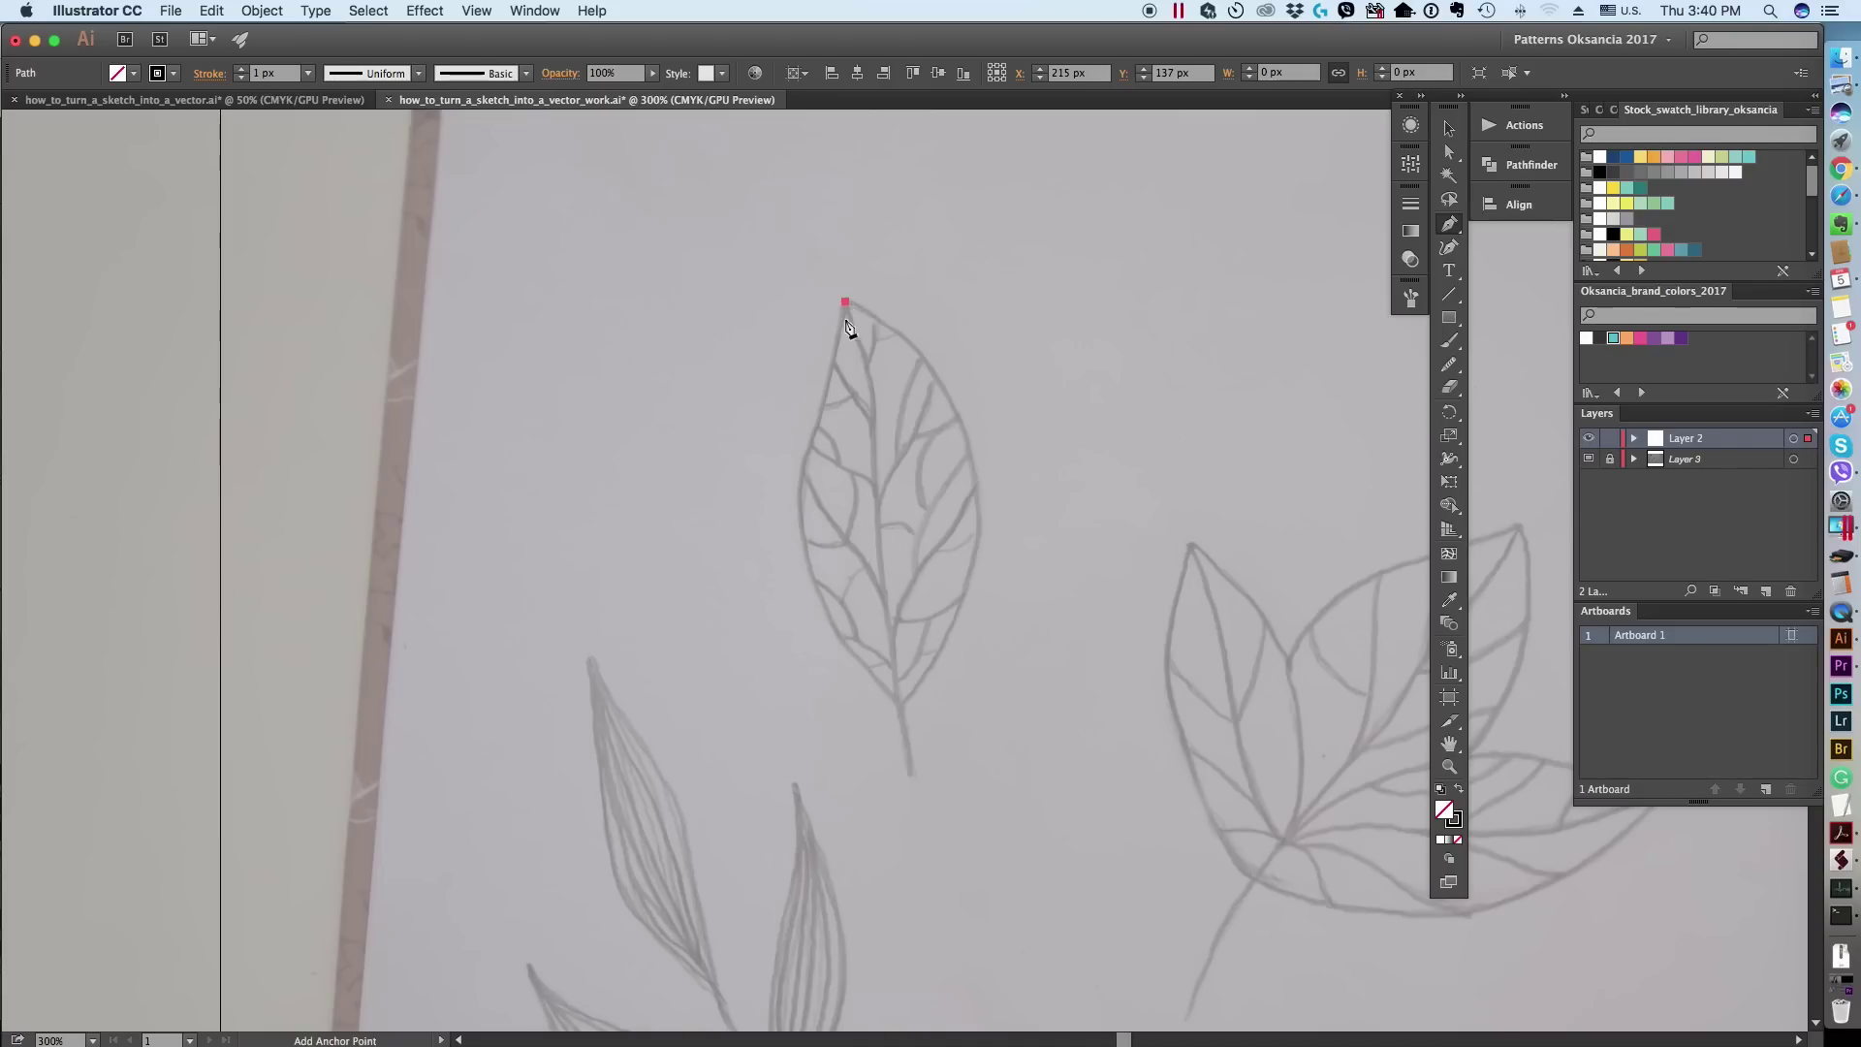
left_click(805, 465)
left_click(799, 498)
left_click(792, 530)
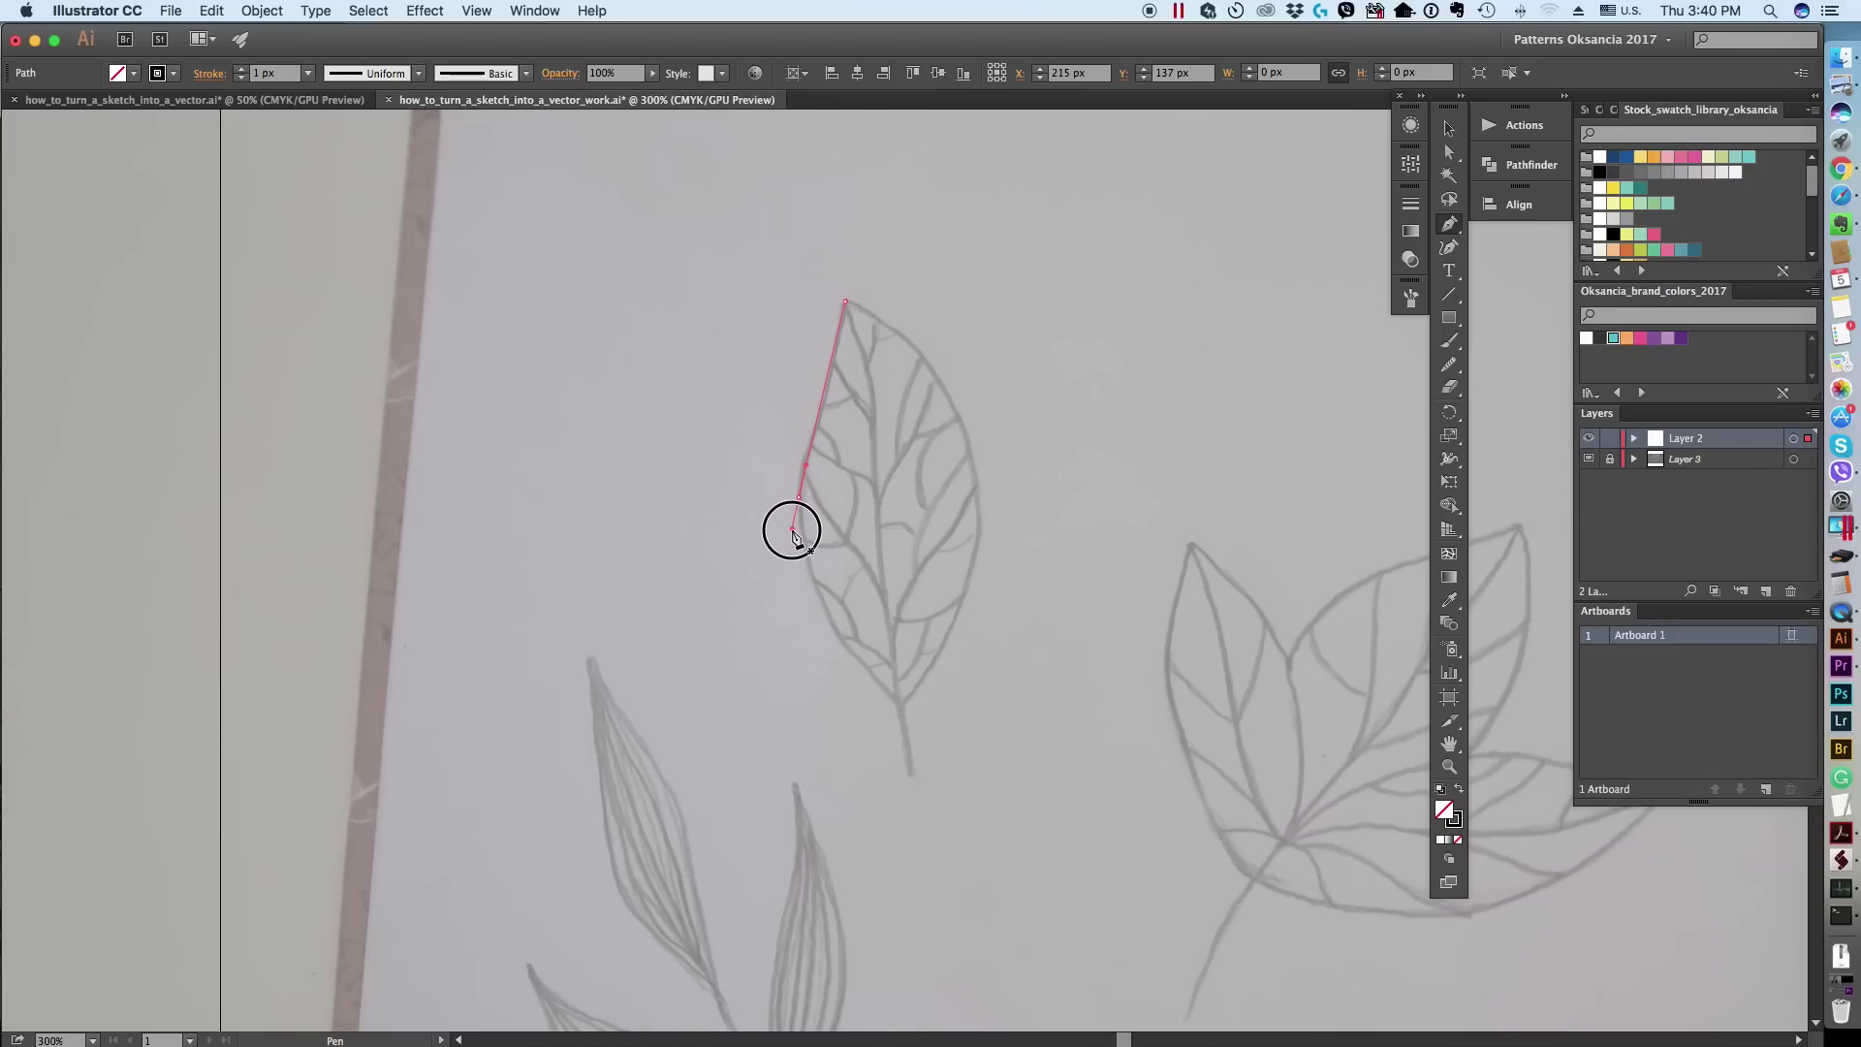
key("super+z")
key("super+z")
key("super+z")
Step: Trace the leaf's left edge from tip to base with curved Pen tool segments, smoothing the curve along the sketch
left_click_drag(819, 419, 803, 471)
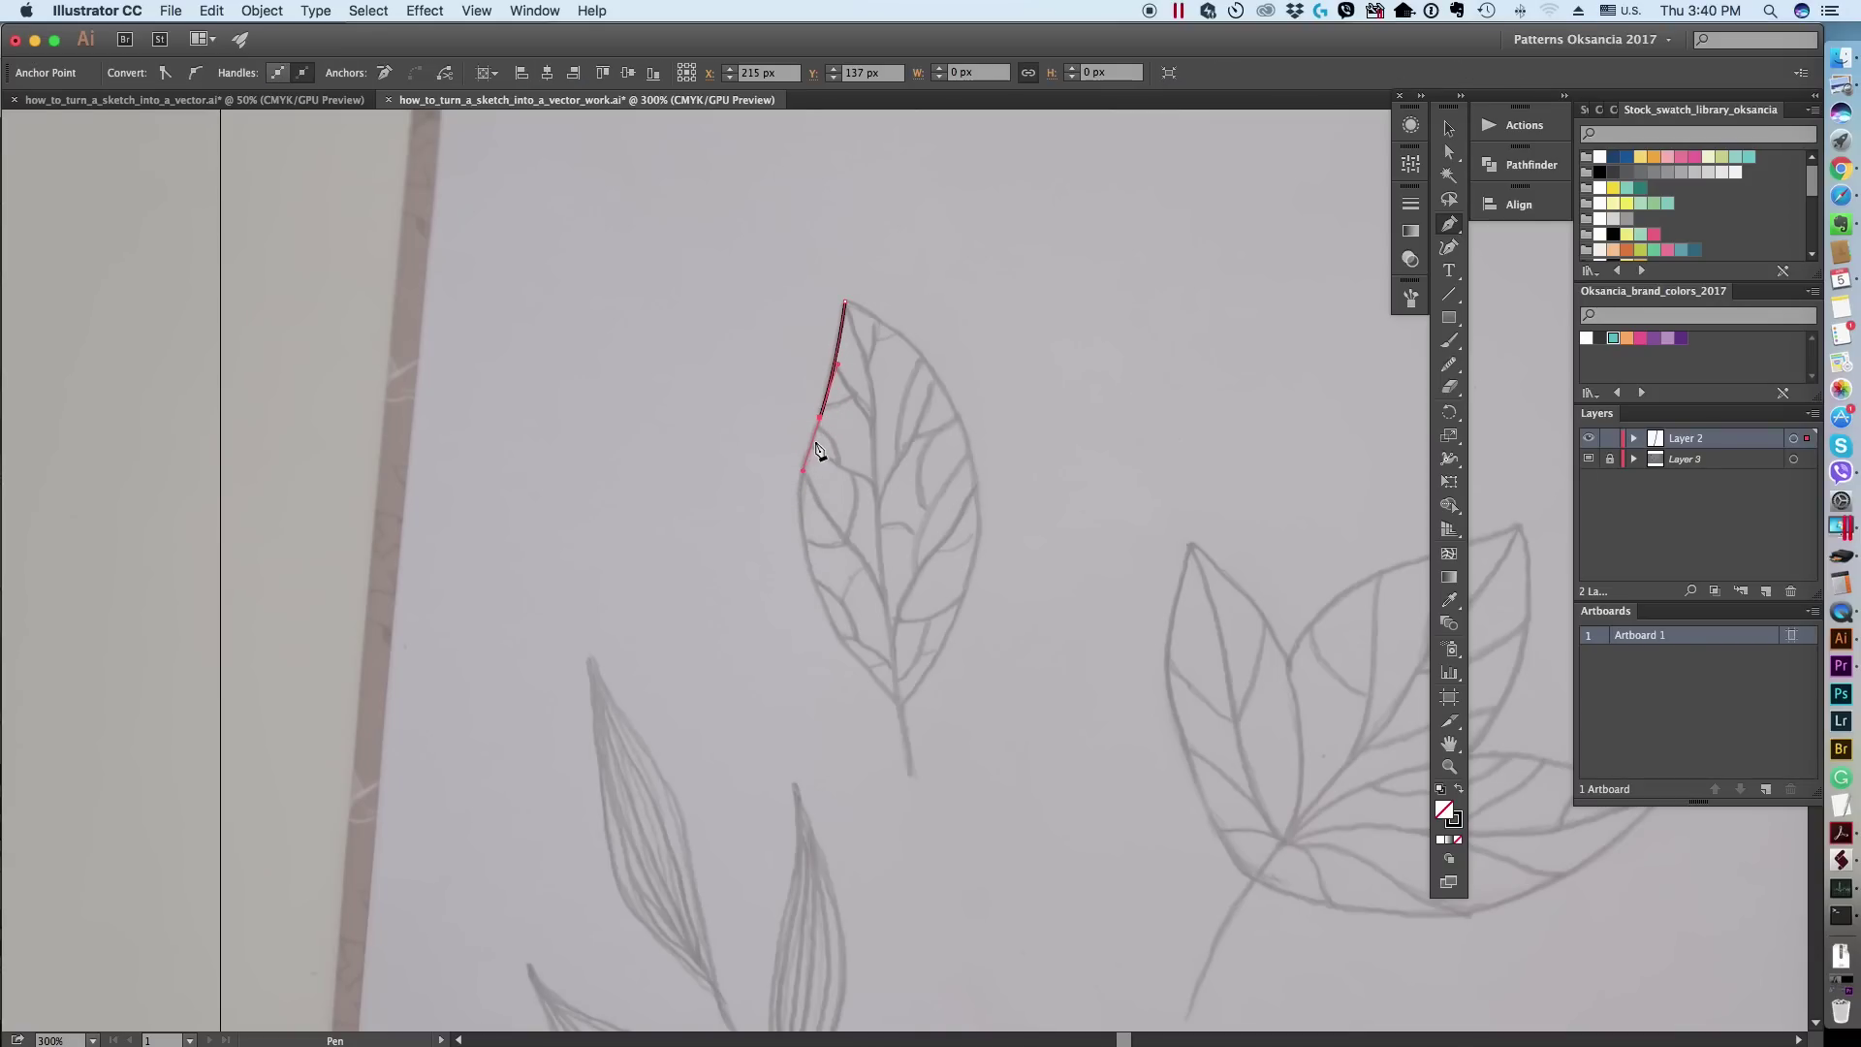
left_click(820, 418)
left_click_drag(816, 583, 849, 650)
left_click(814, 584)
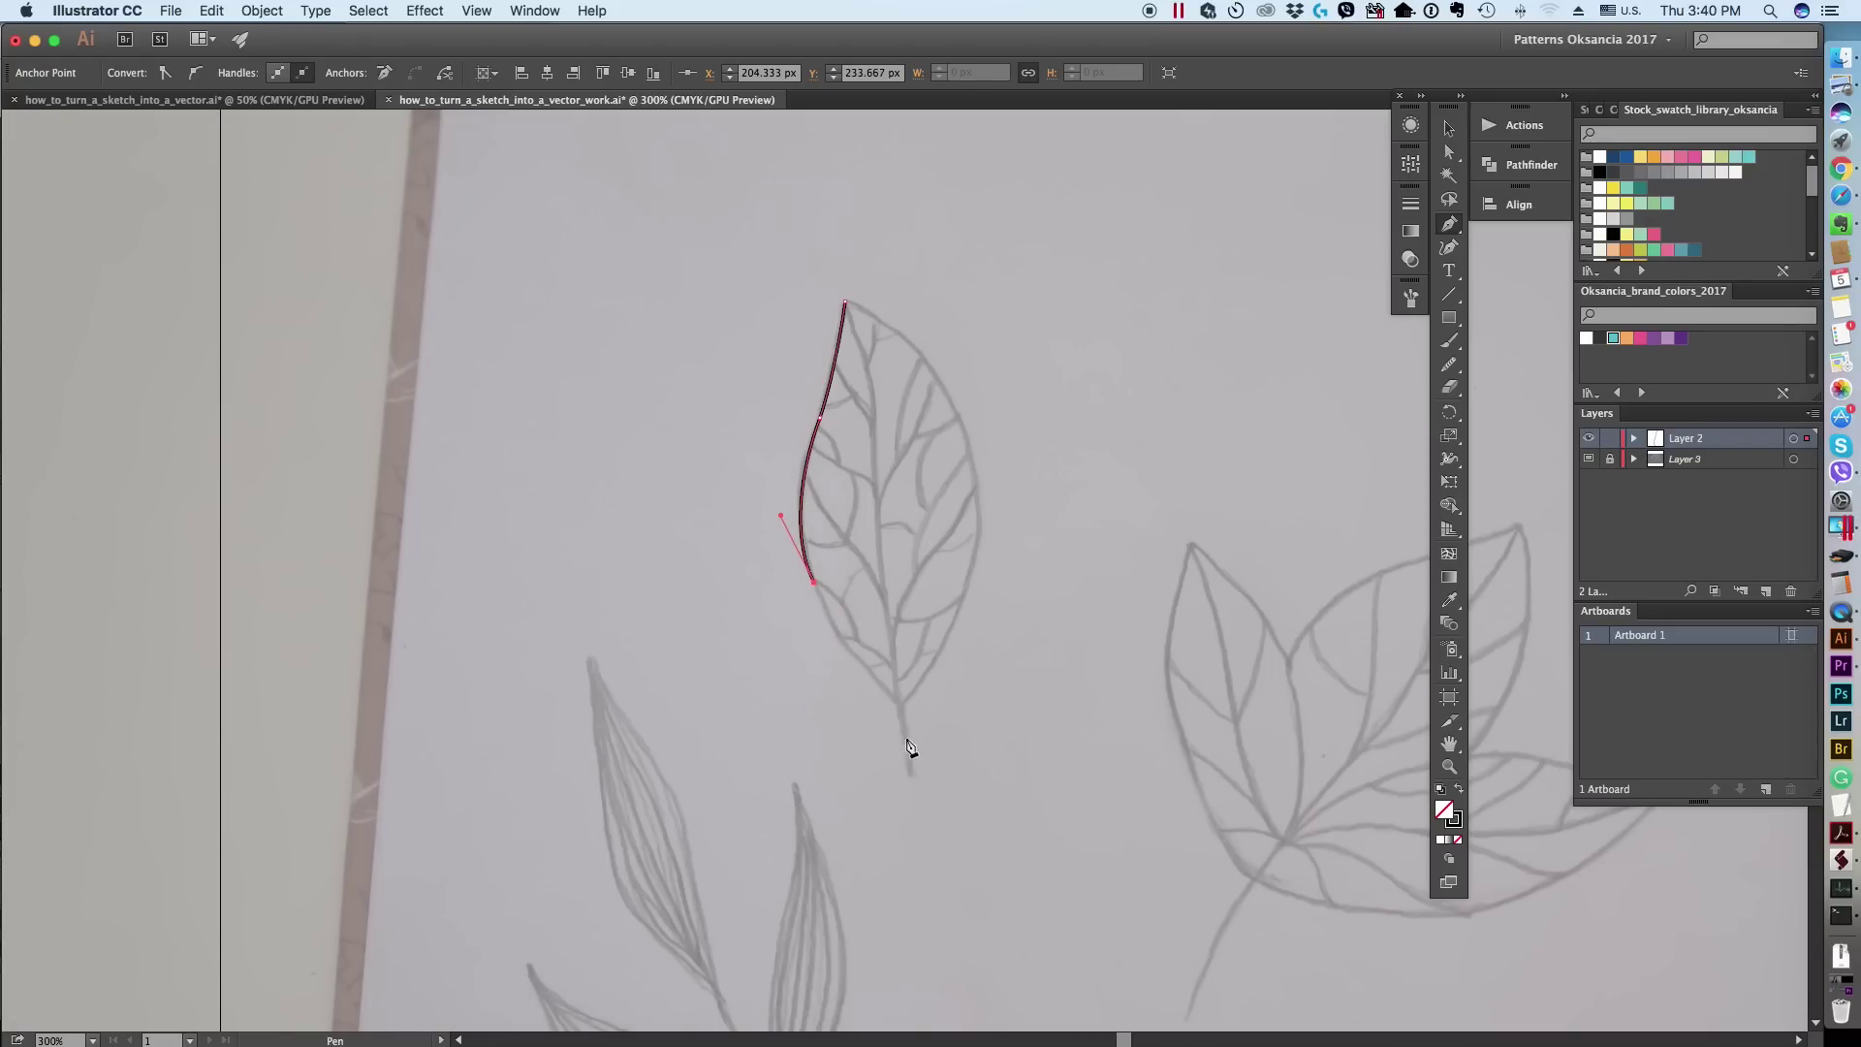
left_click_drag(900, 706, 954, 749)
key("n")
mouse_move(844, 395)
left_mouse_down()
mouse_move(793, 449)
mouse_move(864, 672)
left_mouse_up()
left_click(1448, 224)
left_click(899, 705)
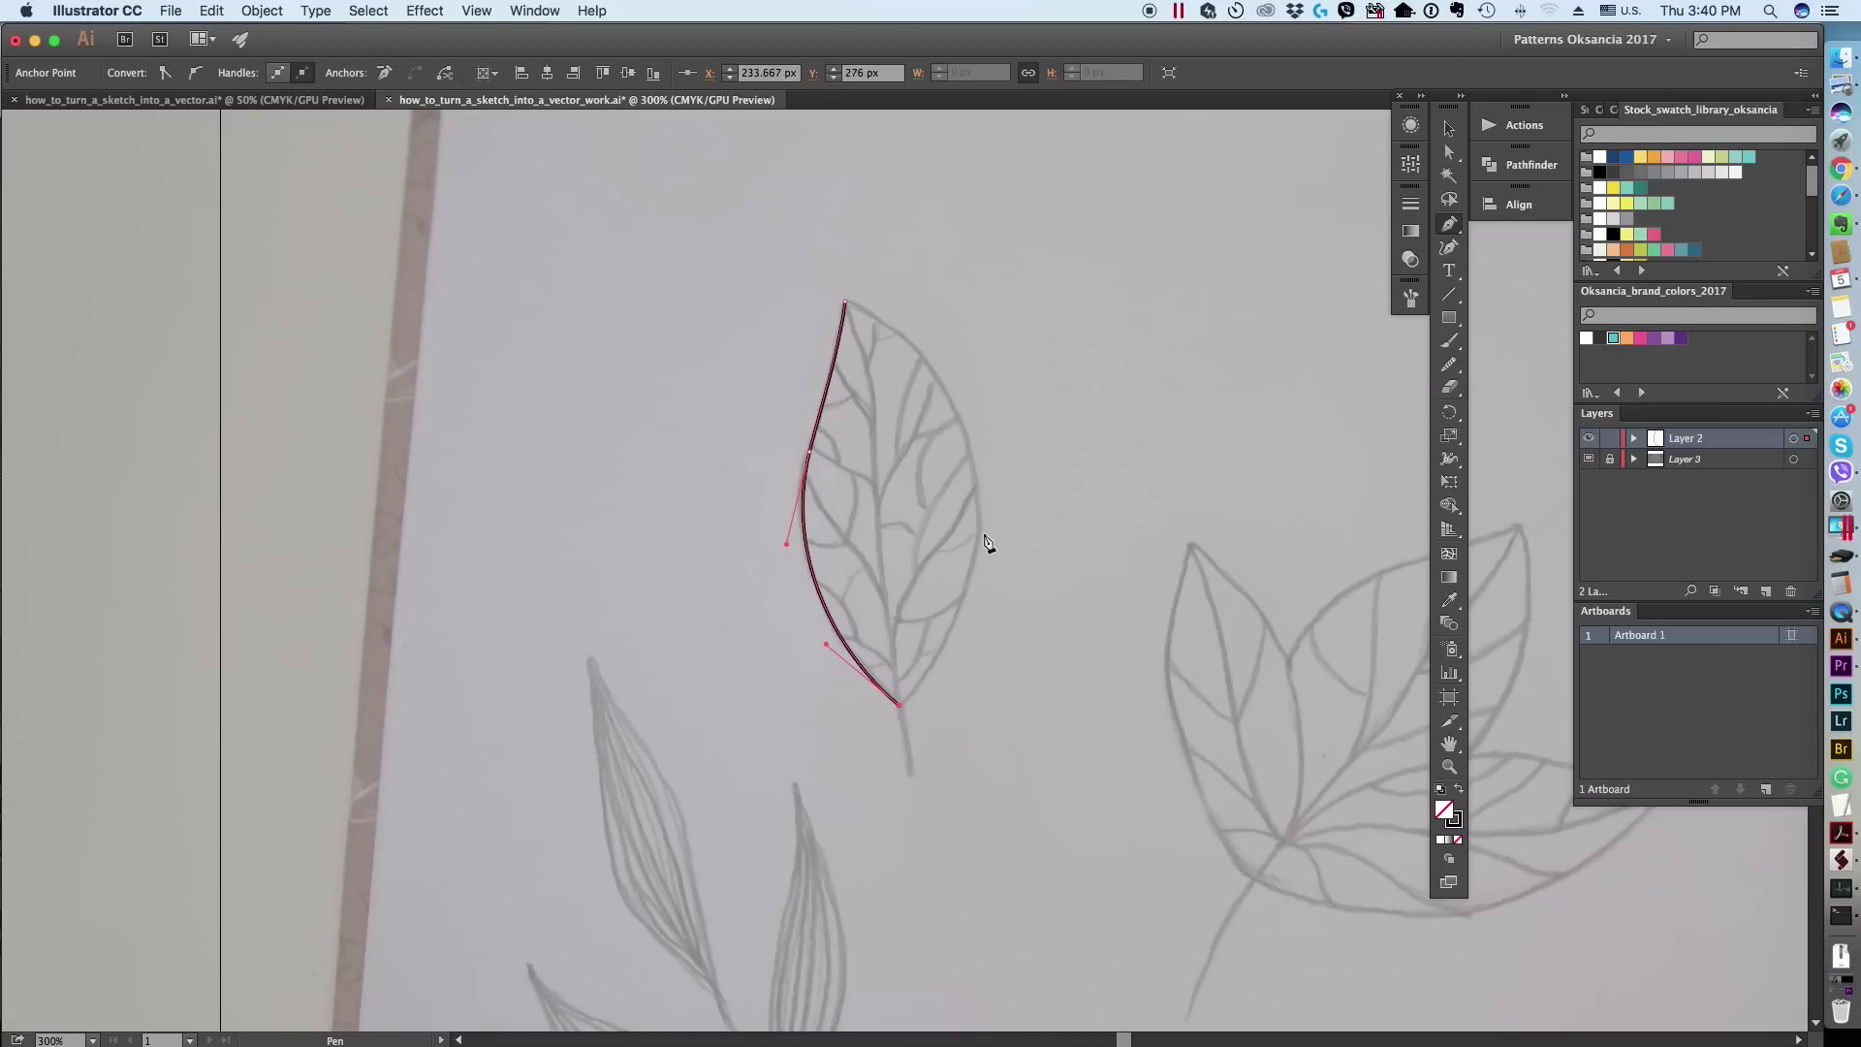
Step: Trace the leaf's right edge from the base back to the tip with curved segments and smooth its lower part
left_click_drag(974, 489, 968, 367)
left_click(974, 491)
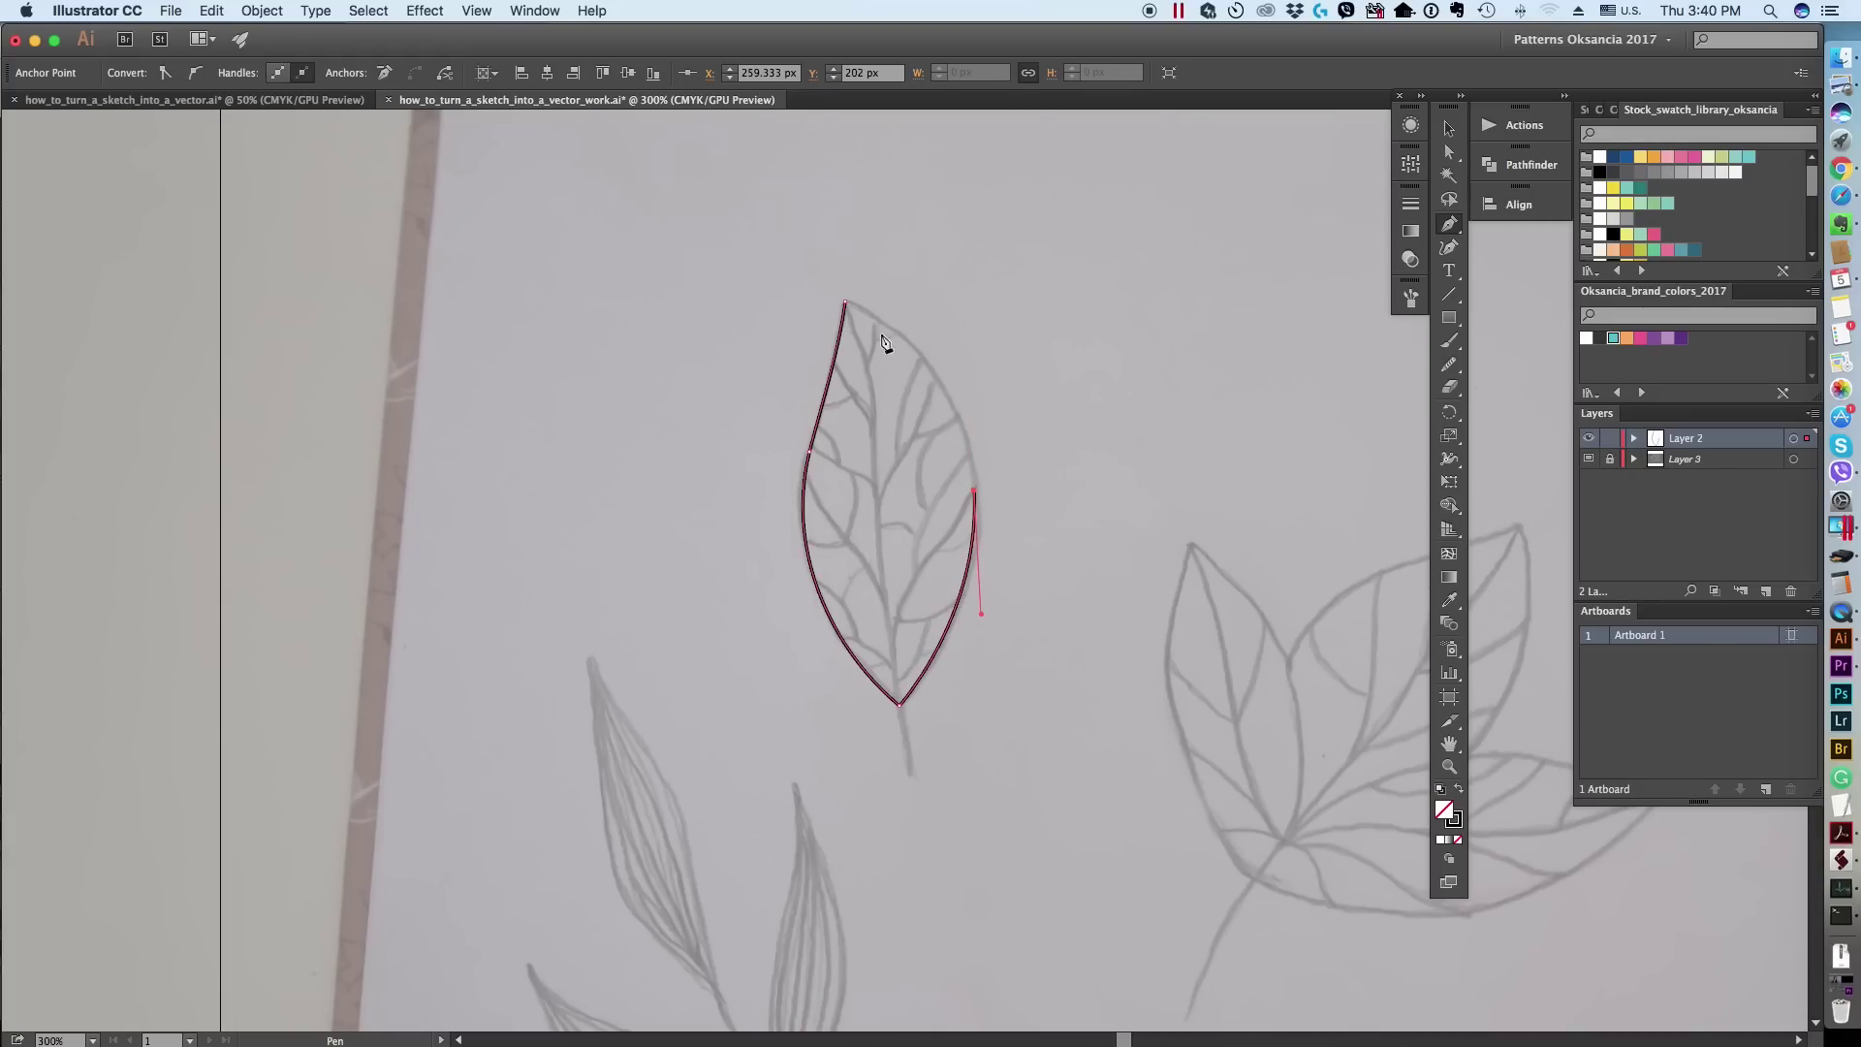
left_click_drag(846, 302, 746, 267)
left_click(852, 303)
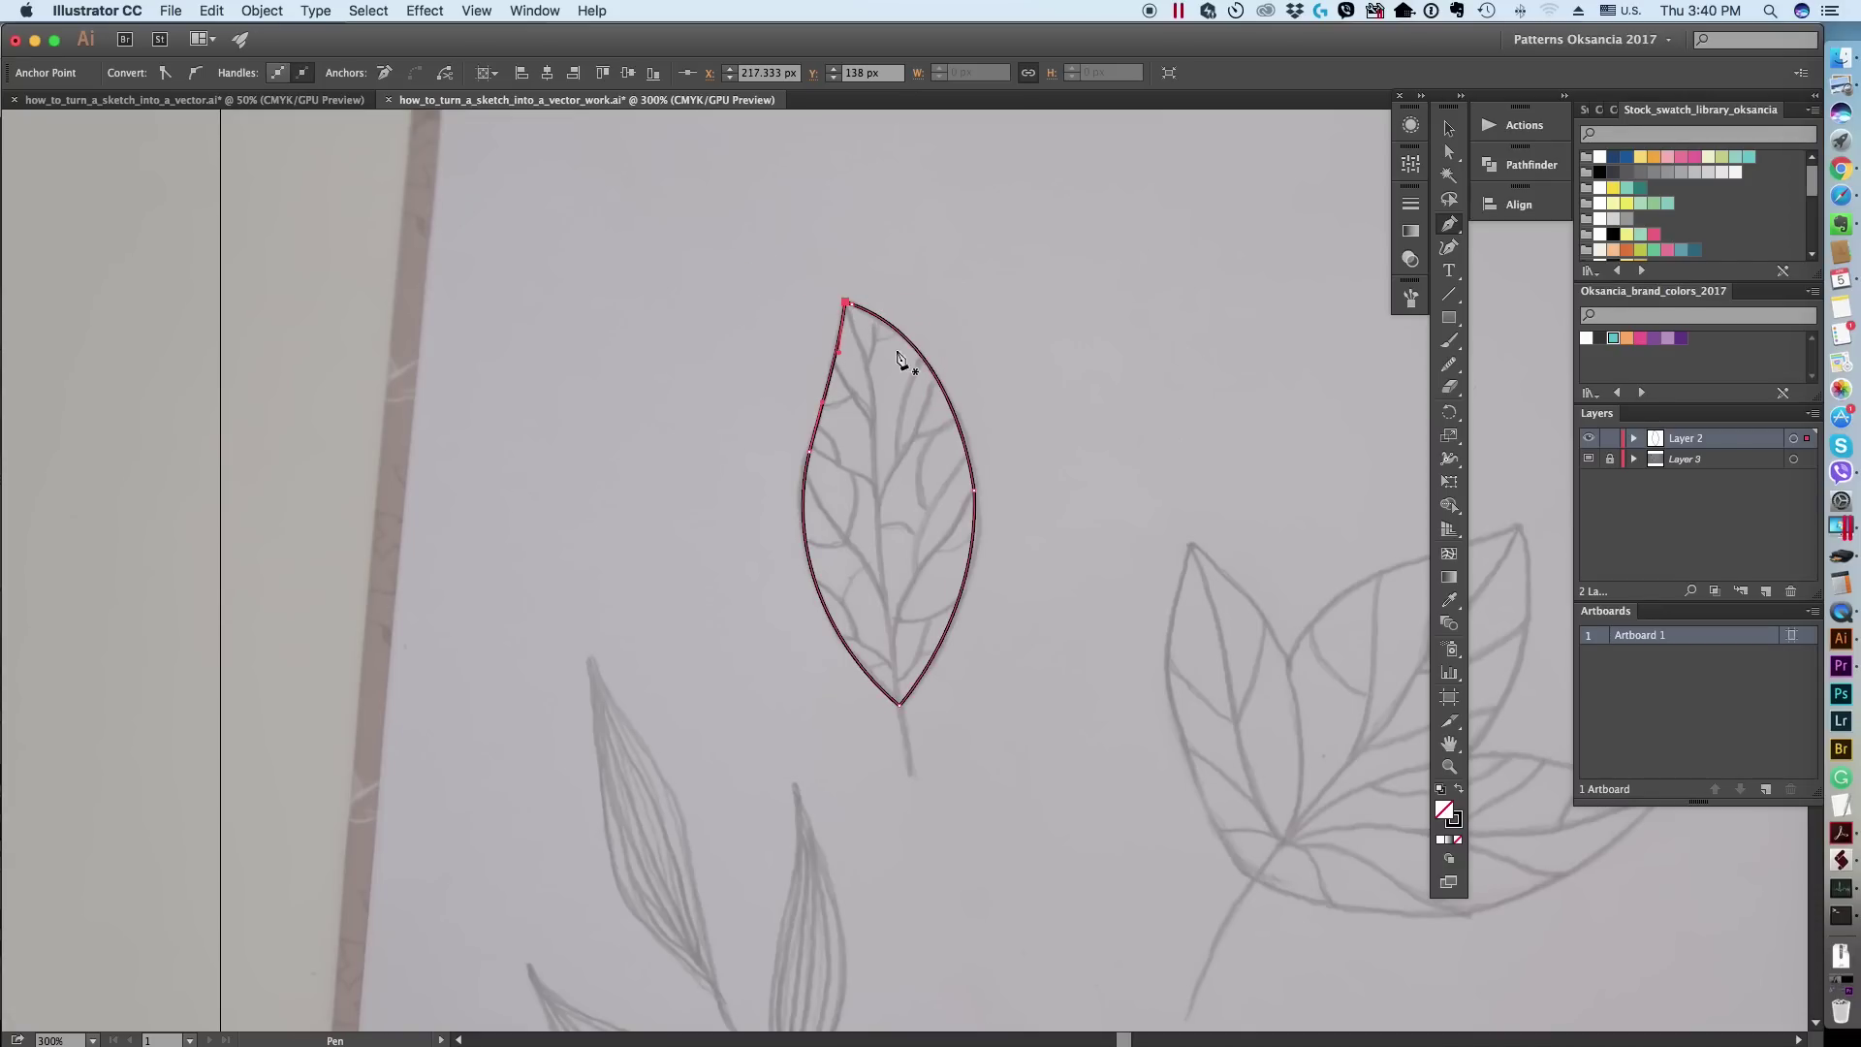
key("n")
left_click_drag(971, 461, 926, 669)
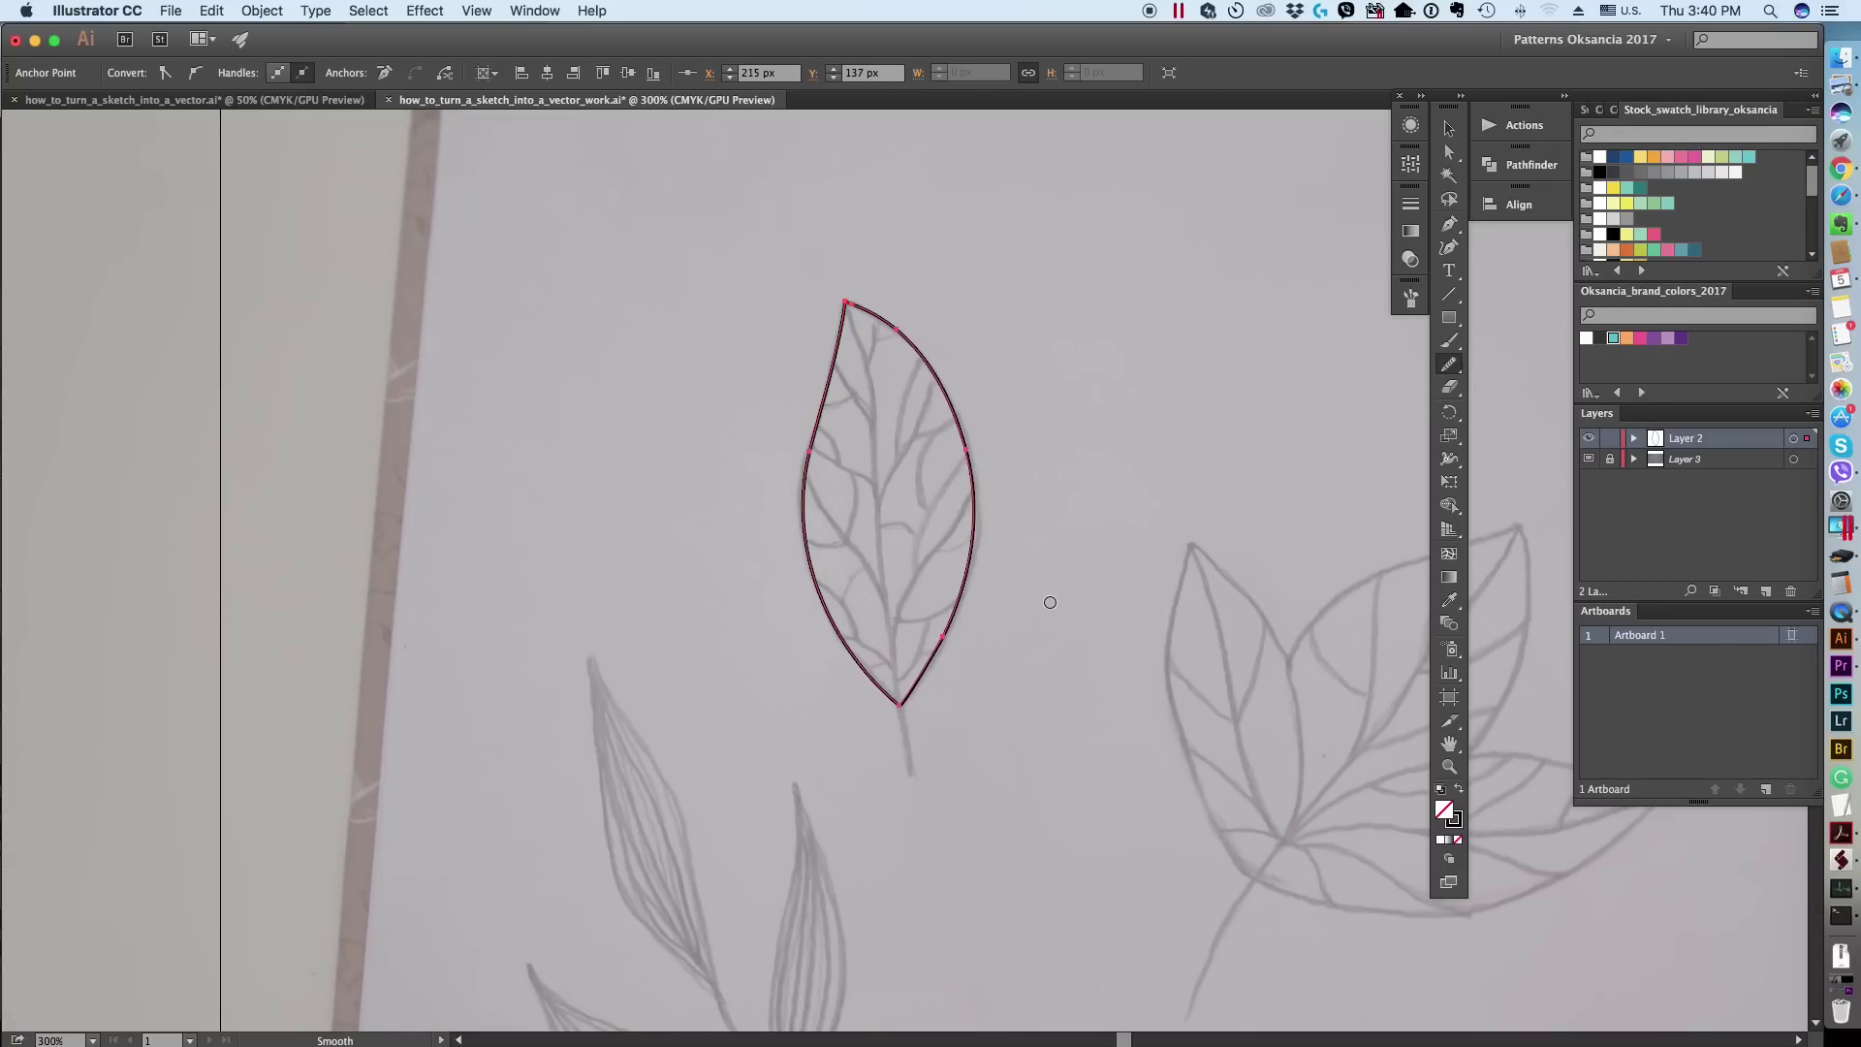
left_click(1448, 128)
left_click(1197, 356)
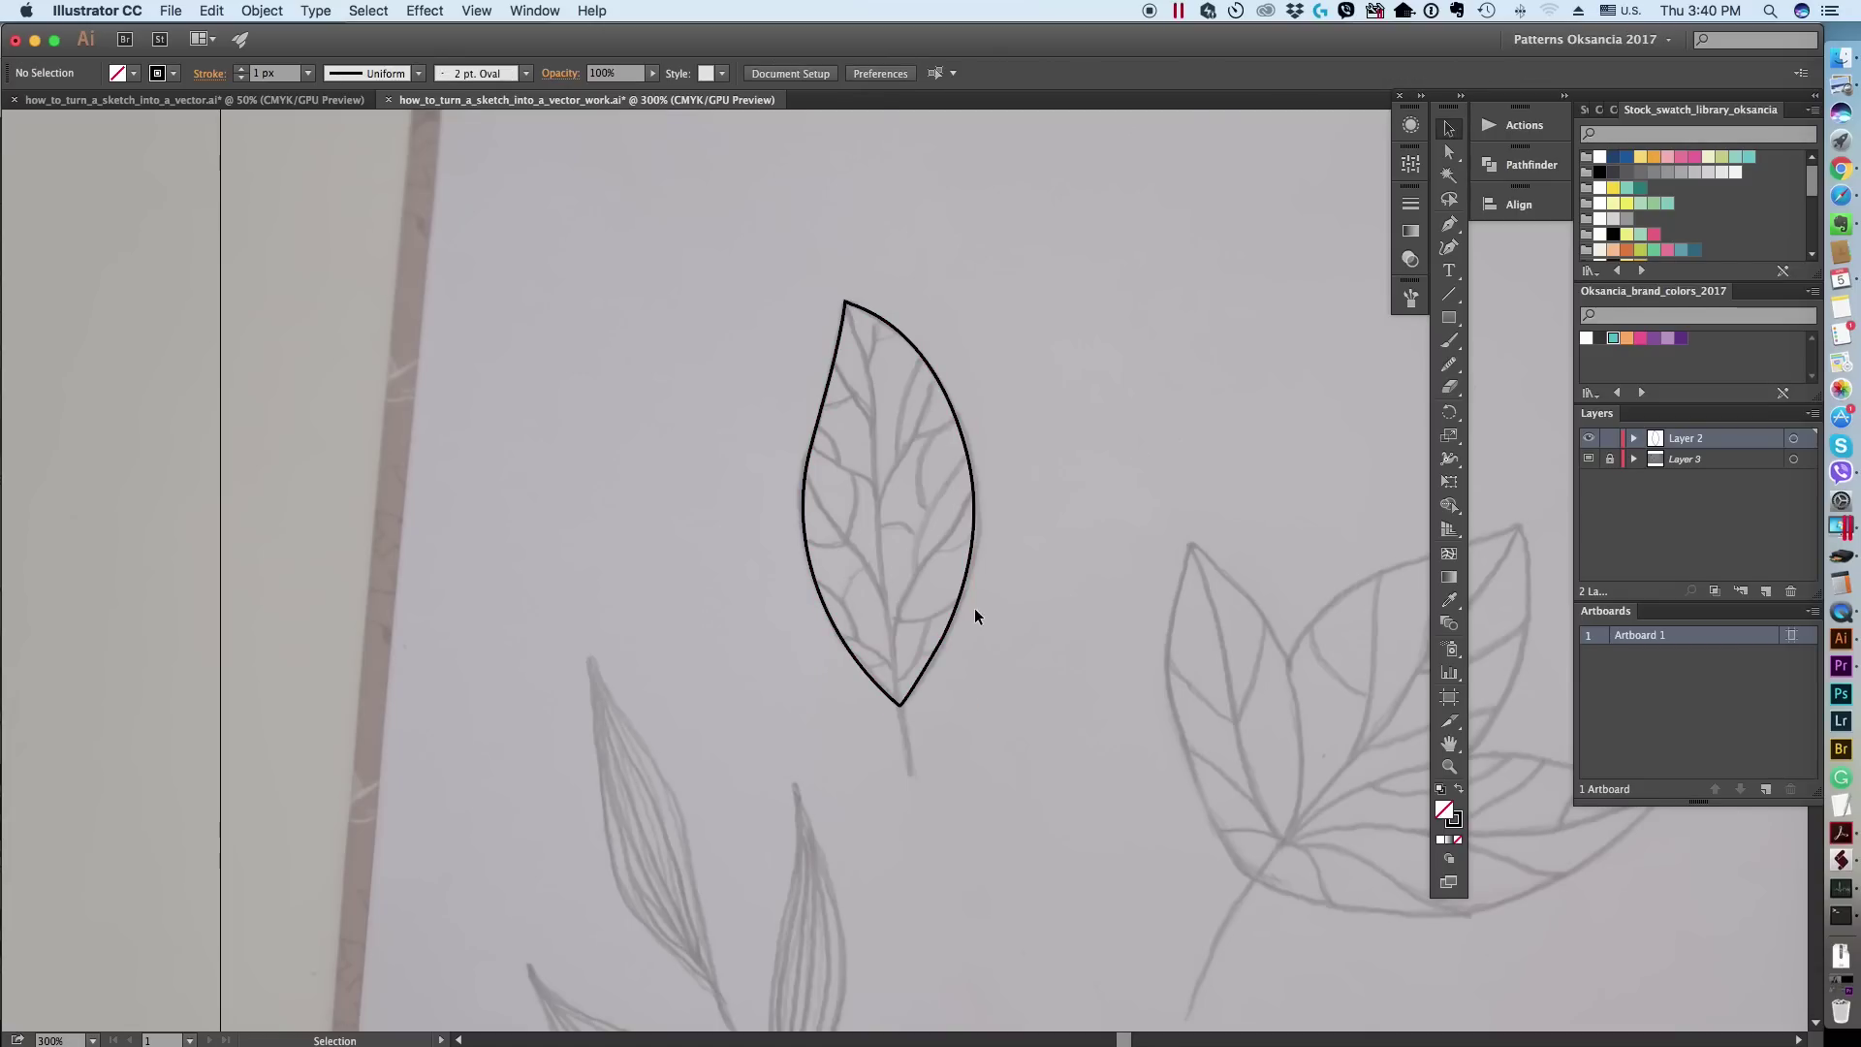
left_click(812, 430)
left_click(1098, 522)
left_click(841, 312)
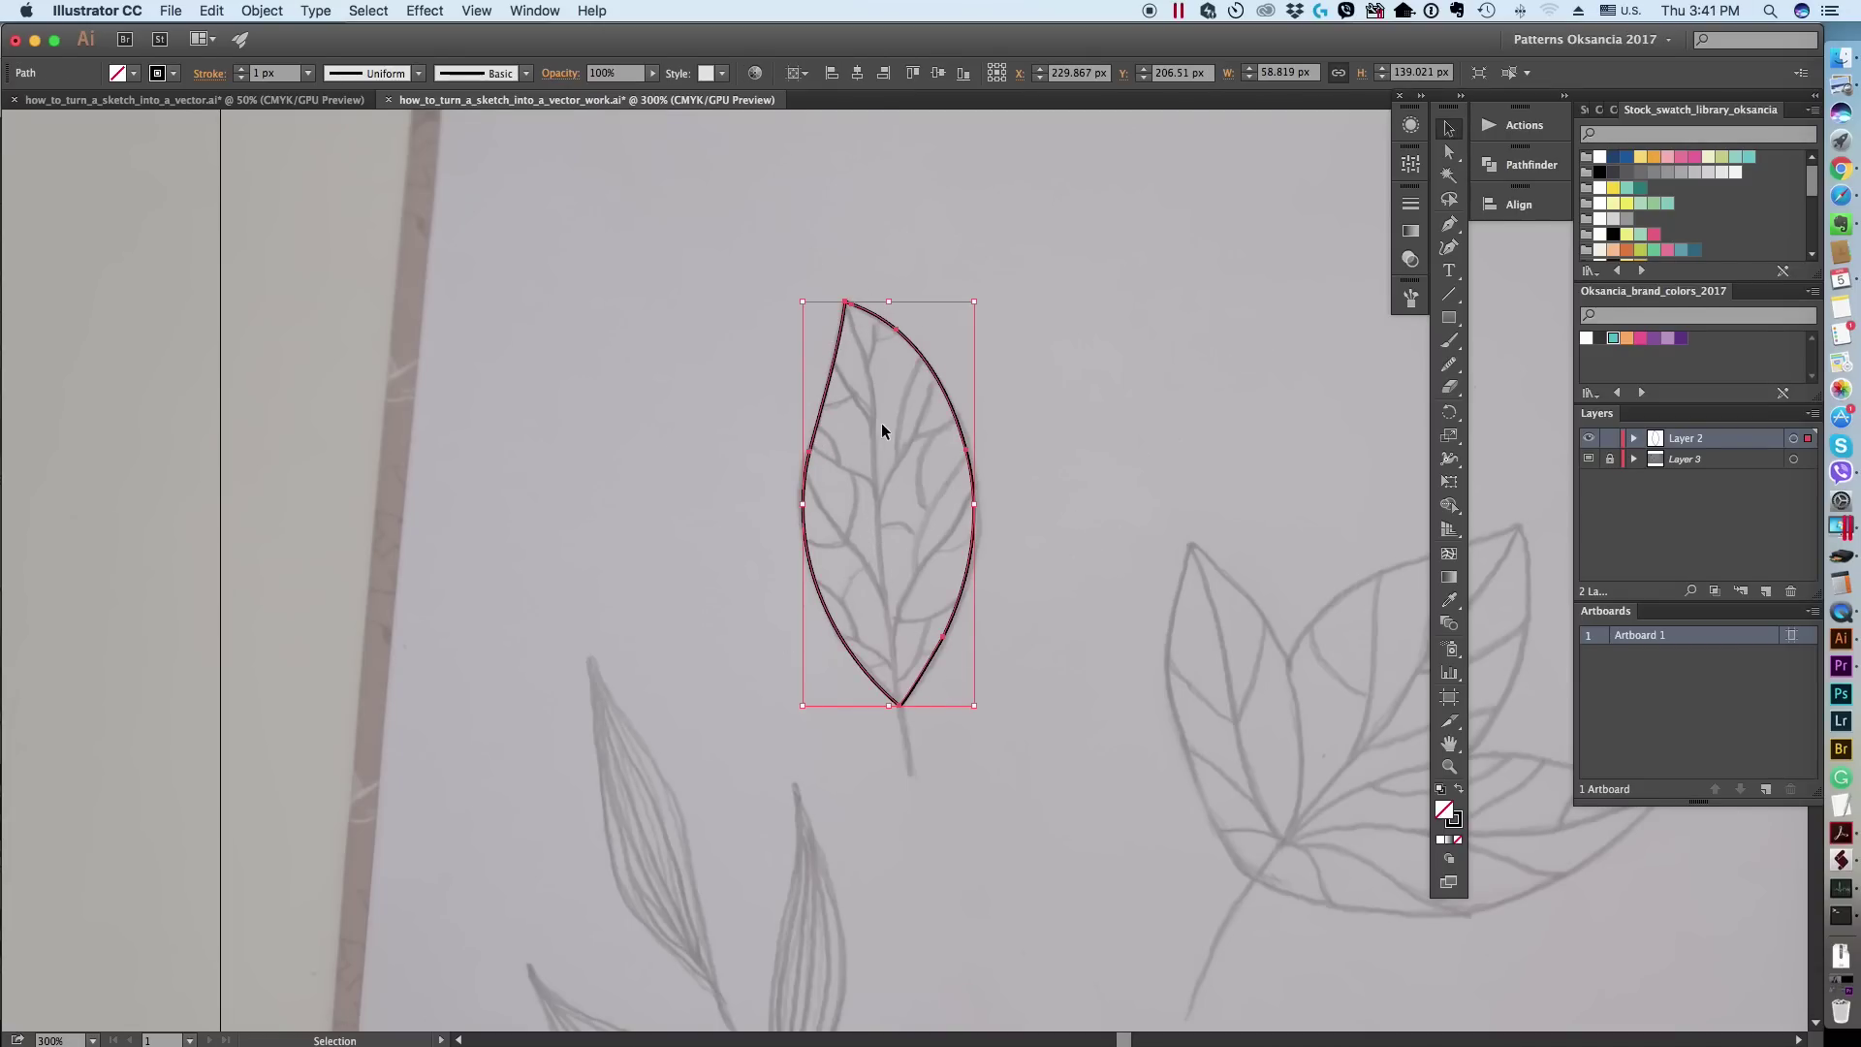
left_click(648, 382)
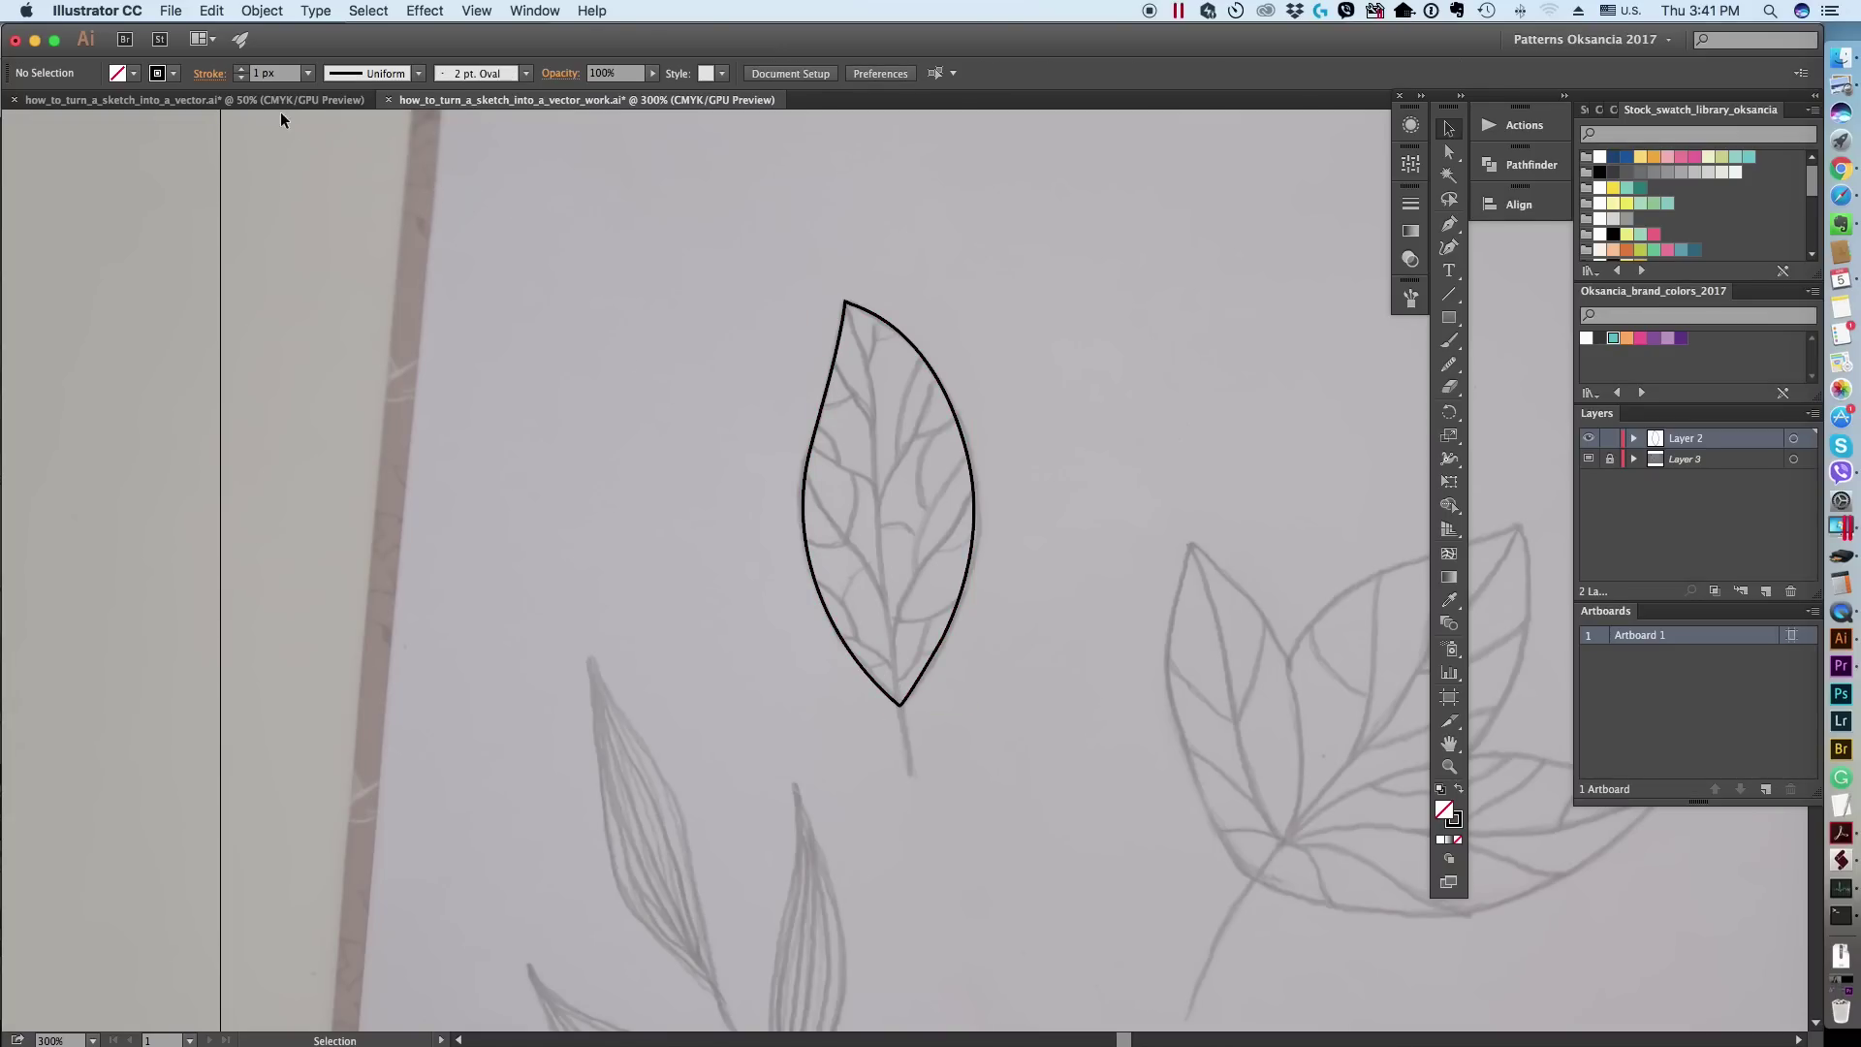
Step: Draw the leaf's midrib as a curved Pen path from the tip to the end of the stem and smooth it
left_click(1449, 224)
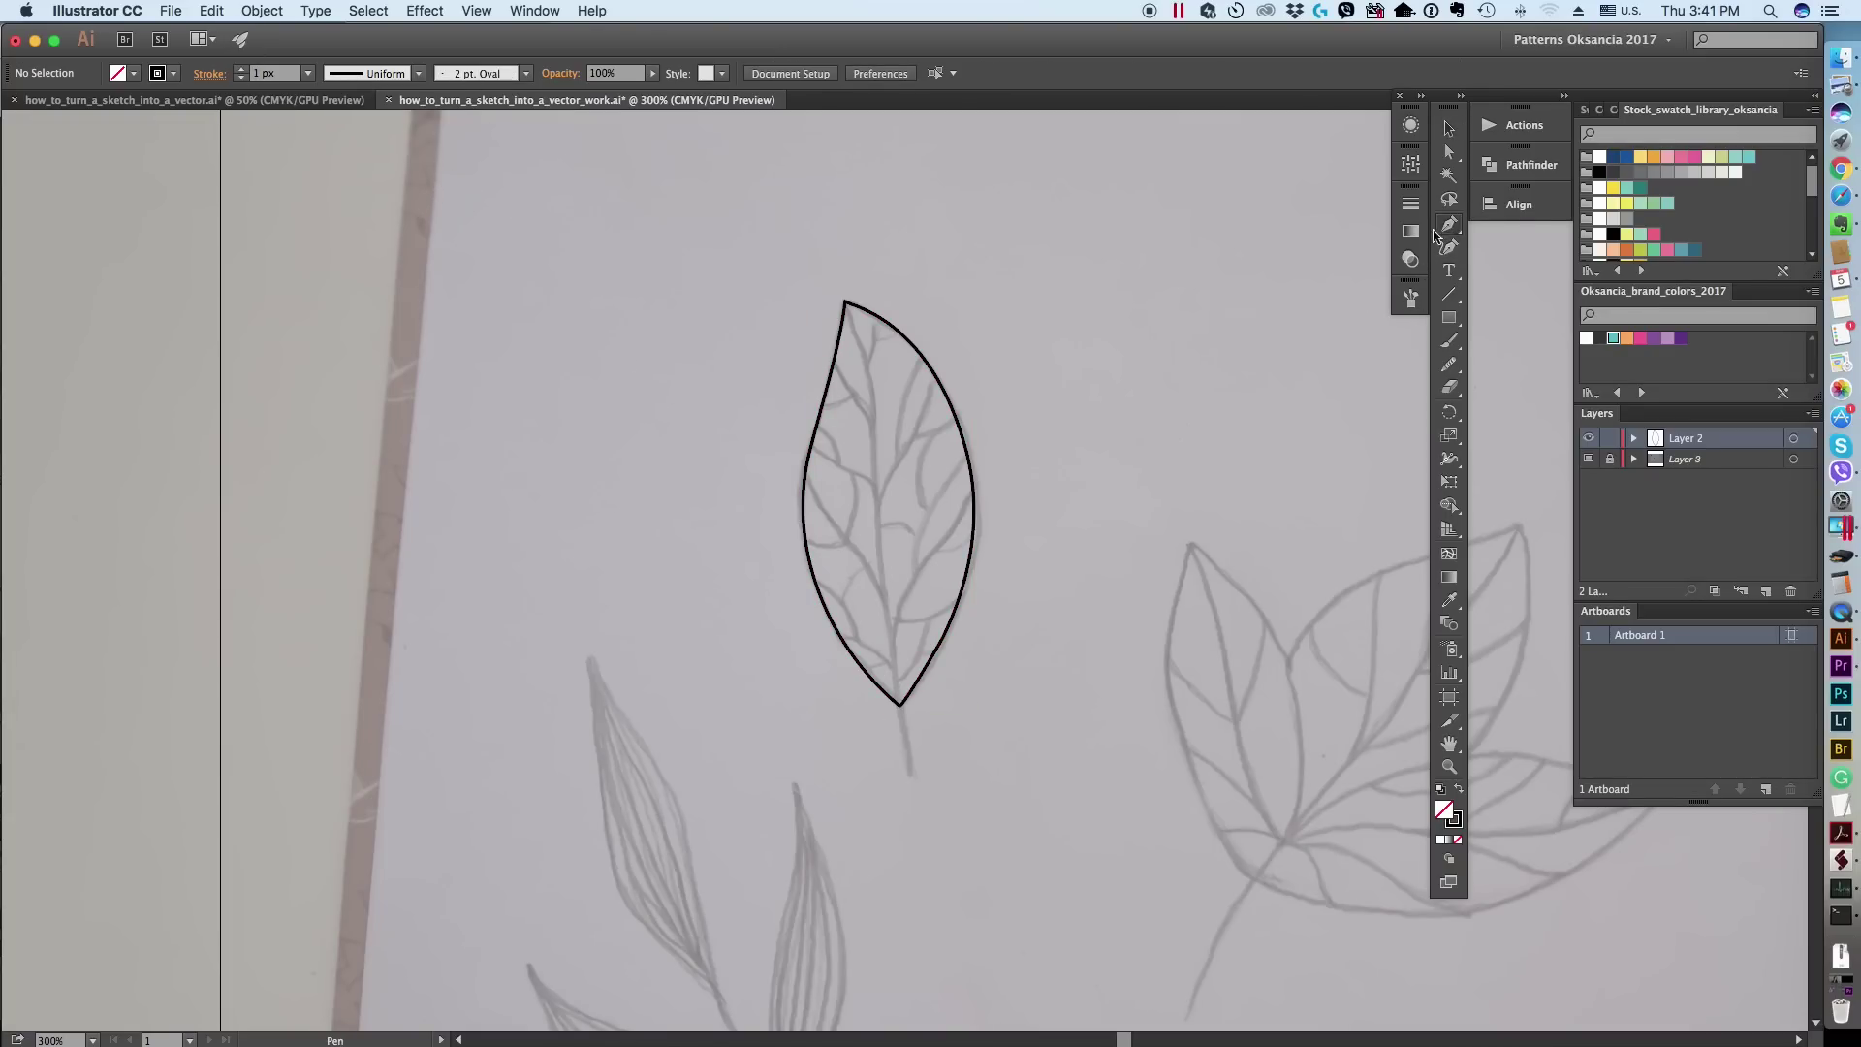
left_click(846, 303)
left_click(875, 516)
left_click_drag(876, 517, 872, 666)
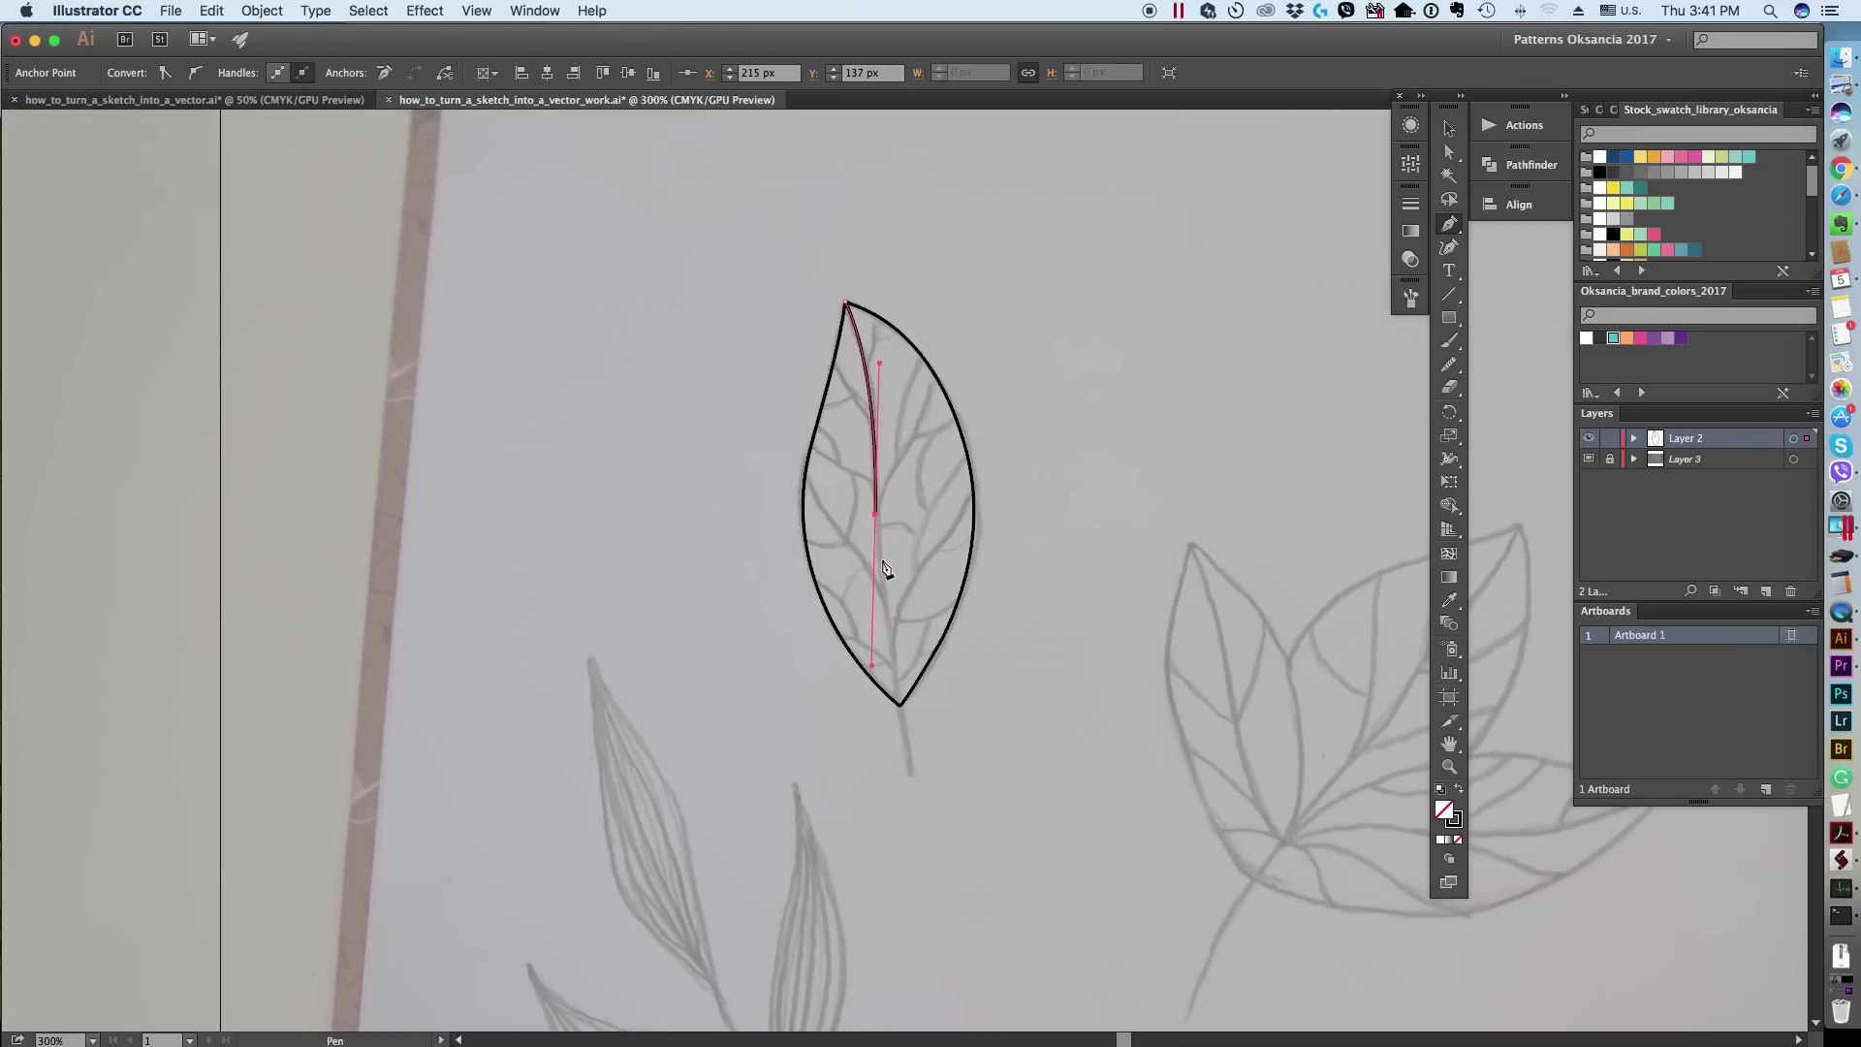
left_click_drag(911, 767, 935, 823)
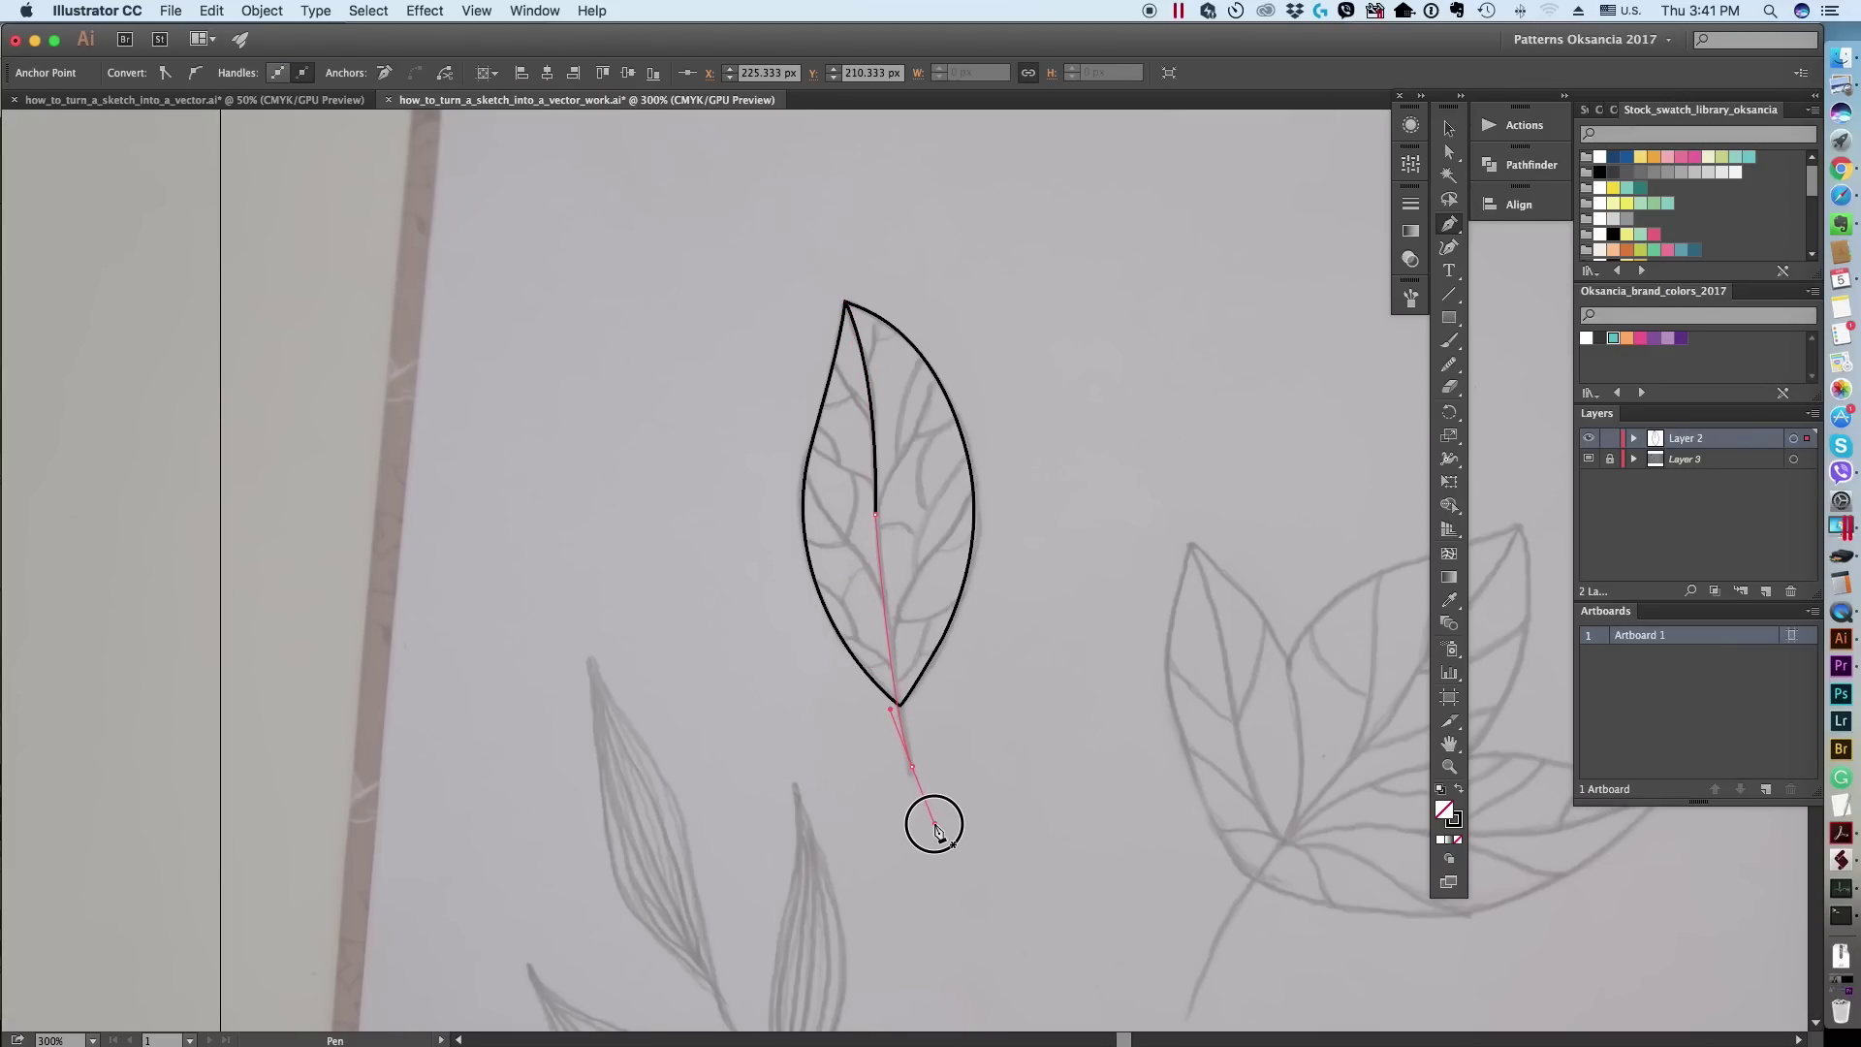
left_click(1449, 364)
left_click_drag(887, 577, 877, 509)
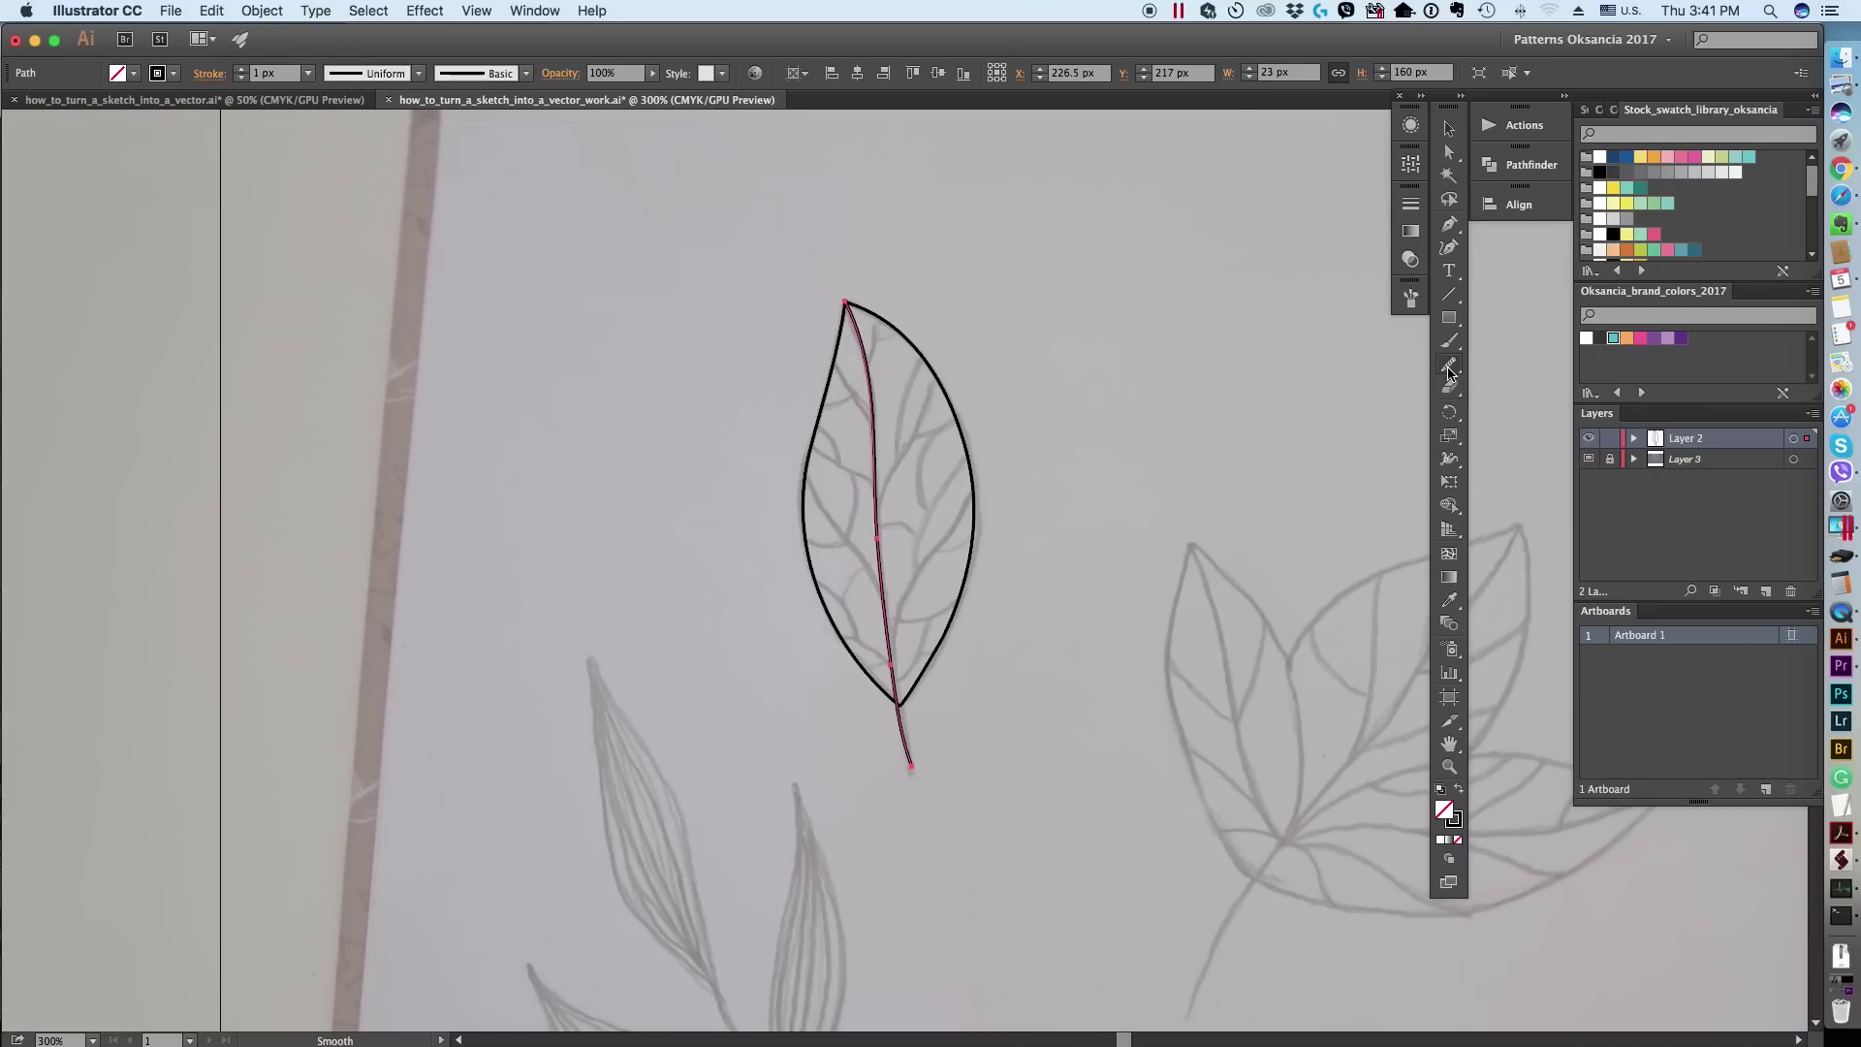
left_click(1448, 128)
left_click(1249, 393)
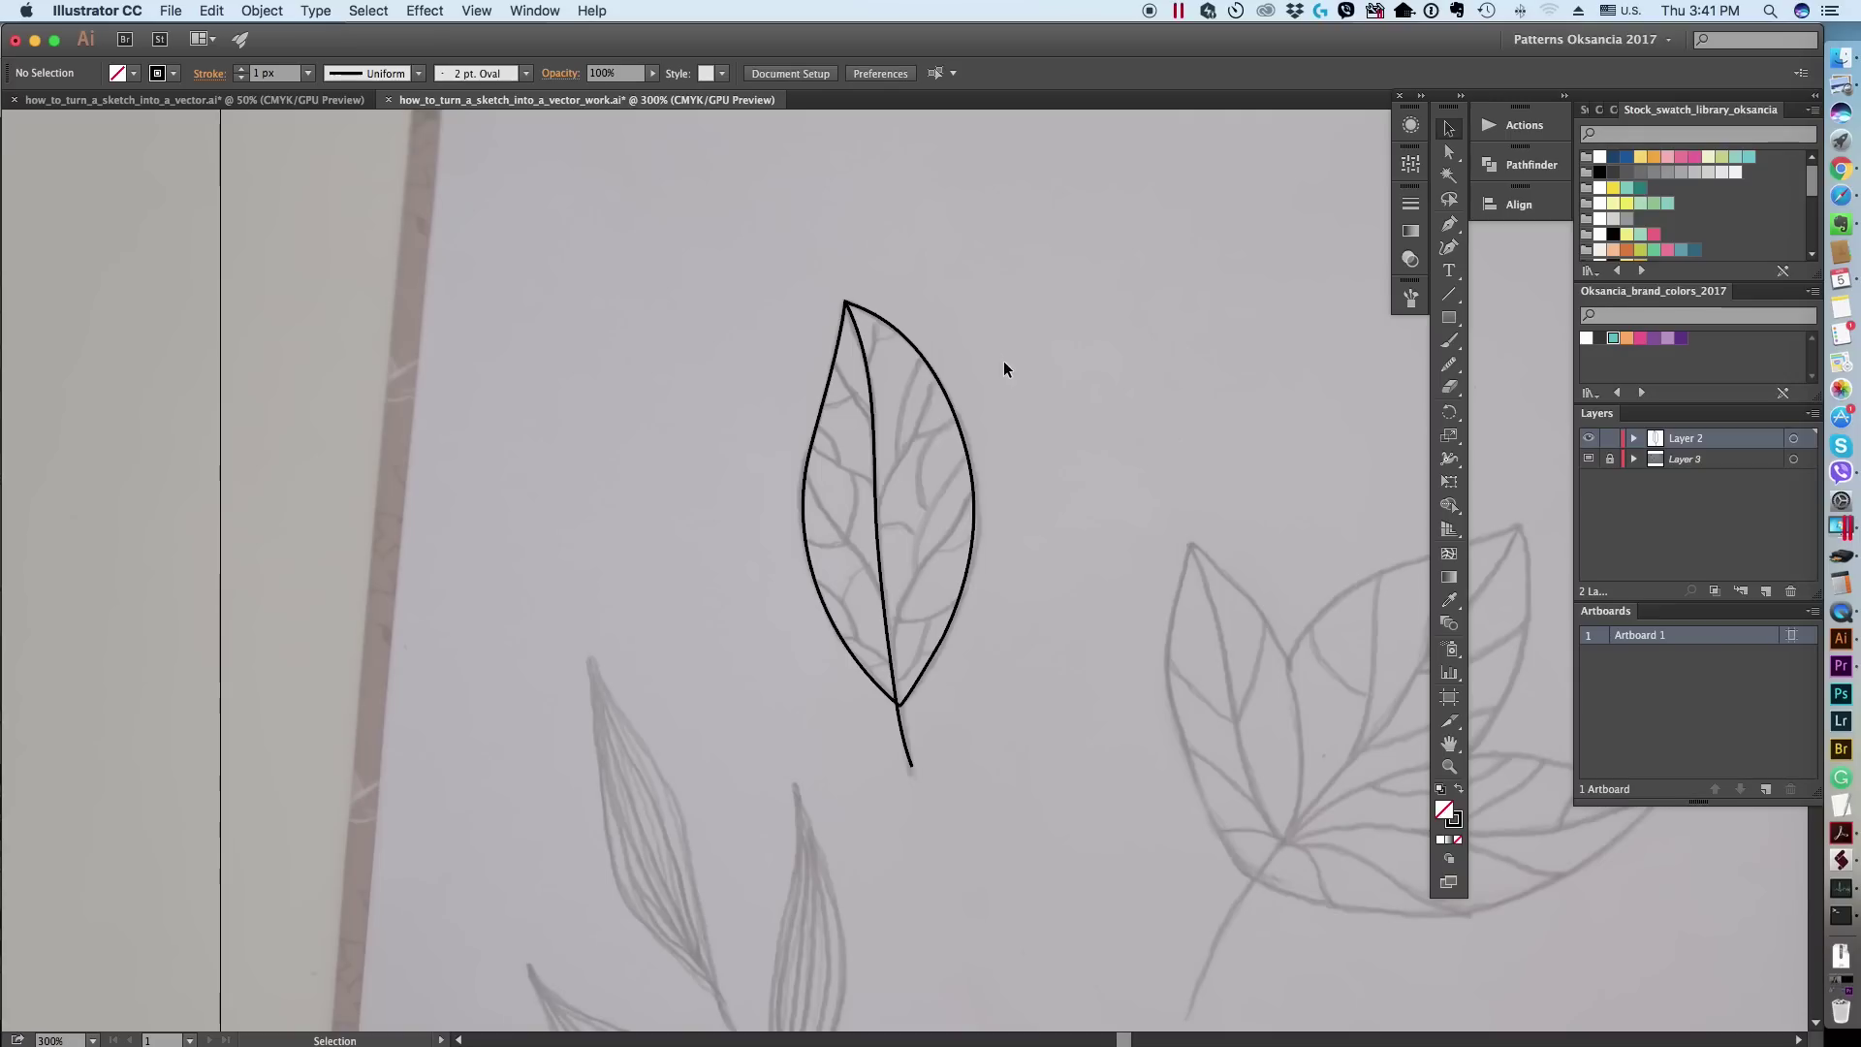
left_click_drag(793, 296, 994, 570)
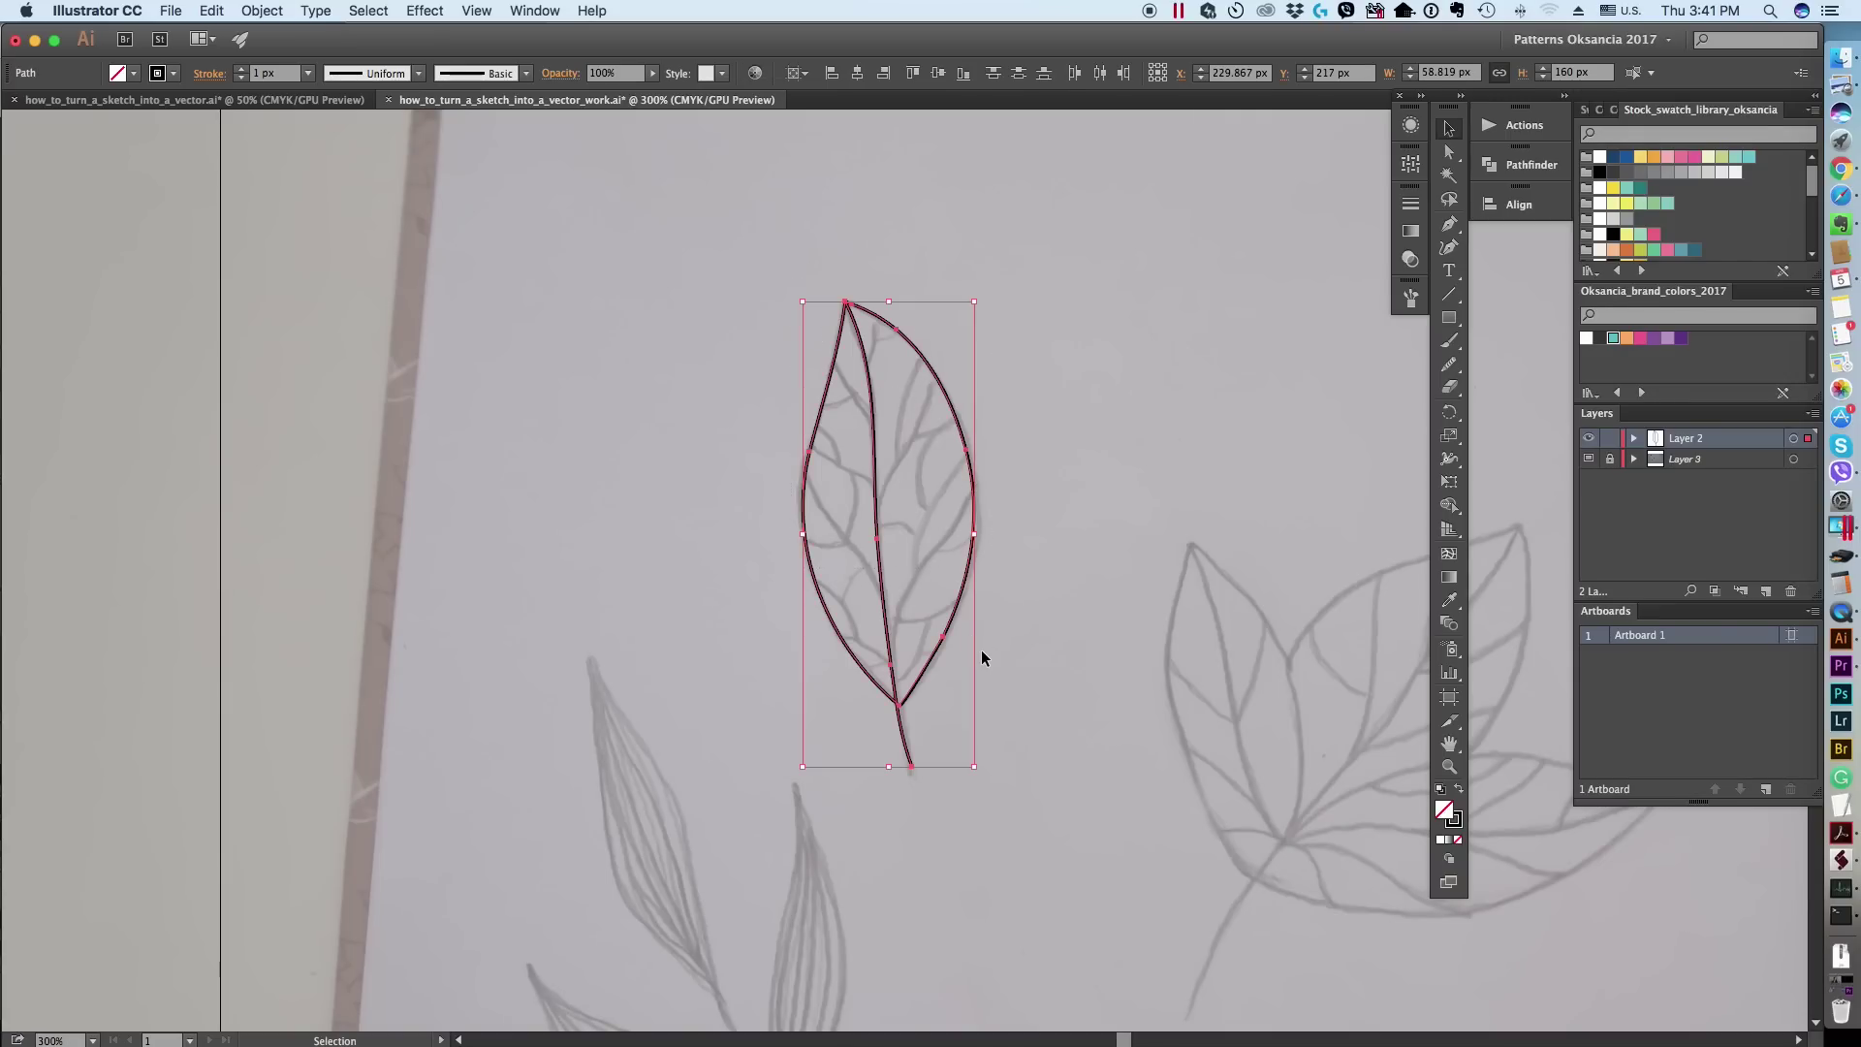
left_click(984, 650)
Step: Move the stem's end anchor slightly to the right so the midrib passes through the outline's base corner
left_click(1448, 152)
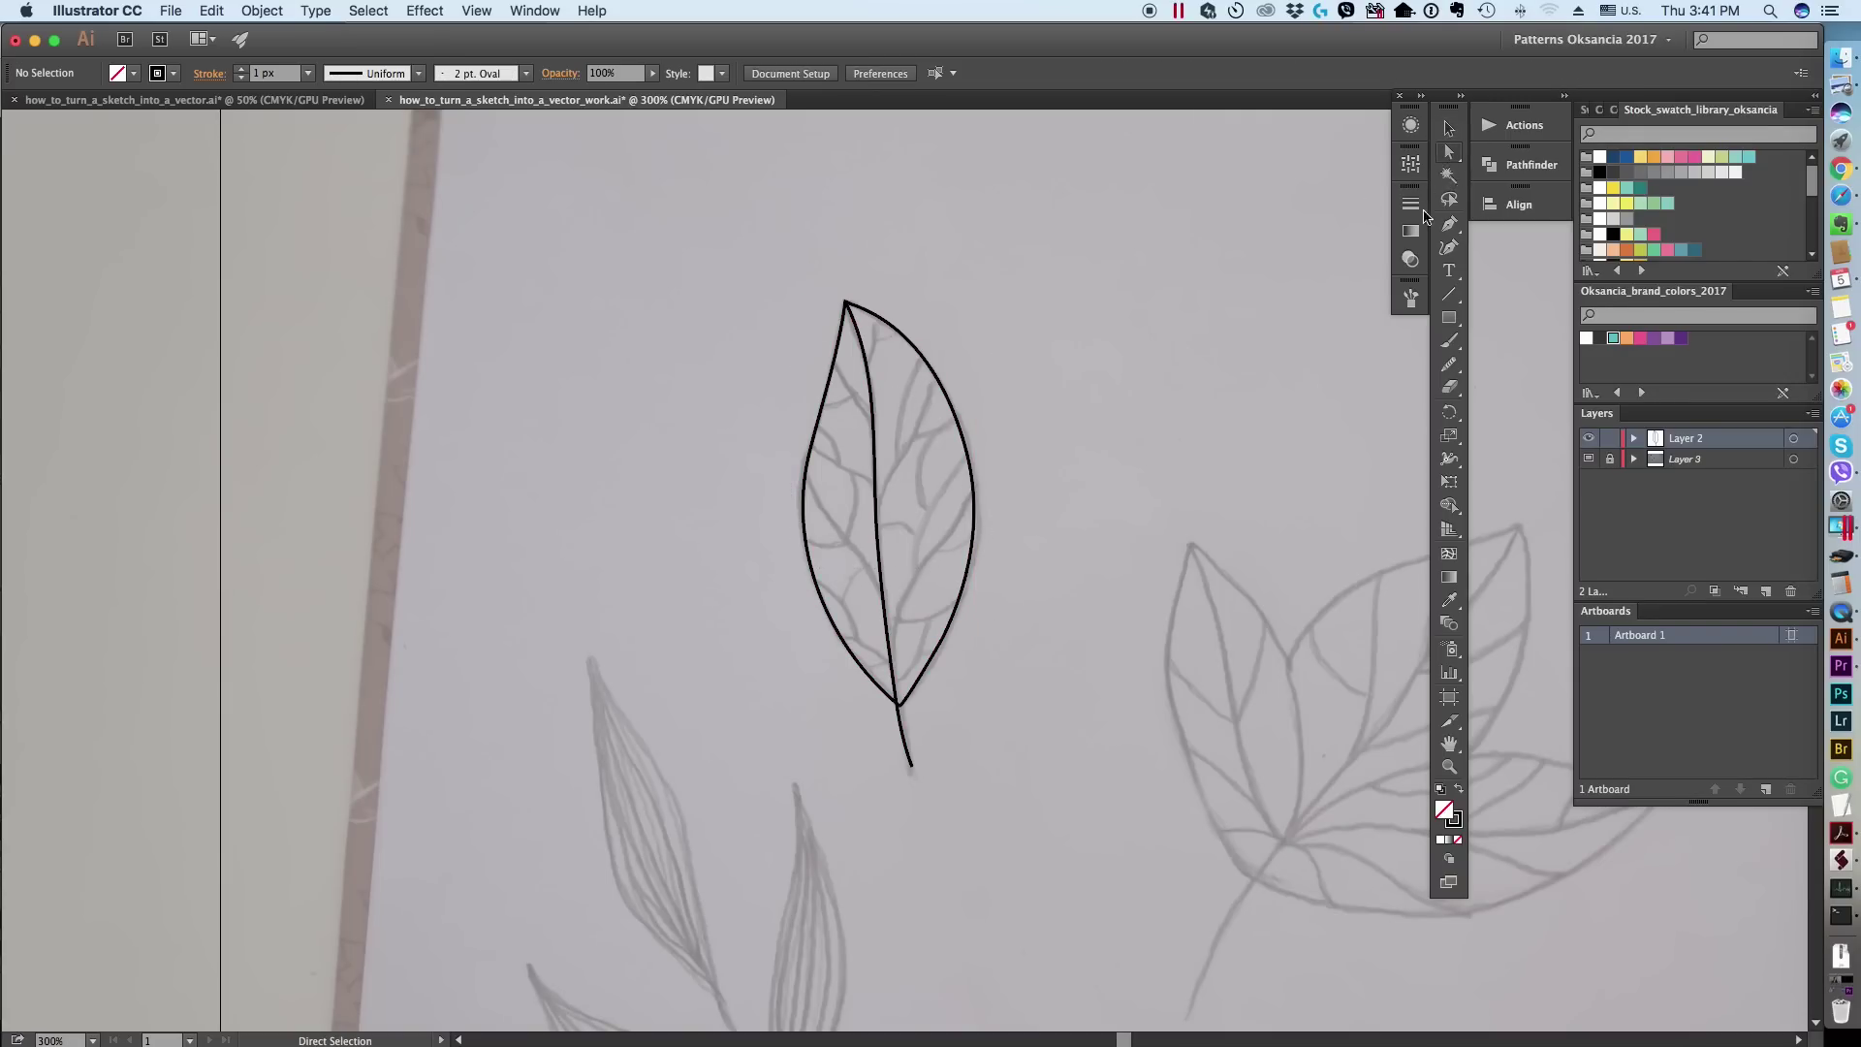
left_click(1450, 765)
left_click(948, 702)
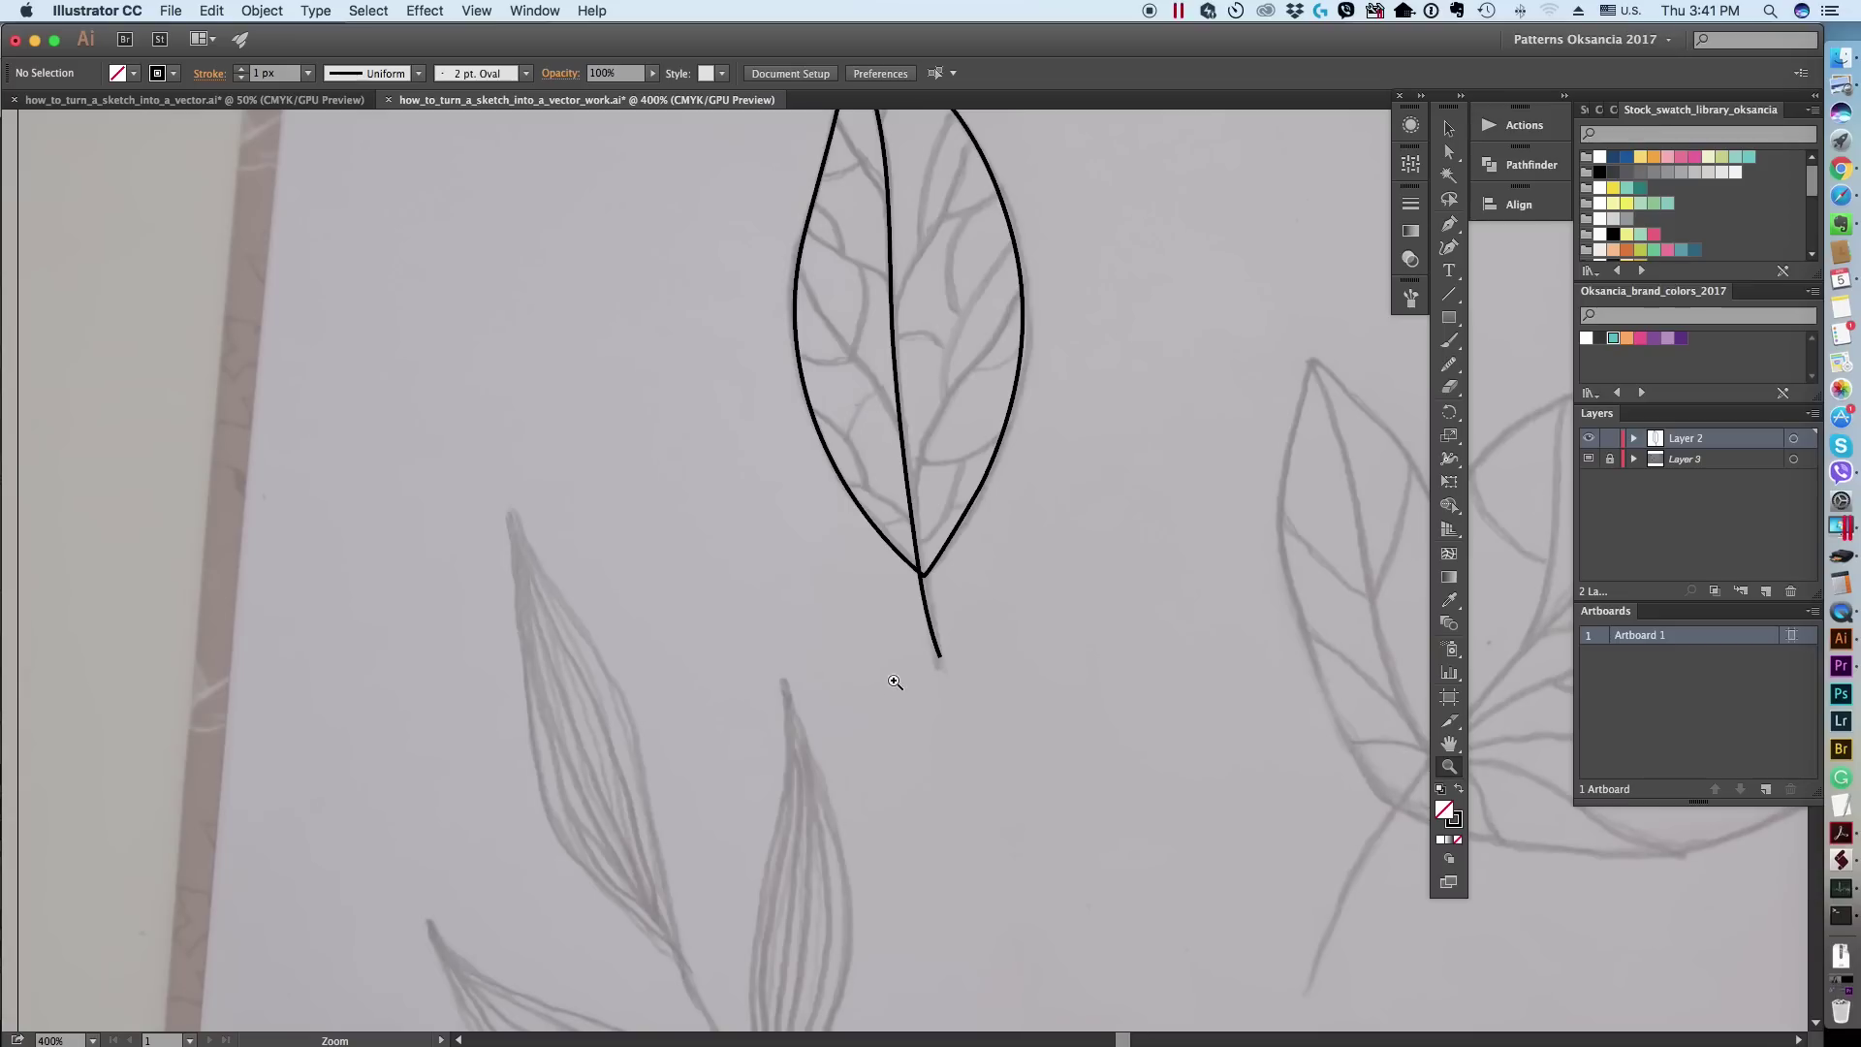
left_click(933, 557)
key("a")
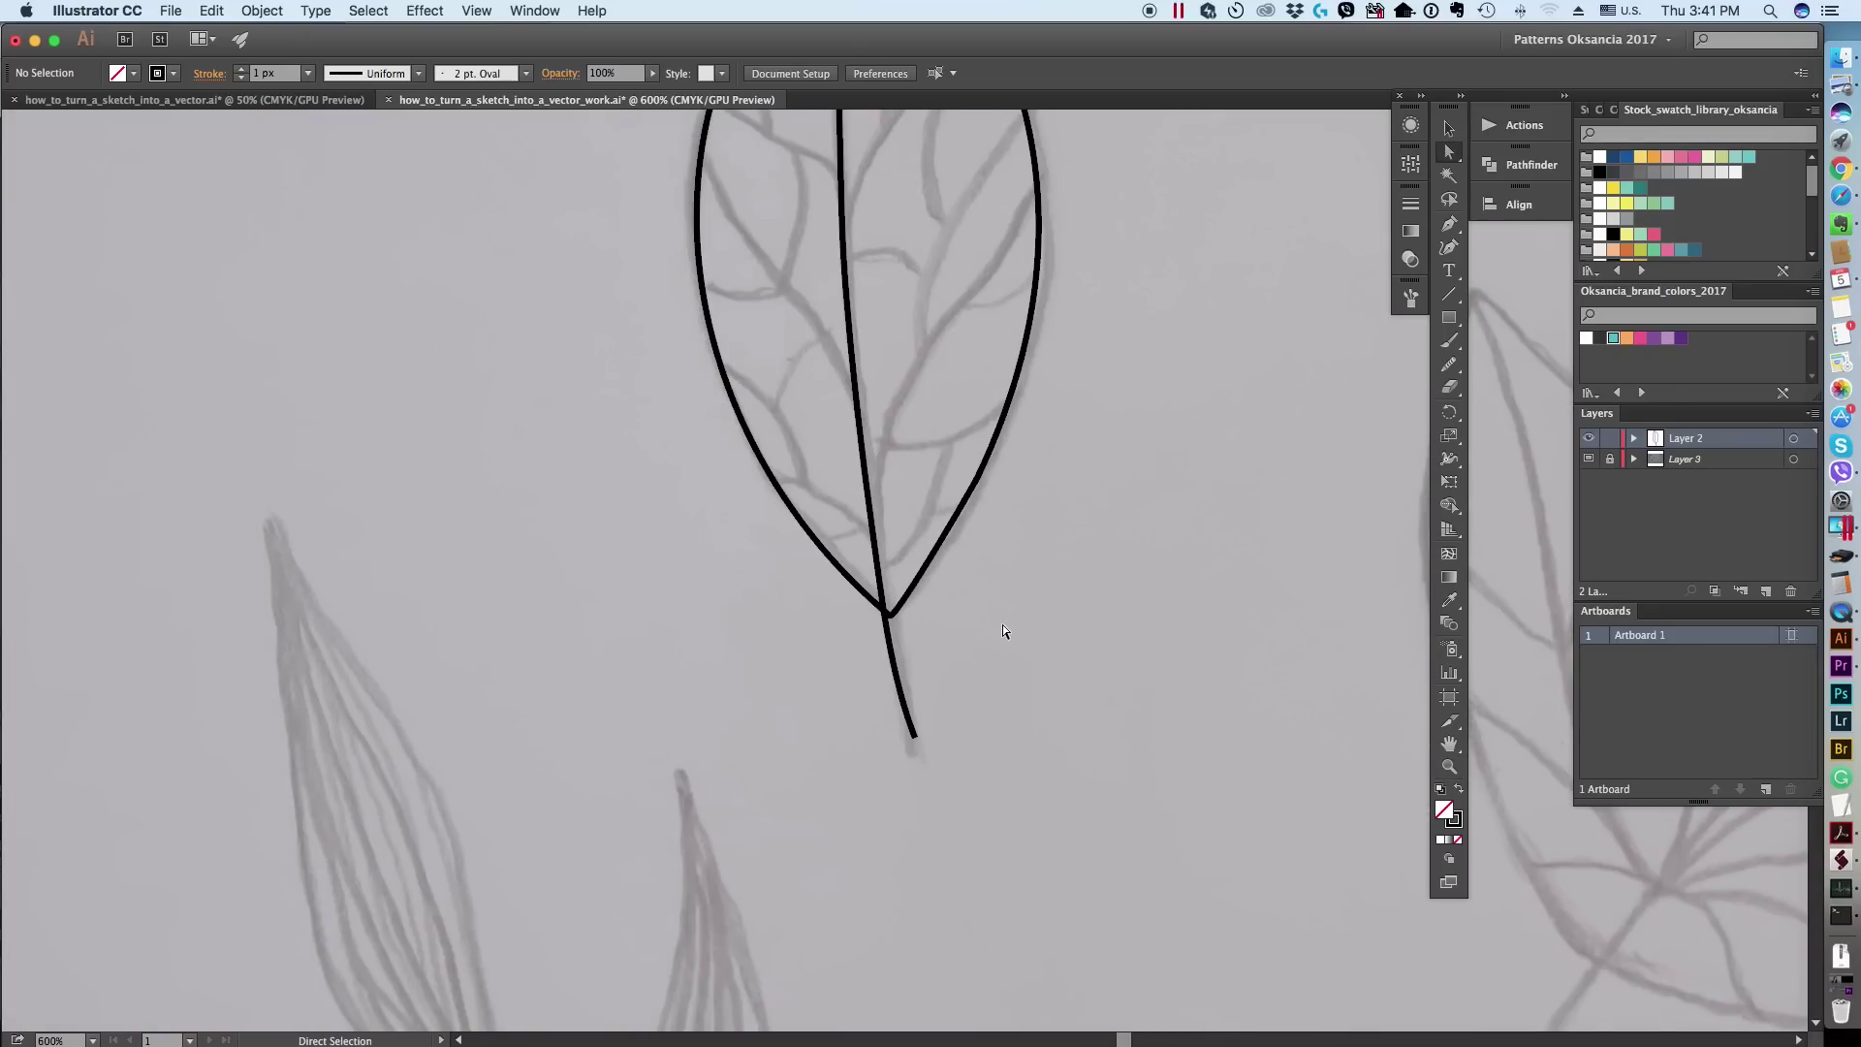
left_click_drag(911, 740, 931, 735)
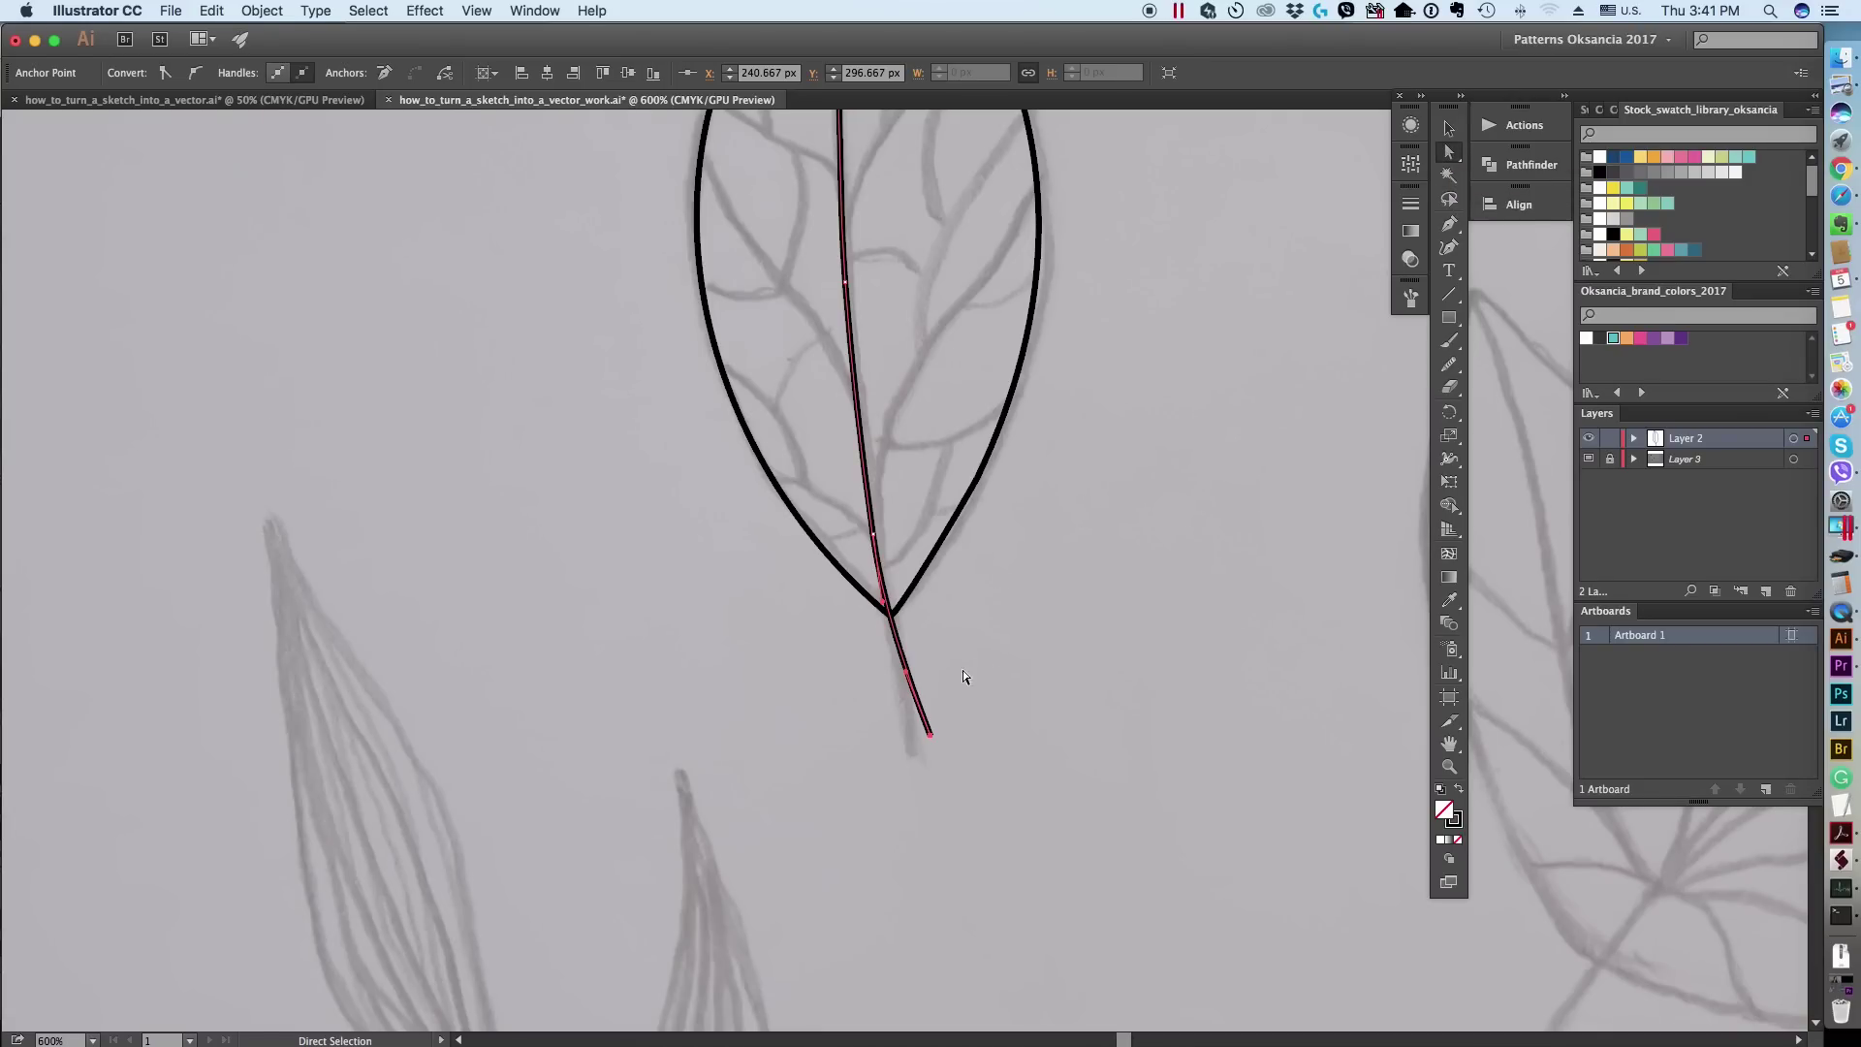
left_click(931, 737)
left_click_drag(929, 737, 936, 747)
left_click(1023, 708)
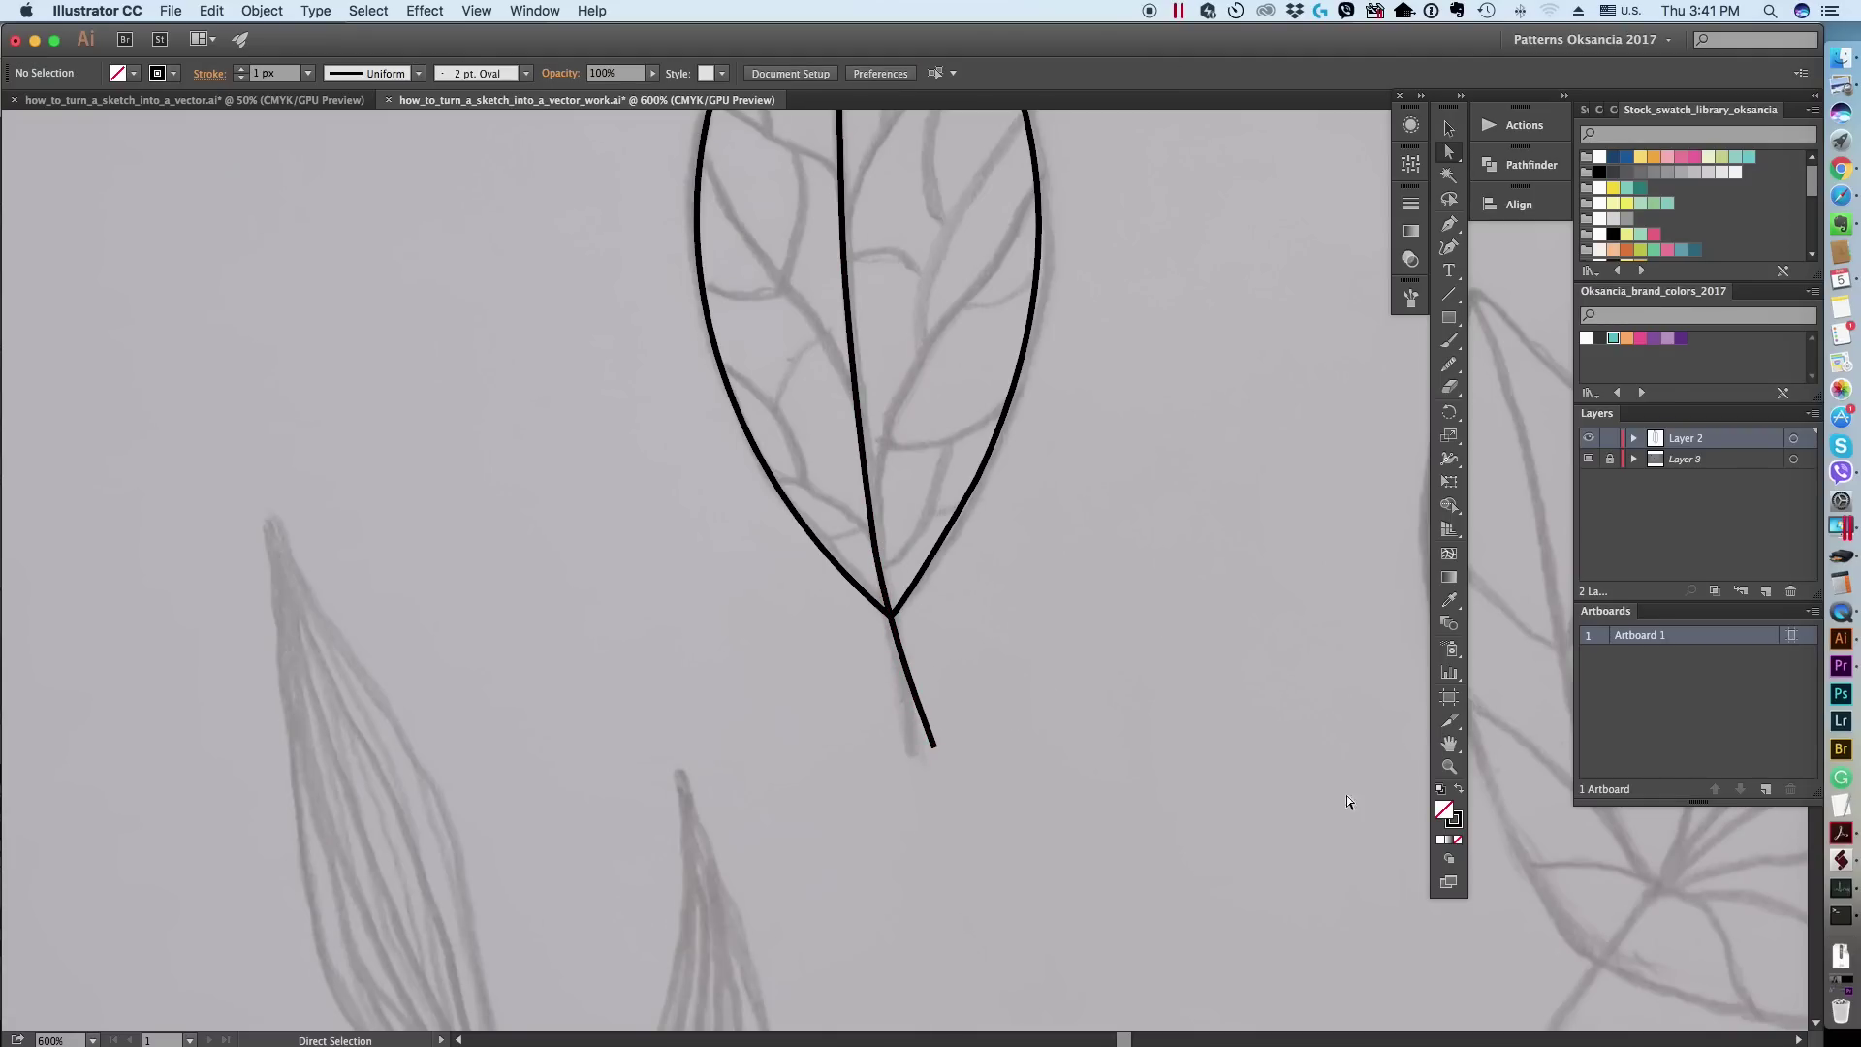
Step: Trace the short curved veins between the midrib and the right edge near the leaf's tip with the Pen tool
key("z")
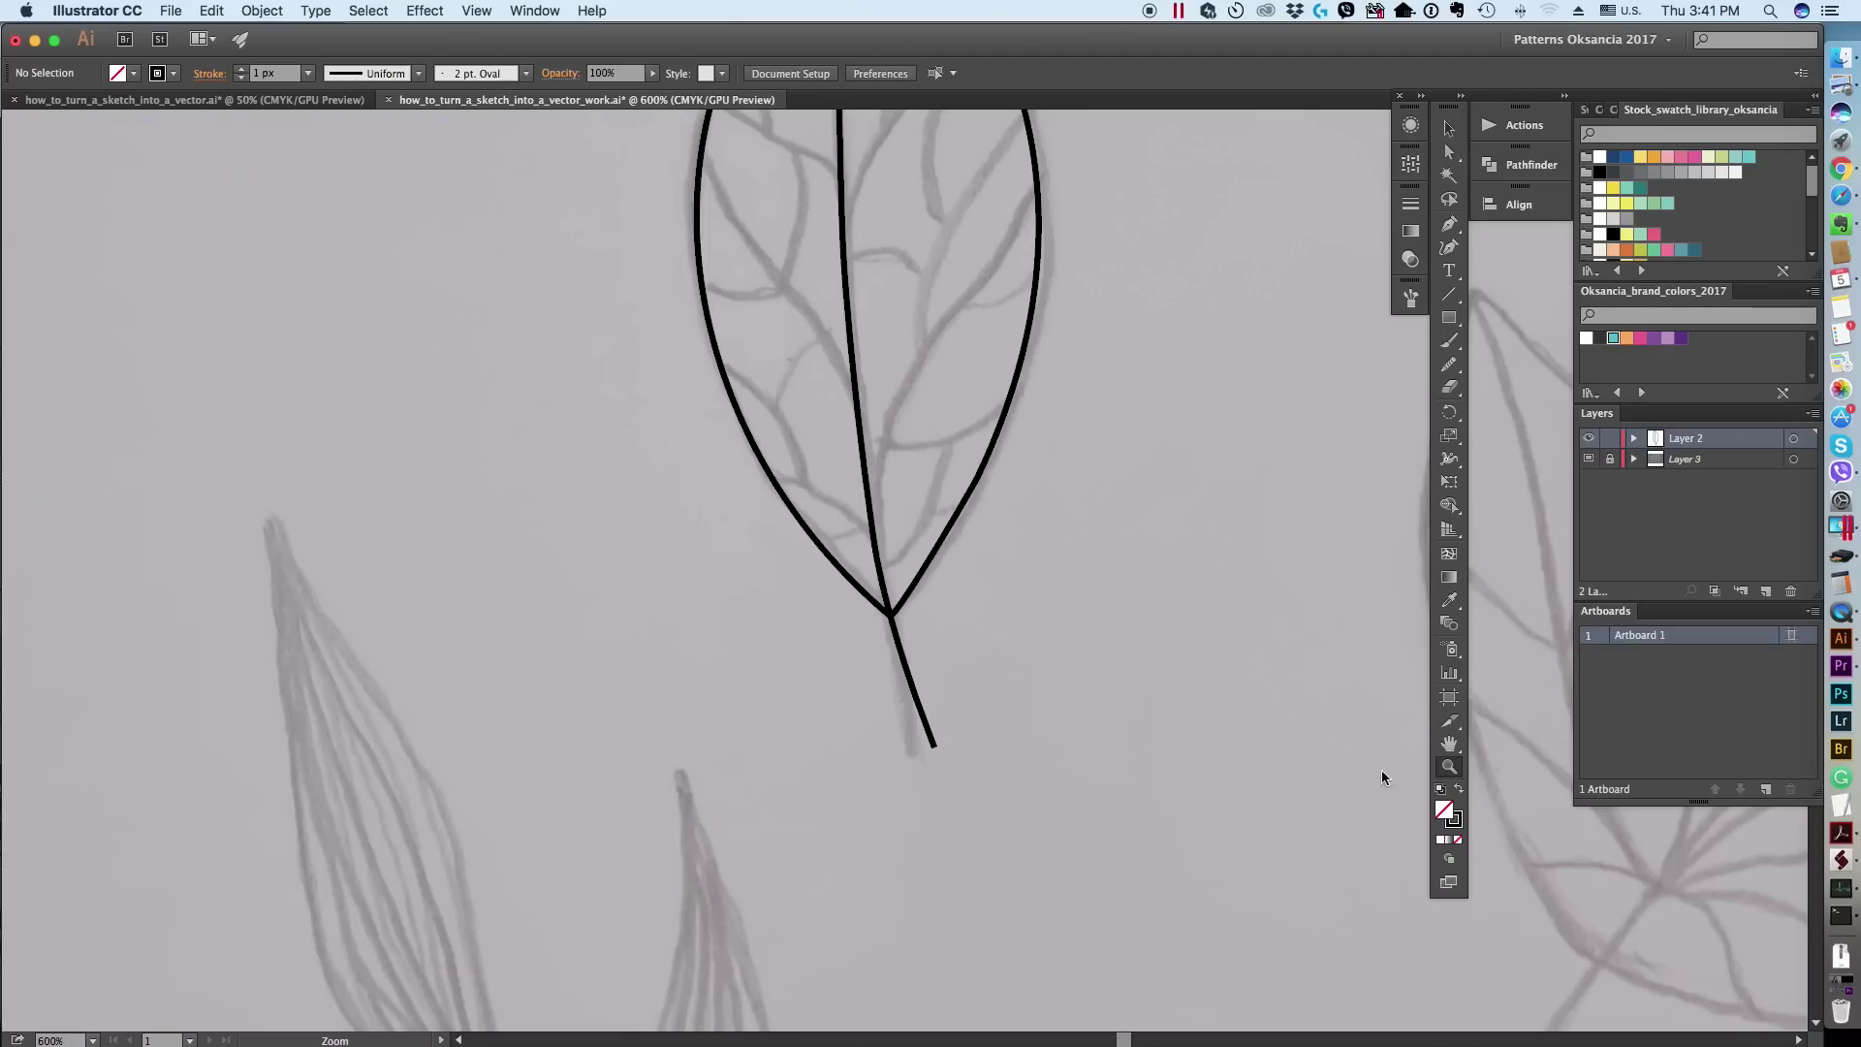
left_click(872, 474, "alt")
left_click(896, 489, "alt")
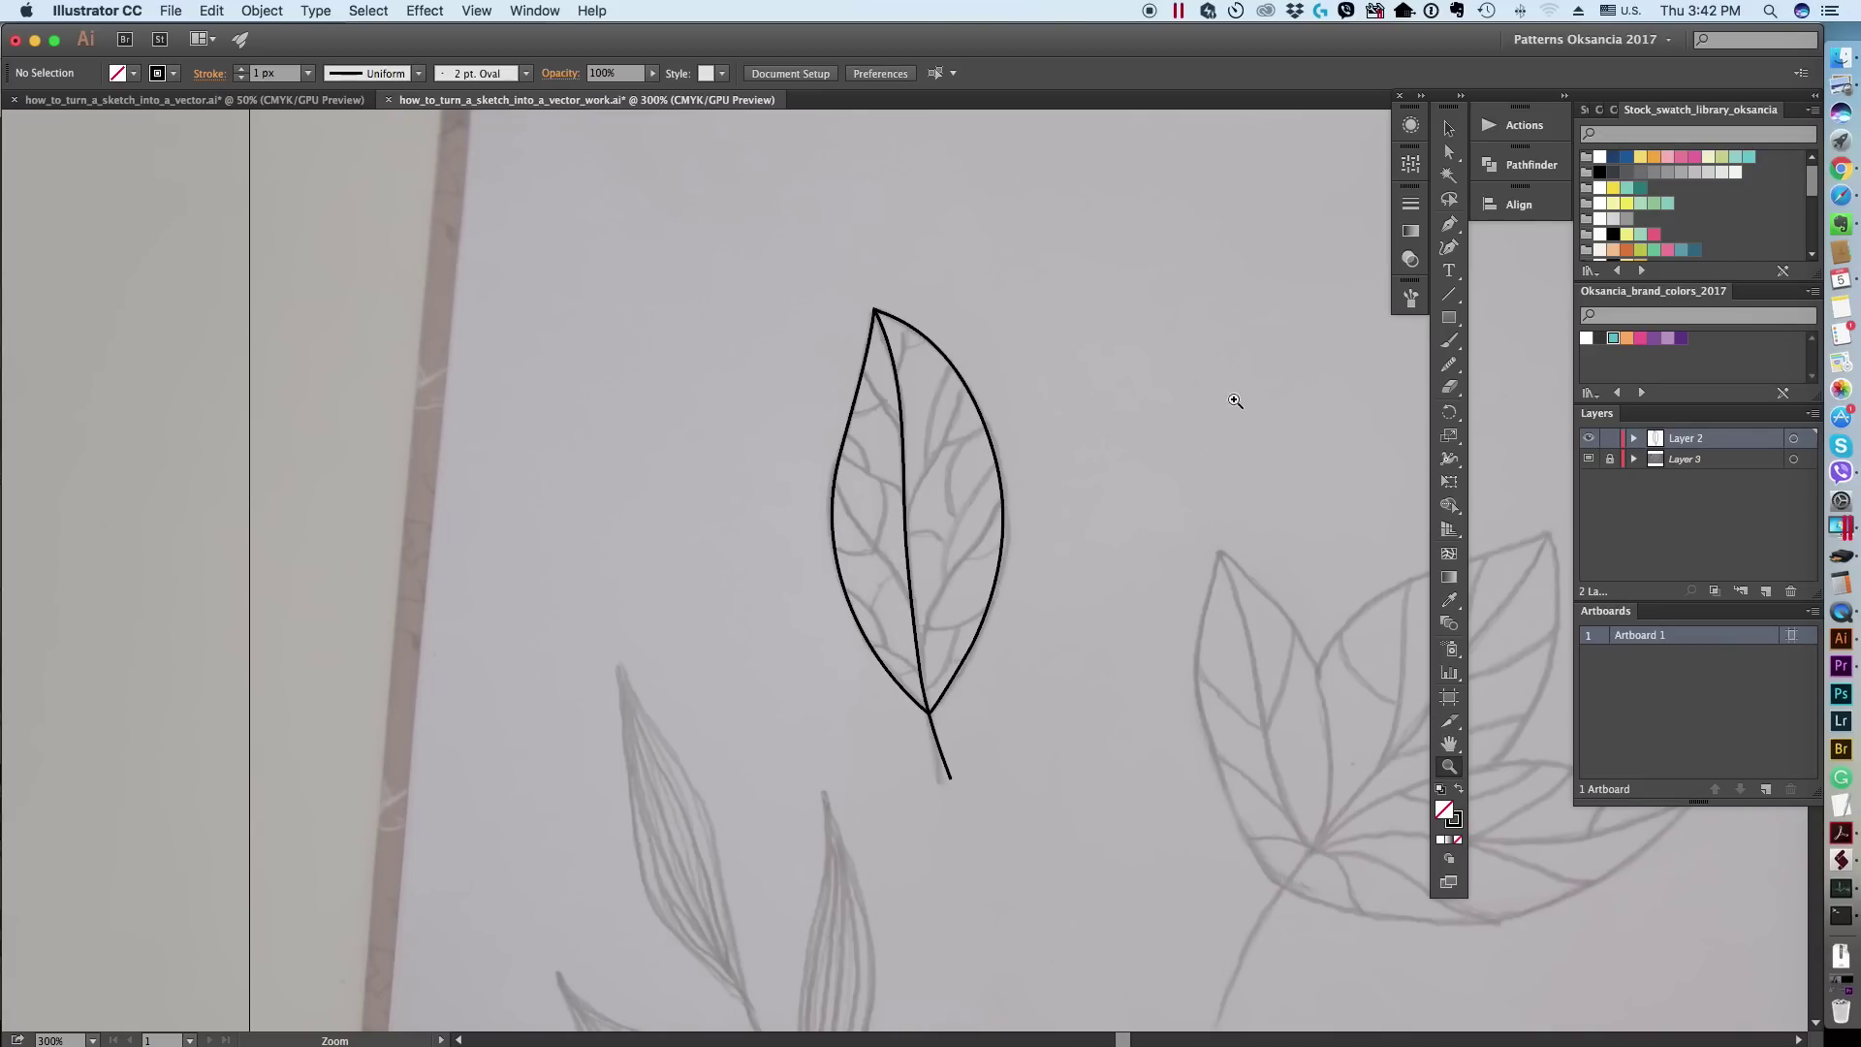
left_click(1448, 224)
left_click(907, 327)
mouse_move(897, 375)
left_mouse_down()
mouse_move(882, 382)
mouse_move(898, 366)
left_mouse_up()
left_click(927, 340)
Step: Trace the long curved vein running from the upper right edge down to the midrib
left_click(965, 387)
left_click_drag(929, 466, 906, 562)
left_click(906, 586)
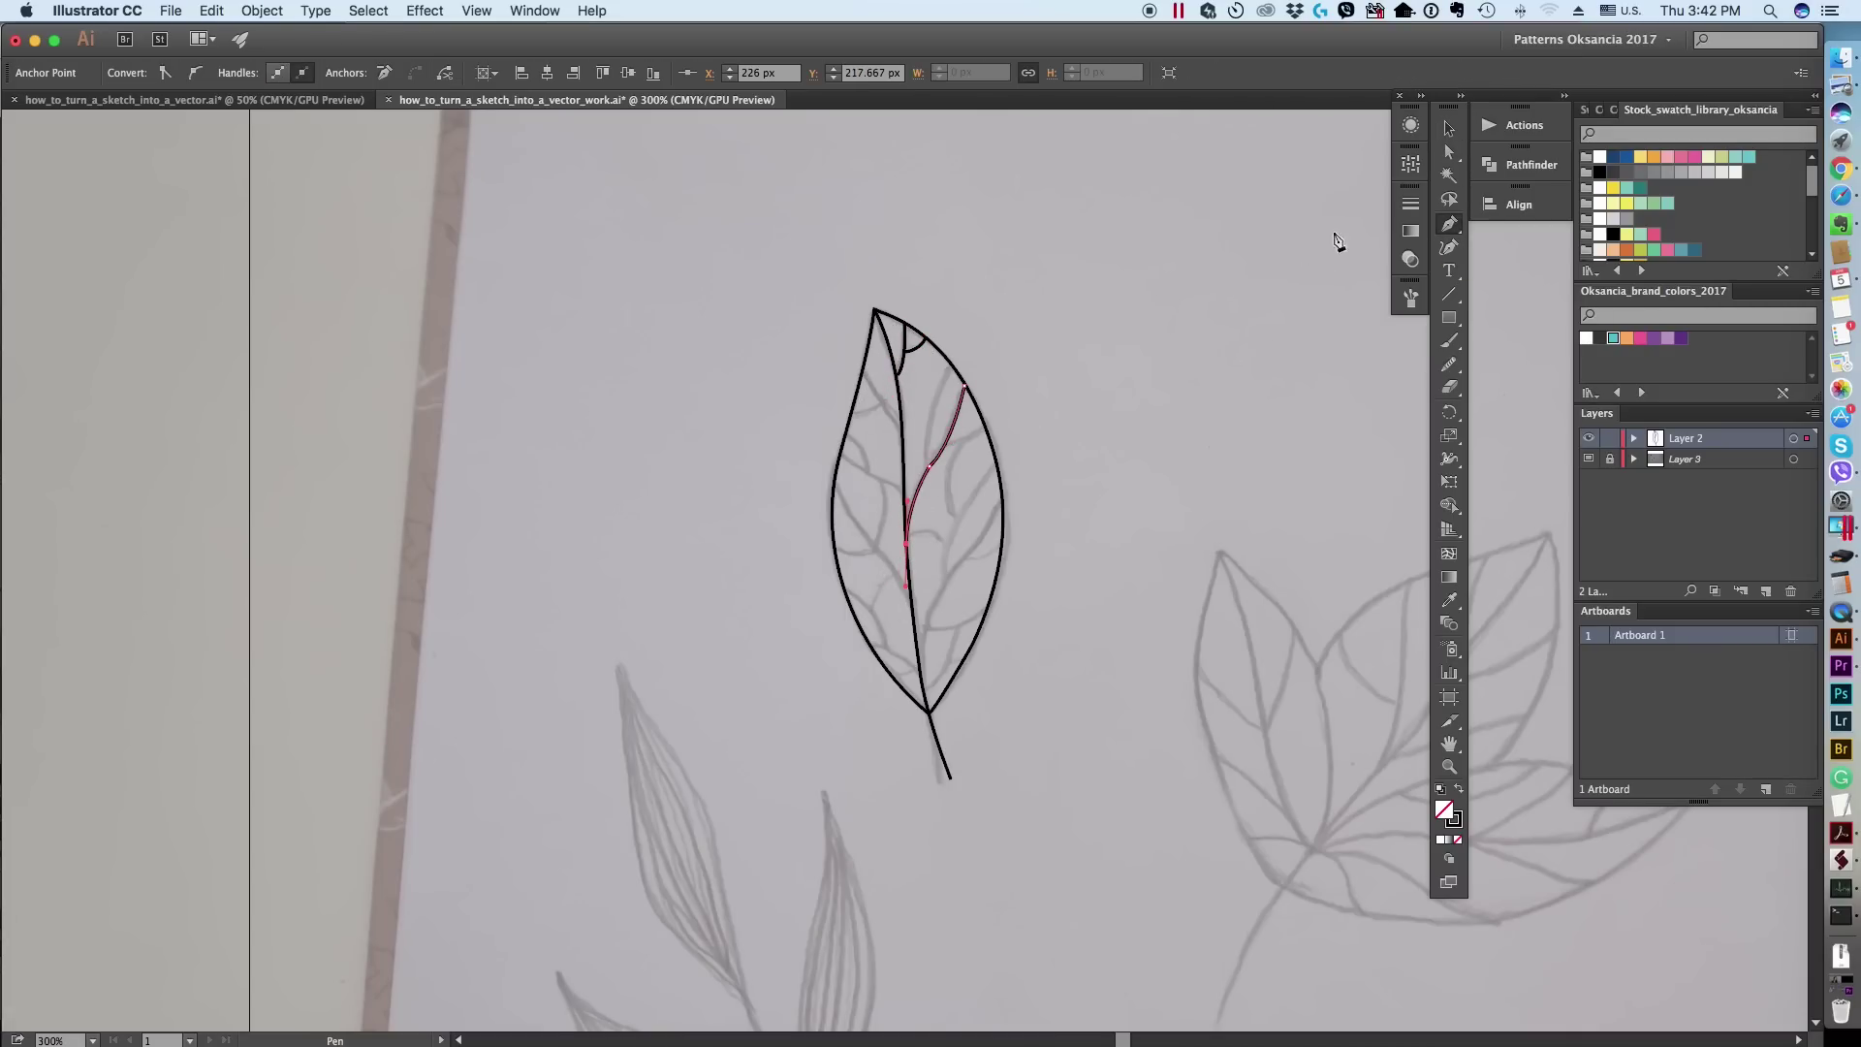
left_click(1212, 382, "super")
Step: Trace the remaining upper and middle veins on the leaf's right half, including the short branch near the edge
left_click(951, 364)
mouse_move(926, 470)
left_mouse_down()
mouse_move(964, 553)
mouse_move(923, 715)
mouse_move(971, 562)
left_mouse_up()
left_click(986, 427)
left_click(1258, 345, "super")
left_click(991, 462)
left_click(940, 585)
key("n")
key("p")
Step: Trace the bottom vein on the leaf's right half, the arched vein beside the midrib and the short edge branch
left_click(957, 628)
left_click_drag(926, 691, 902, 708)
left_click(1381, 228, "super")
left_click(944, 541, "super")
key("p")
left_click(867, 534)
left_click_drag(951, 548, 989, 613)
left_click(989, 613, "super")
left_click(989, 577)
left_click(1056, 558)
Step: Trace the uppermost vein on the leaf's left half and the short branch joining it to the left edge
left_click(780, 200)
left_click(861, 319)
key("v")
left_click(1316, 319)
key("p")
left_click(756, 287)
left_click_drag(829, 269, 853, 262)
left_click(829, 270, "super")
Step: Trace the two long curved veins running from the middle of the left edge down to the midrib
left_click(739, 365)
left_click_drag(820, 415, 854, 432)
left_click(872, 491)
key("m")
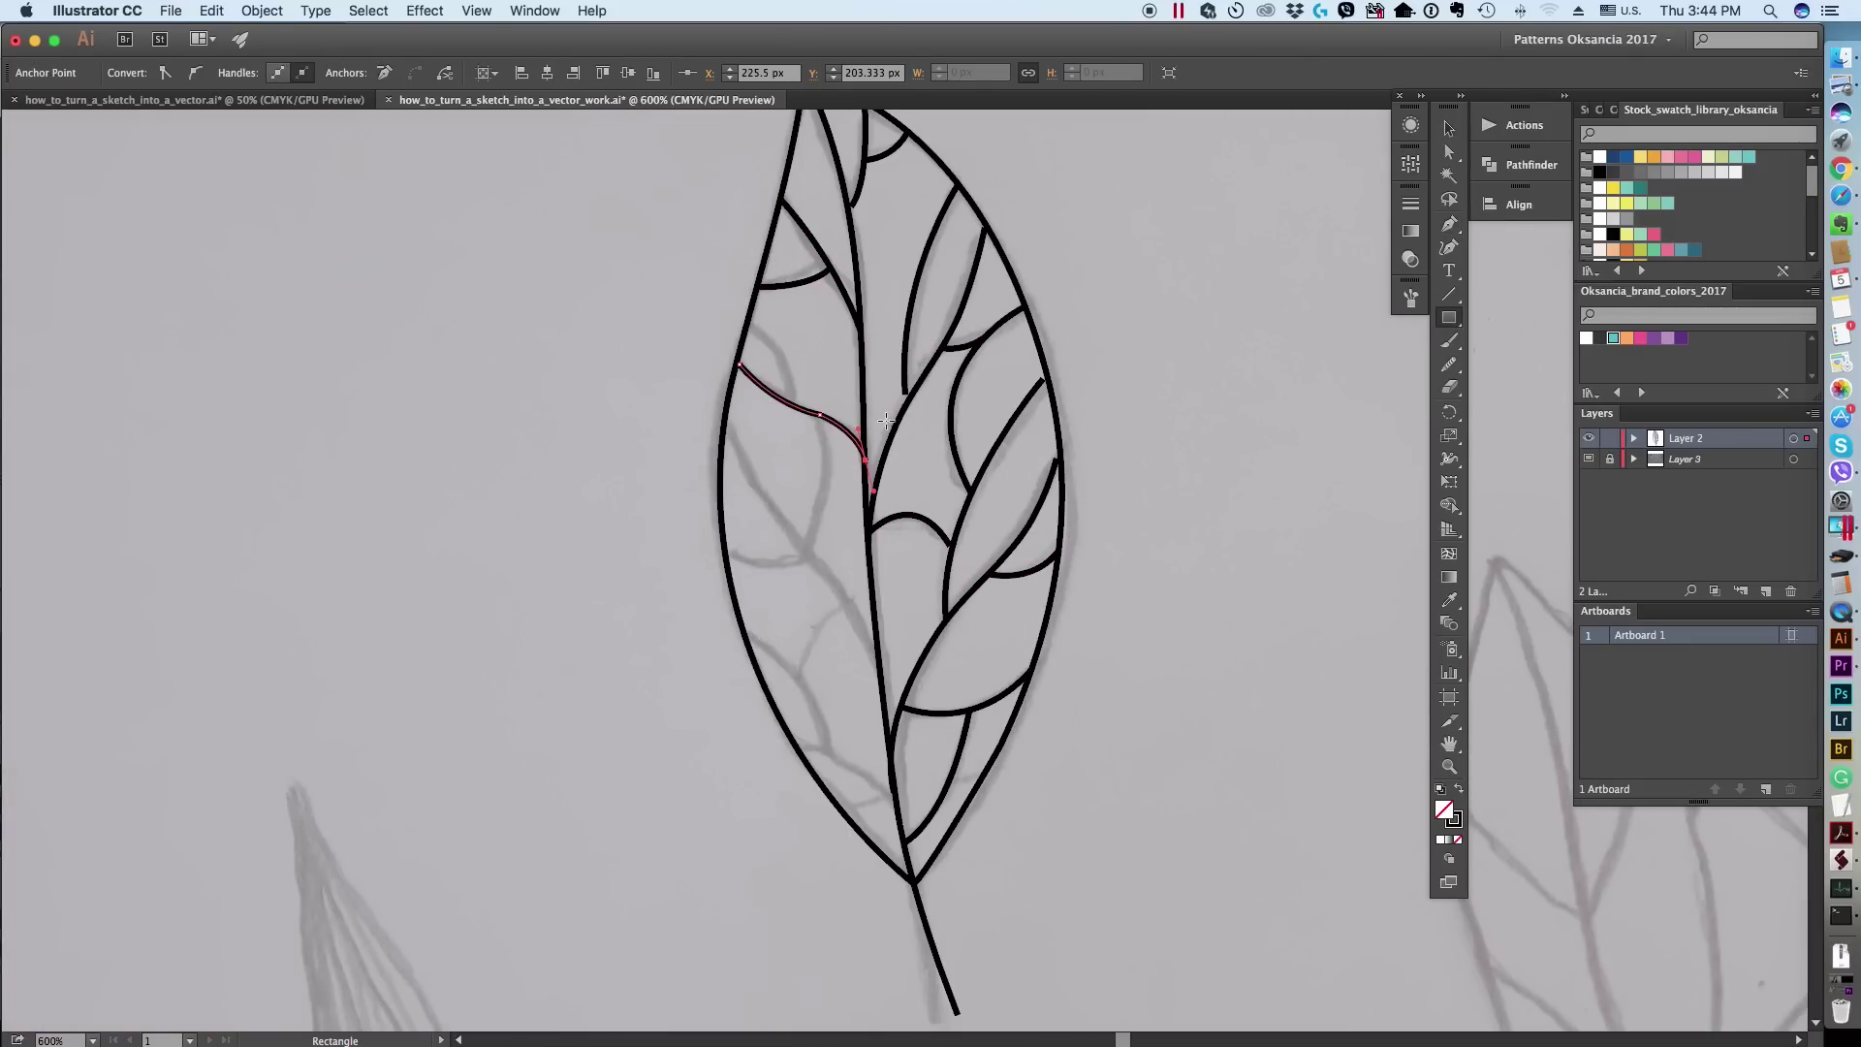
key("p")
left_click(737, 470, "super")
left_click(724, 424)
left_click(803, 546)
left_click_drag(881, 677, 907, 764)
left_click(857, 506, "super")
Step: Add the cross vein between the two long left veins and the short branch from the left edge below
left_click(820, 417)
mouse_move(813, 549)
left_mouse_down()
mouse_move(805, 572)
mouse_move(844, 562)
left_mouse_up()
left_click(776, 582, "super")
left_click(727, 554)
key("v")
key("p")
Step: Trace the lower left veins and the small branches that complete the leaf's left half
left_click(746, 635)
mouse_move(835, 754)
left_mouse_down()
mouse_move(852, 843)
mouse_move(901, 819)
left_mouse_up()
left_click(737, 717, "super")
left_click(795, 741)
key("v")
key("p")
left_click(850, 611)
left_click_drag(800, 674, 803, 719)
left_click(787, 350, "super")
Step: Adjust the loose end anchors of the right-half veins with Direct Selection so they meet the neighbouring vein and the outline
key("a")
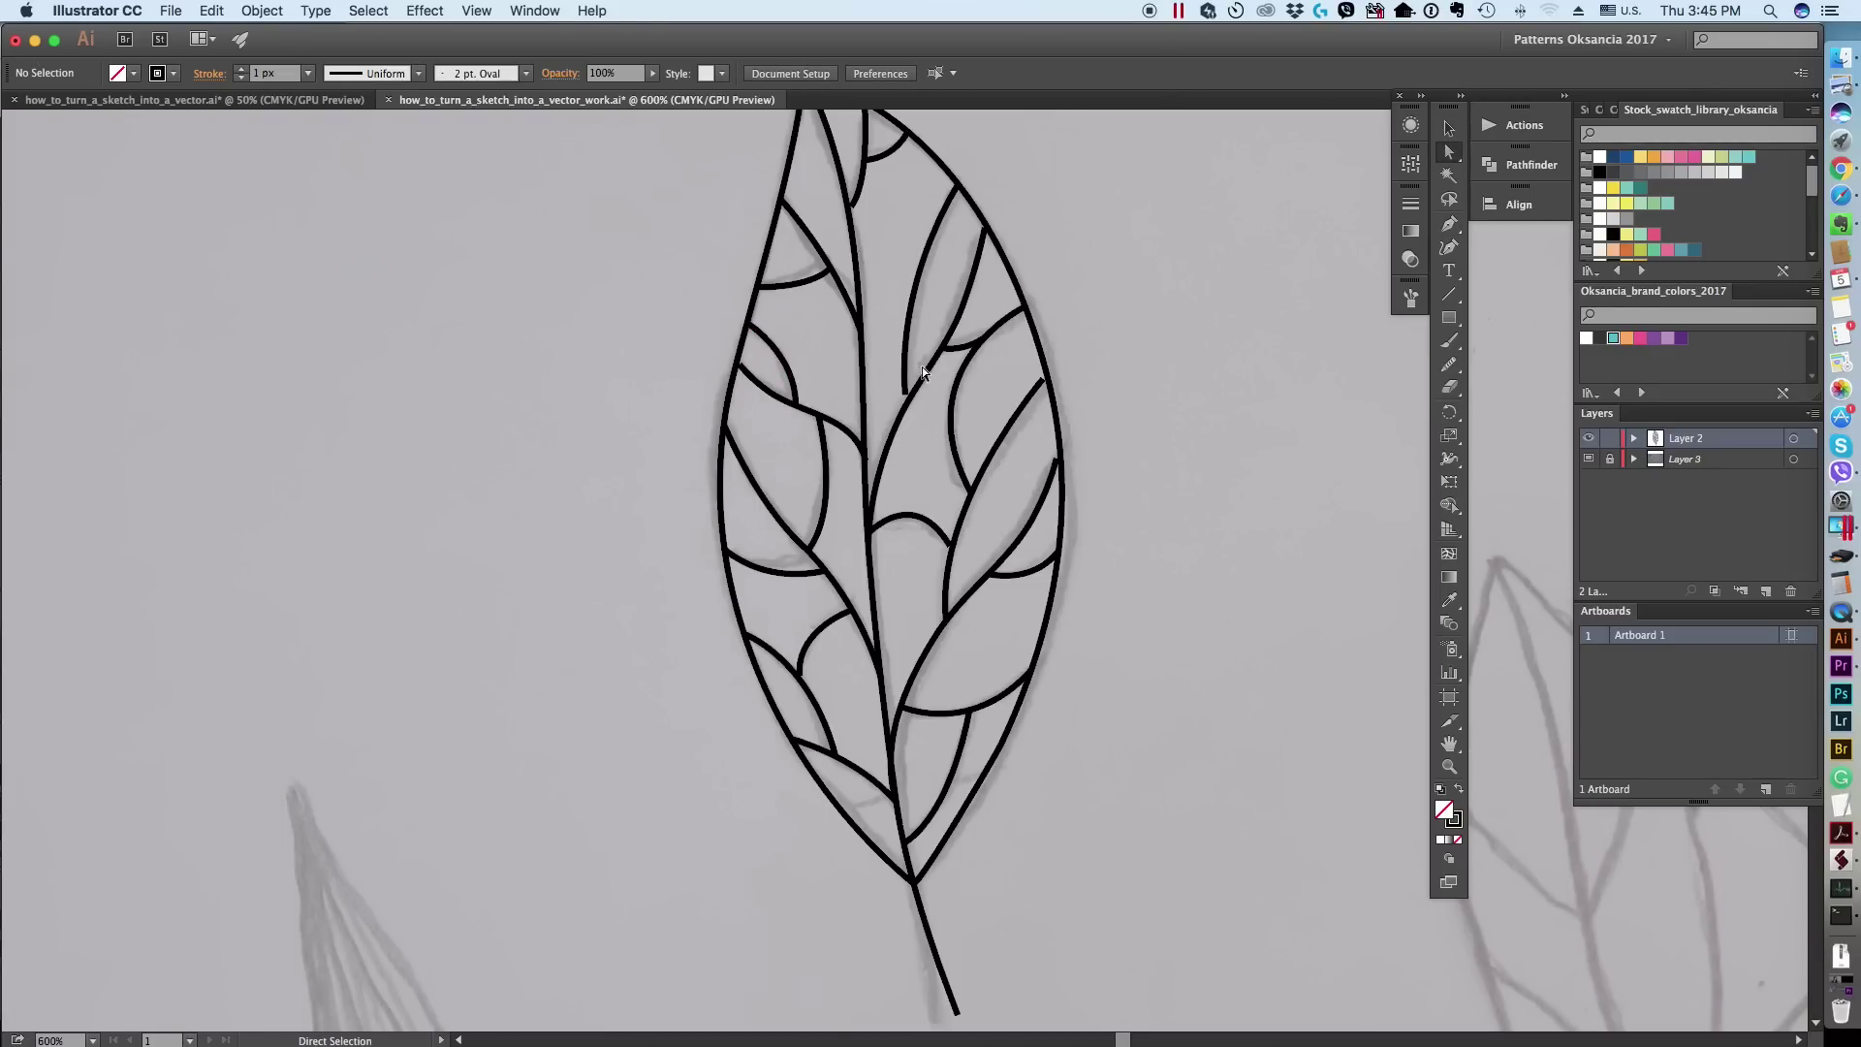
left_click(905, 394)
left_click(1072, 297)
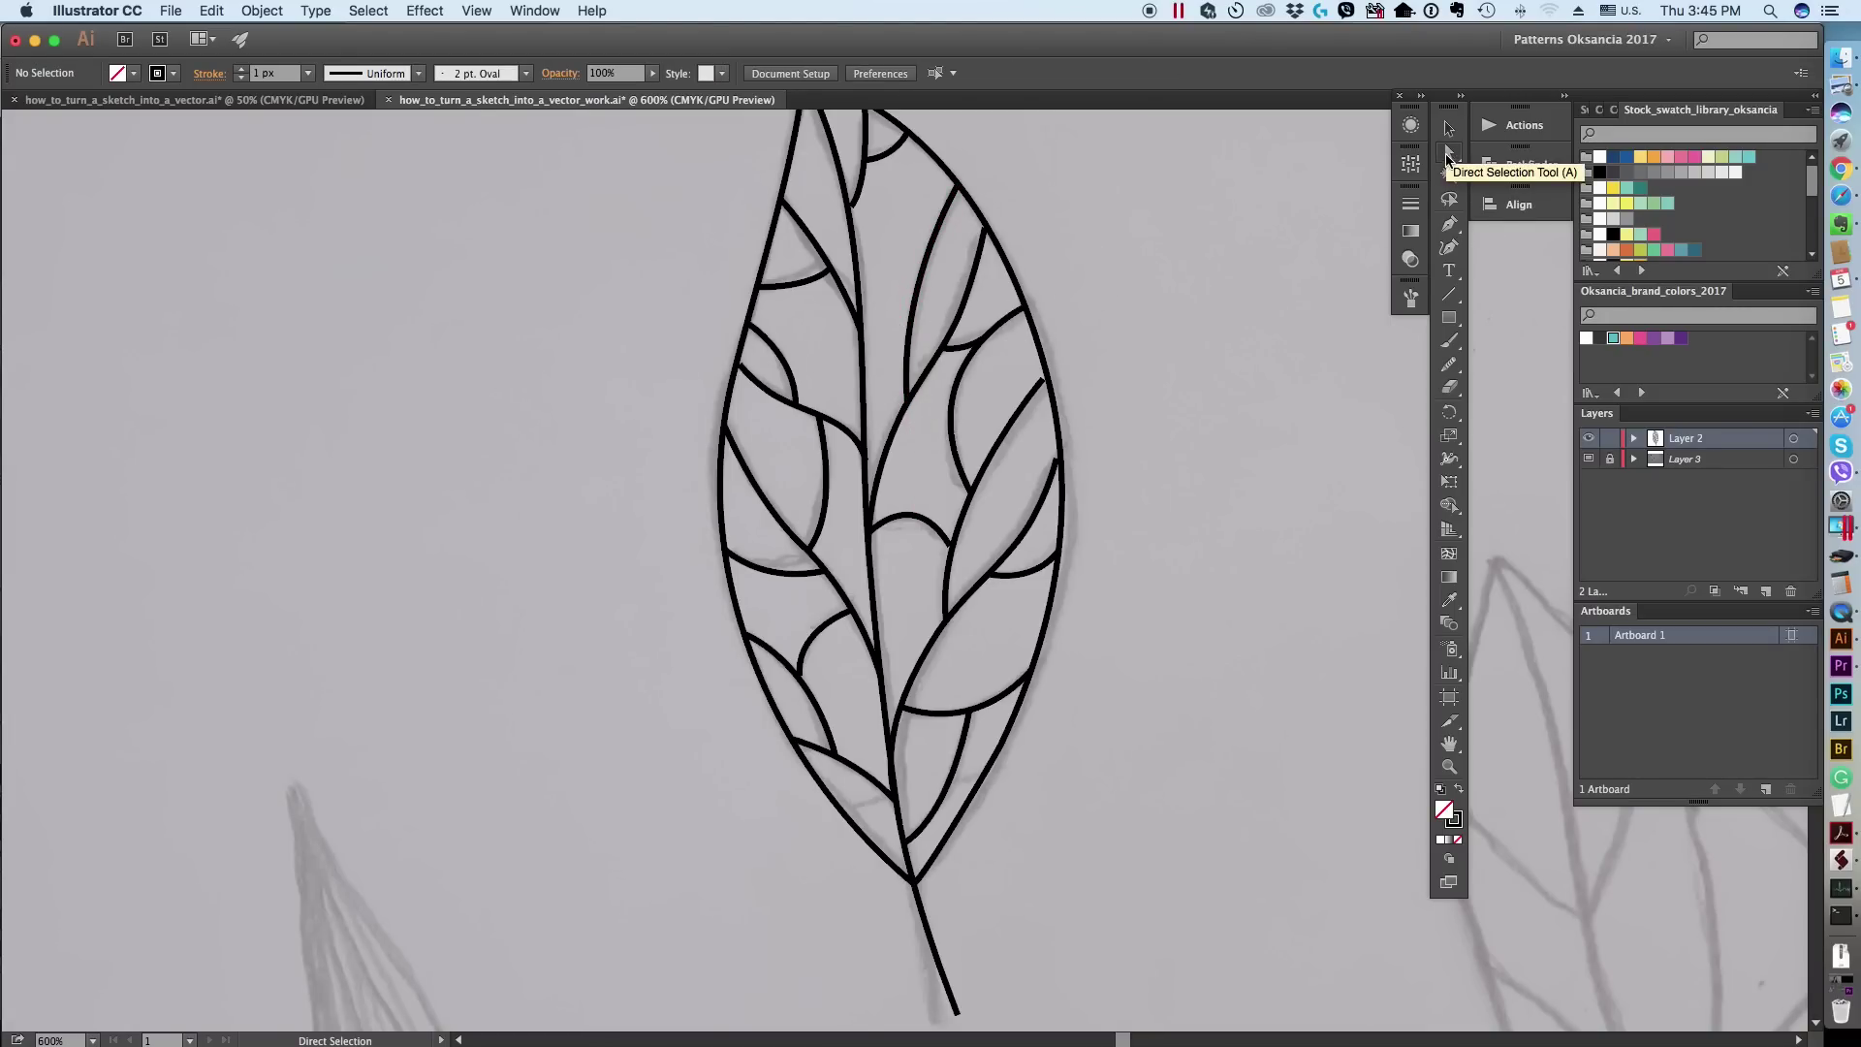
left_click(983, 228)
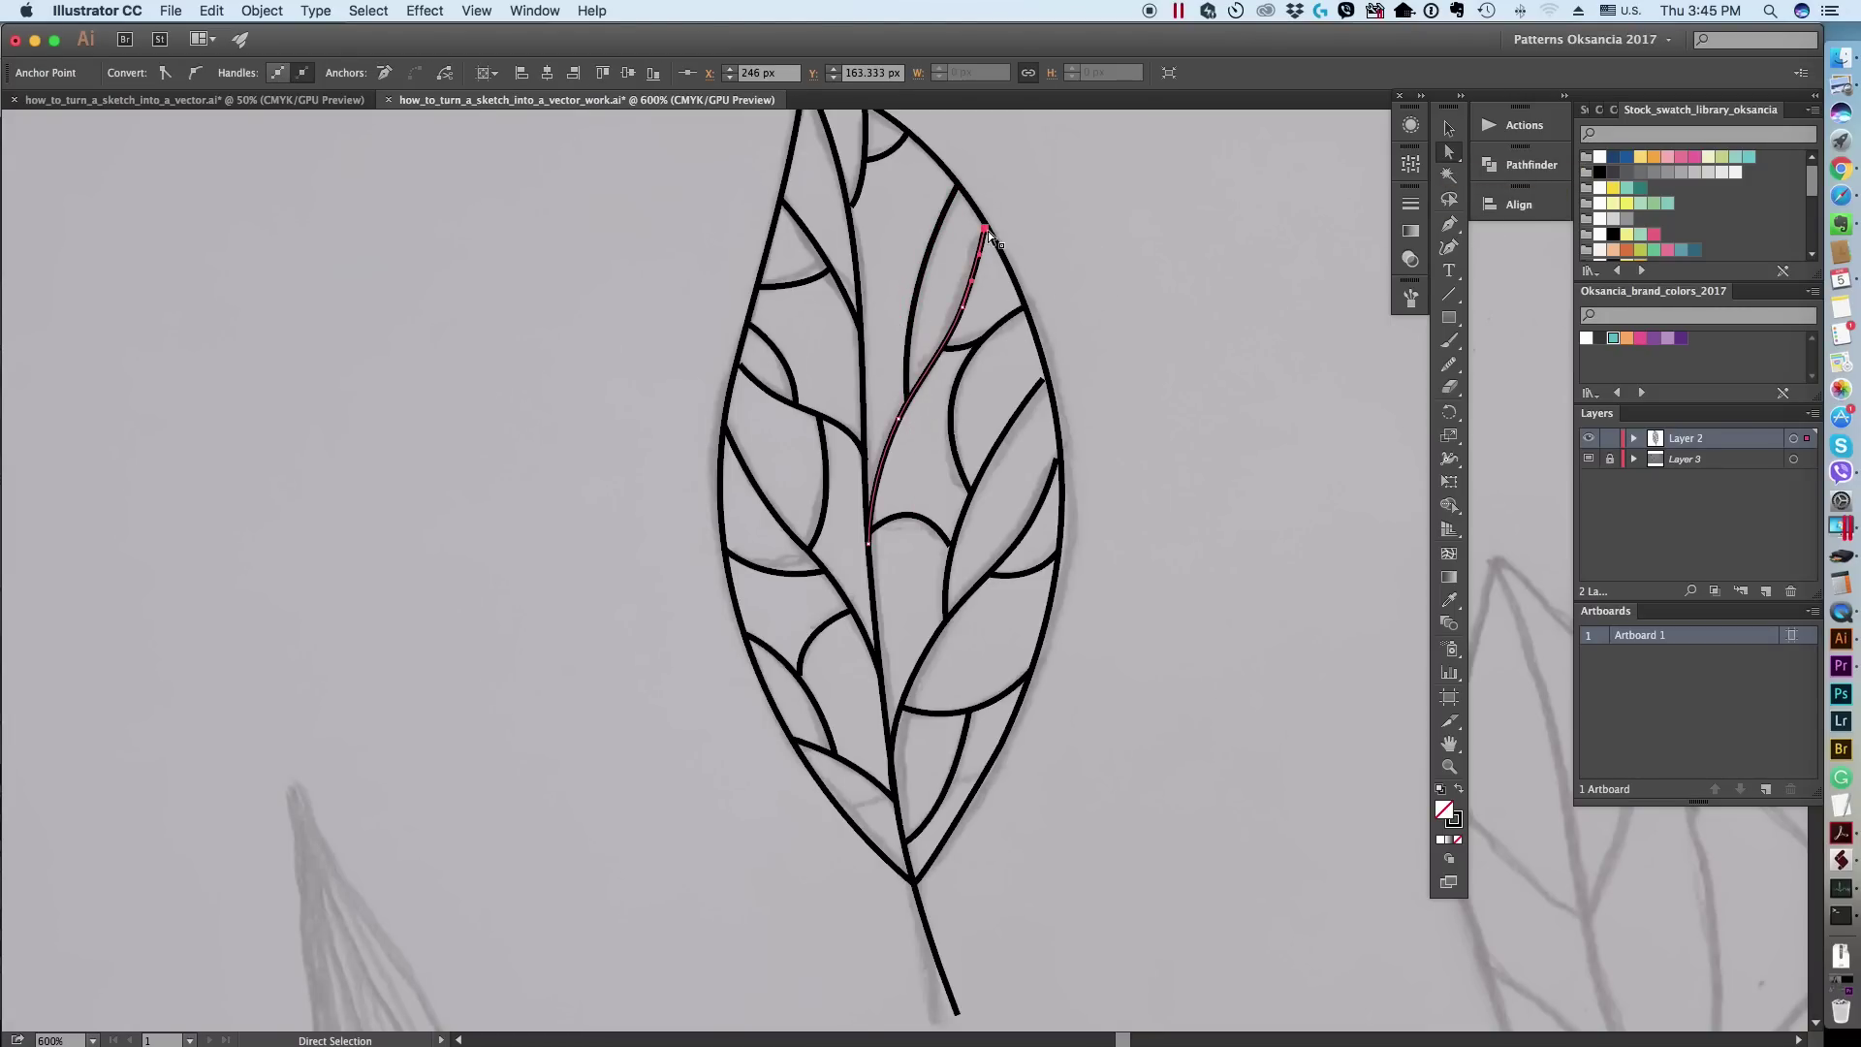
left_click(1044, 378)
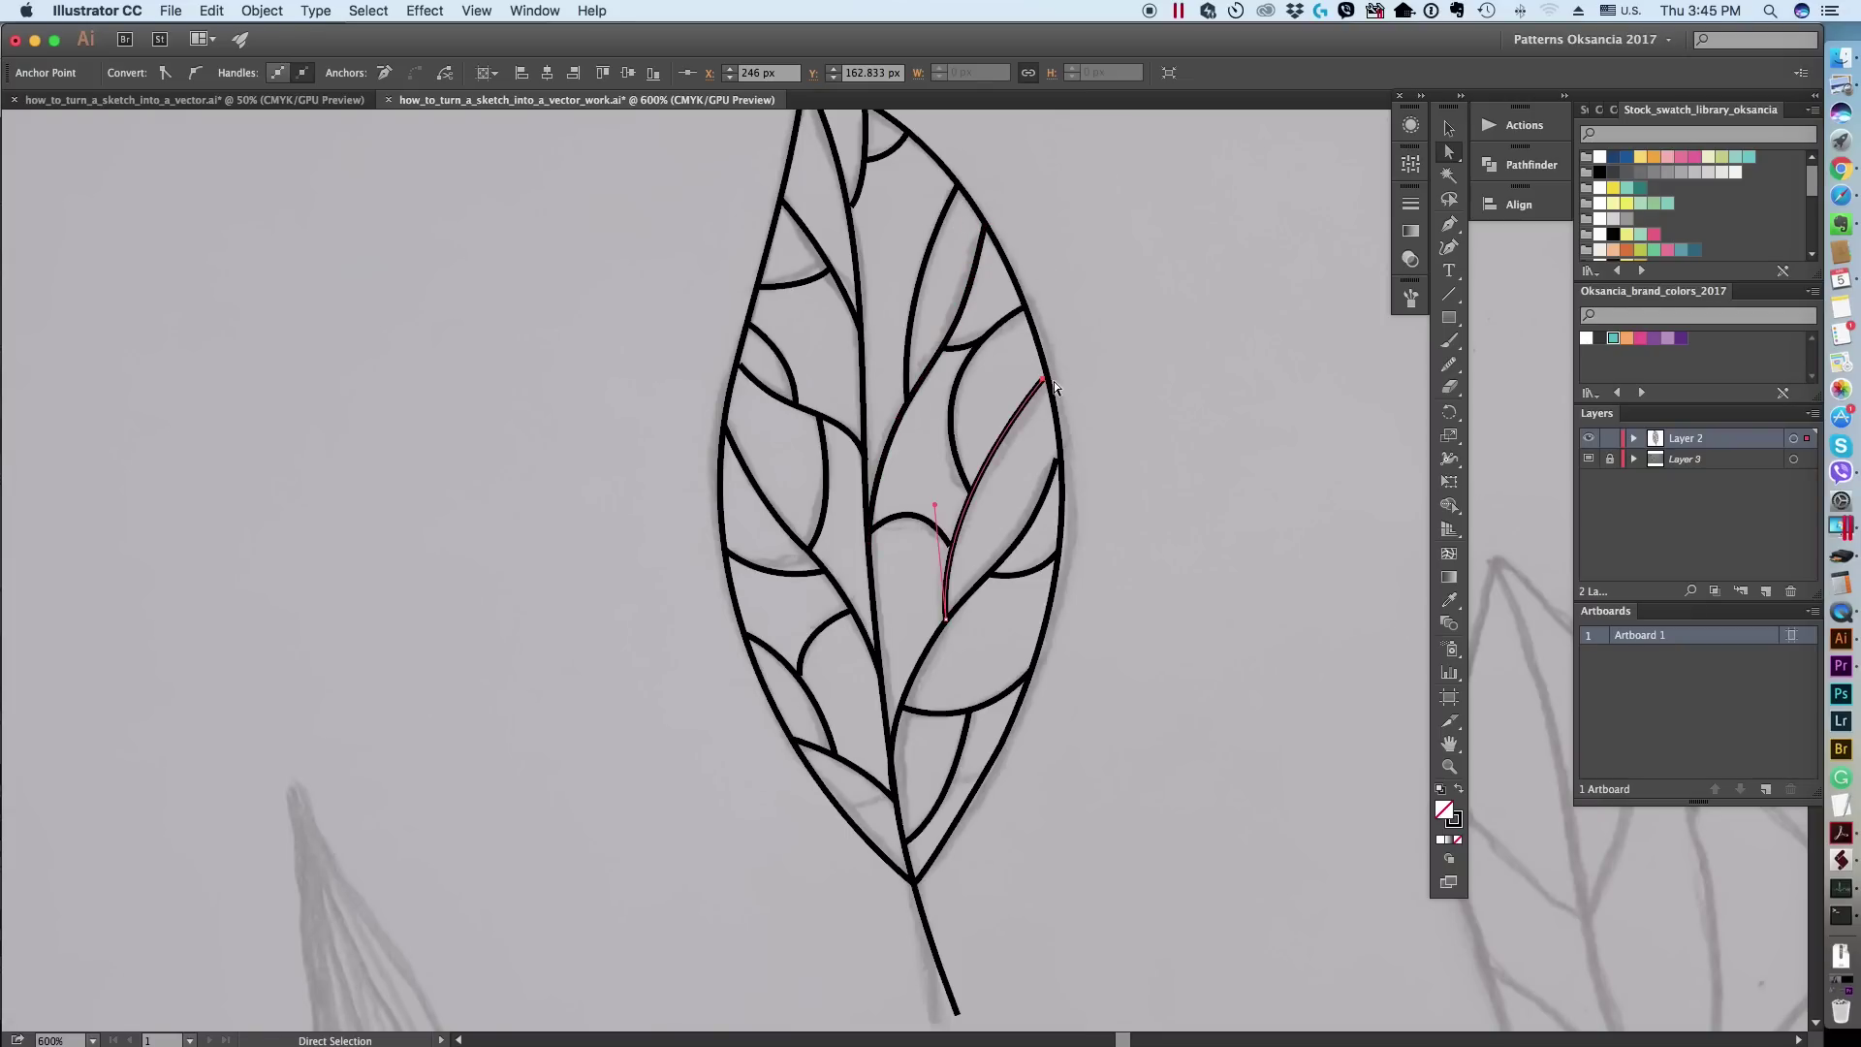
left_click_drag(1044, 378, 1060, 454)
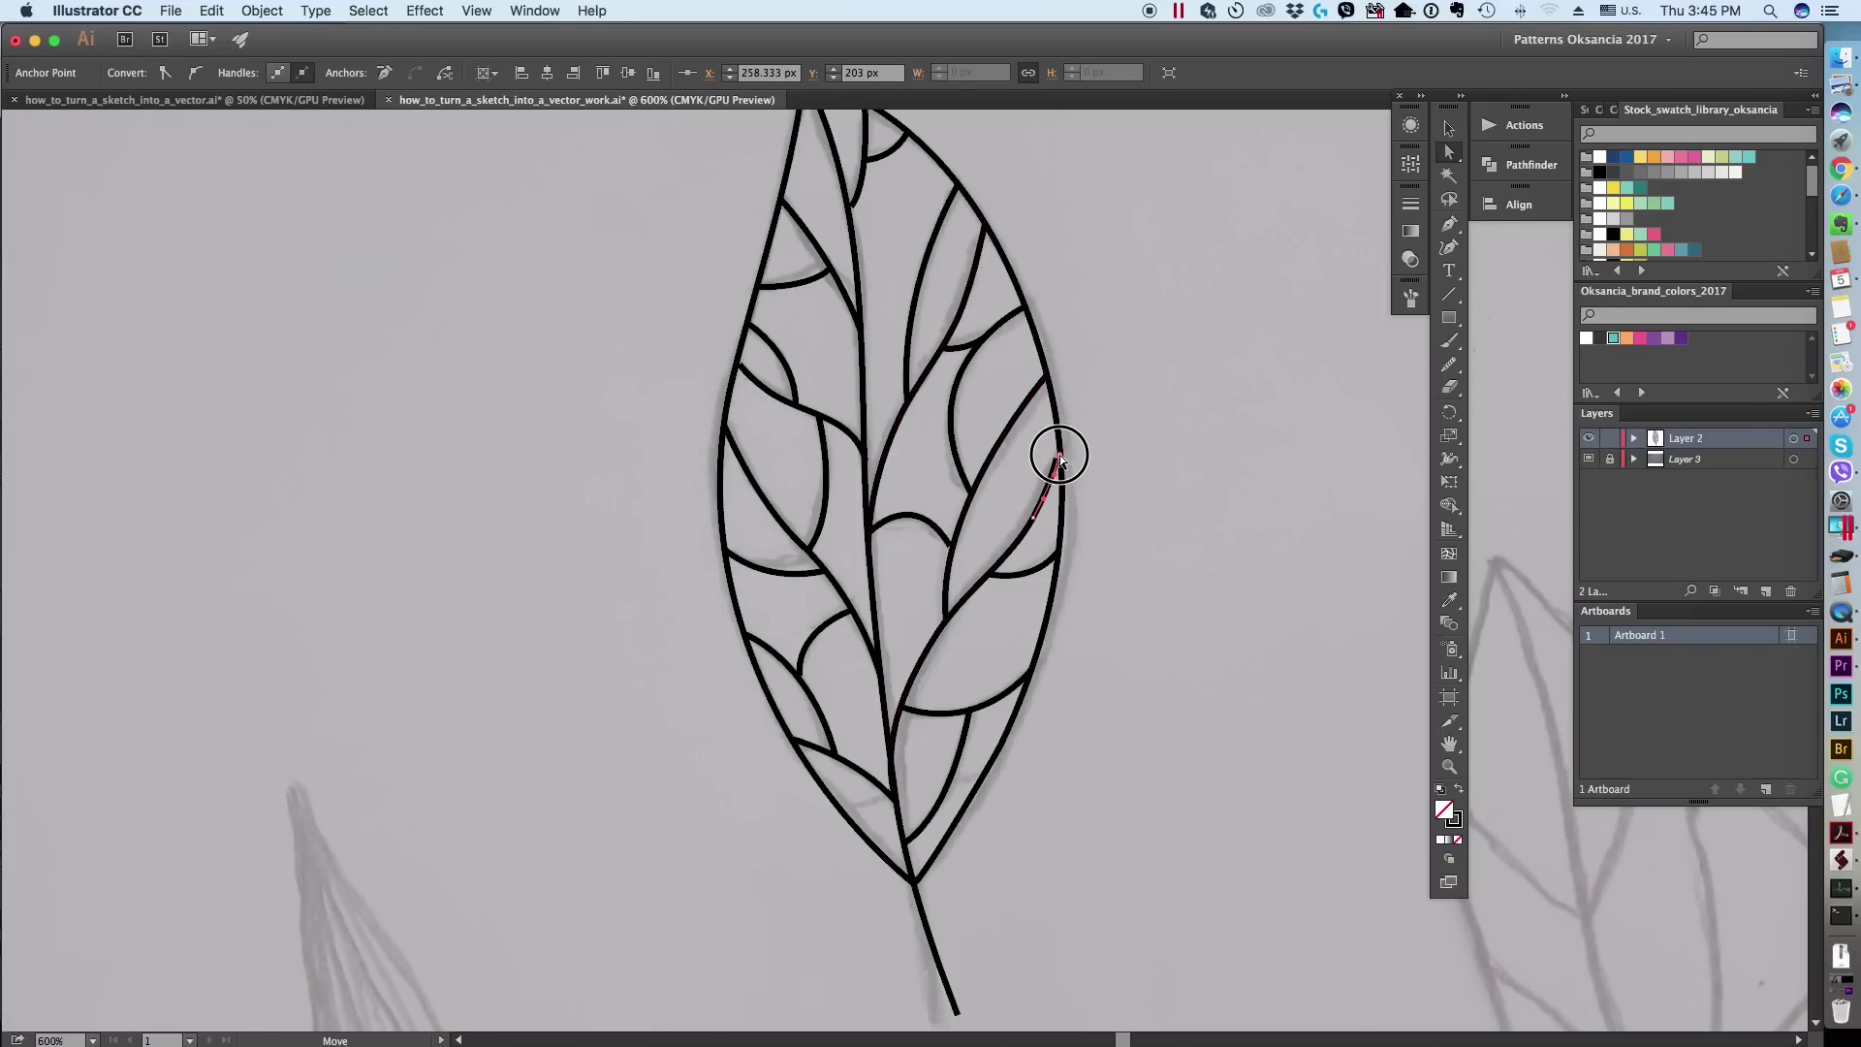
Step: Move the loose end anchors of the arched vein beside the midrib and the curved lower-left branch onto their neighbouring veins
left_click(1112, 500)
left_click(951, 548)
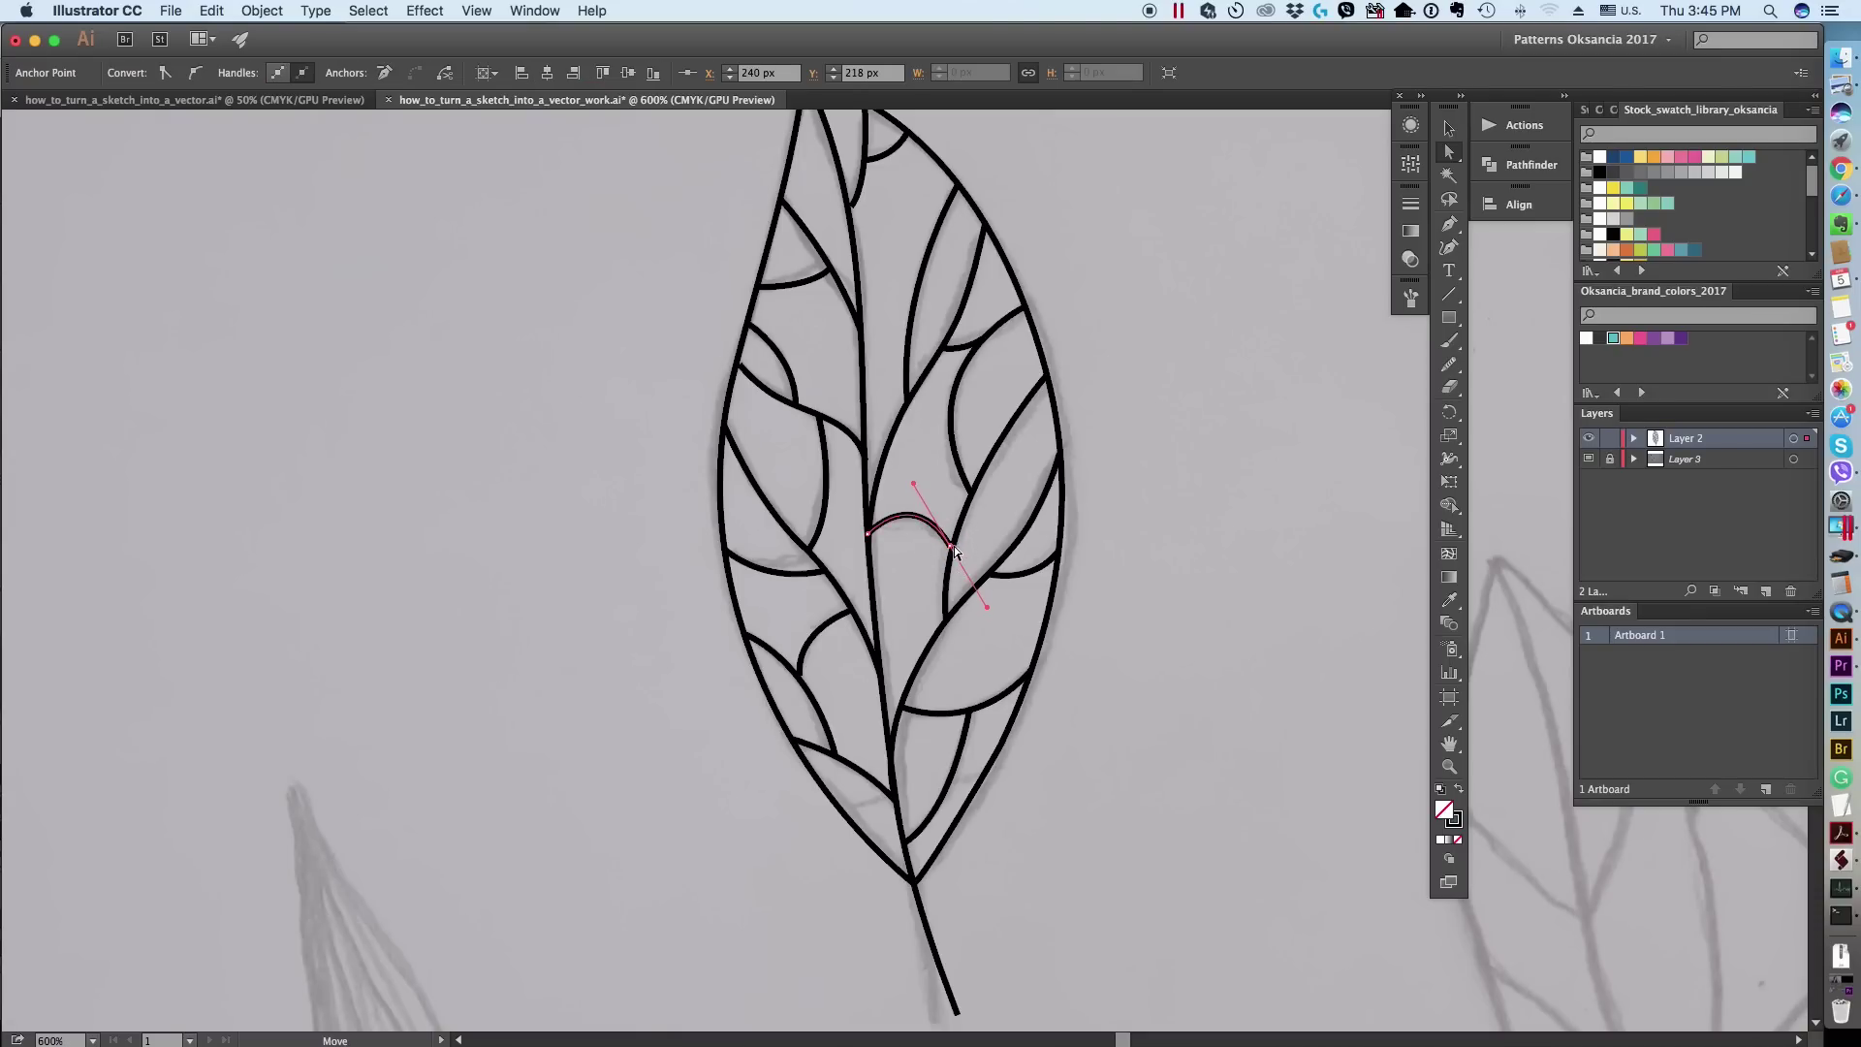
left_click(1177, 441)
left_click_drag(952, 545, 946, 549)
left_click(1195, 434)
left_click_drag(801, 676, 797, 680)
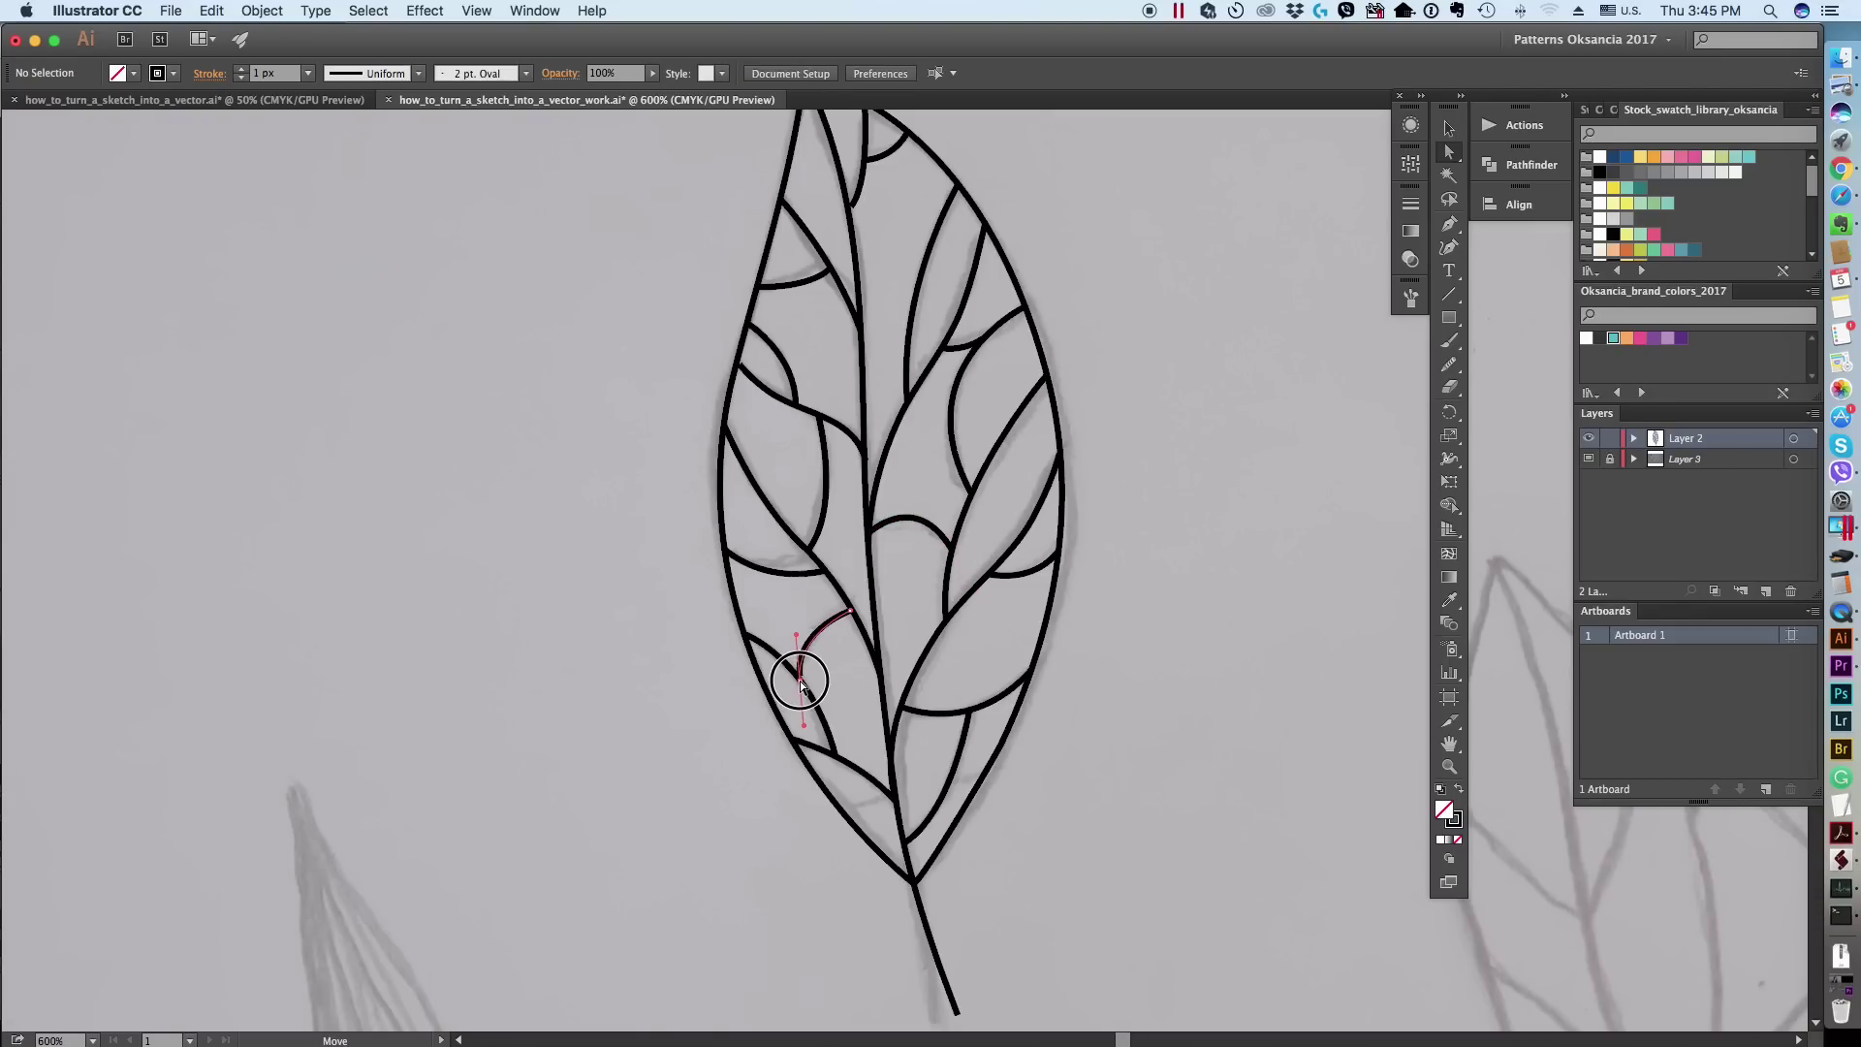
left_click(705, 800)
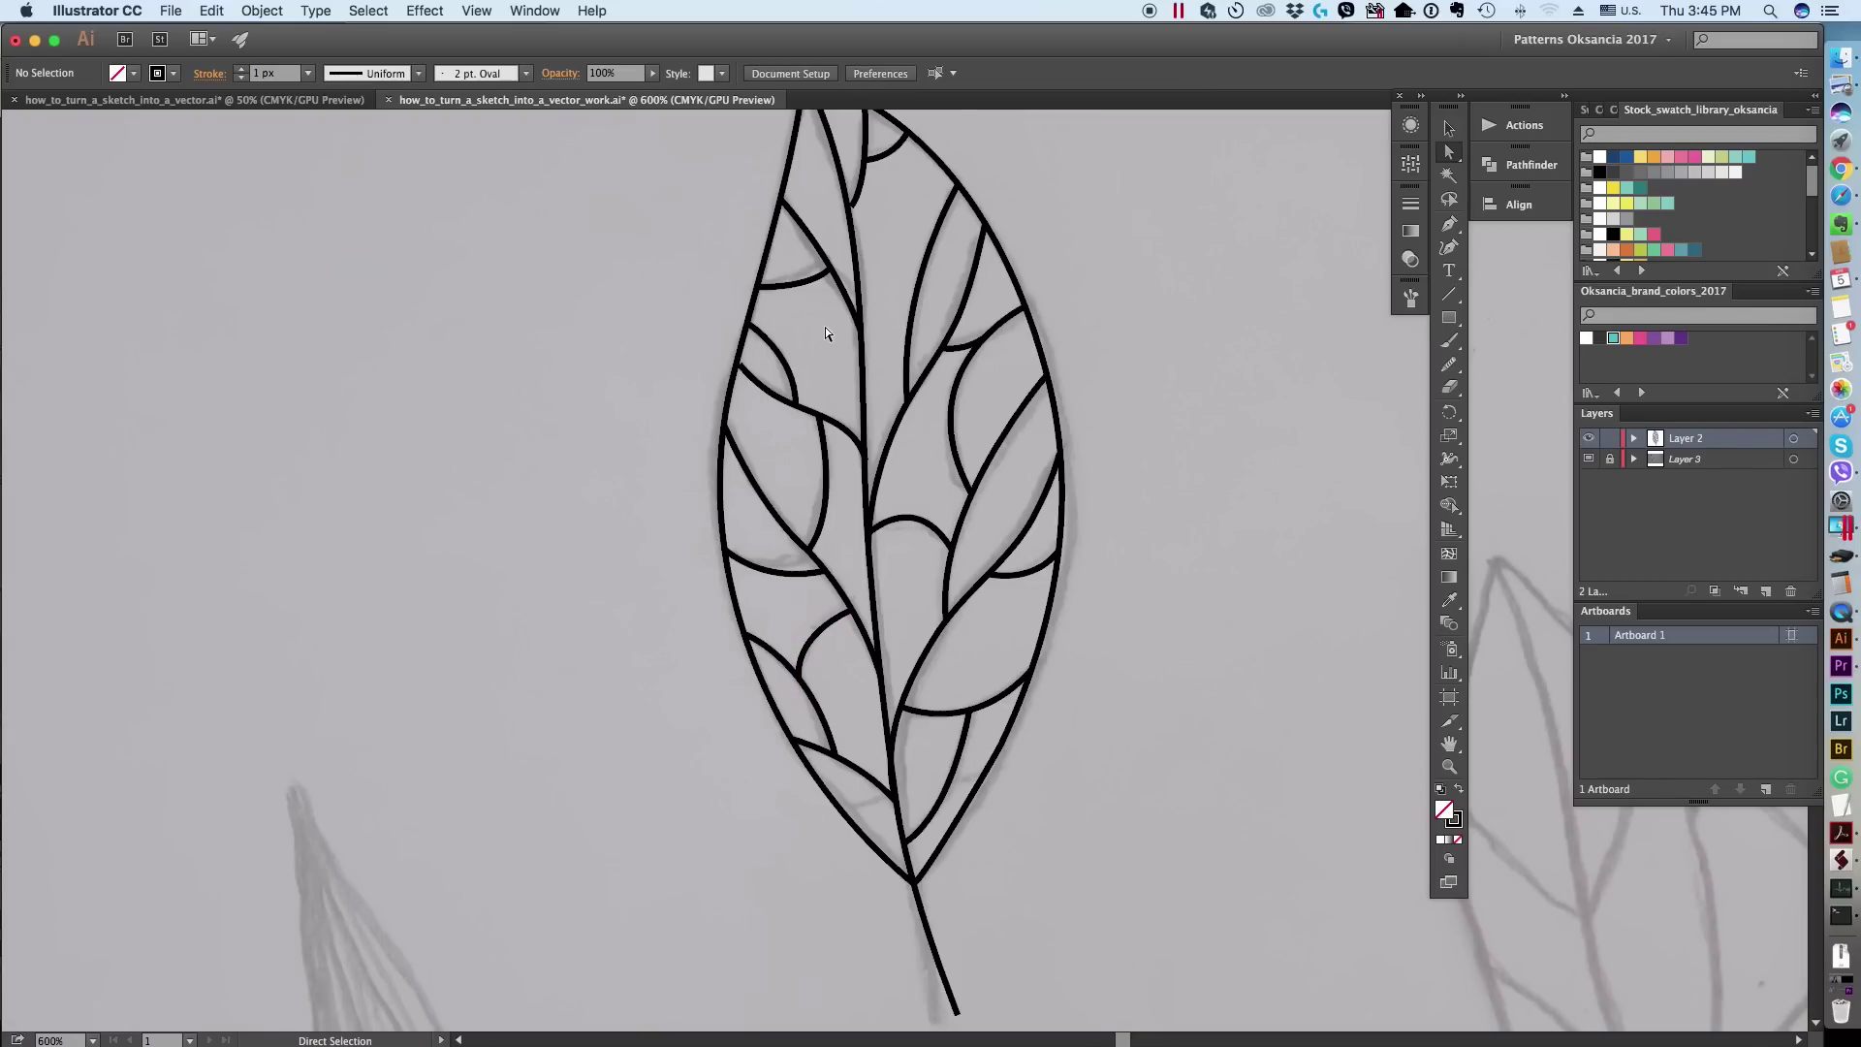
Step: Adjust the end anchors of the upper-left vein and the short veins near the leaf tip so they meet the outline, midrib or adjoining vein
left_click_drag(740, 366, 738, 363)
left_click(688, 514)
left_click_drag(854, 208, 850, 209)
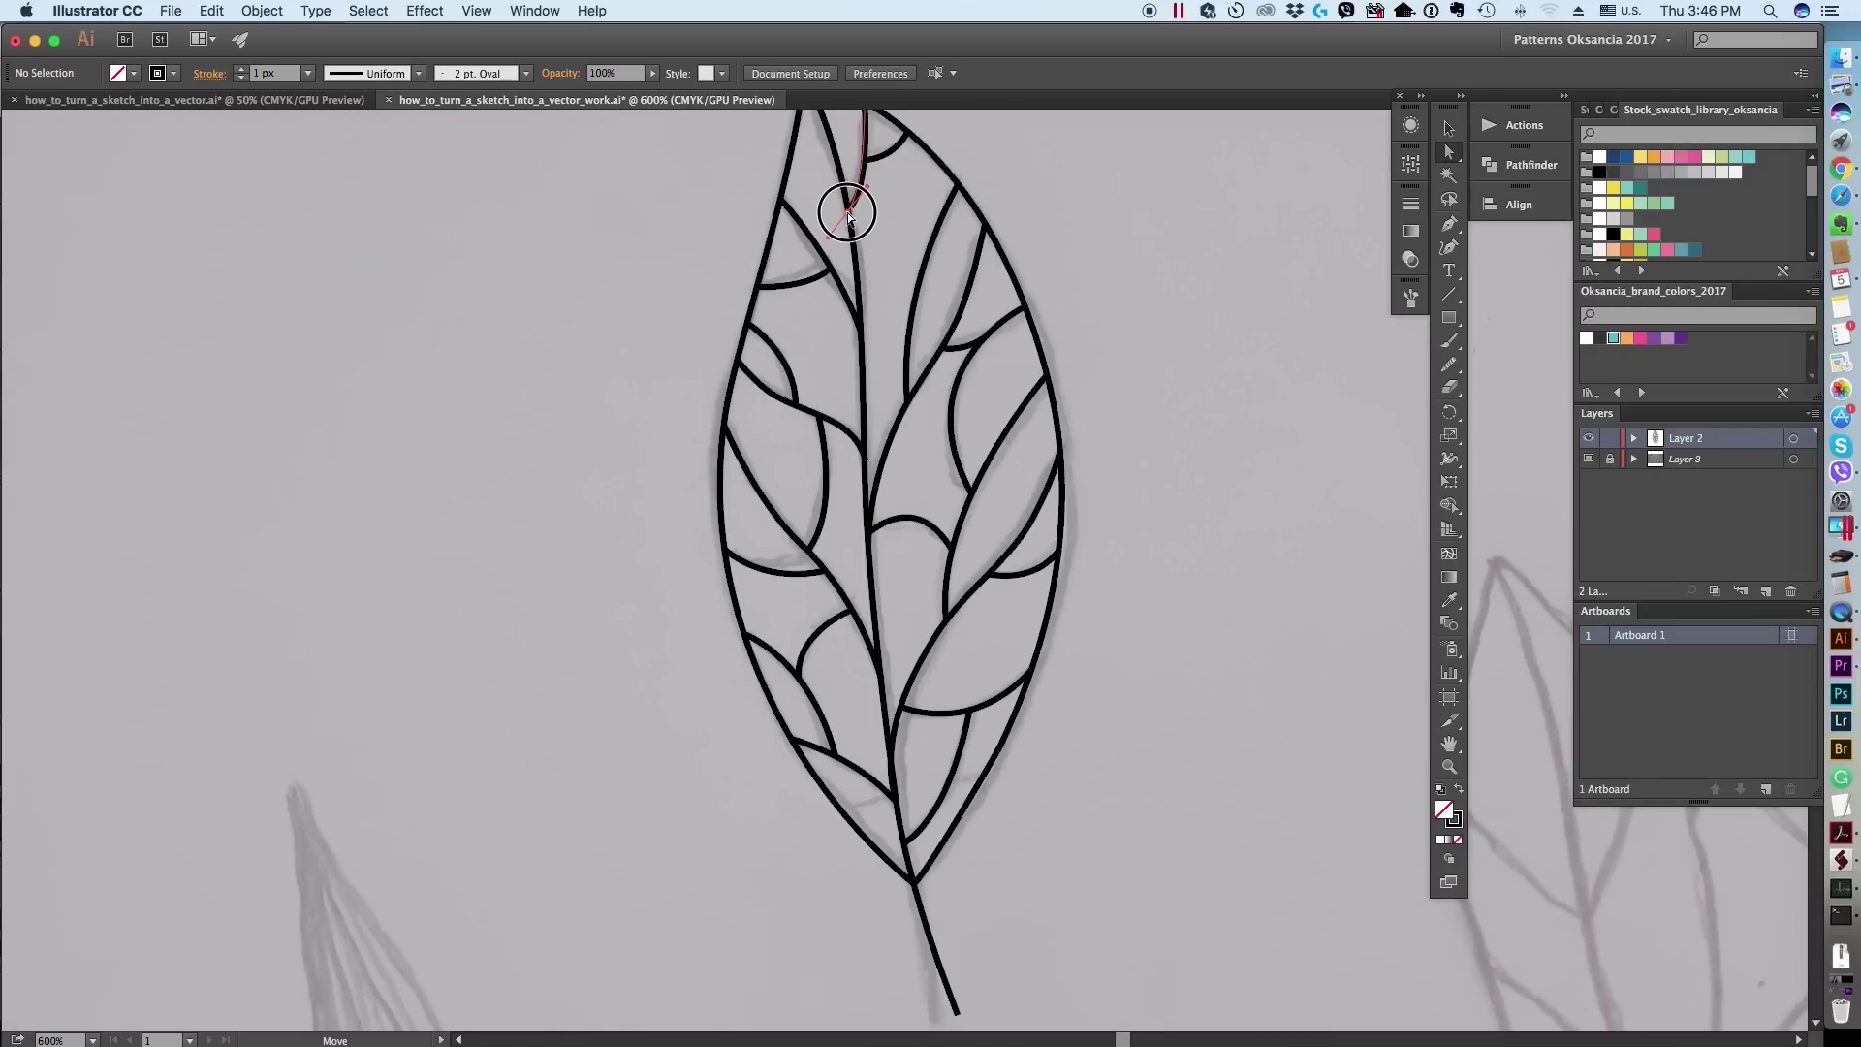
left_click(1073, 265)
left_click_drag(870, 164, 864, 156)
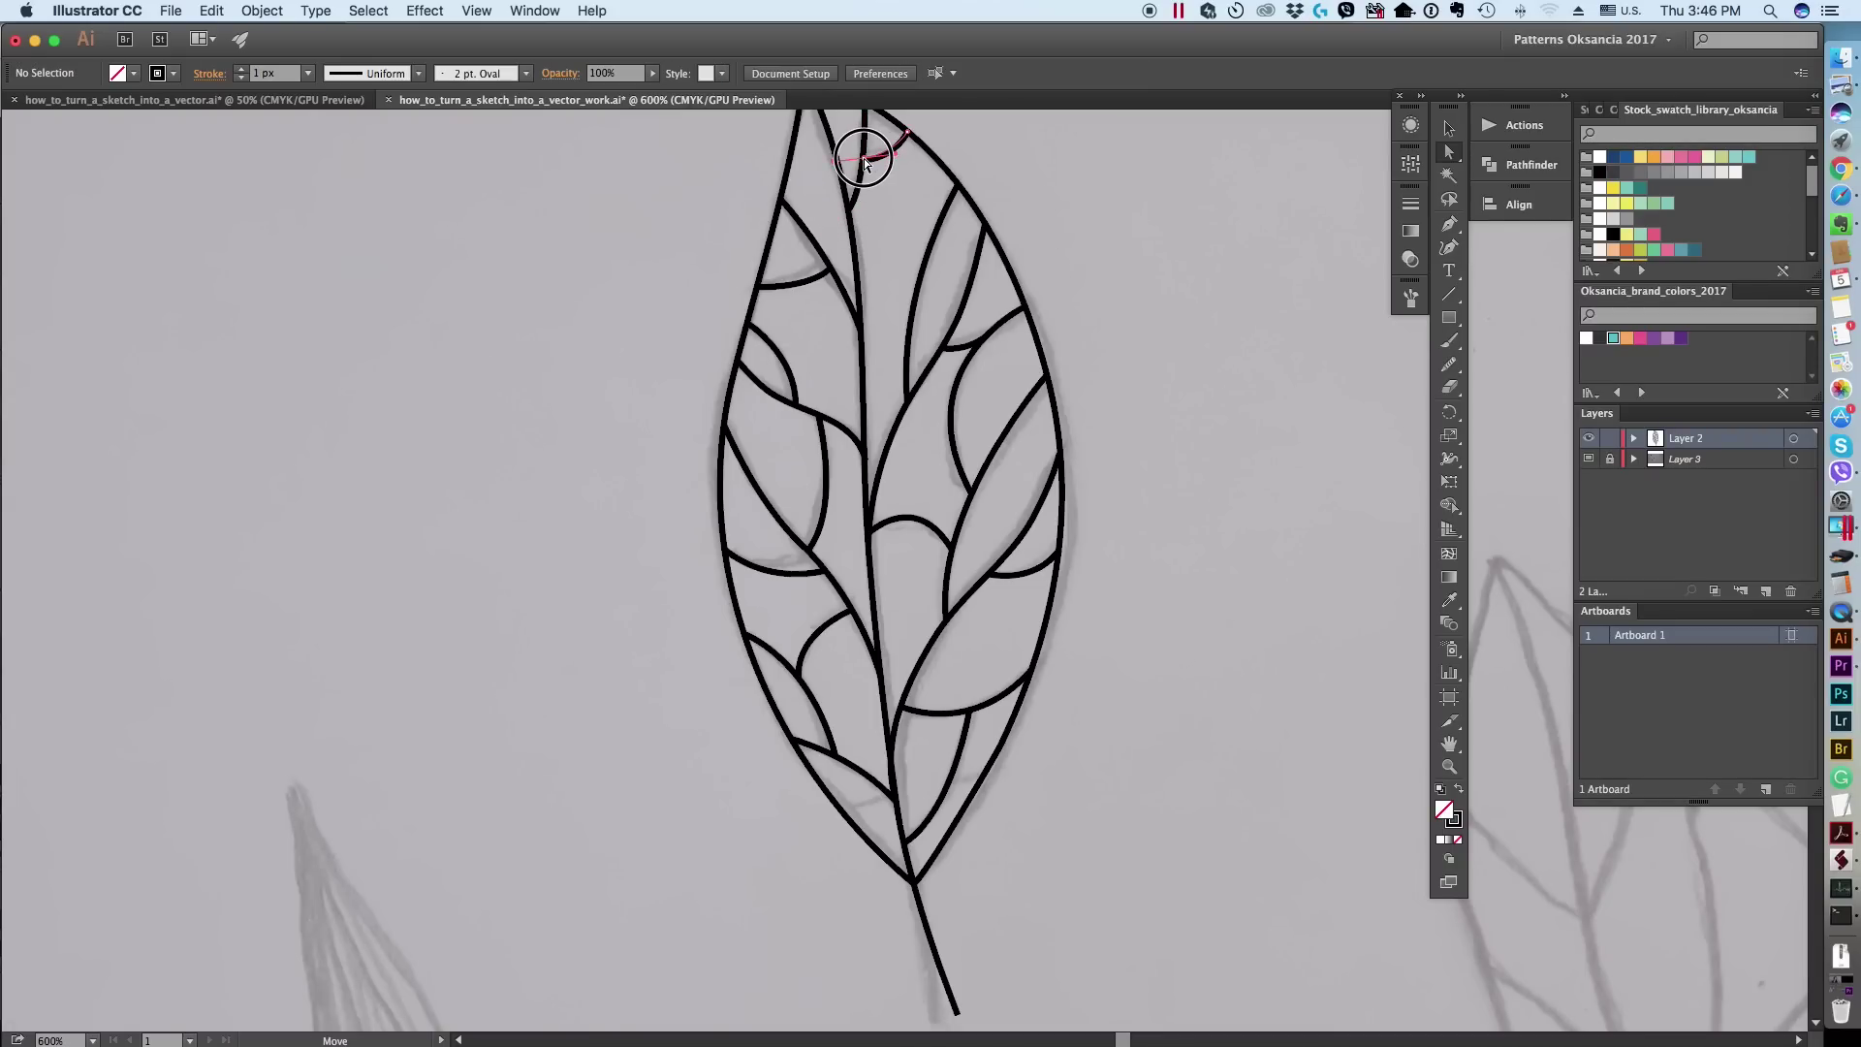
left_click(1171, 509)
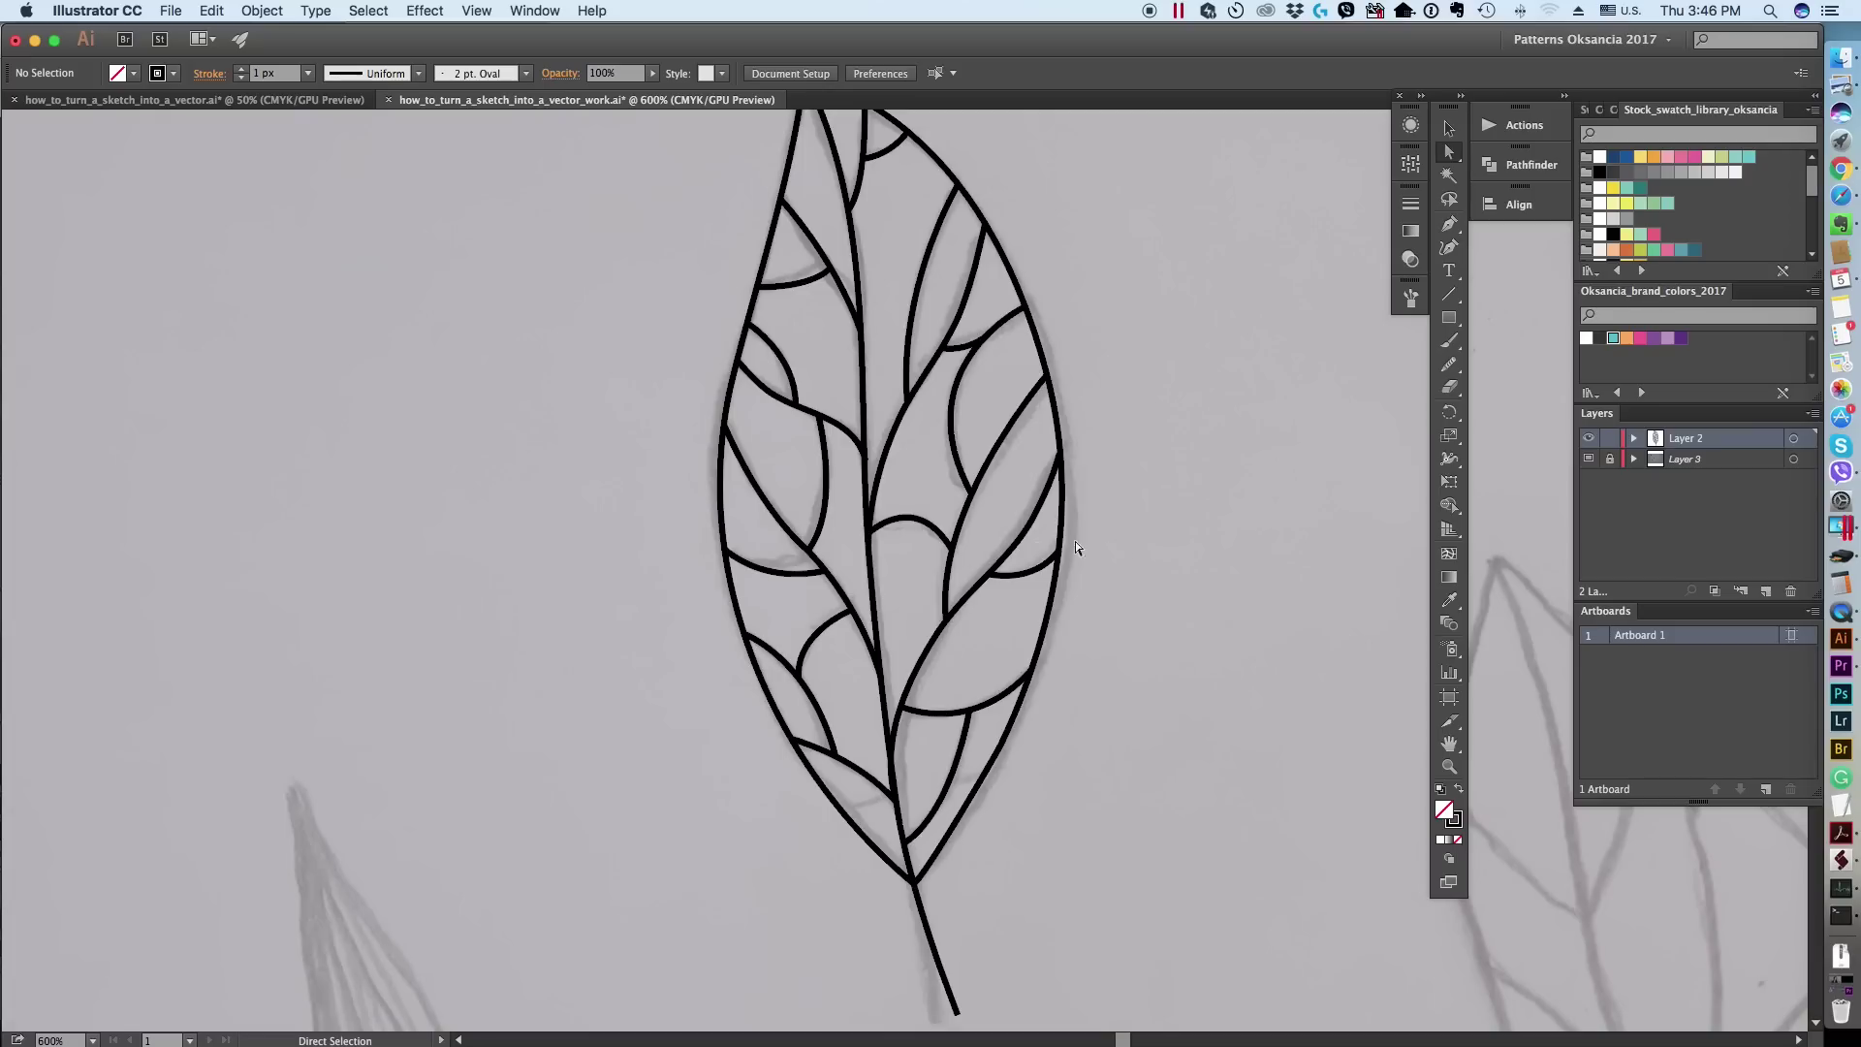
left_click(867, 458)
left_click_drag(868, 462, 859, 449)
left_click(1211, 382)
Step: Set the stroke weight of the leaf's outline to 3 px
left_click(1448, 744)
left_click_drag(1038, 640, 1032, 739)
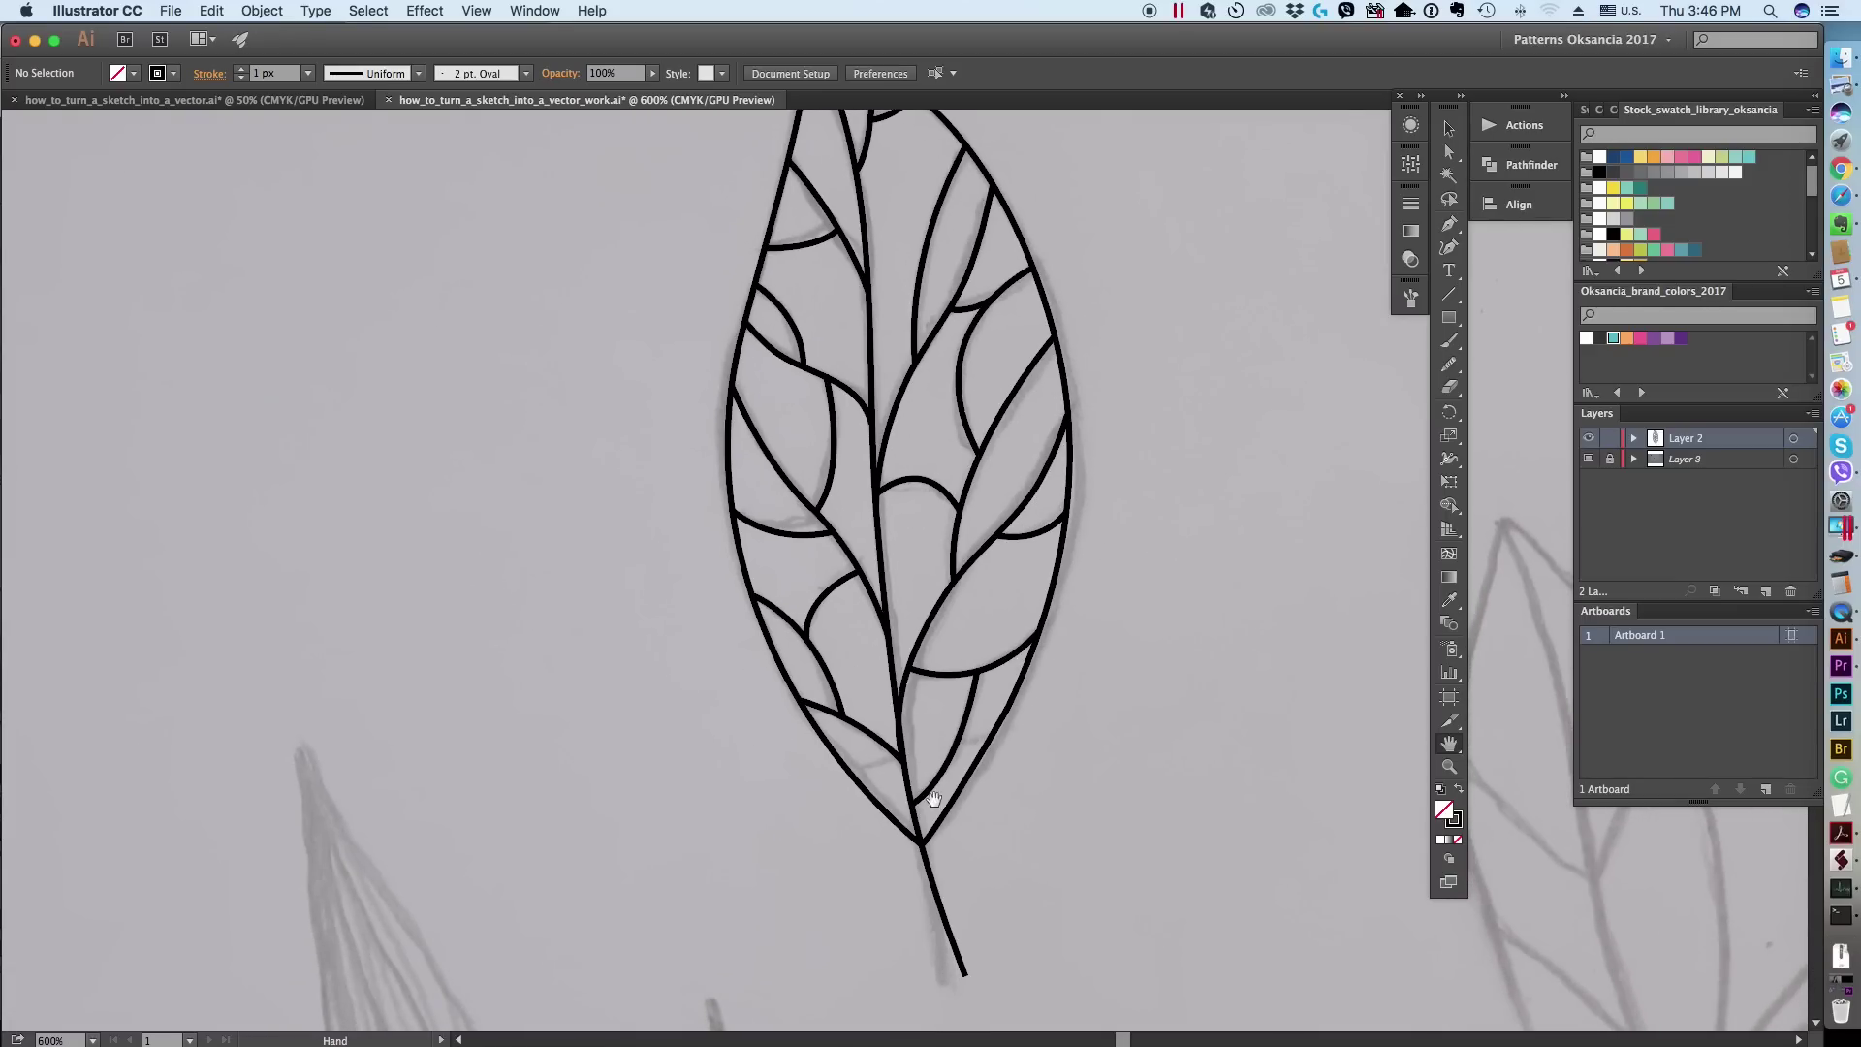
left_click(1449, 766)
left_click(914, 582, "alt")
left_click(914, 583, "alt")
left_click(1449, 128)
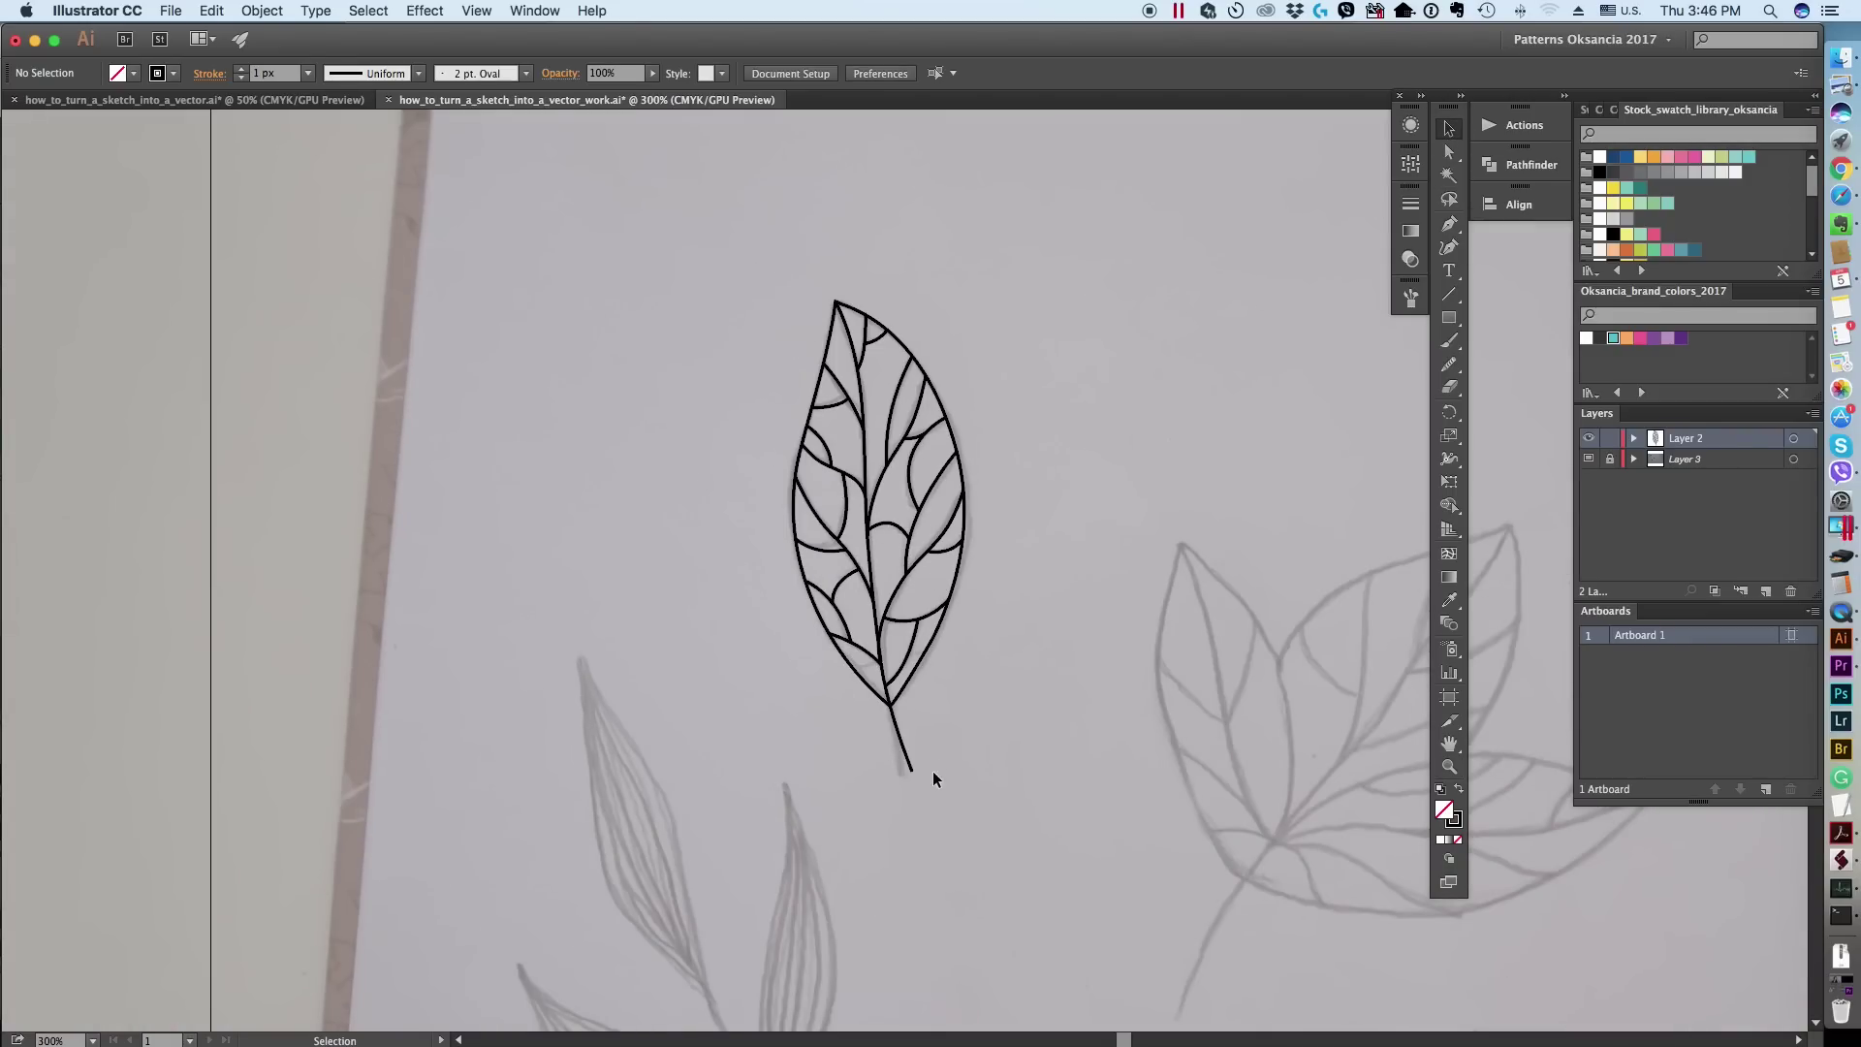
key("super+equal")
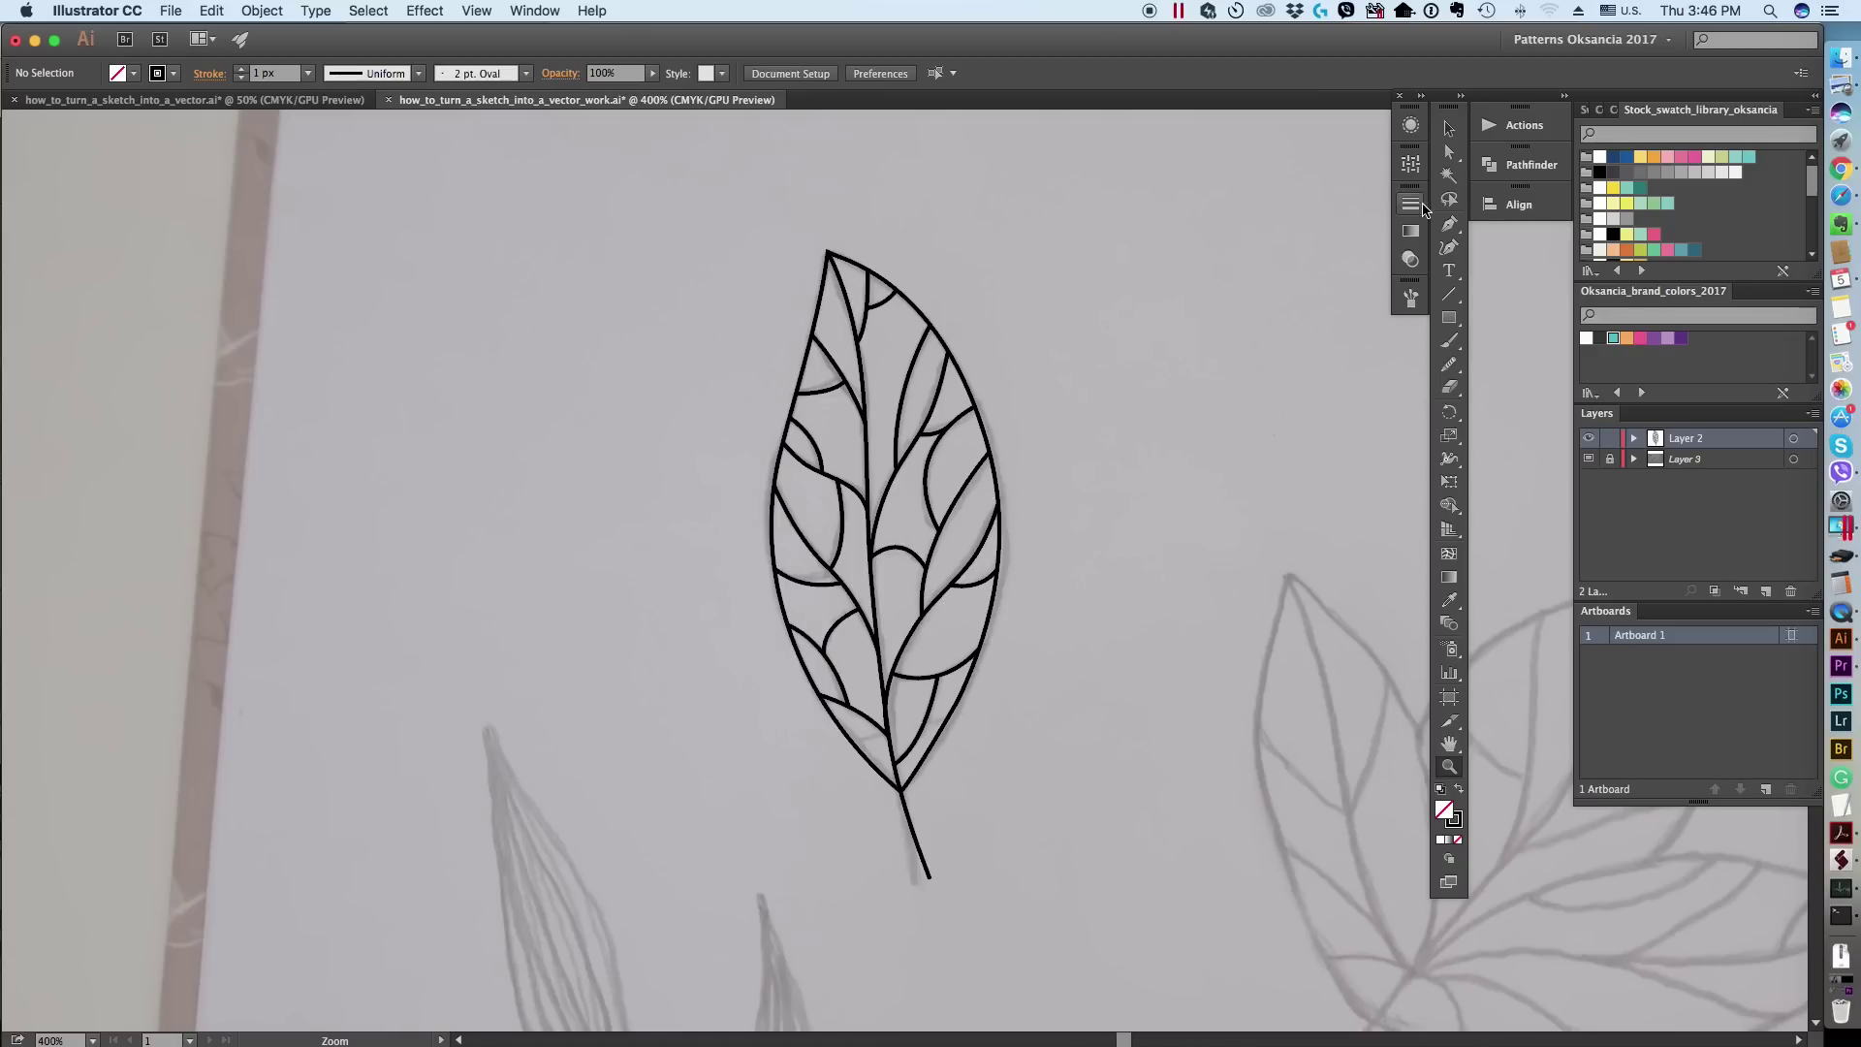
left_click(857, 271)
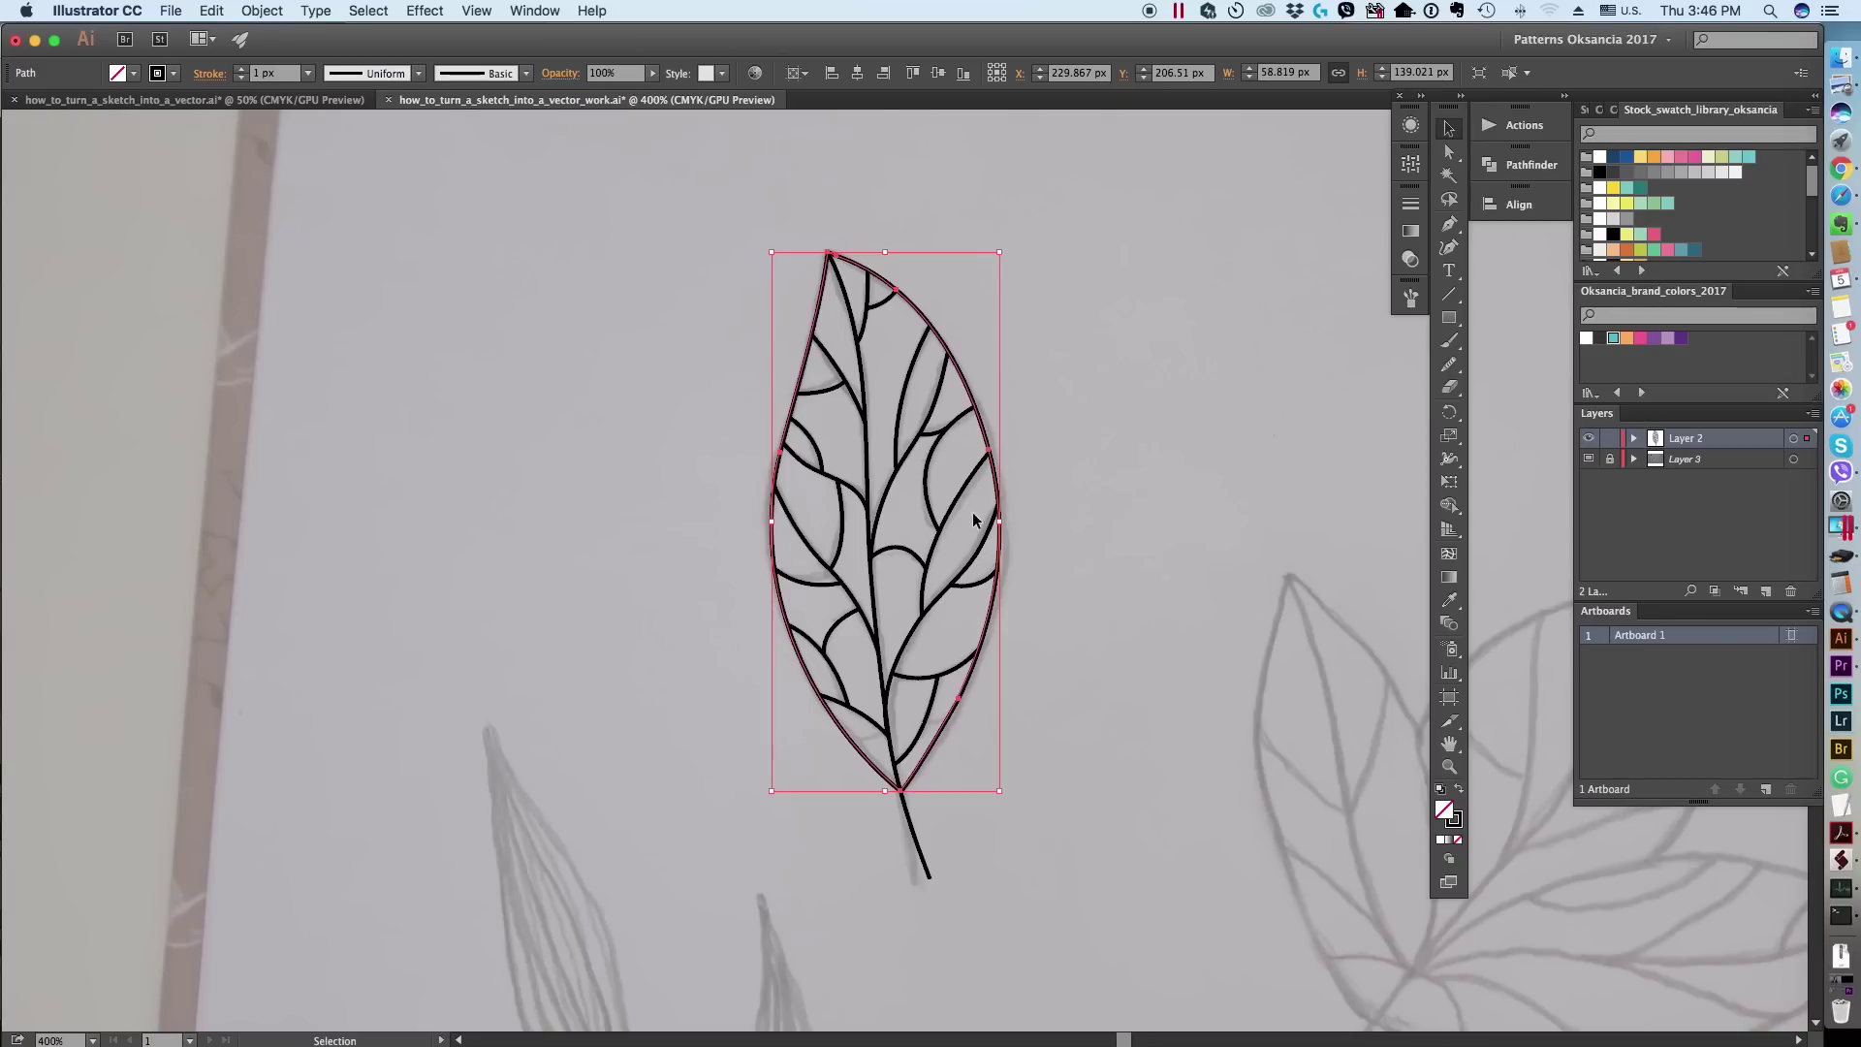
left_click(307, 73)
left_click(338, 158)
left_click(596, 611)
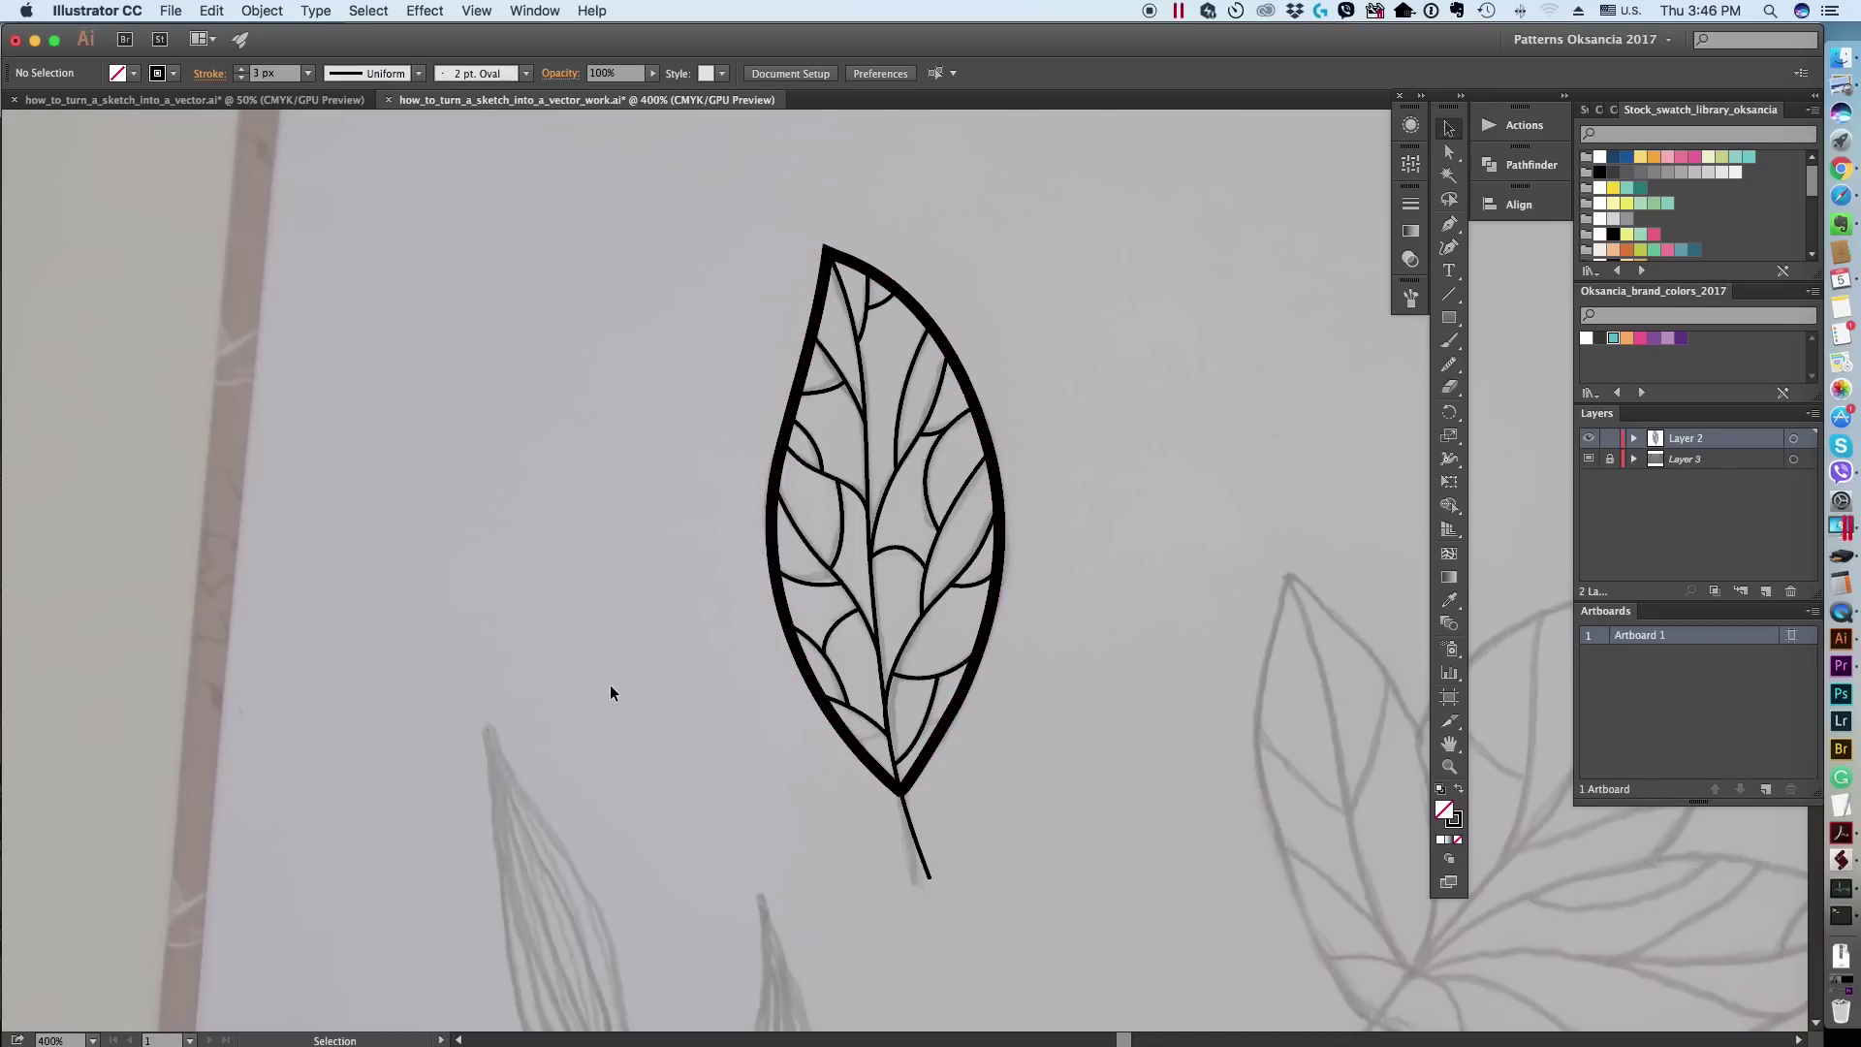
Step: Set the stroke weight of the leaf's midrib and stem path to 2 px
left_click(1447, 769)
left_click(979, 613, "alt")
left_click(930, 601, "alt")
left_click(872, 533)
left_click(878, 538)
left_click(877, 538)
left_click(1447, 128)
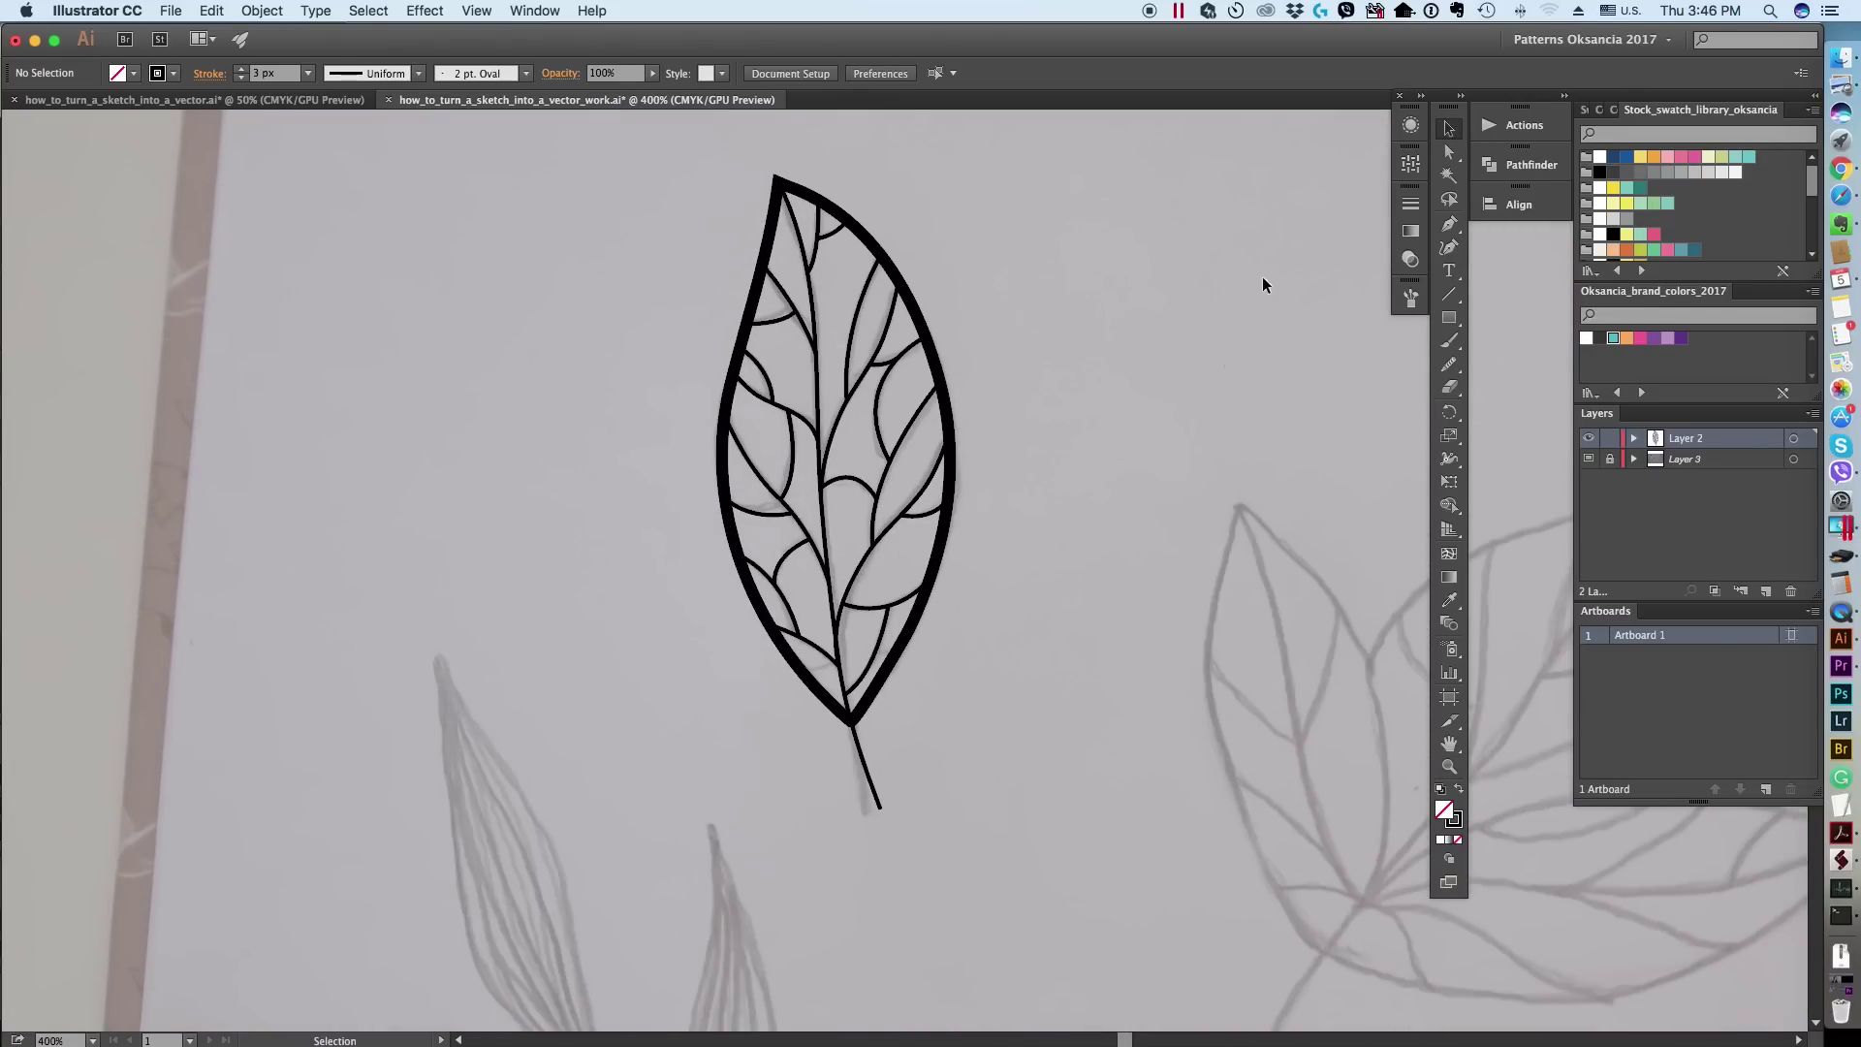
left_click(871, 807)
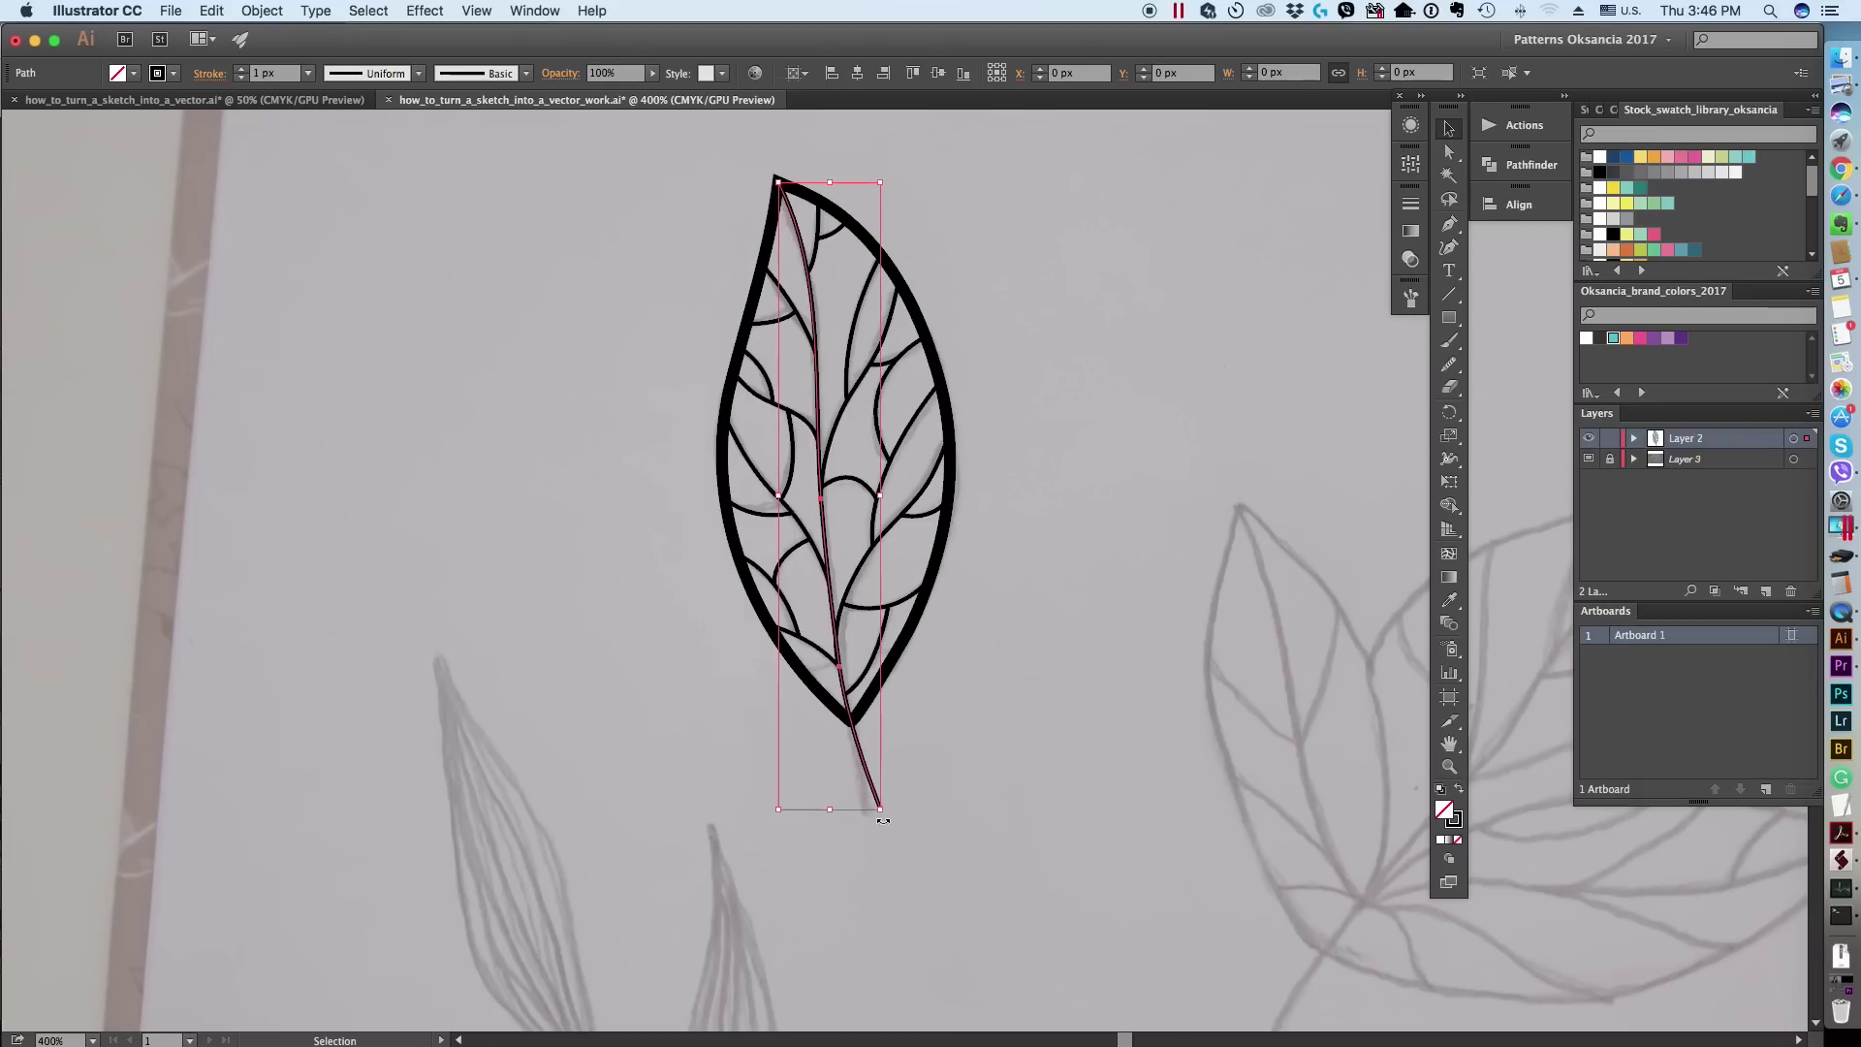
left_click(307, 75)
left_click(329, 118)
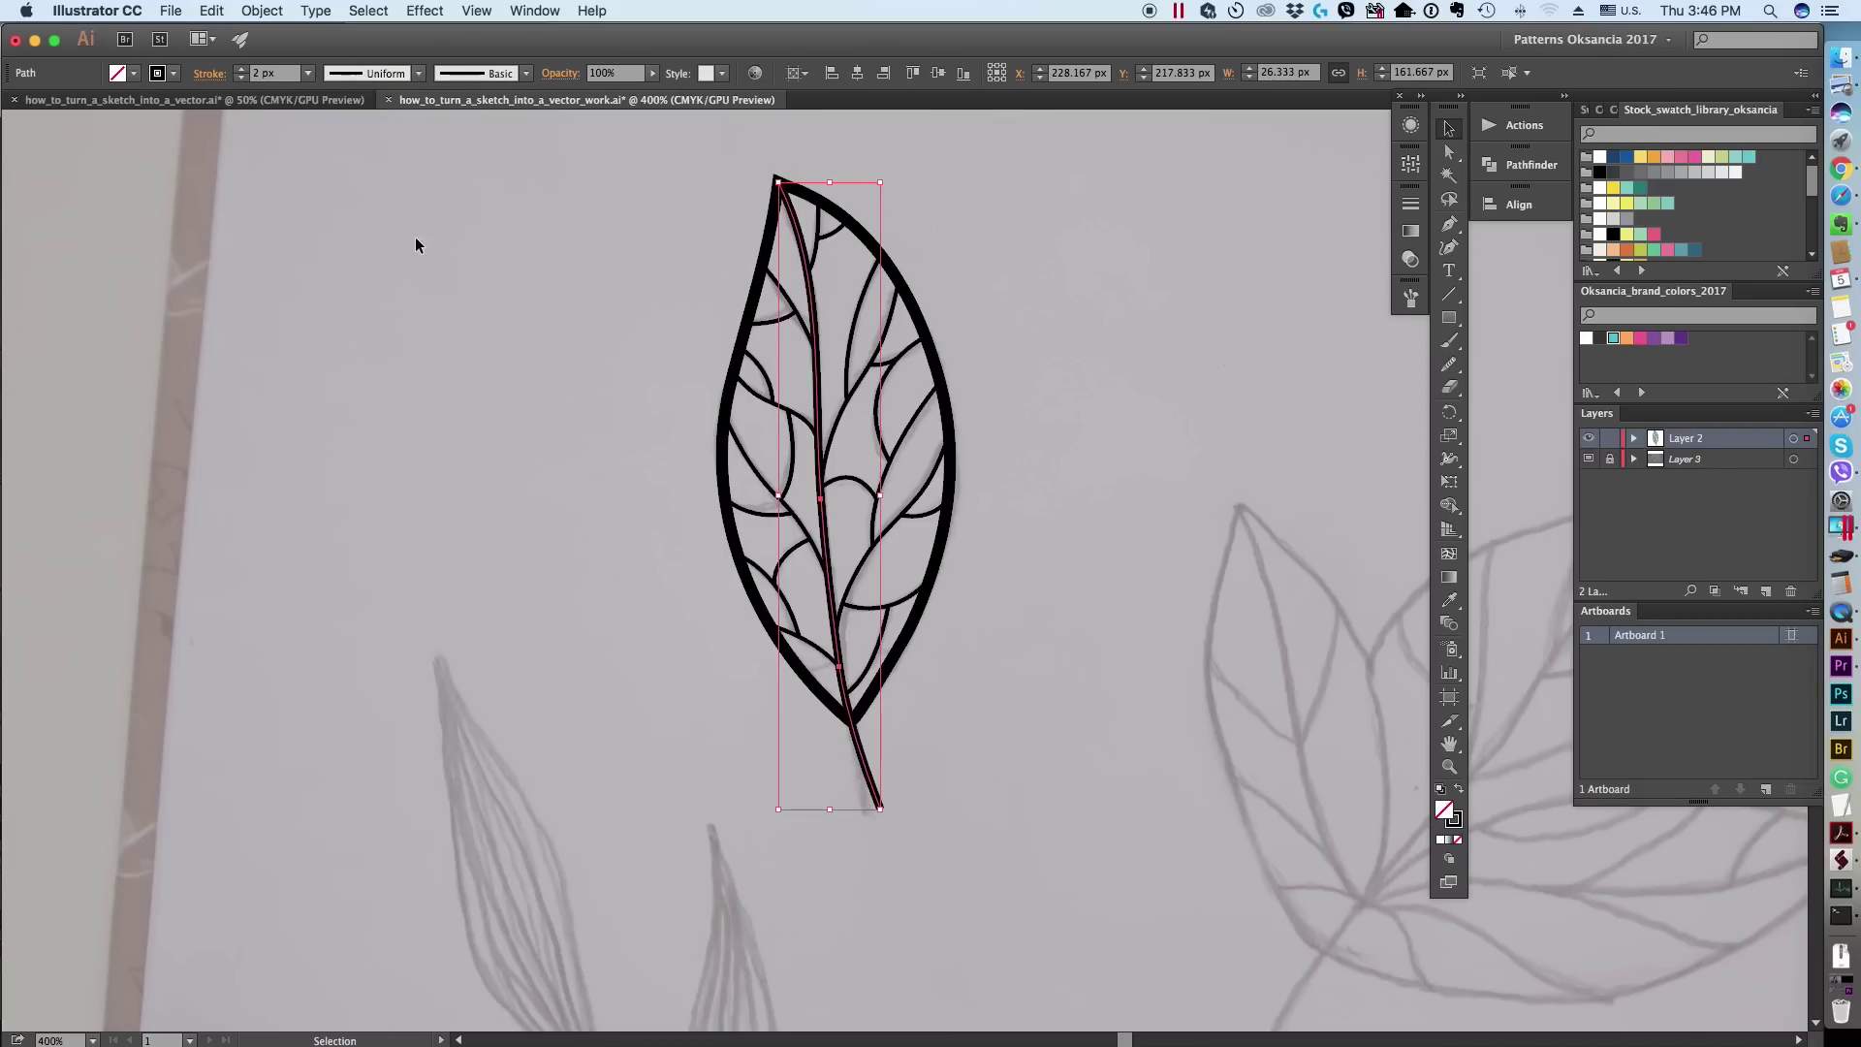
left_click(1022, 576)
Step: Select all paths of the traced leaf and group them
key("z")
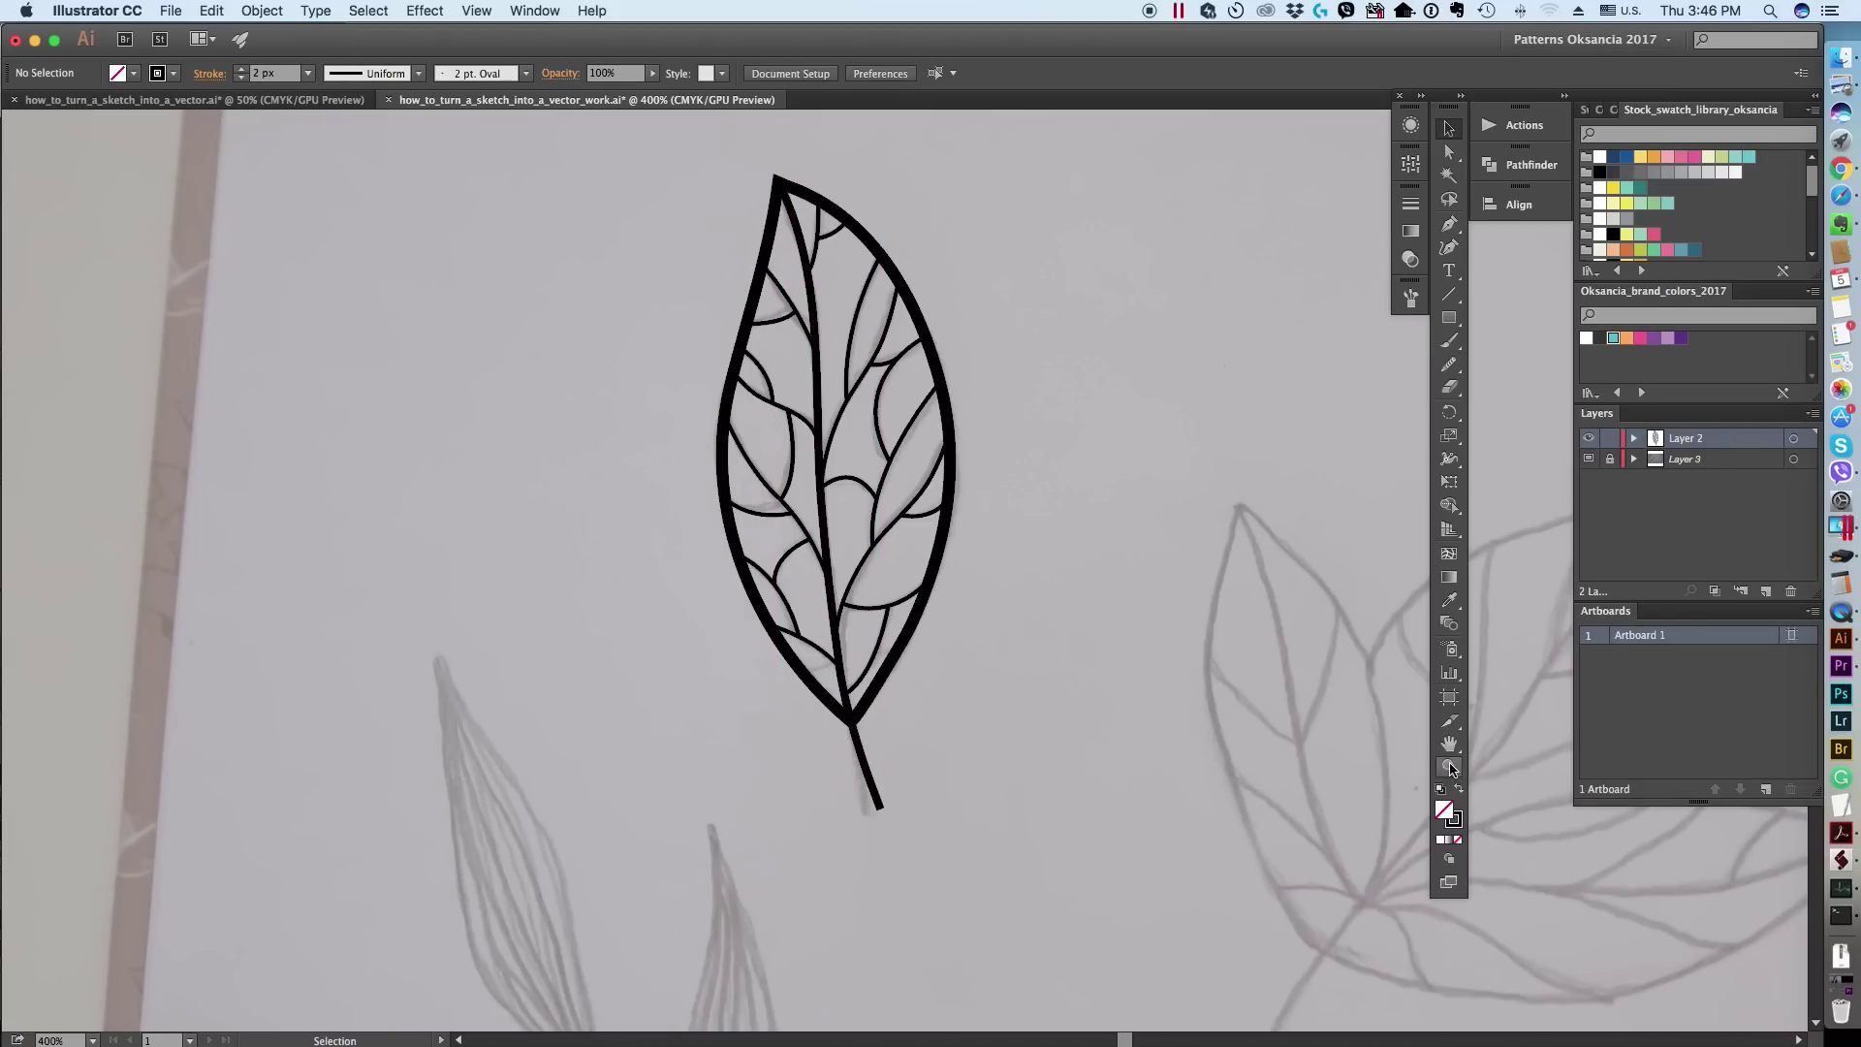
left_click(936, 536, "alt")
left_click(931, 572, "alt")
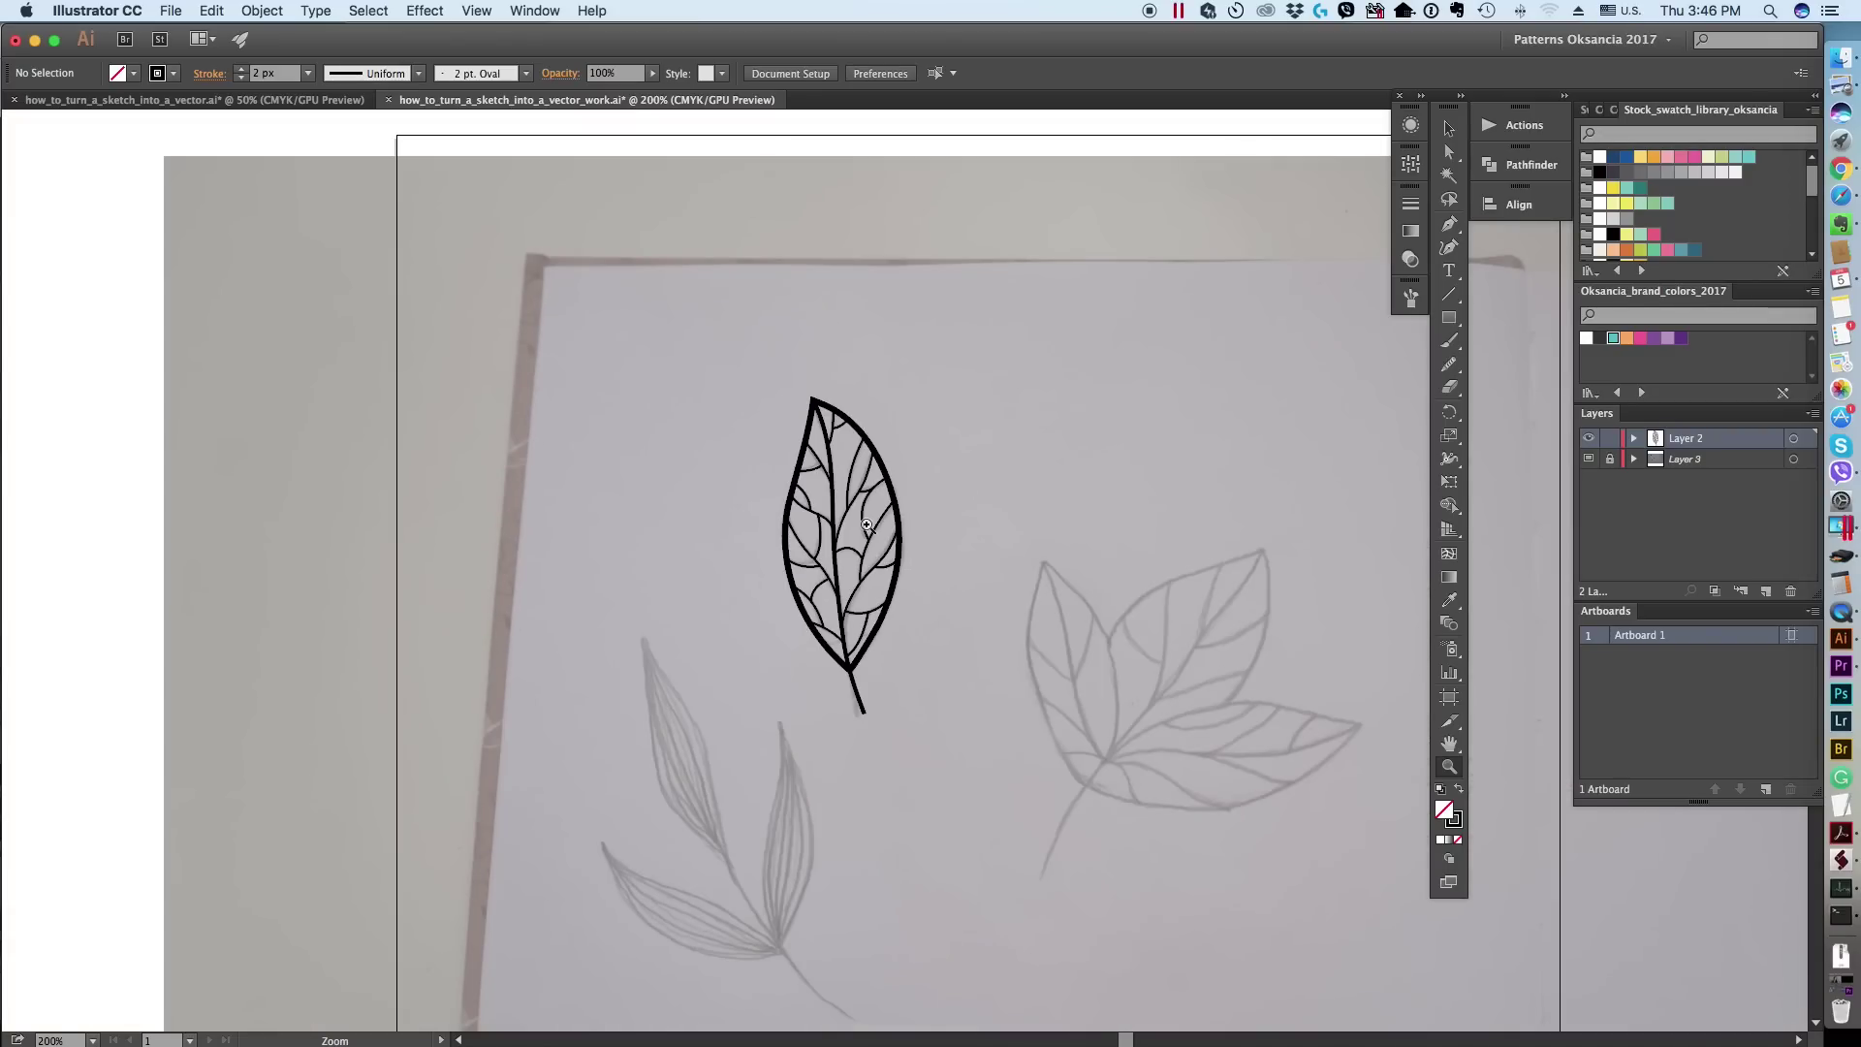
left_click(1448, 129)
left_click_drag(730, 356, 1044, 795)
key("a")
key("v")
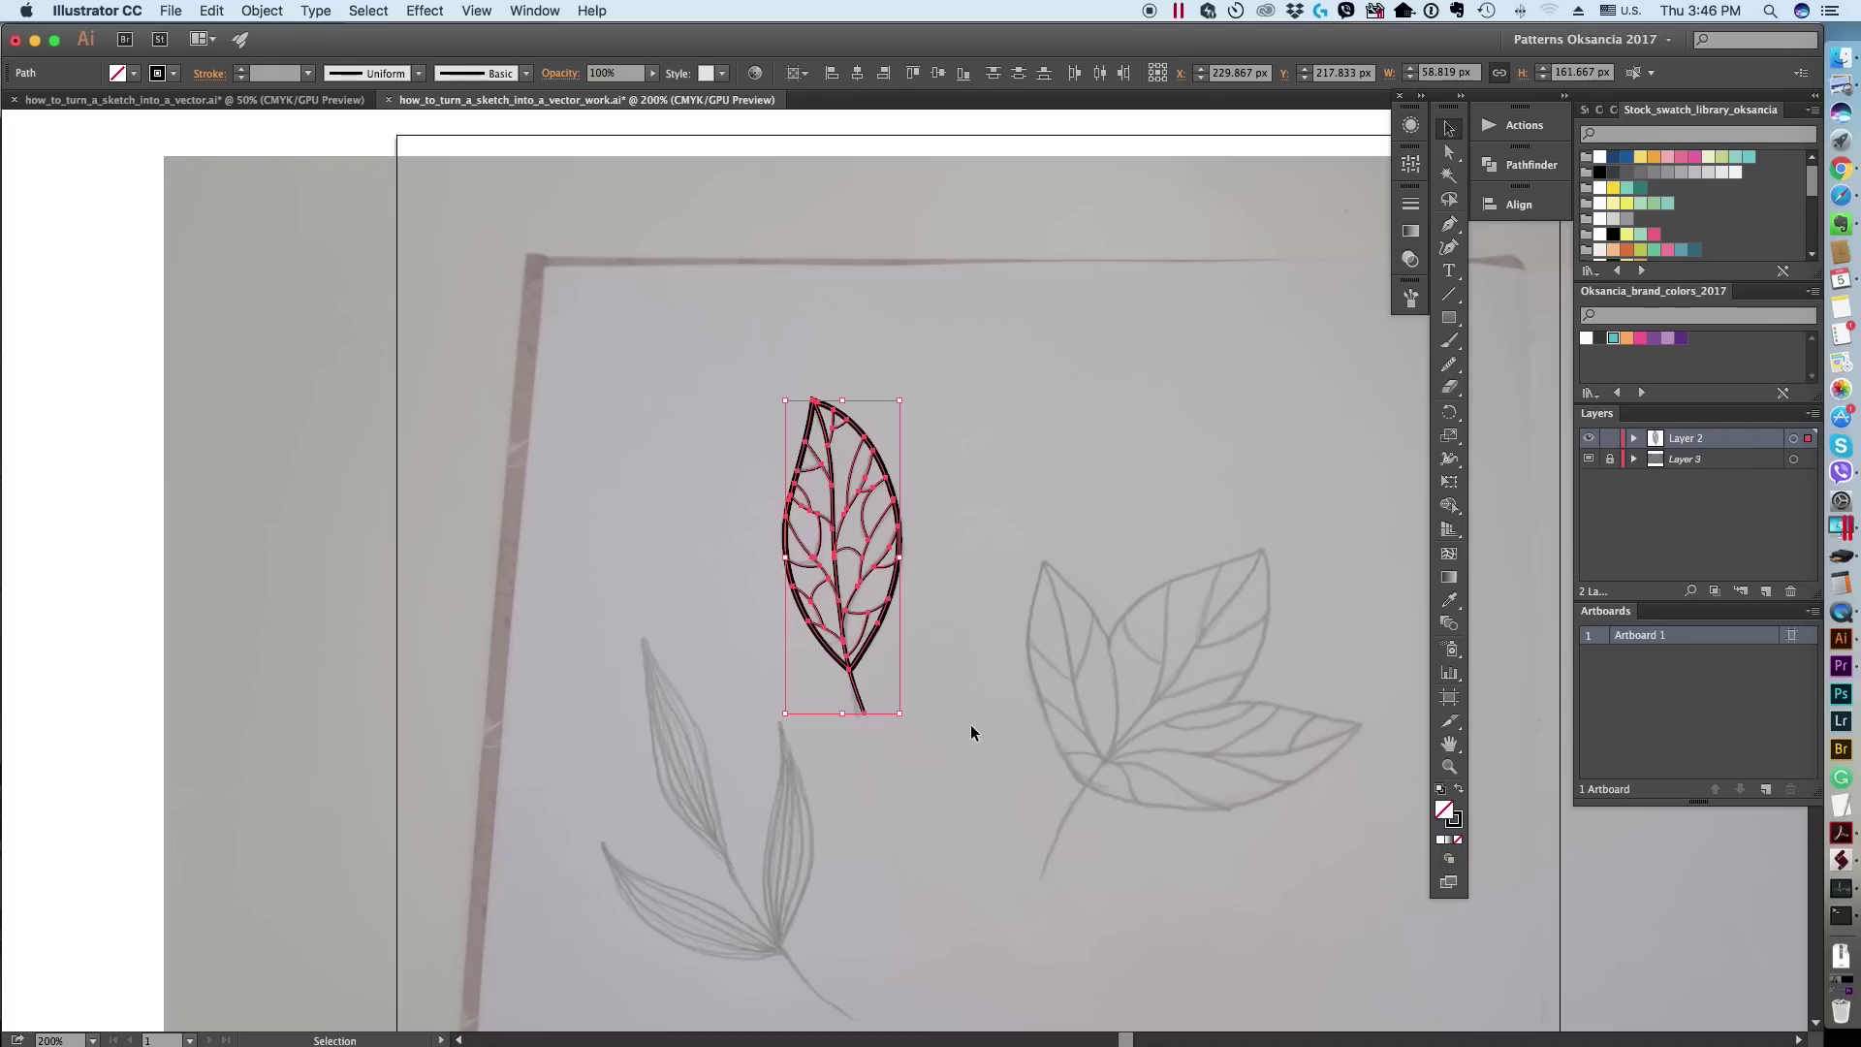
key("a")
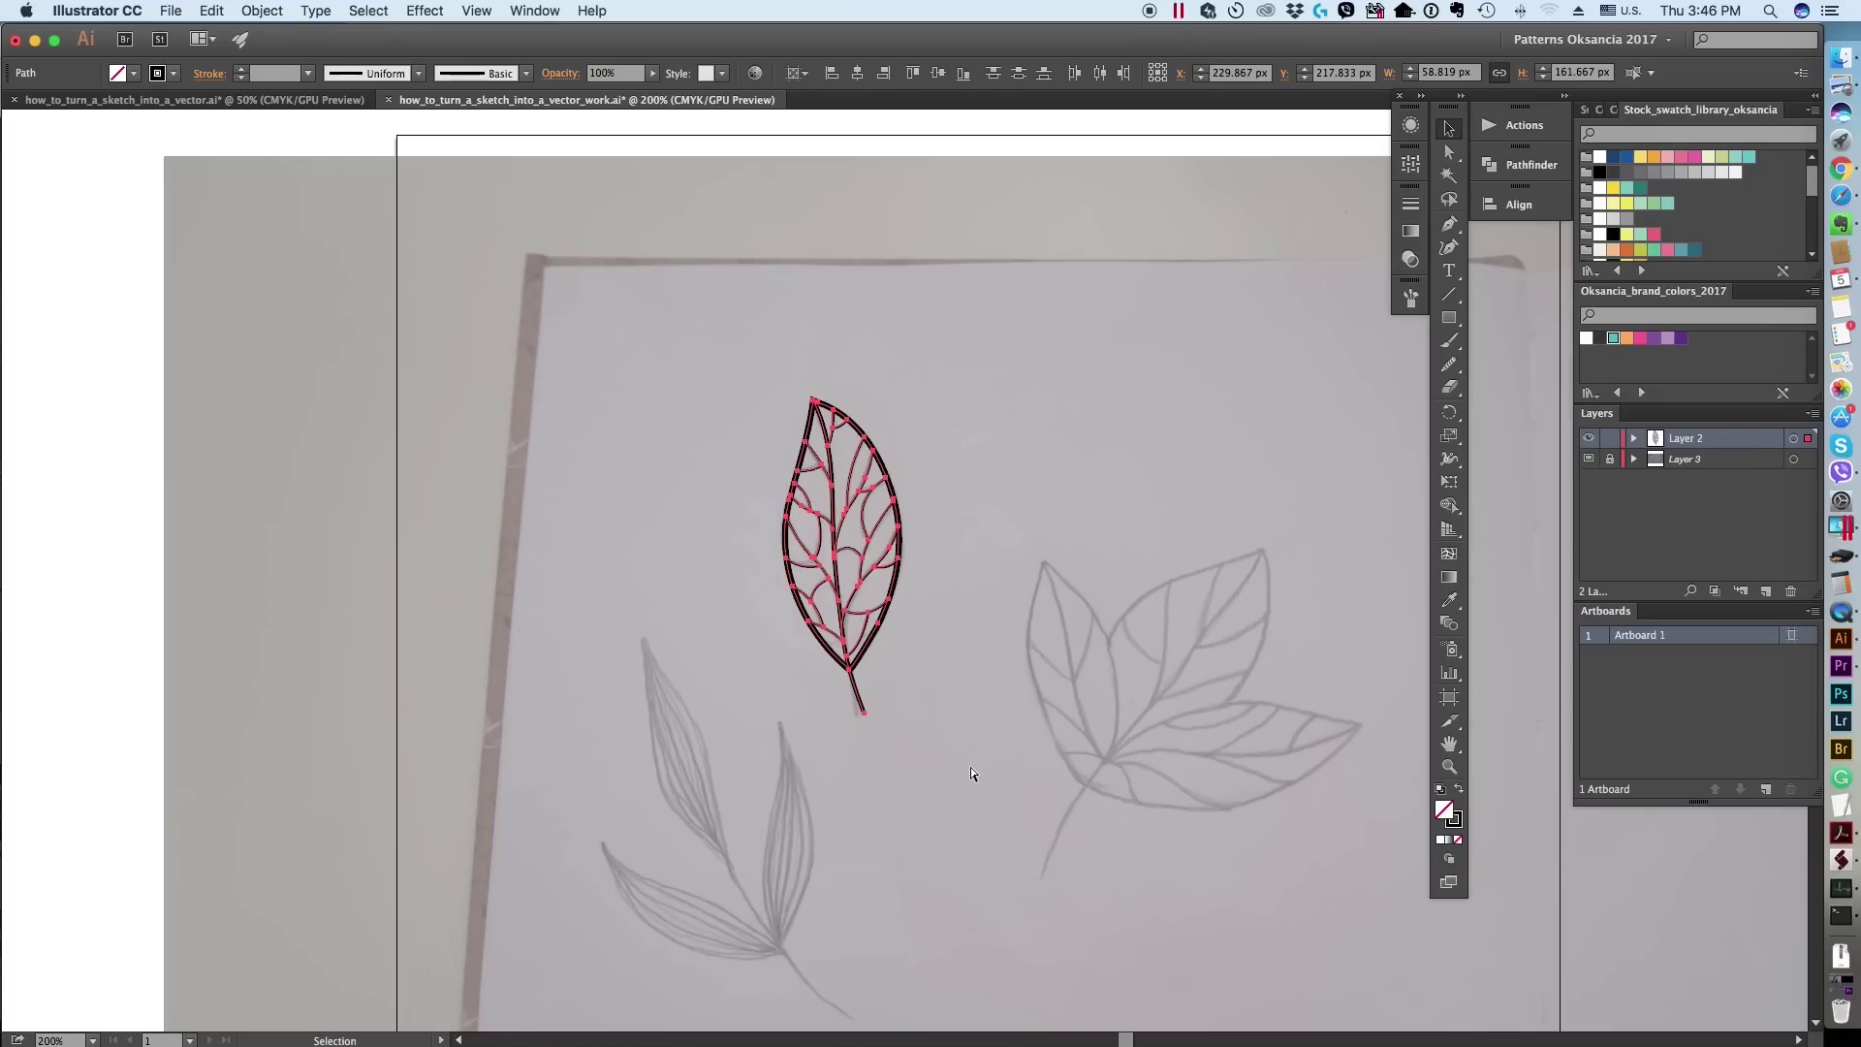
key("v")
key("a")
key("v")
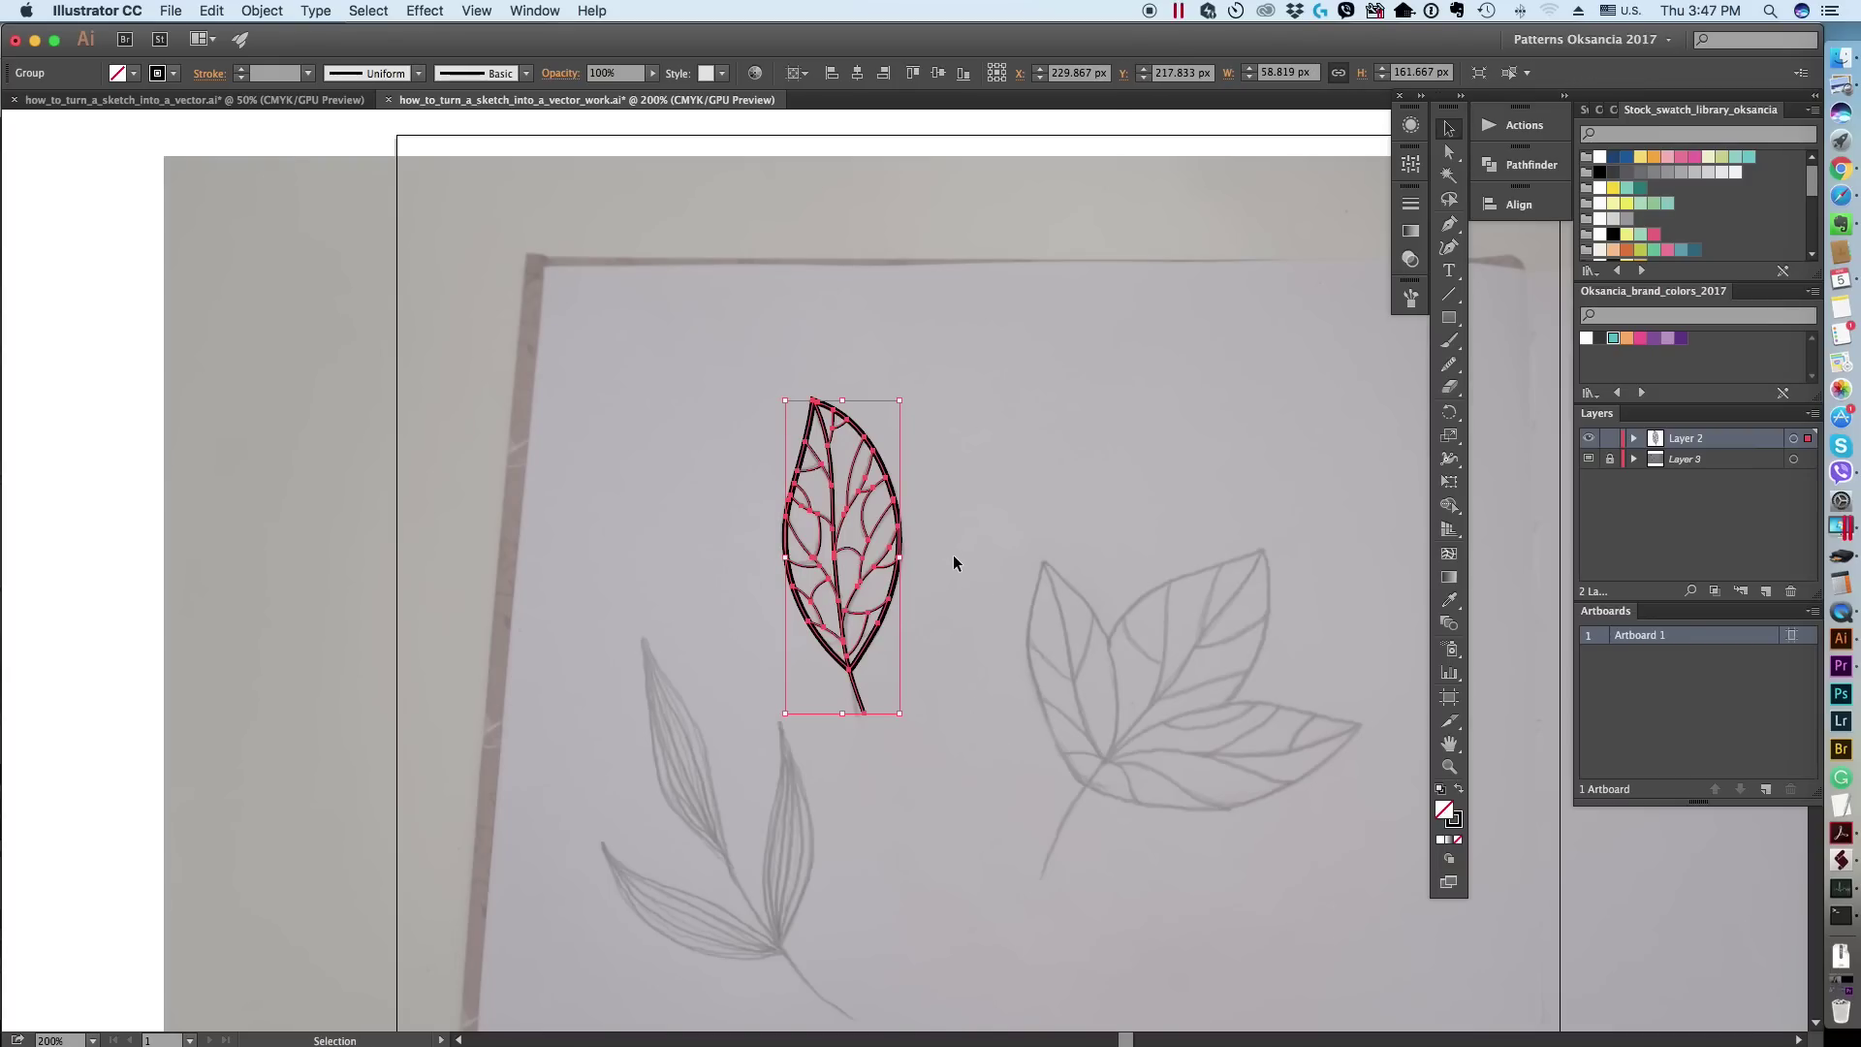
left_click(954, 579)
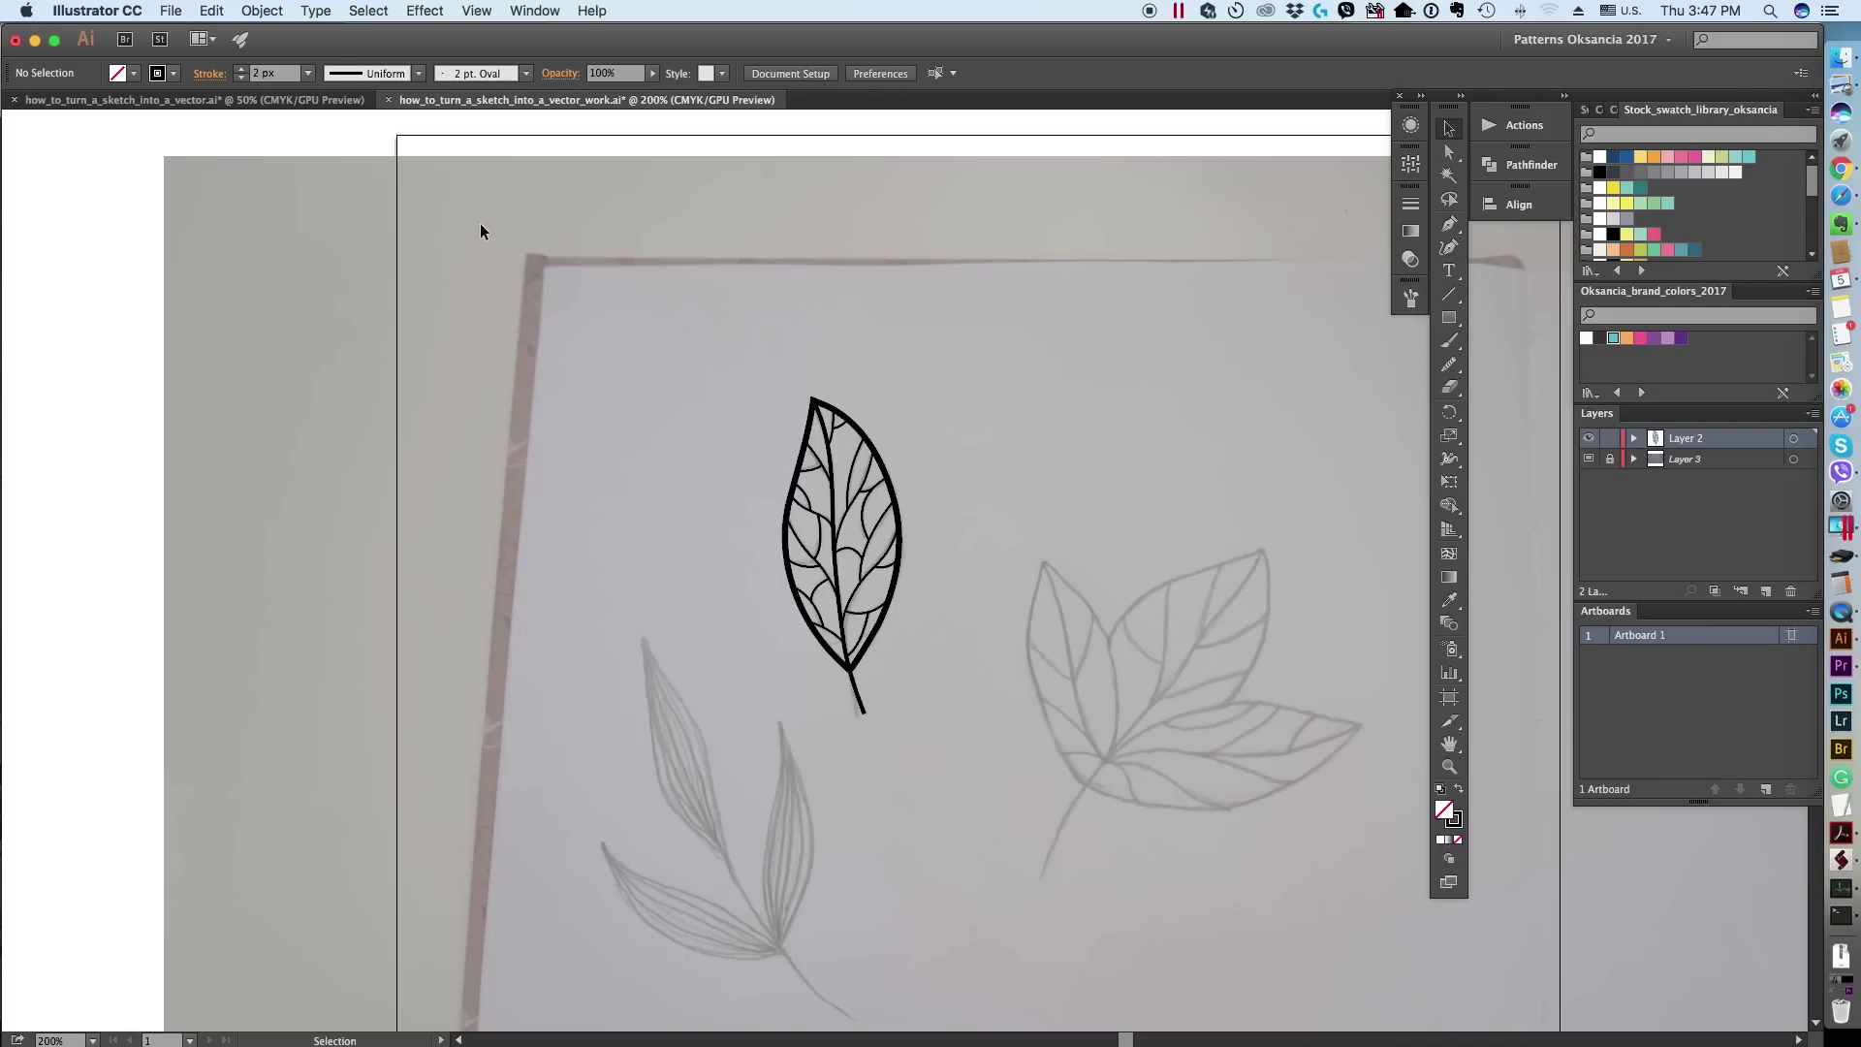
Step: Delete the white mask covering point B in the instruction document and return to the leaf tracing document
left_click(194, 100)
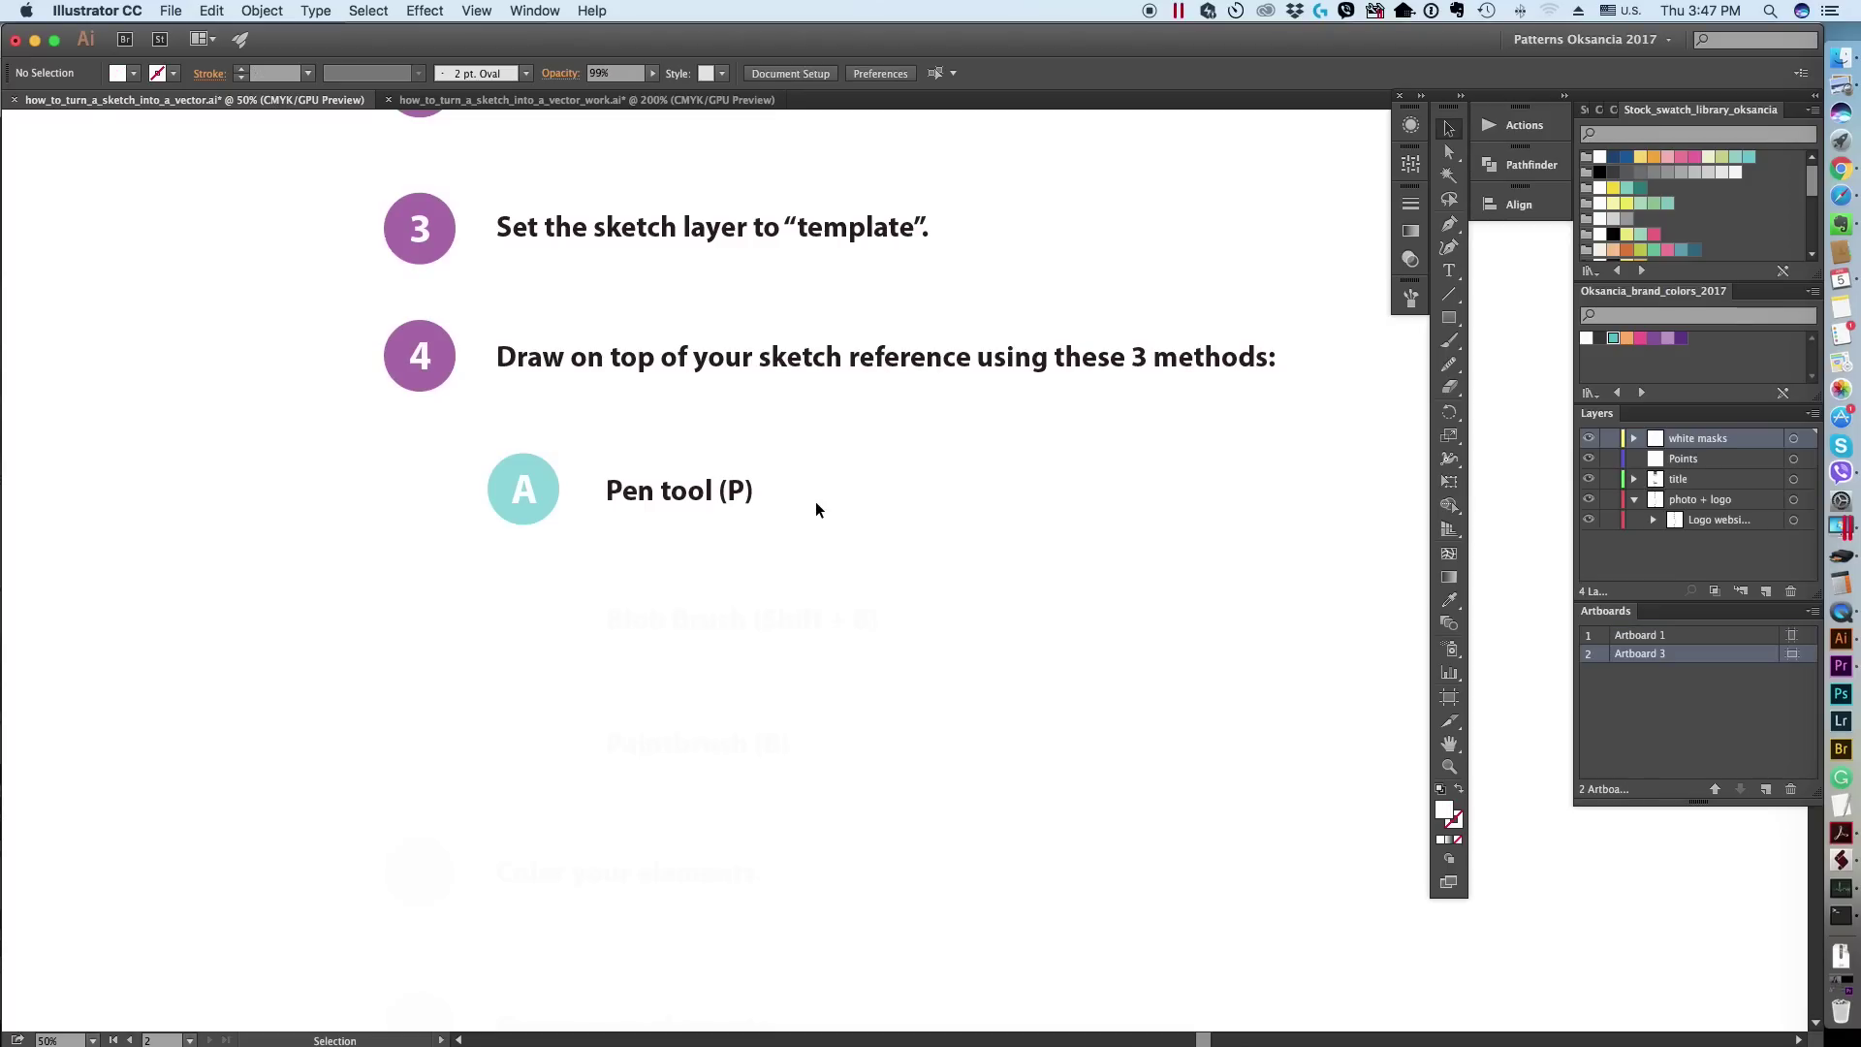
left_click(641, 636)
key("Delete")
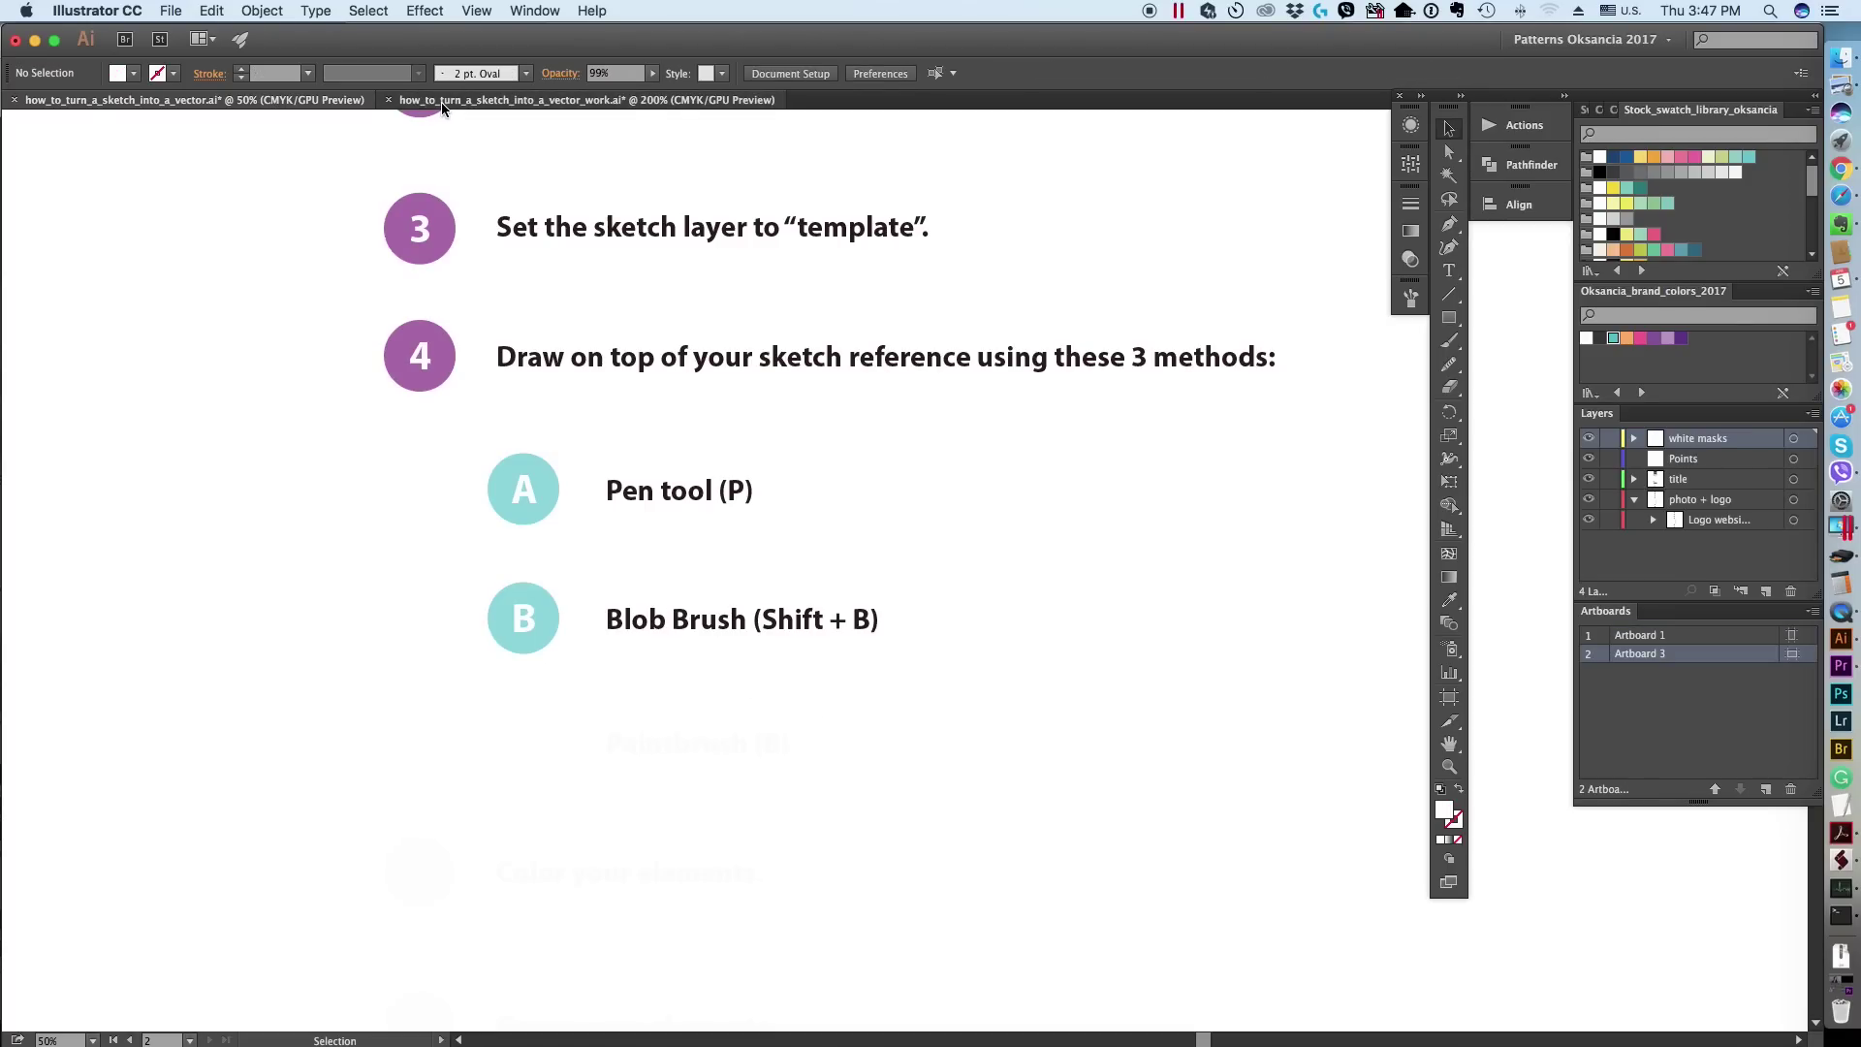
left_click(411, 99)
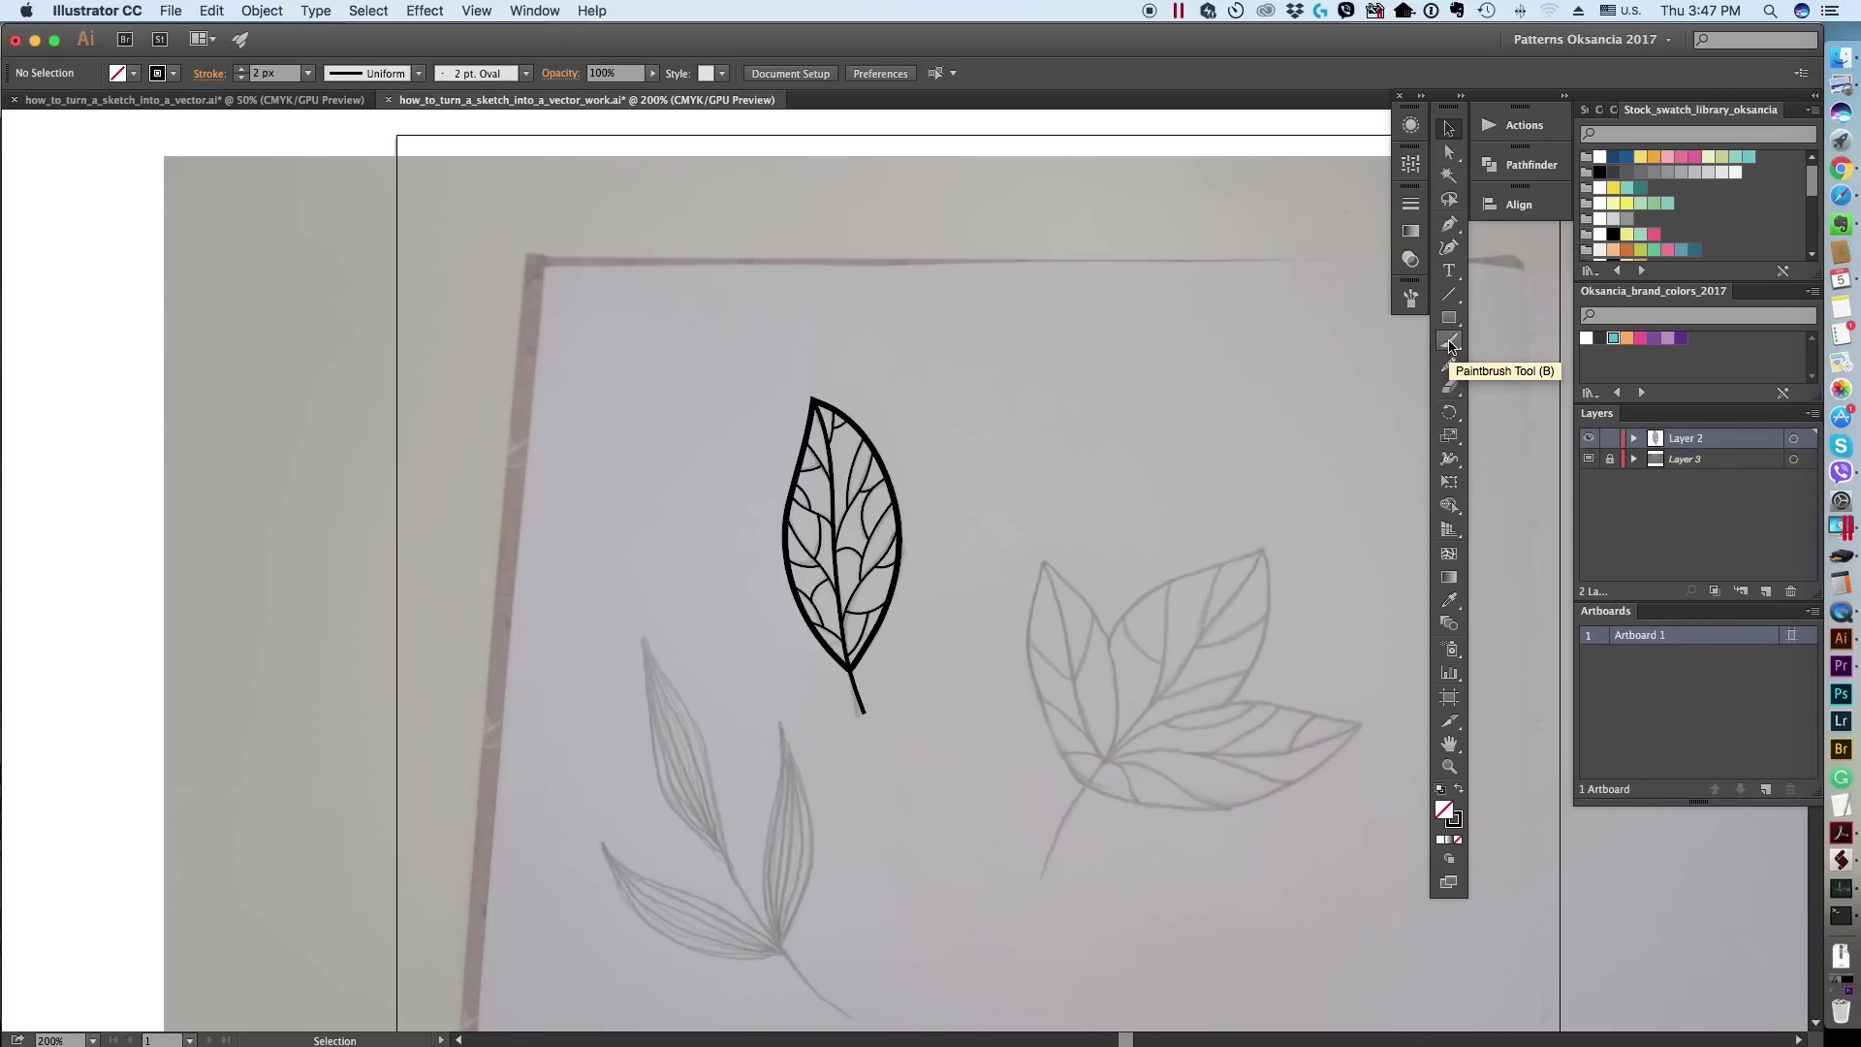
Step: Paint the outer left edge of the three-lobed leaf from its base to the first tip with the Blob Brush
double_click(1450, 342)
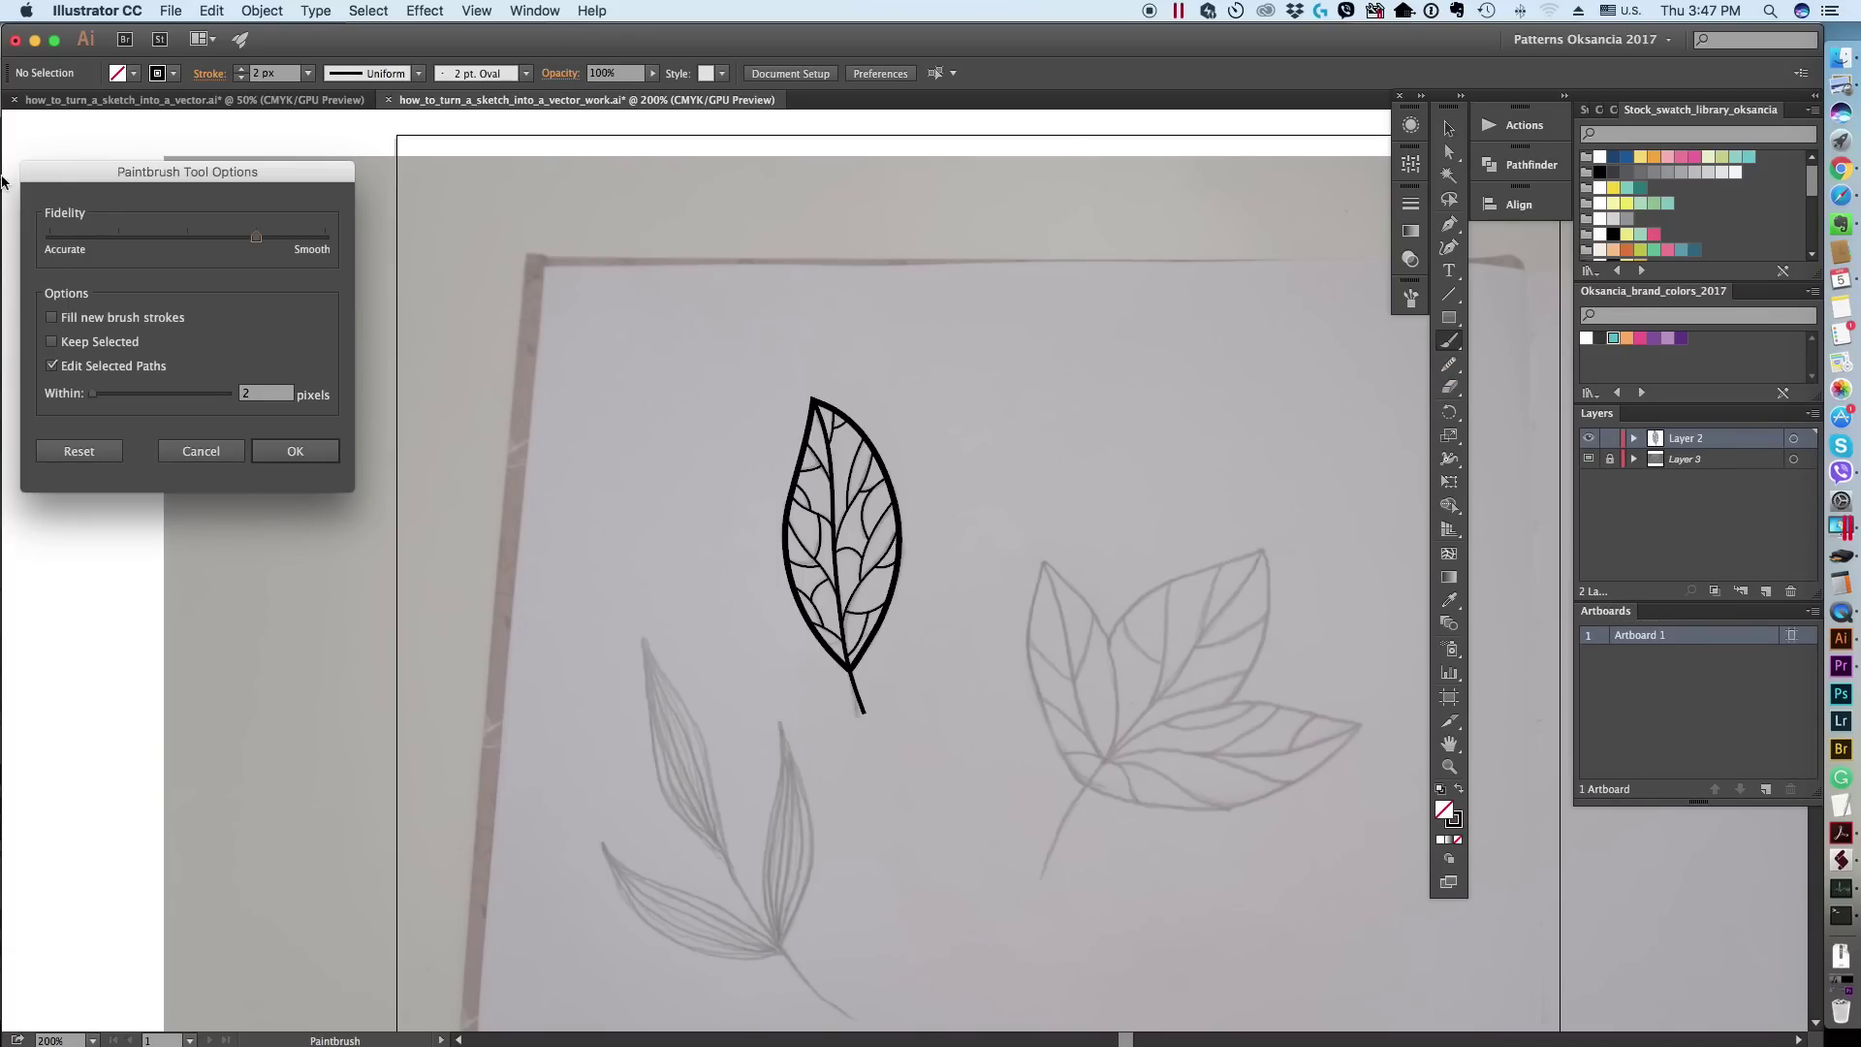
left_click(201, 451)
left_click(1449, 342)
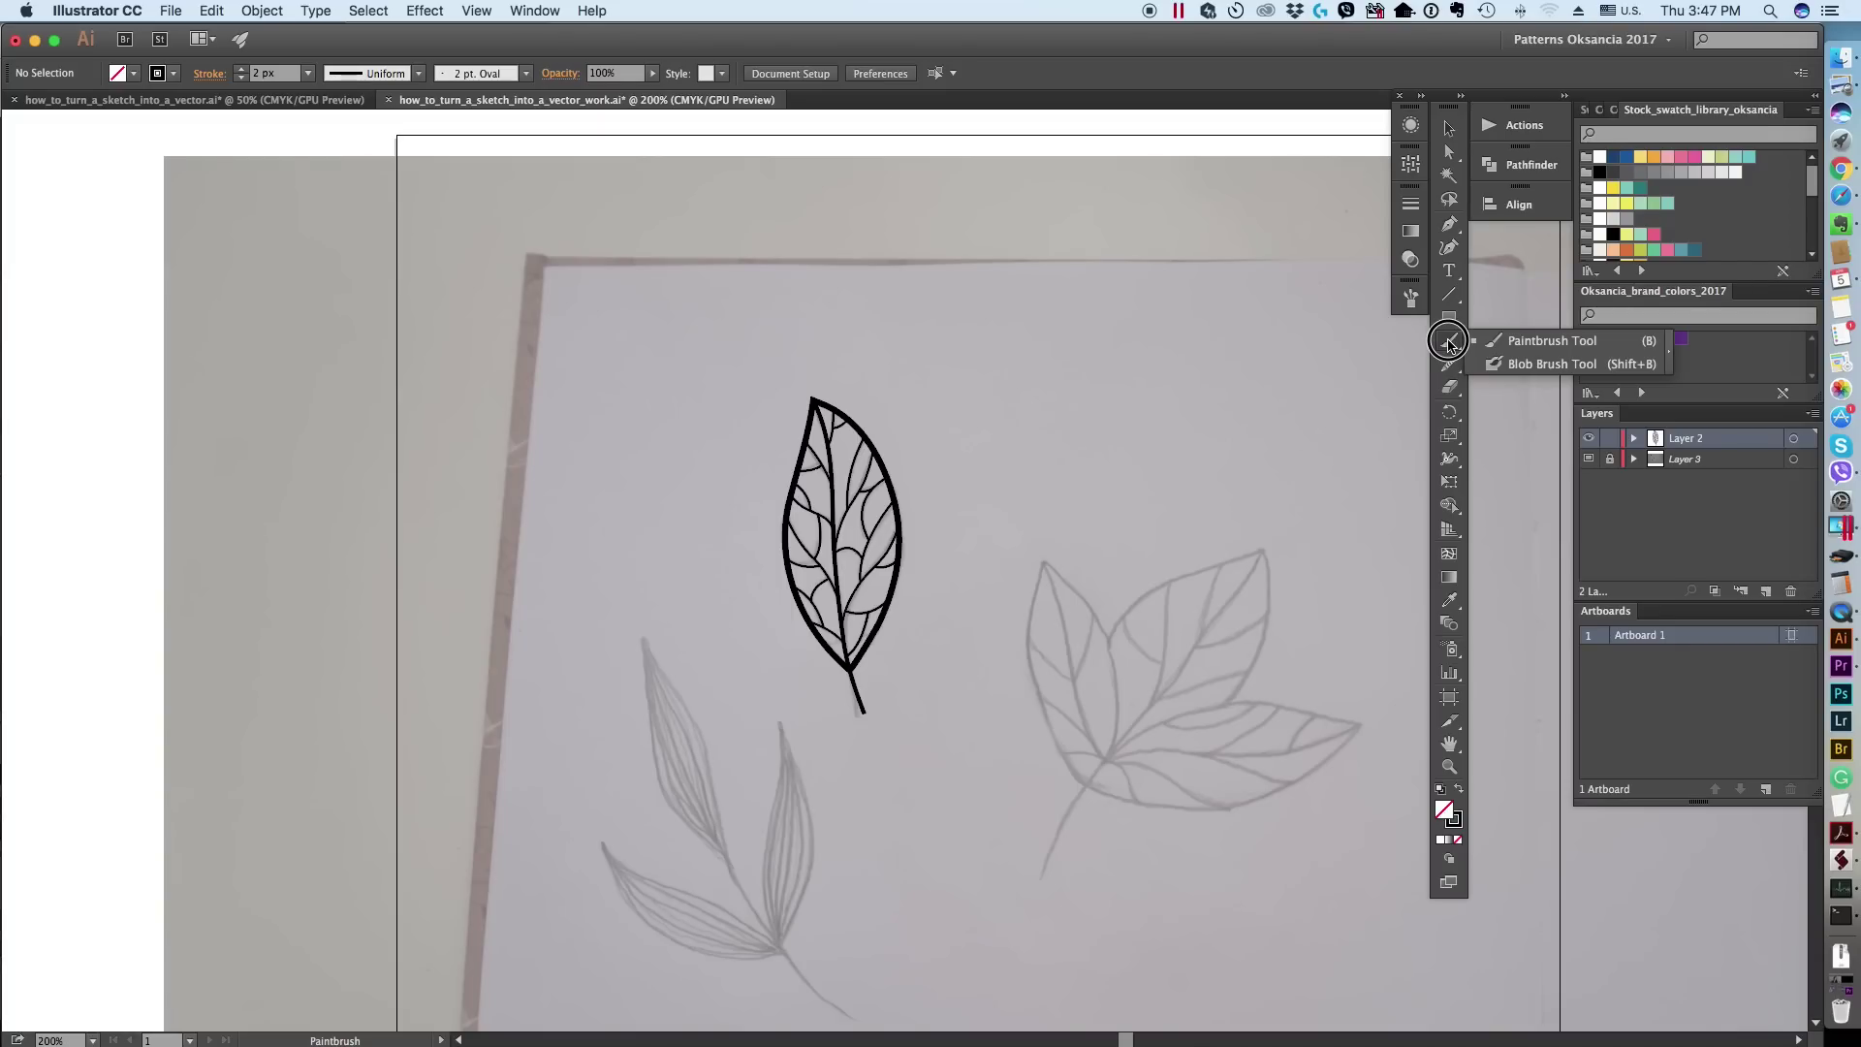
left_click(1542, 364)
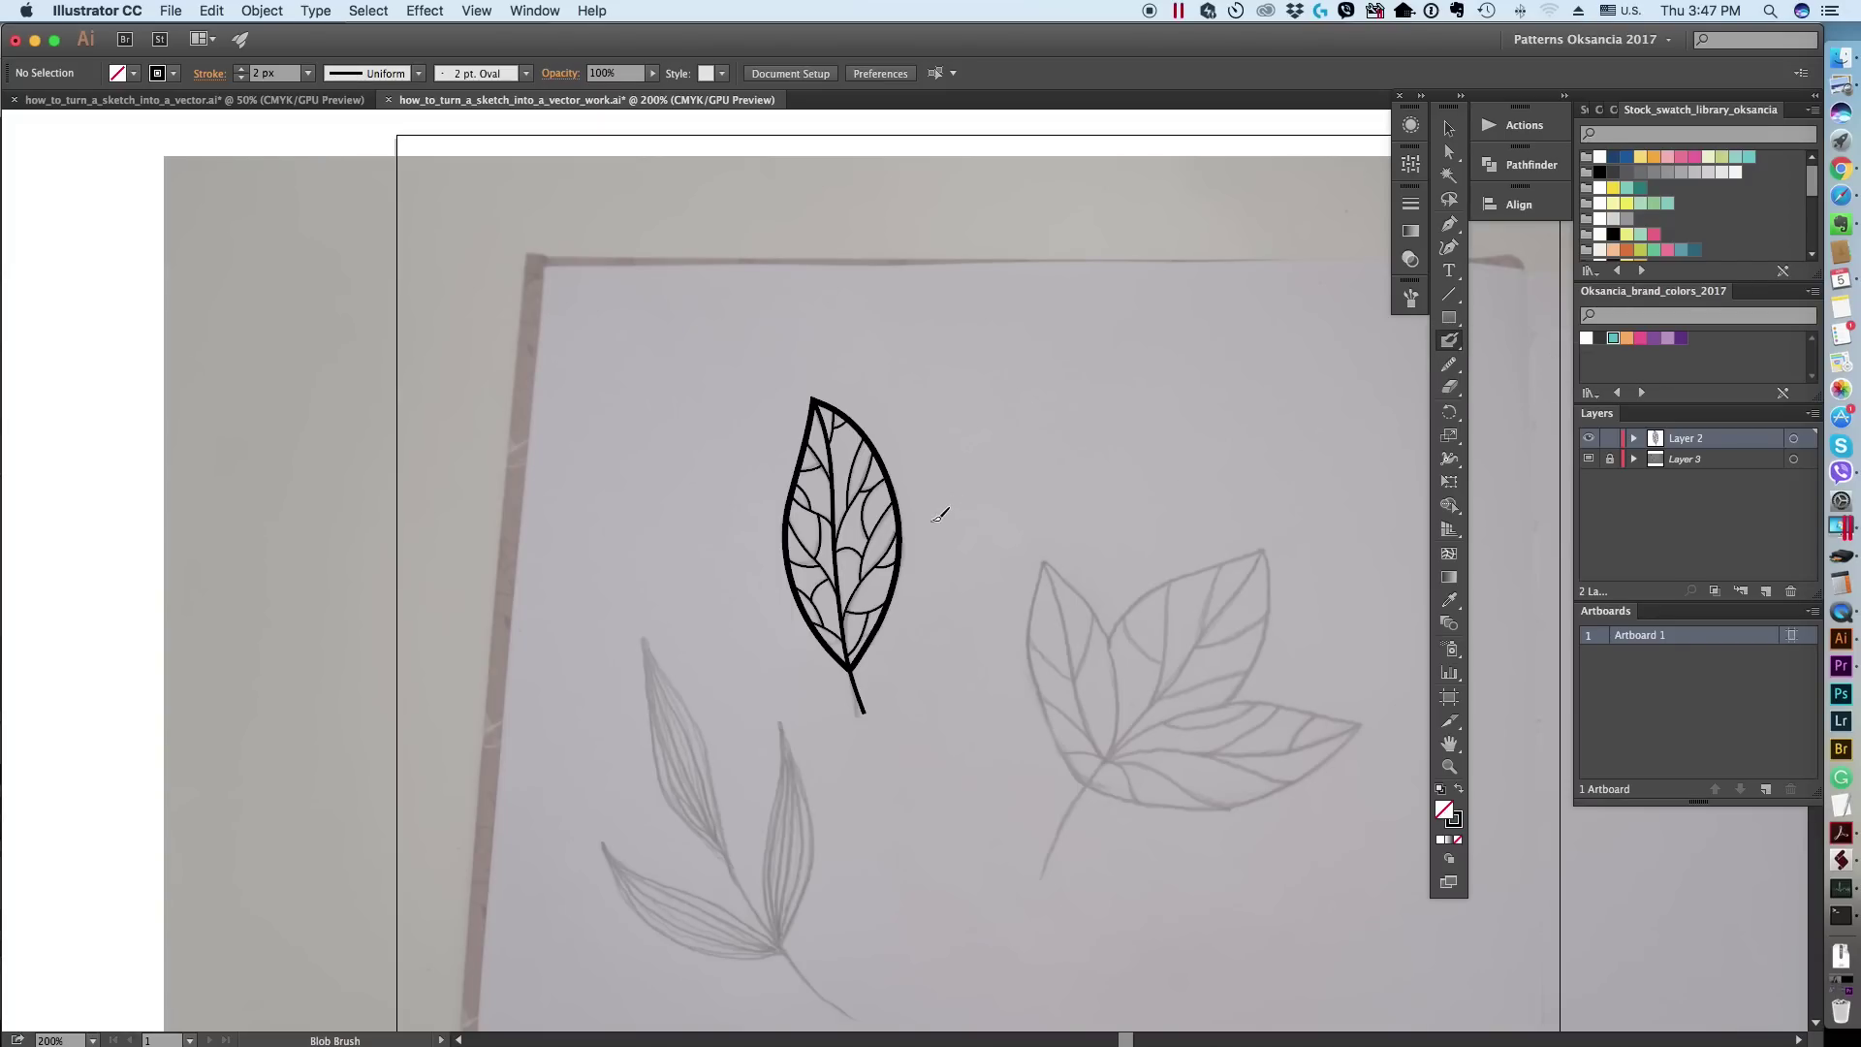
key("z")
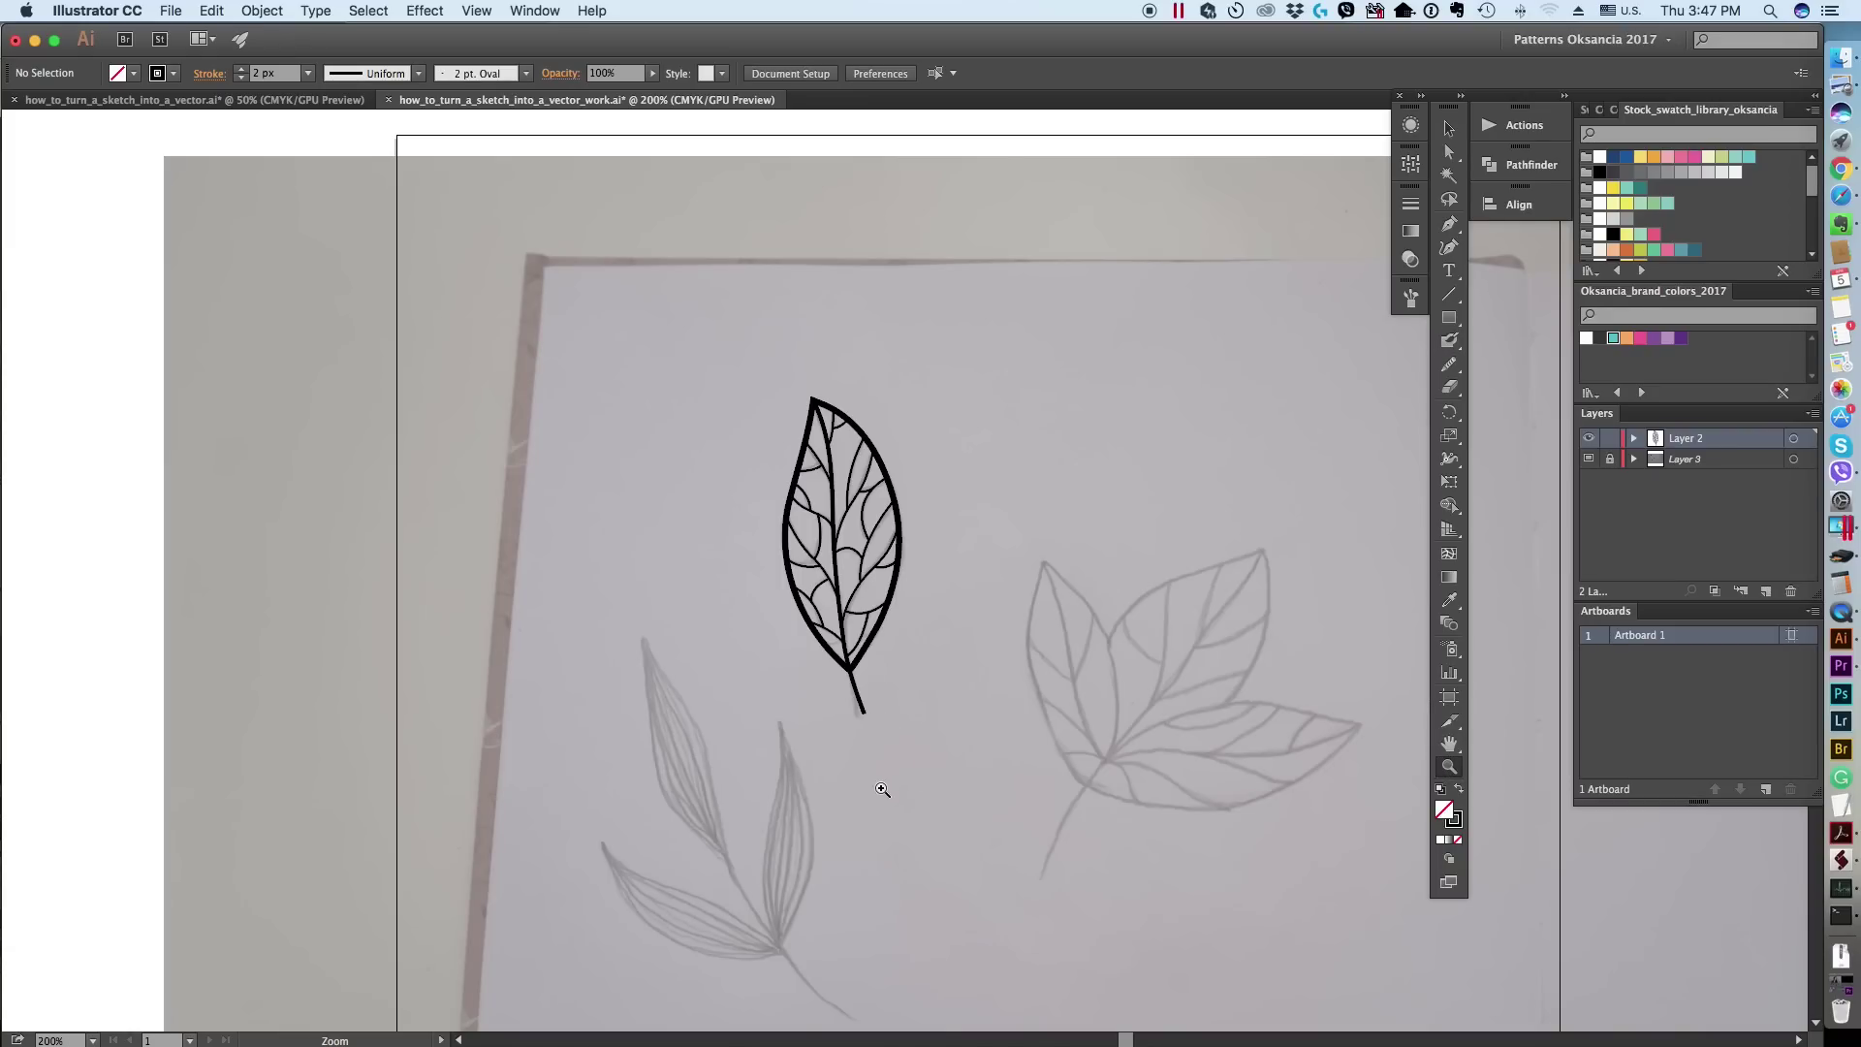
left_click(1211, 728)
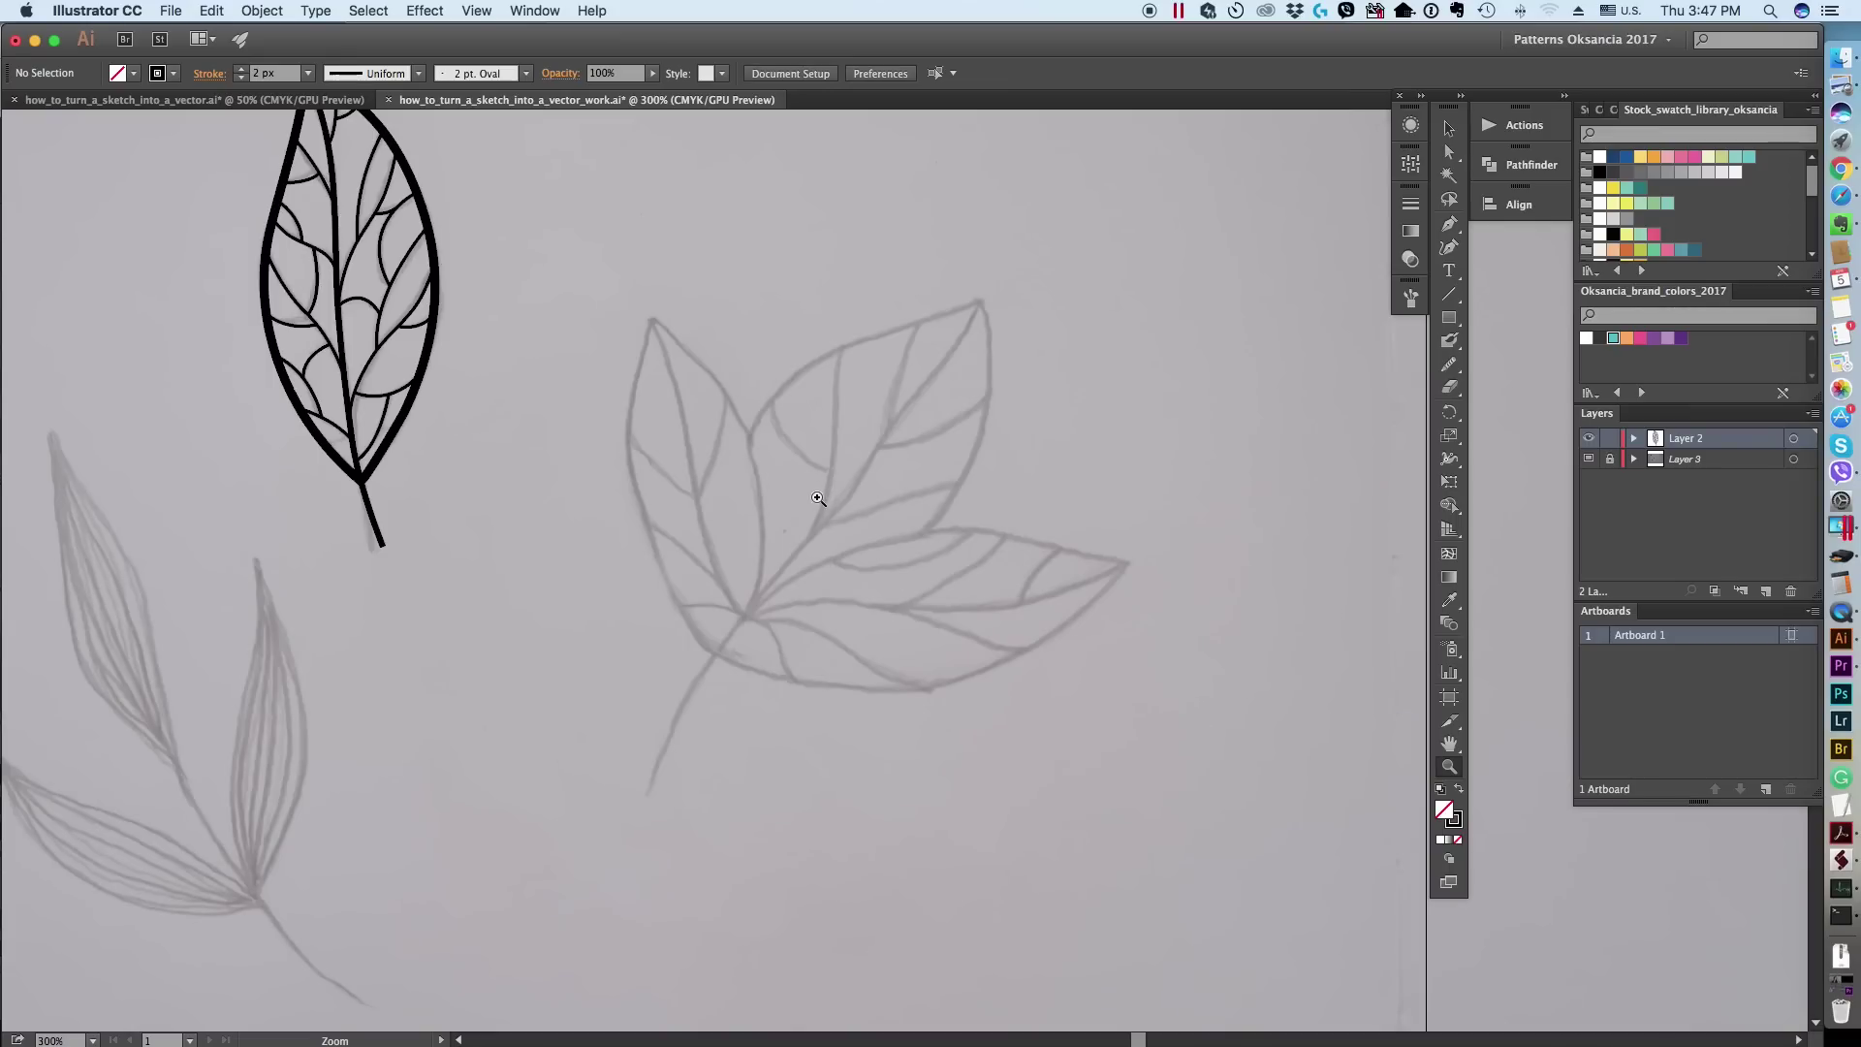
left_click(754, 541)
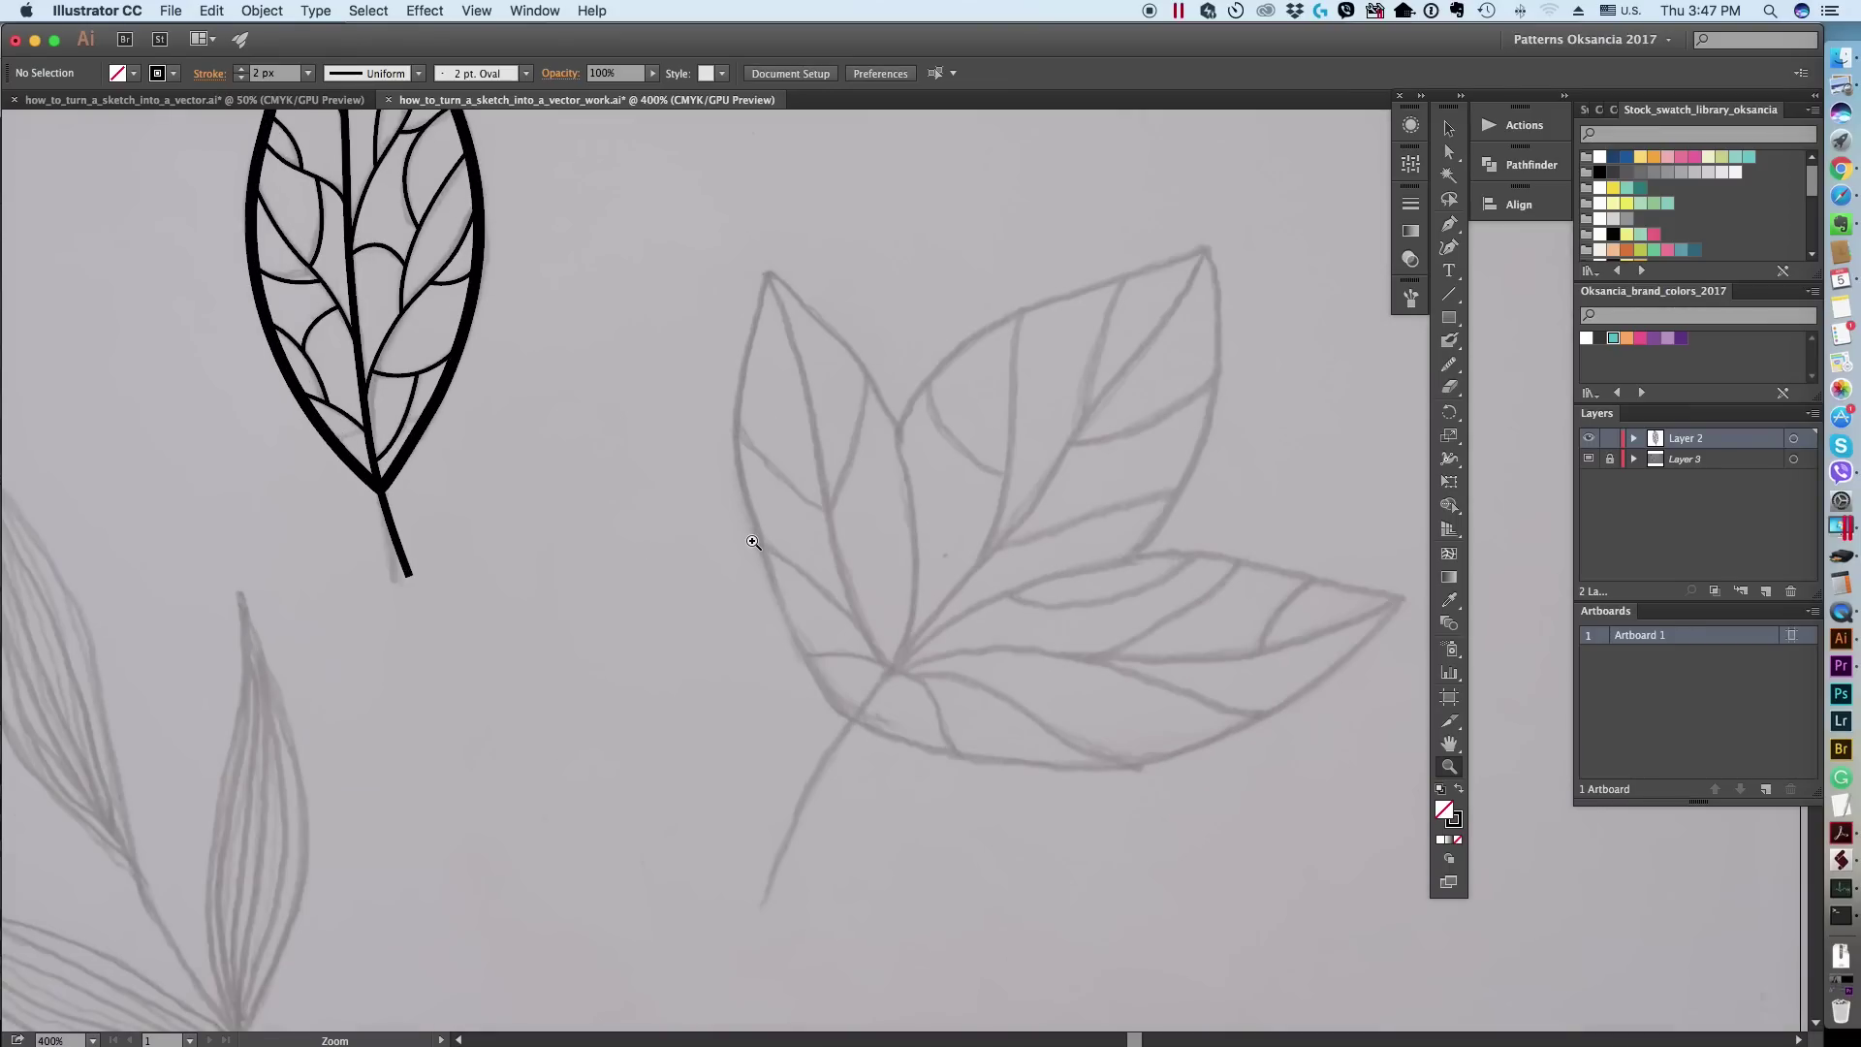
left_click(904, 554, "alt")
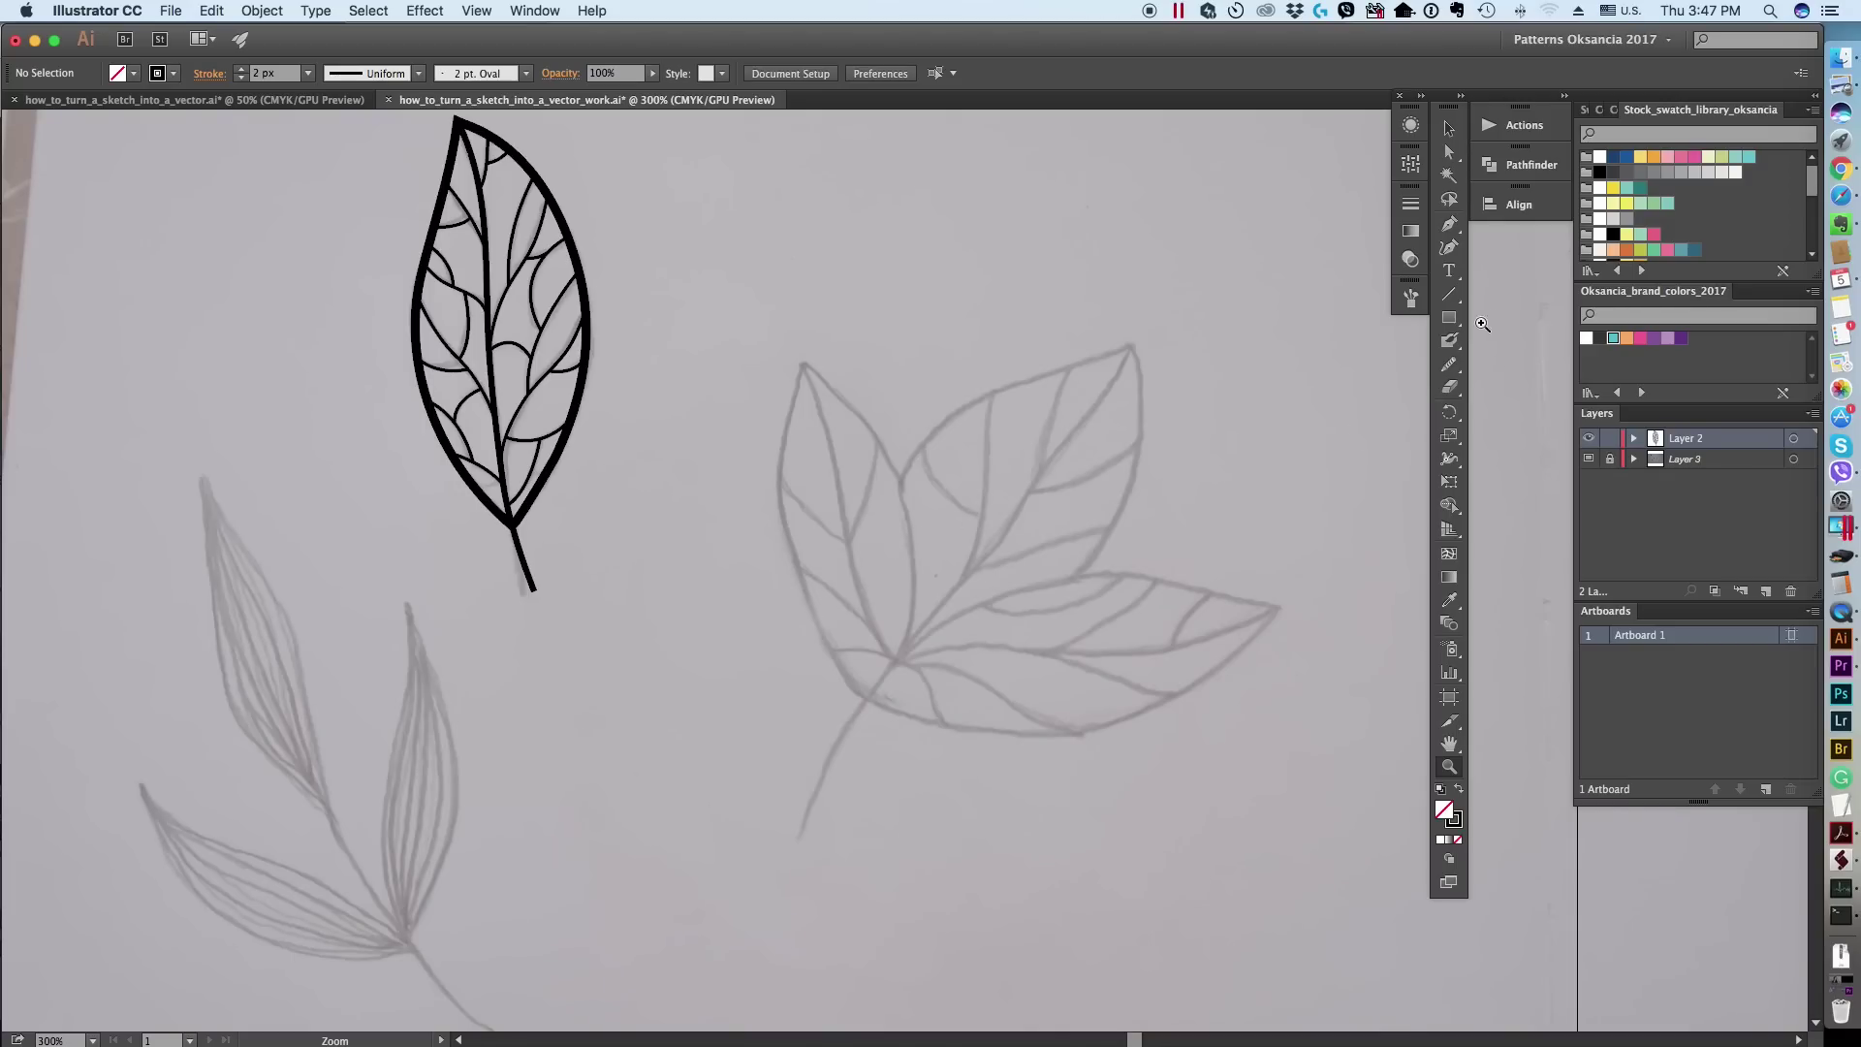
left_click(1449, 342)
mouse_move(867, 696)
left_mouse_down()
mouse_move(784, 546)
mouse_move(804, 366)
left_mouse_up()
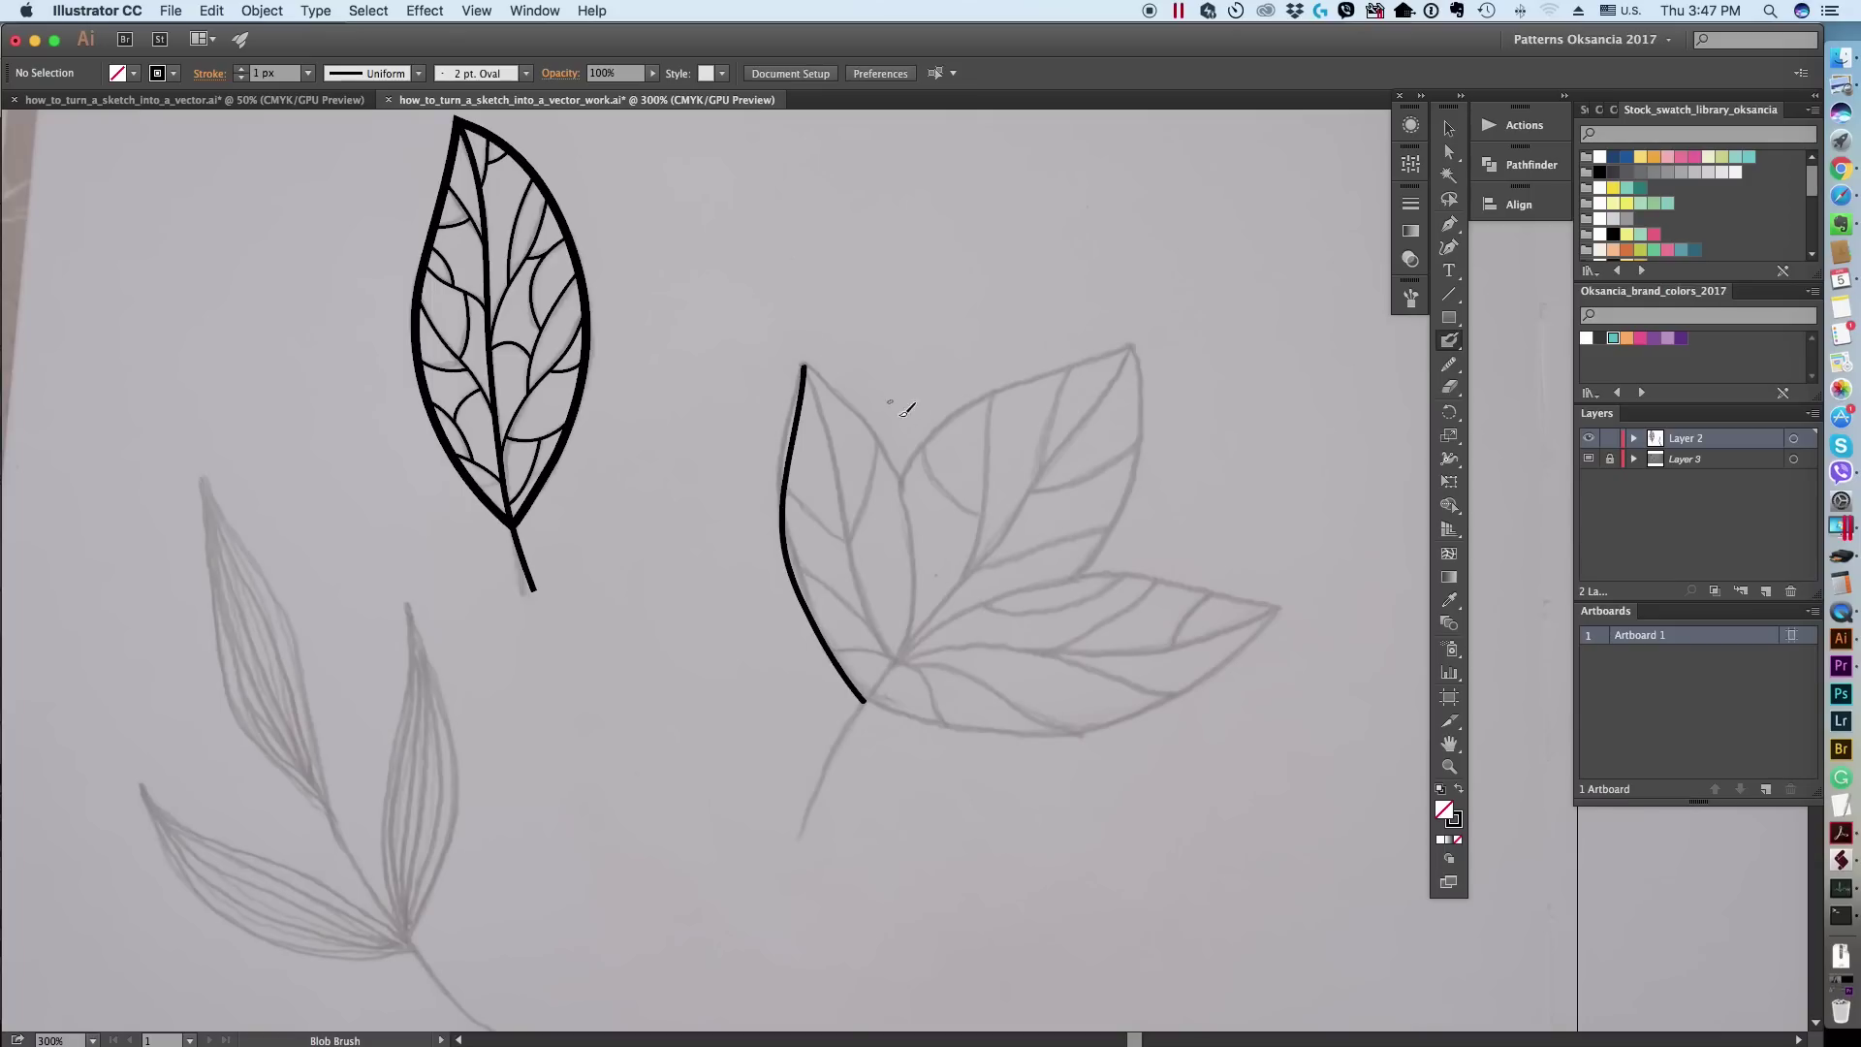
Step: Select the grouped leaf and the new Blob Brush stroke in turn to compare how their paths are built
key("v")
left_click(544, 490)
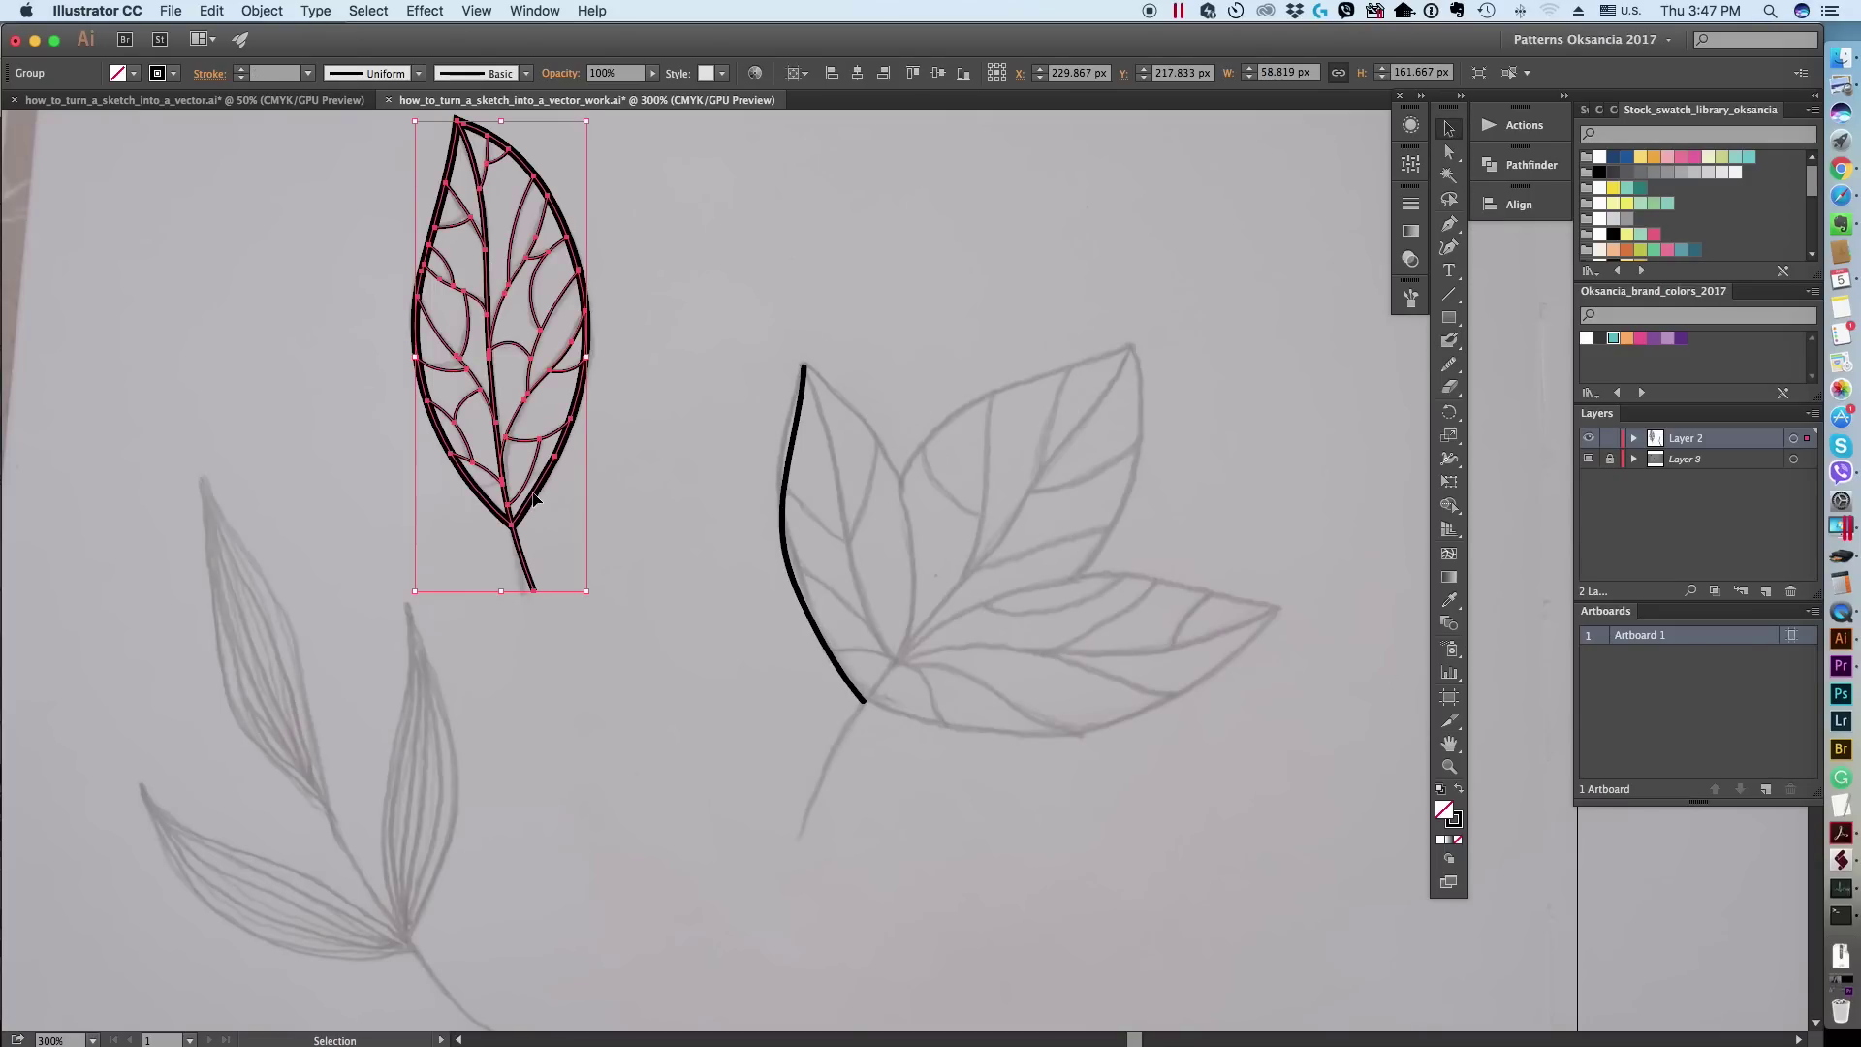
left_click(1449, 767)
left_click(765, 491)
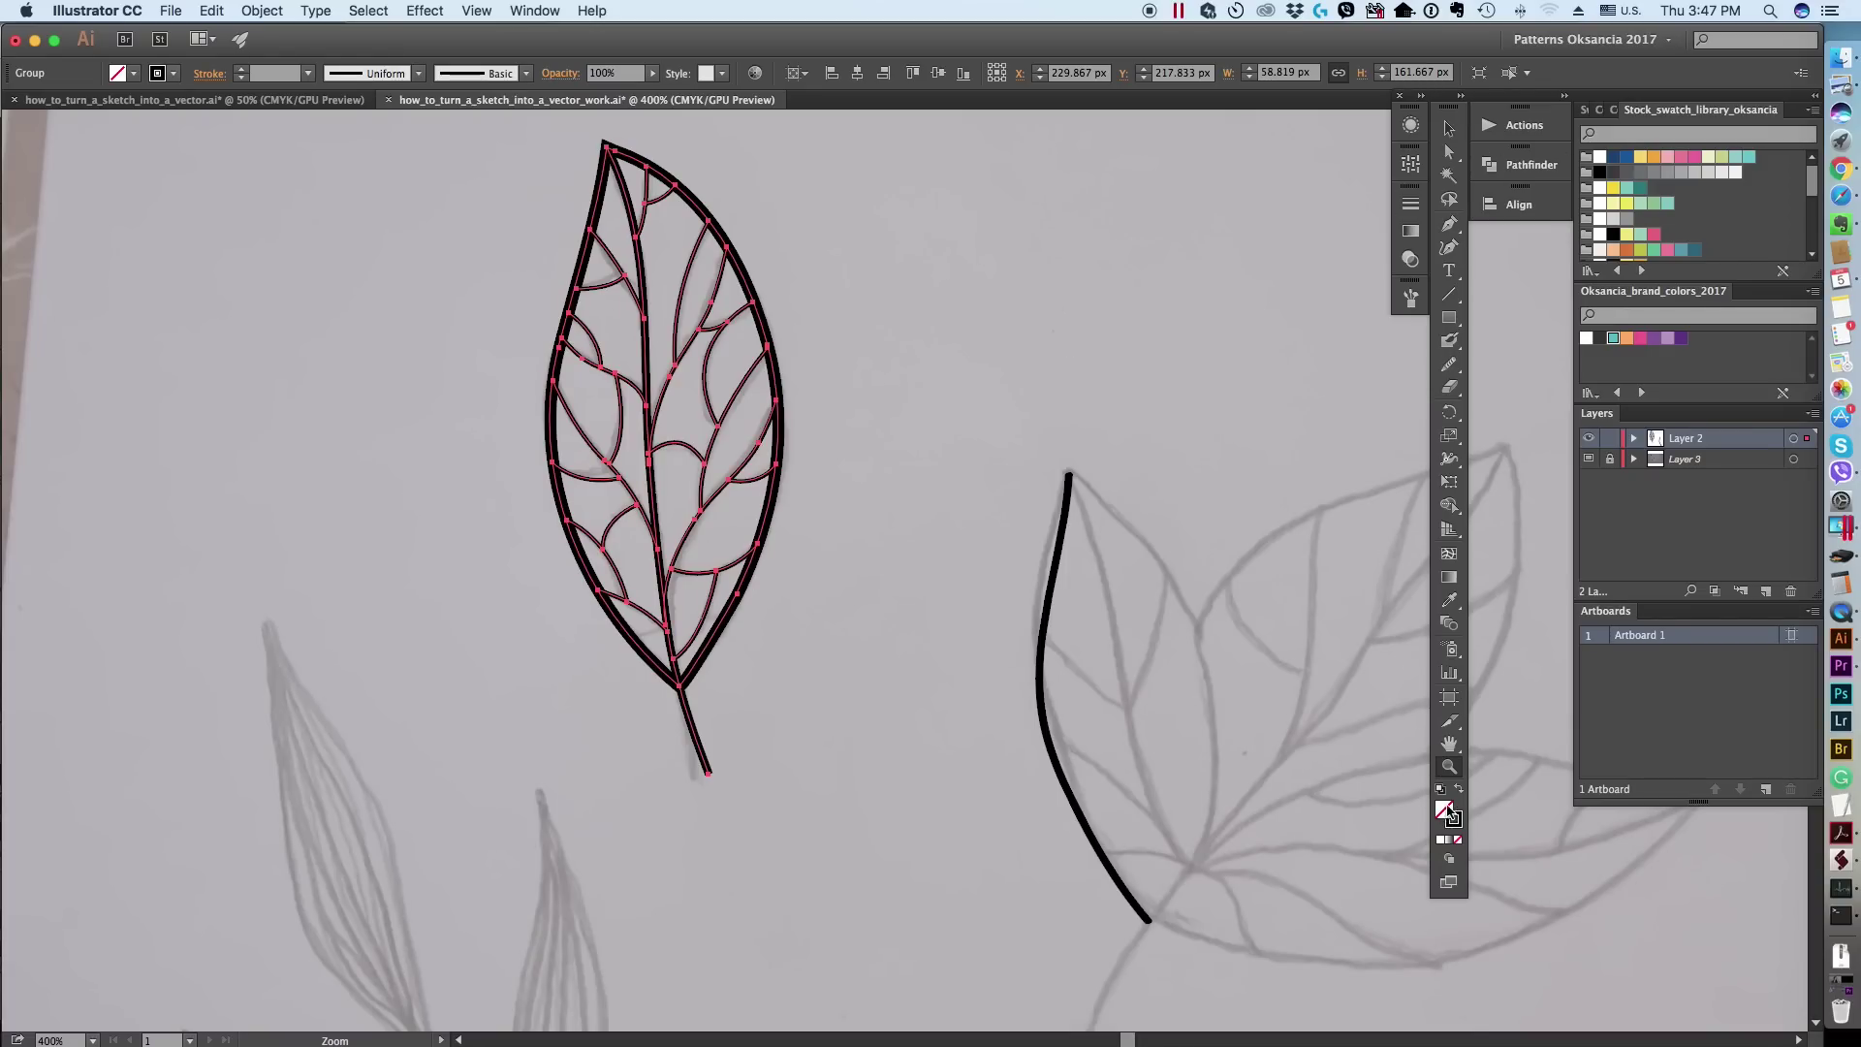
left_click(1449, 128)
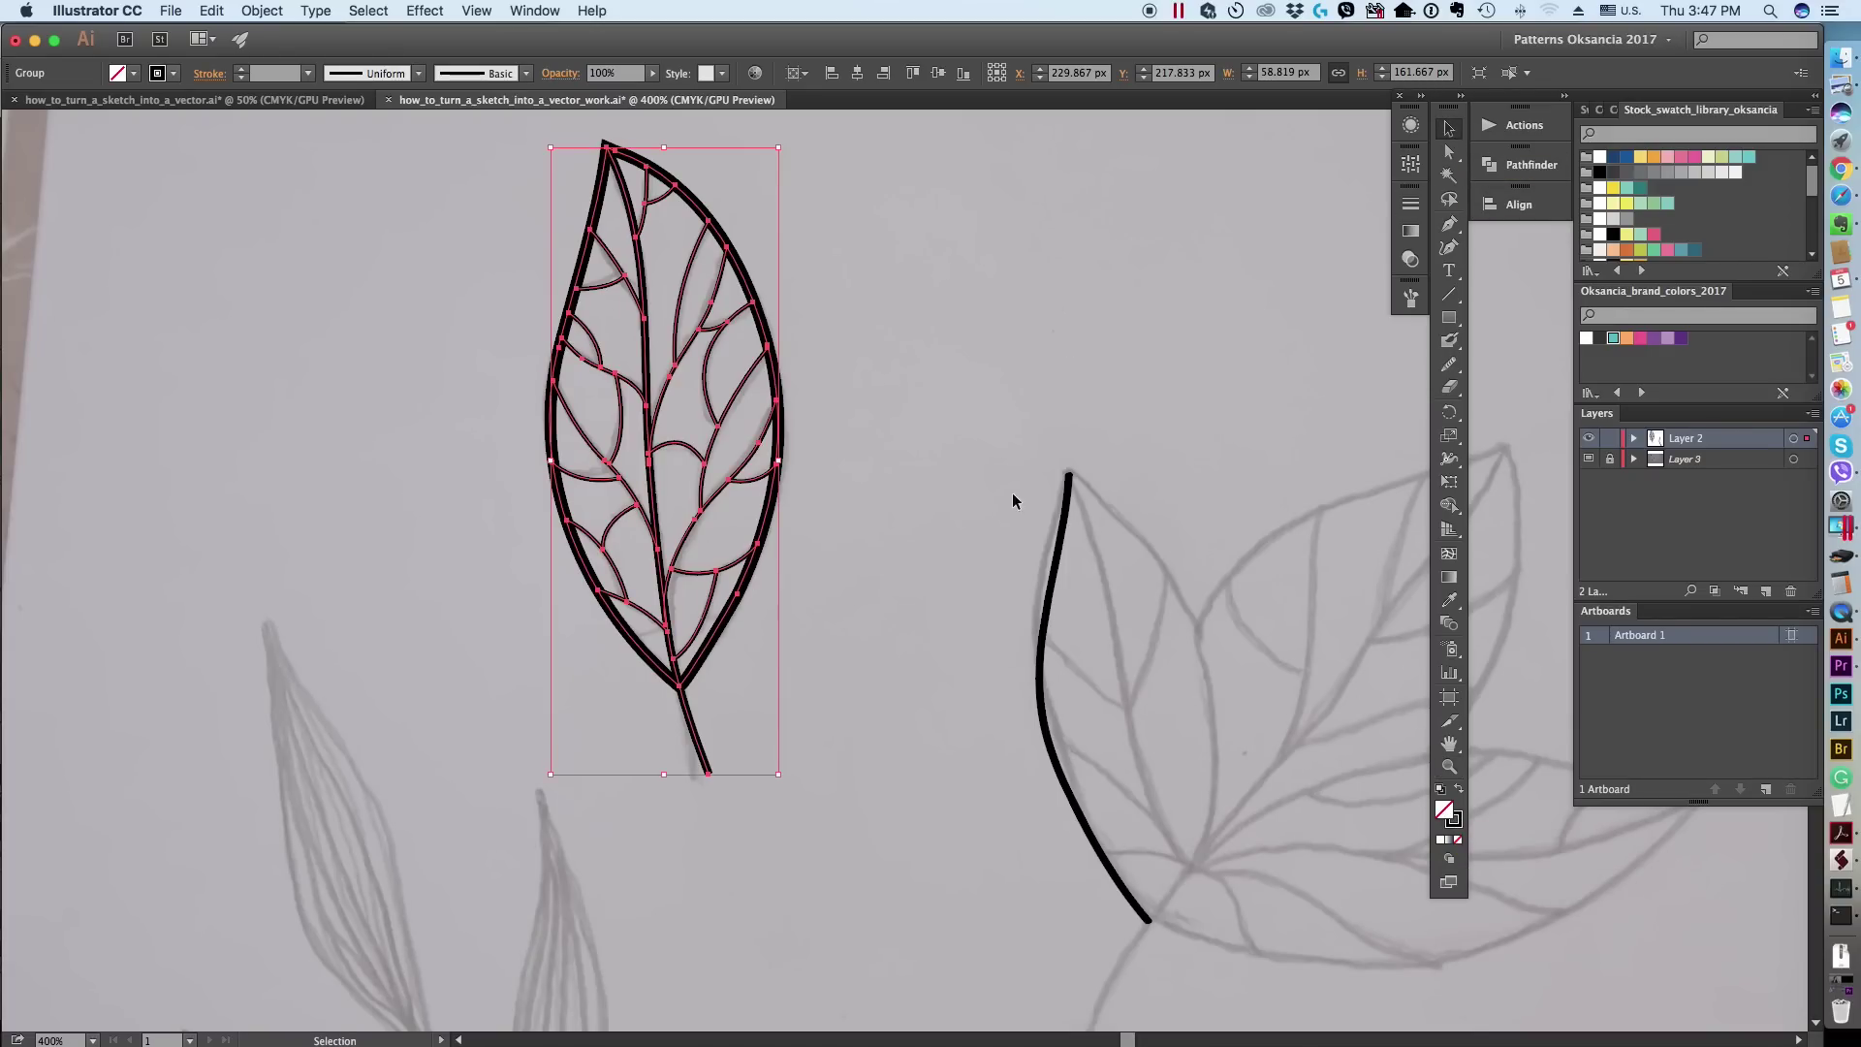
left_click(1062, 531)
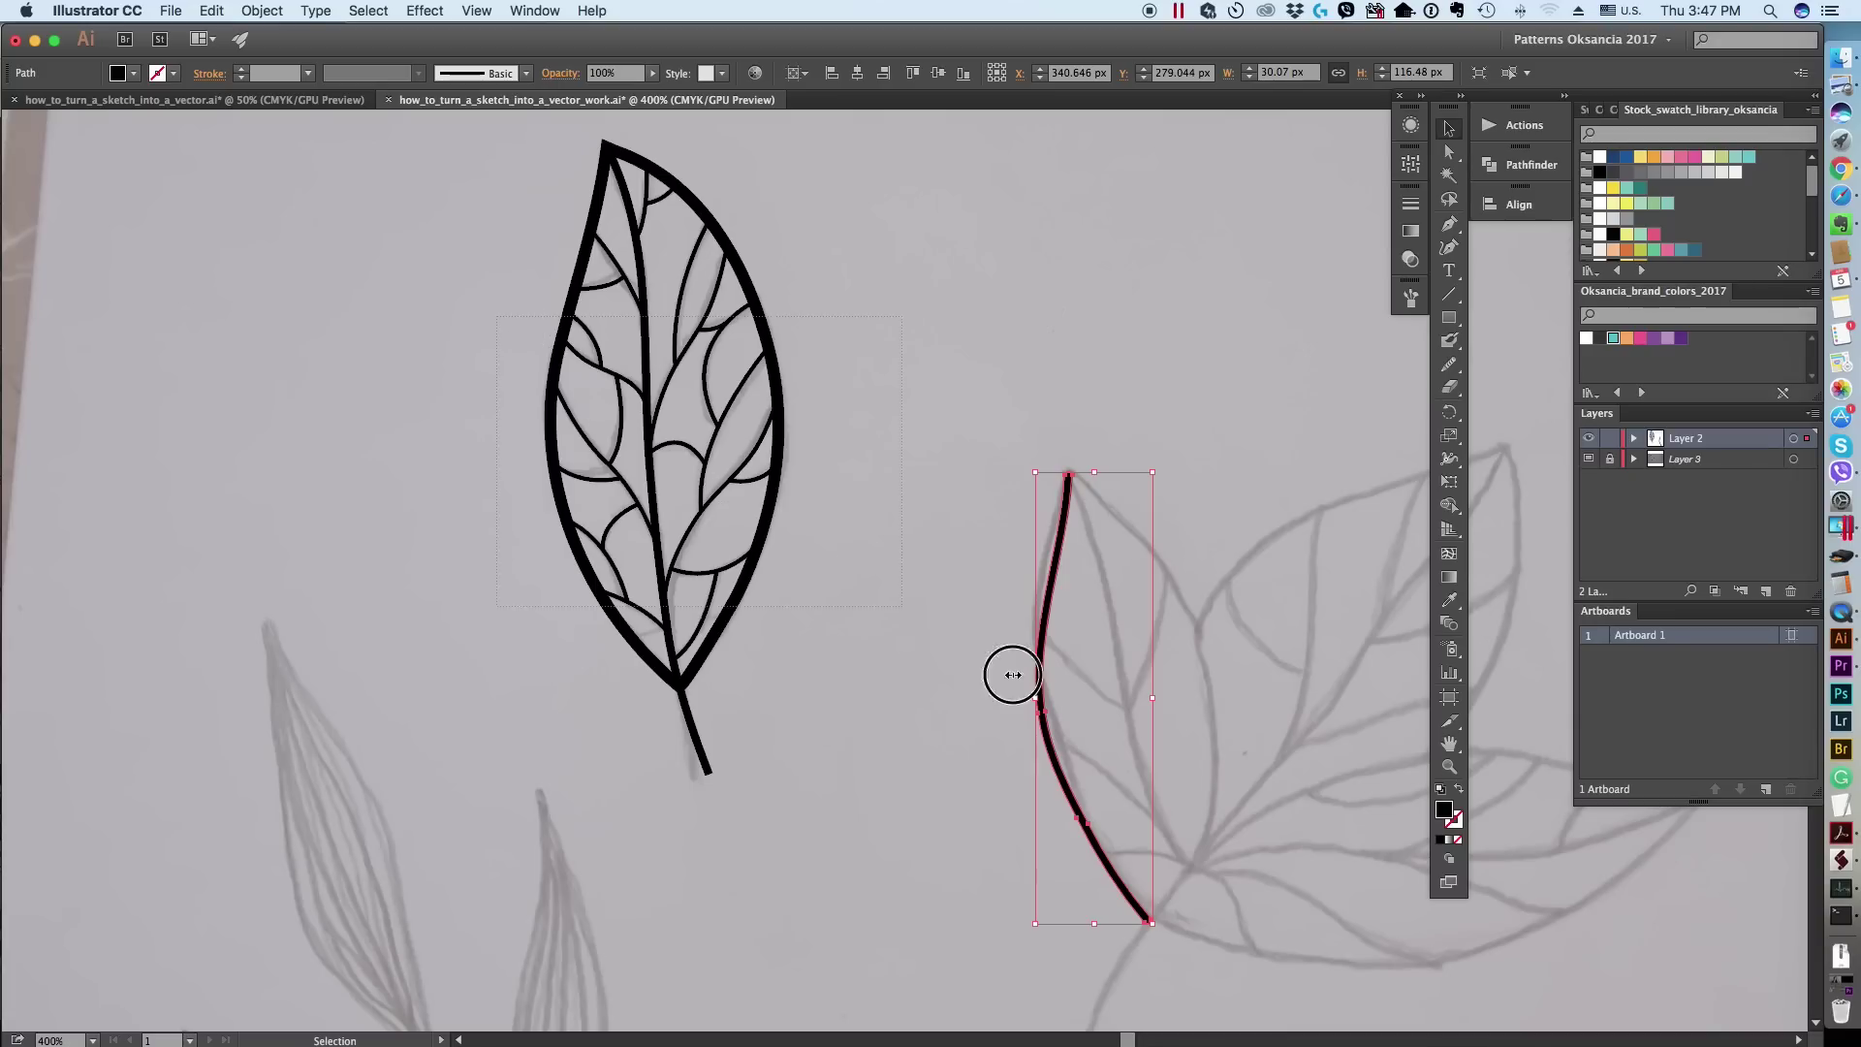
Step: Select all traced artwork and the Blob Brush stroke on its own to examine how their paths differ
key("super+a")
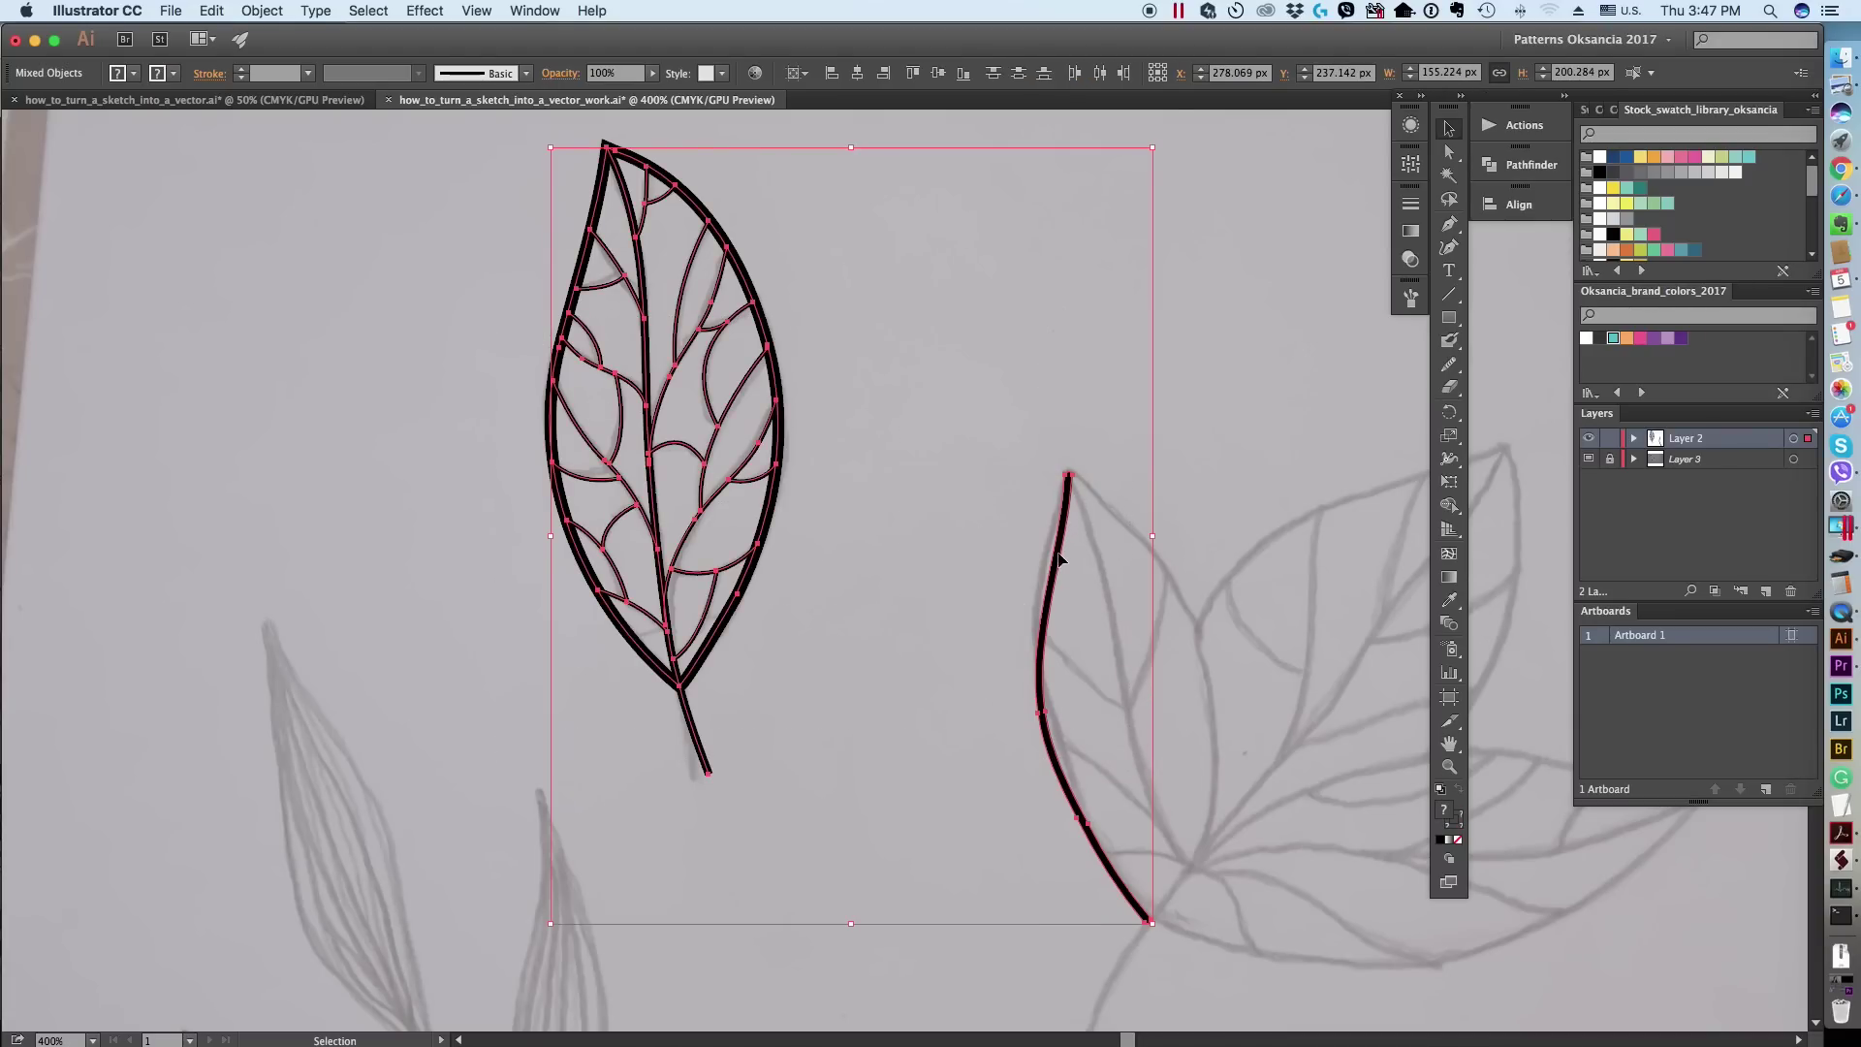
left_click(1247, 789)
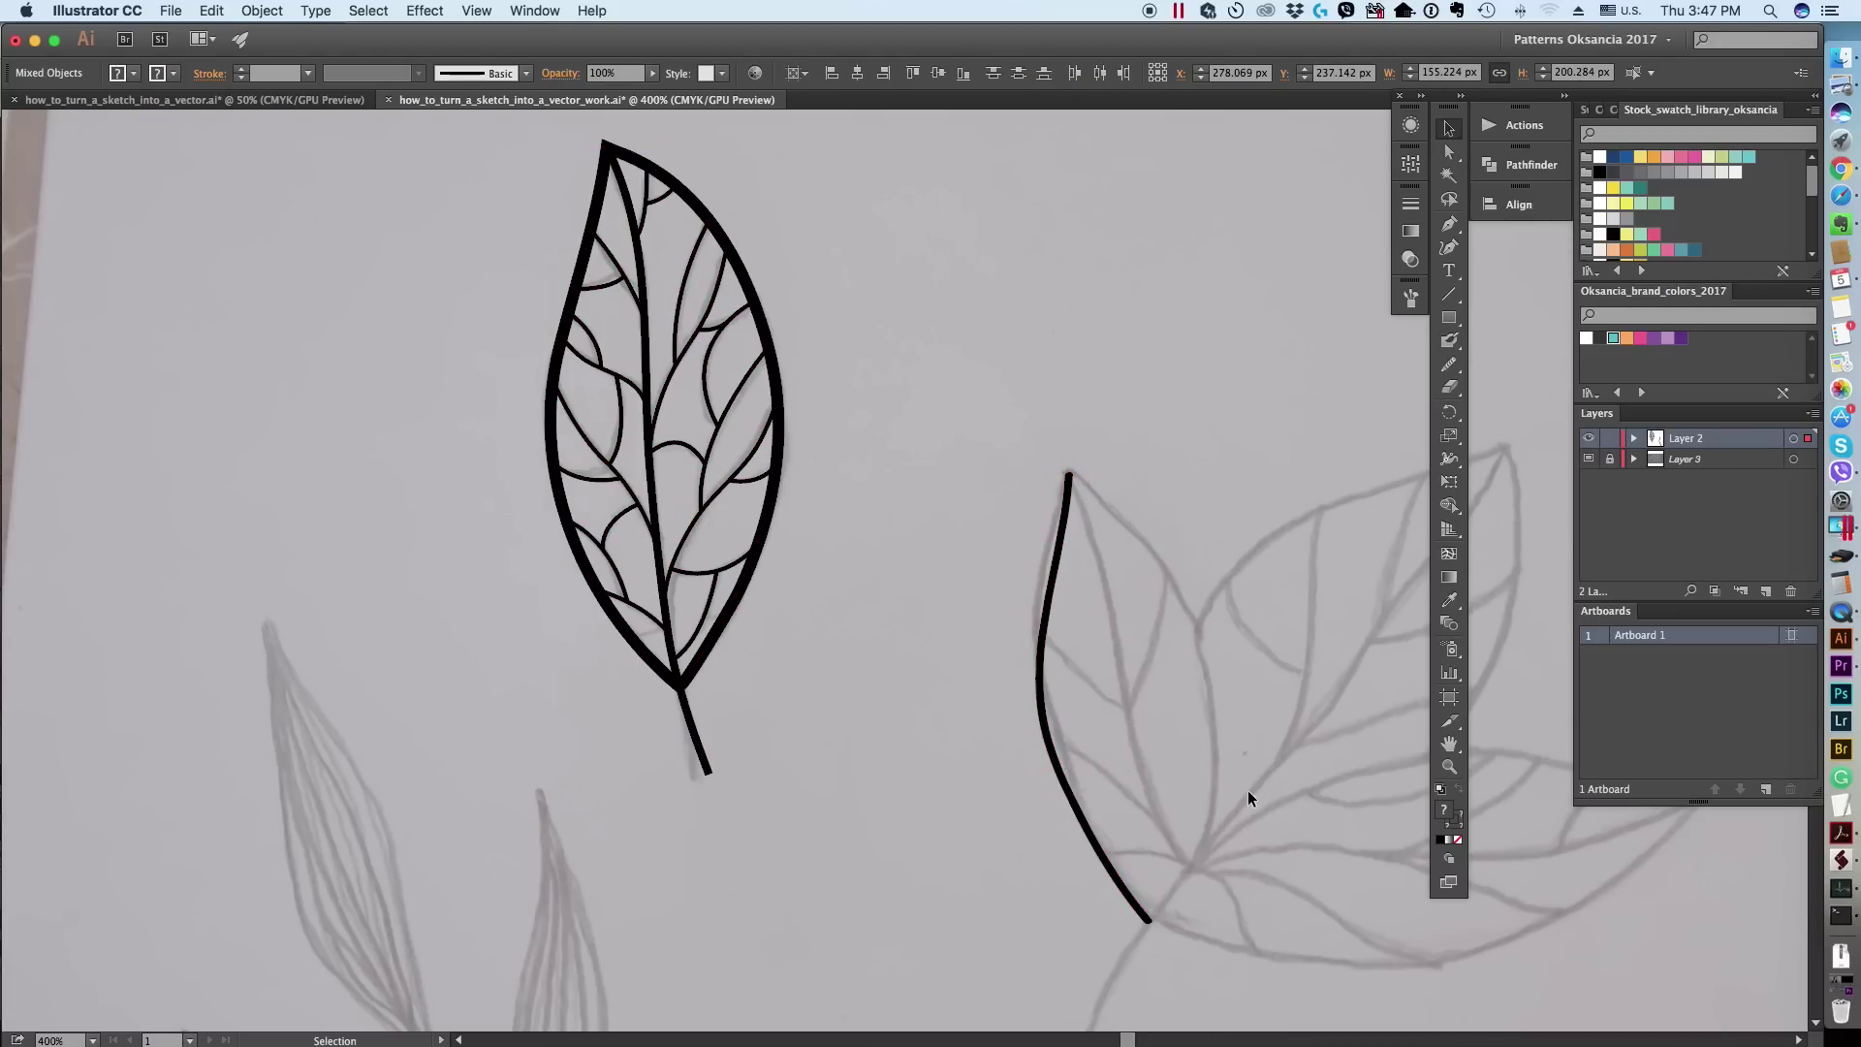
left_click(1085, 819)
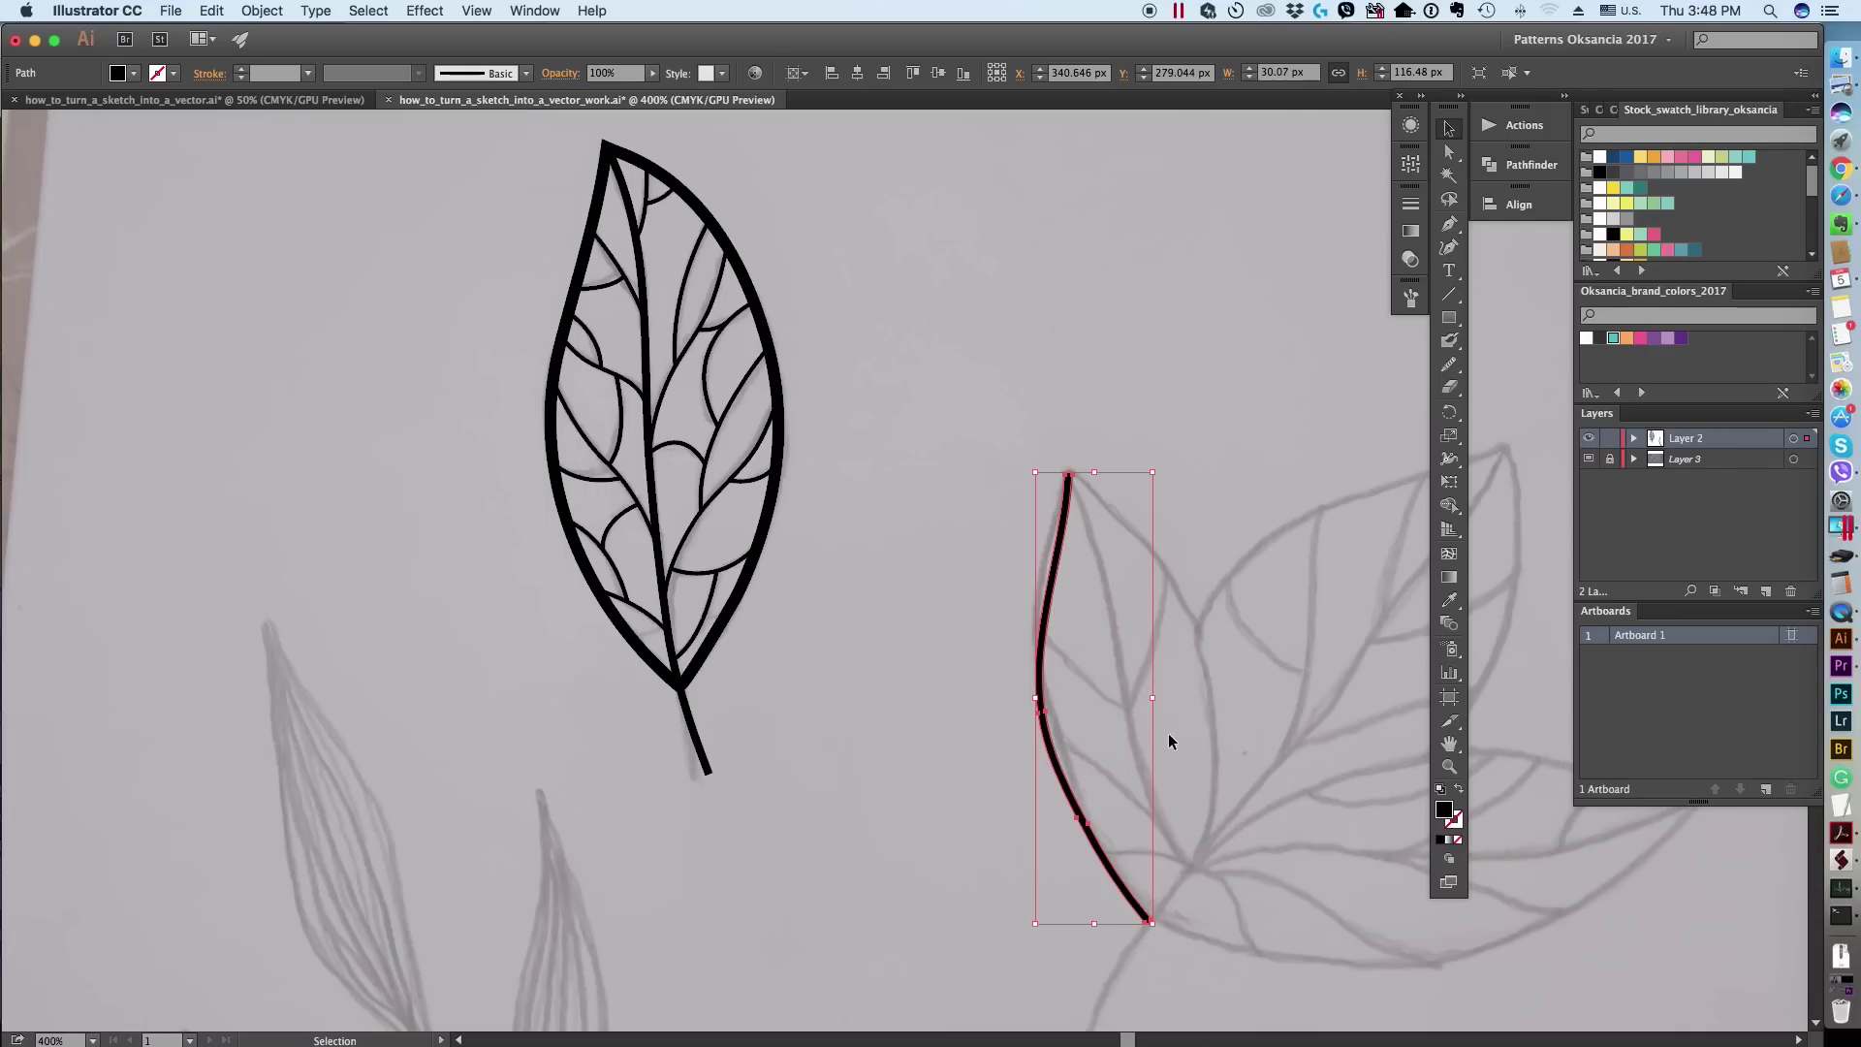
left_click(937, 480)
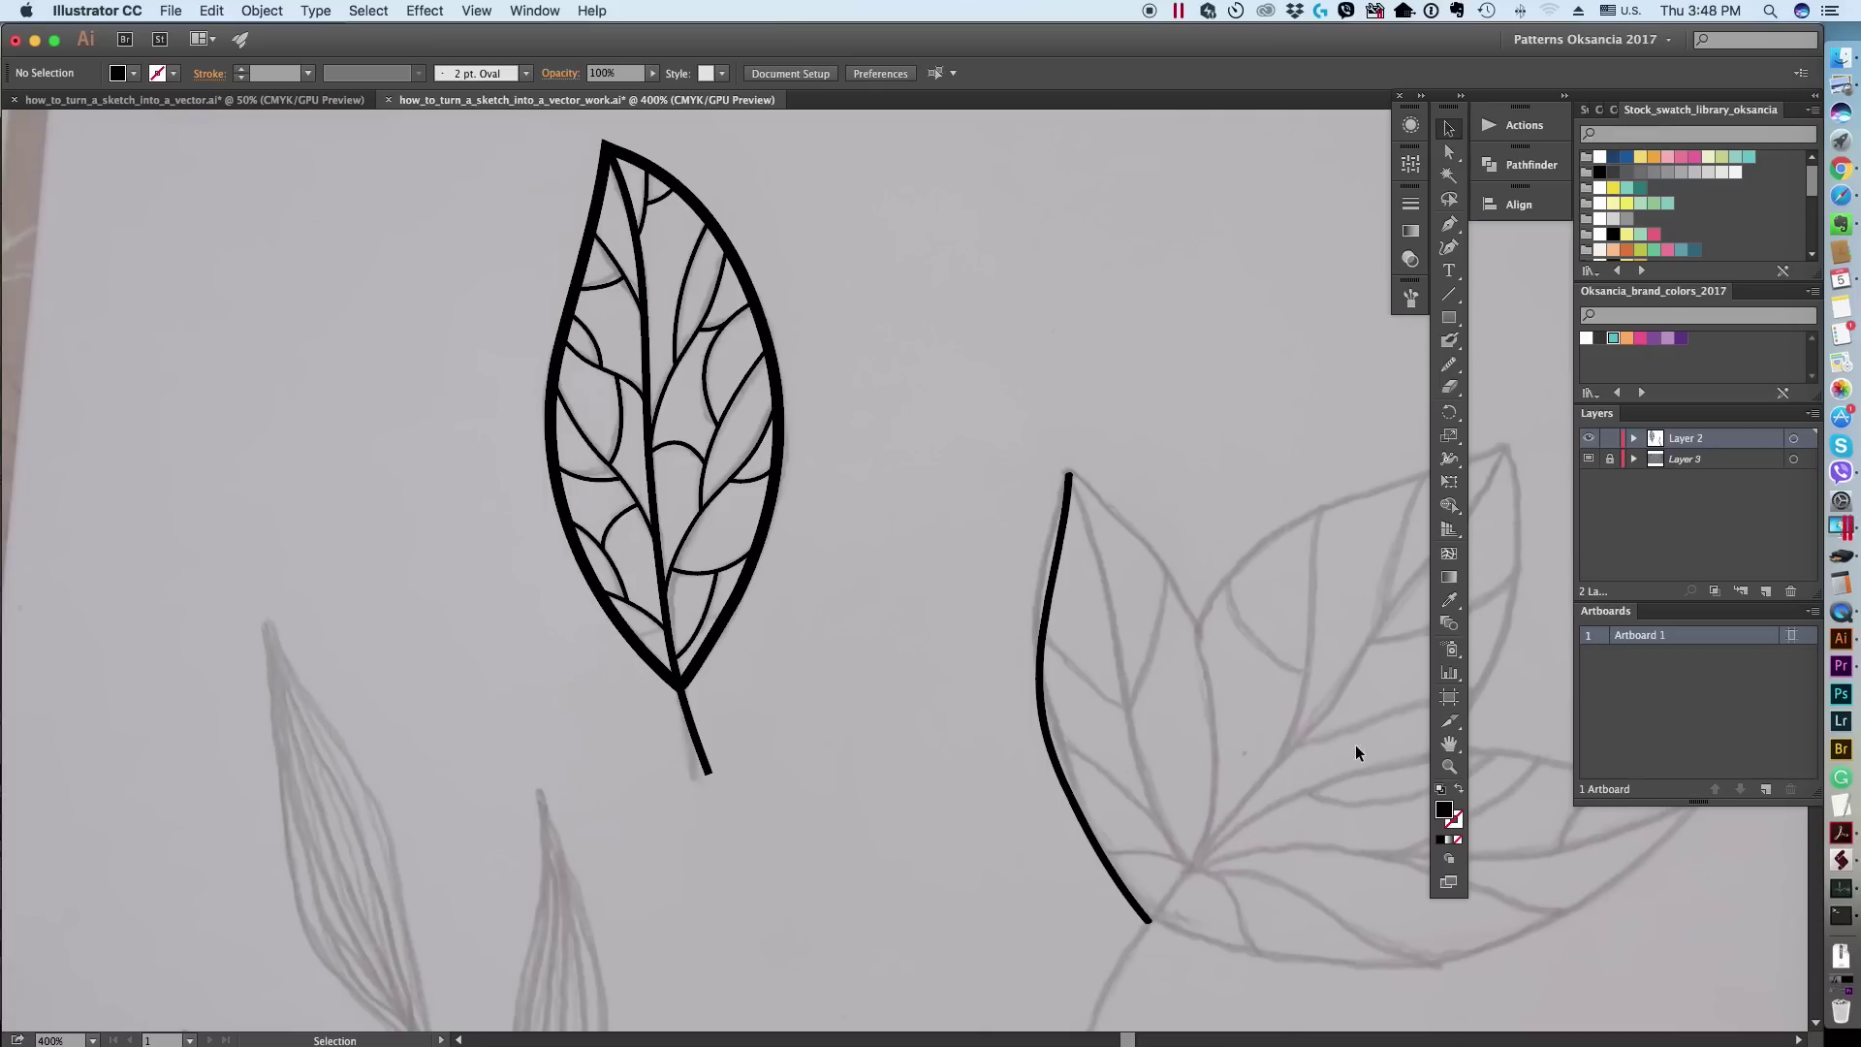
Step: Delete the first Blob Brush stroke from the outer edge of the three-lobed leaf
key("space")
left_click_drag(1122, 746, 1027, 716)
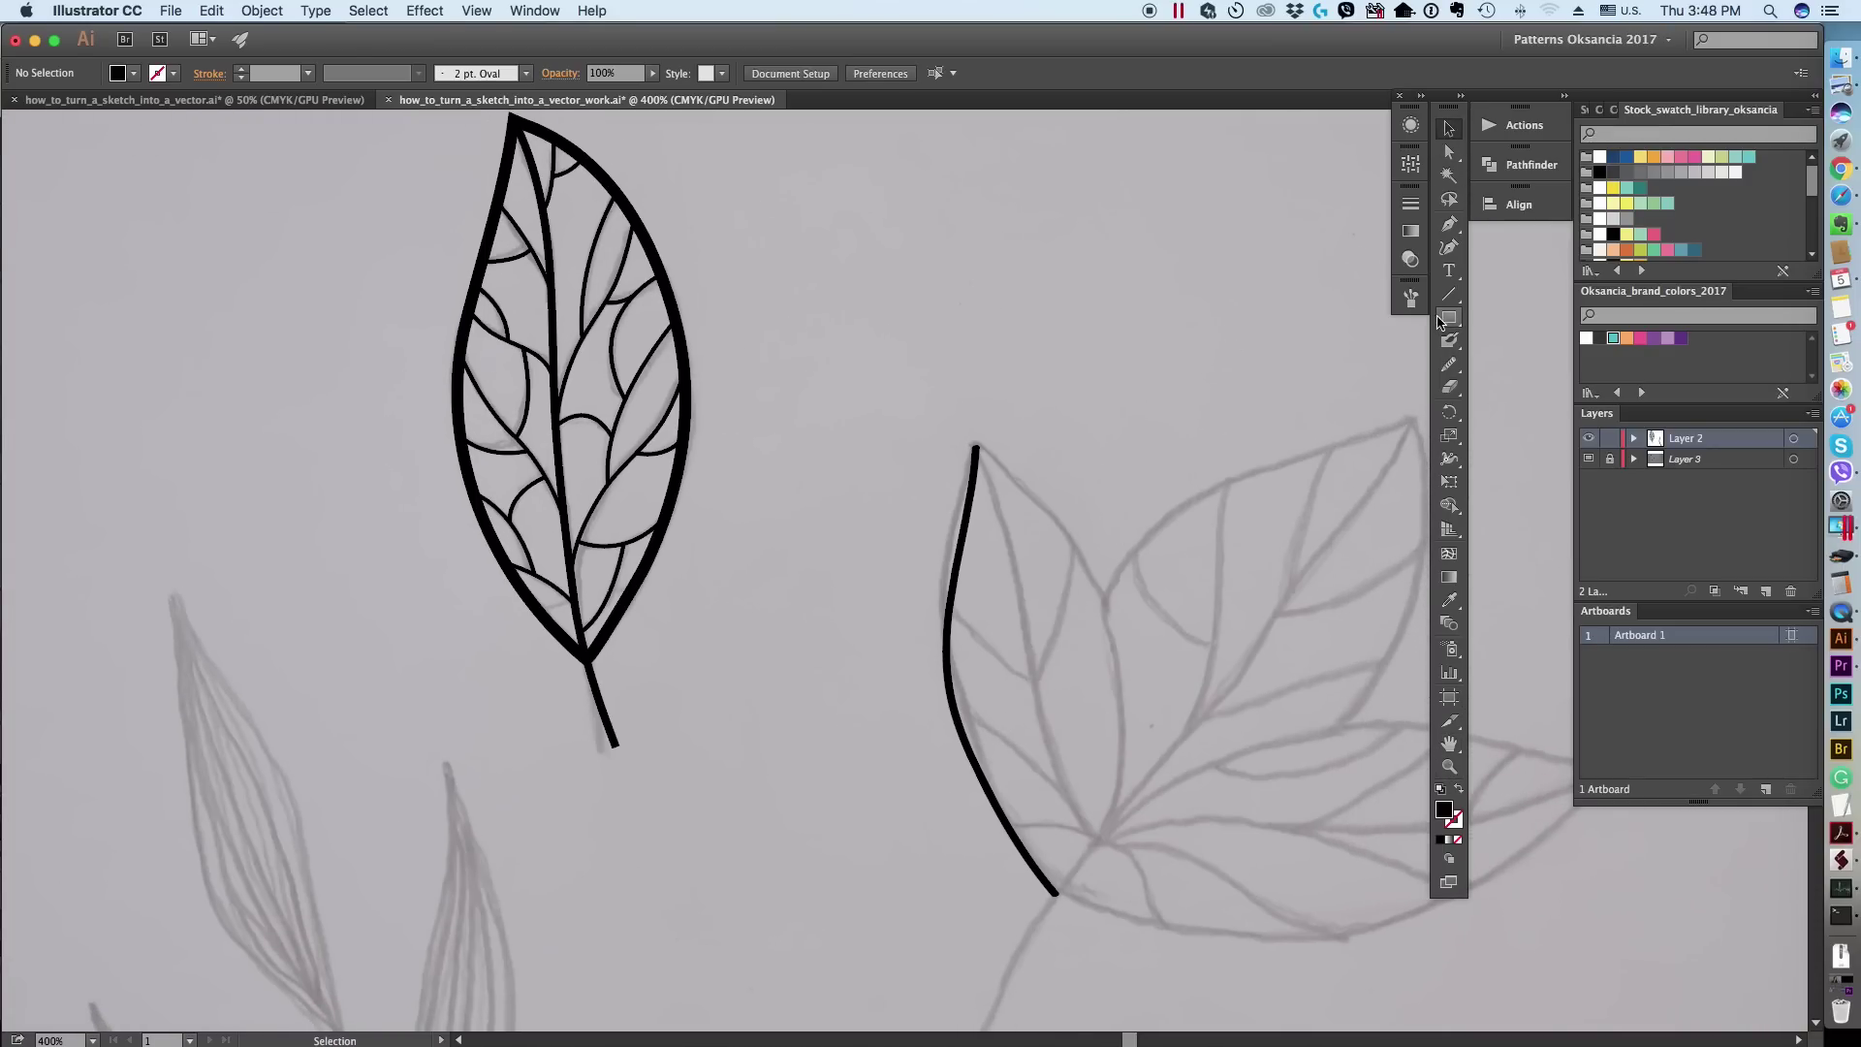
left_click(1449, 743)
left_click_drag(1072, 694, 883, 646)
left_click(1448, 129)
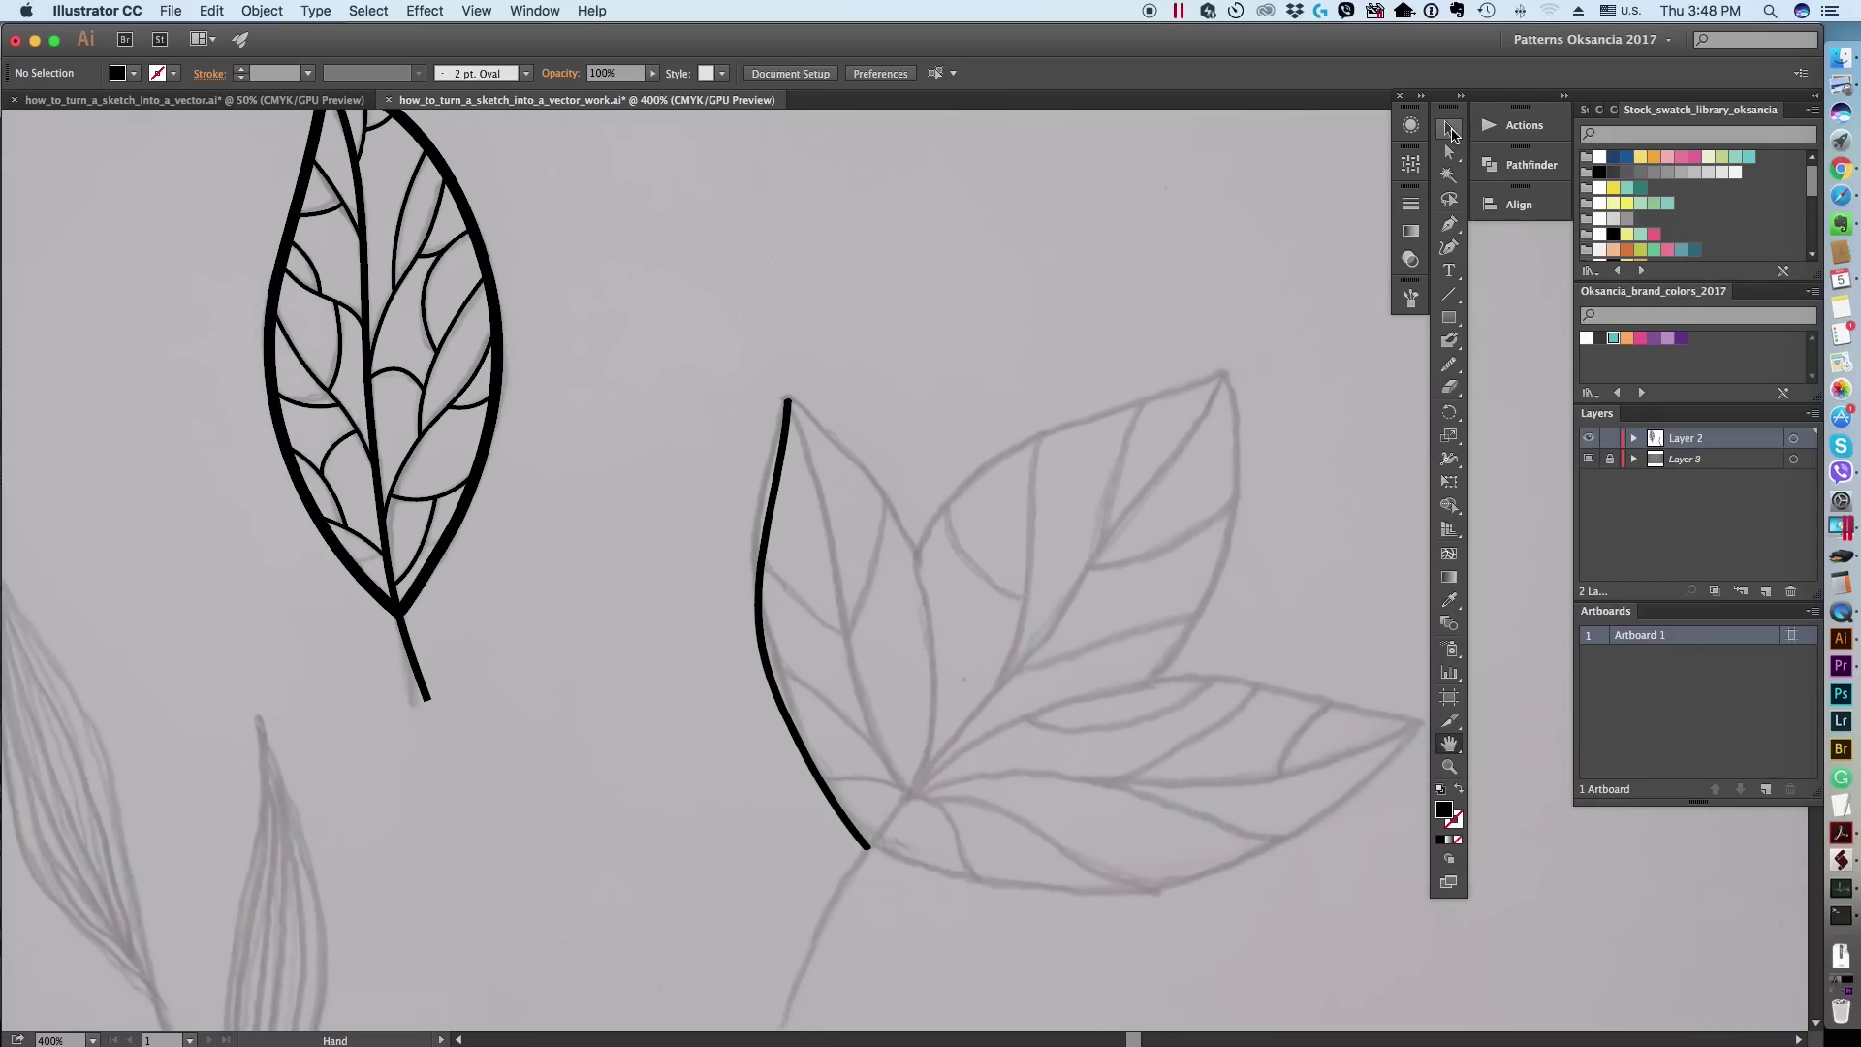
left_click(781, 427)
key("Delete")
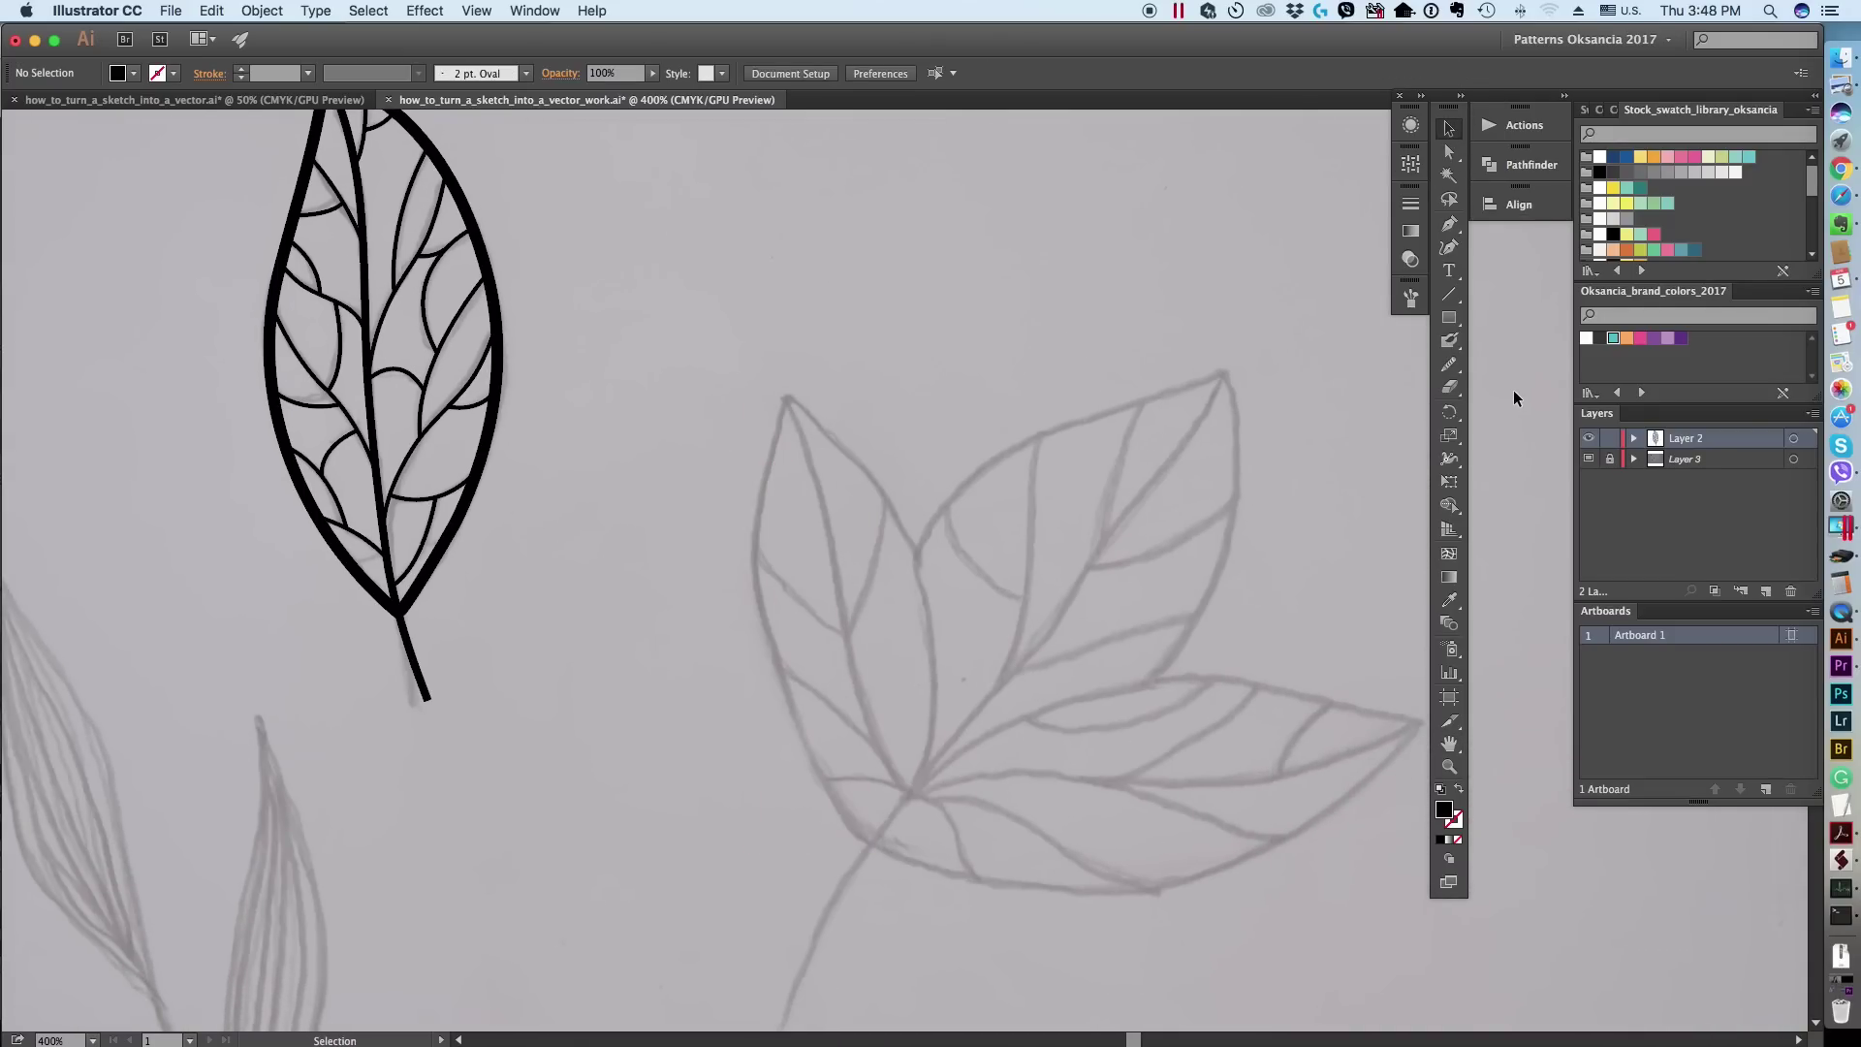
Step: Set the Blob Brush size to 3 pt
double_click(1452, 342)
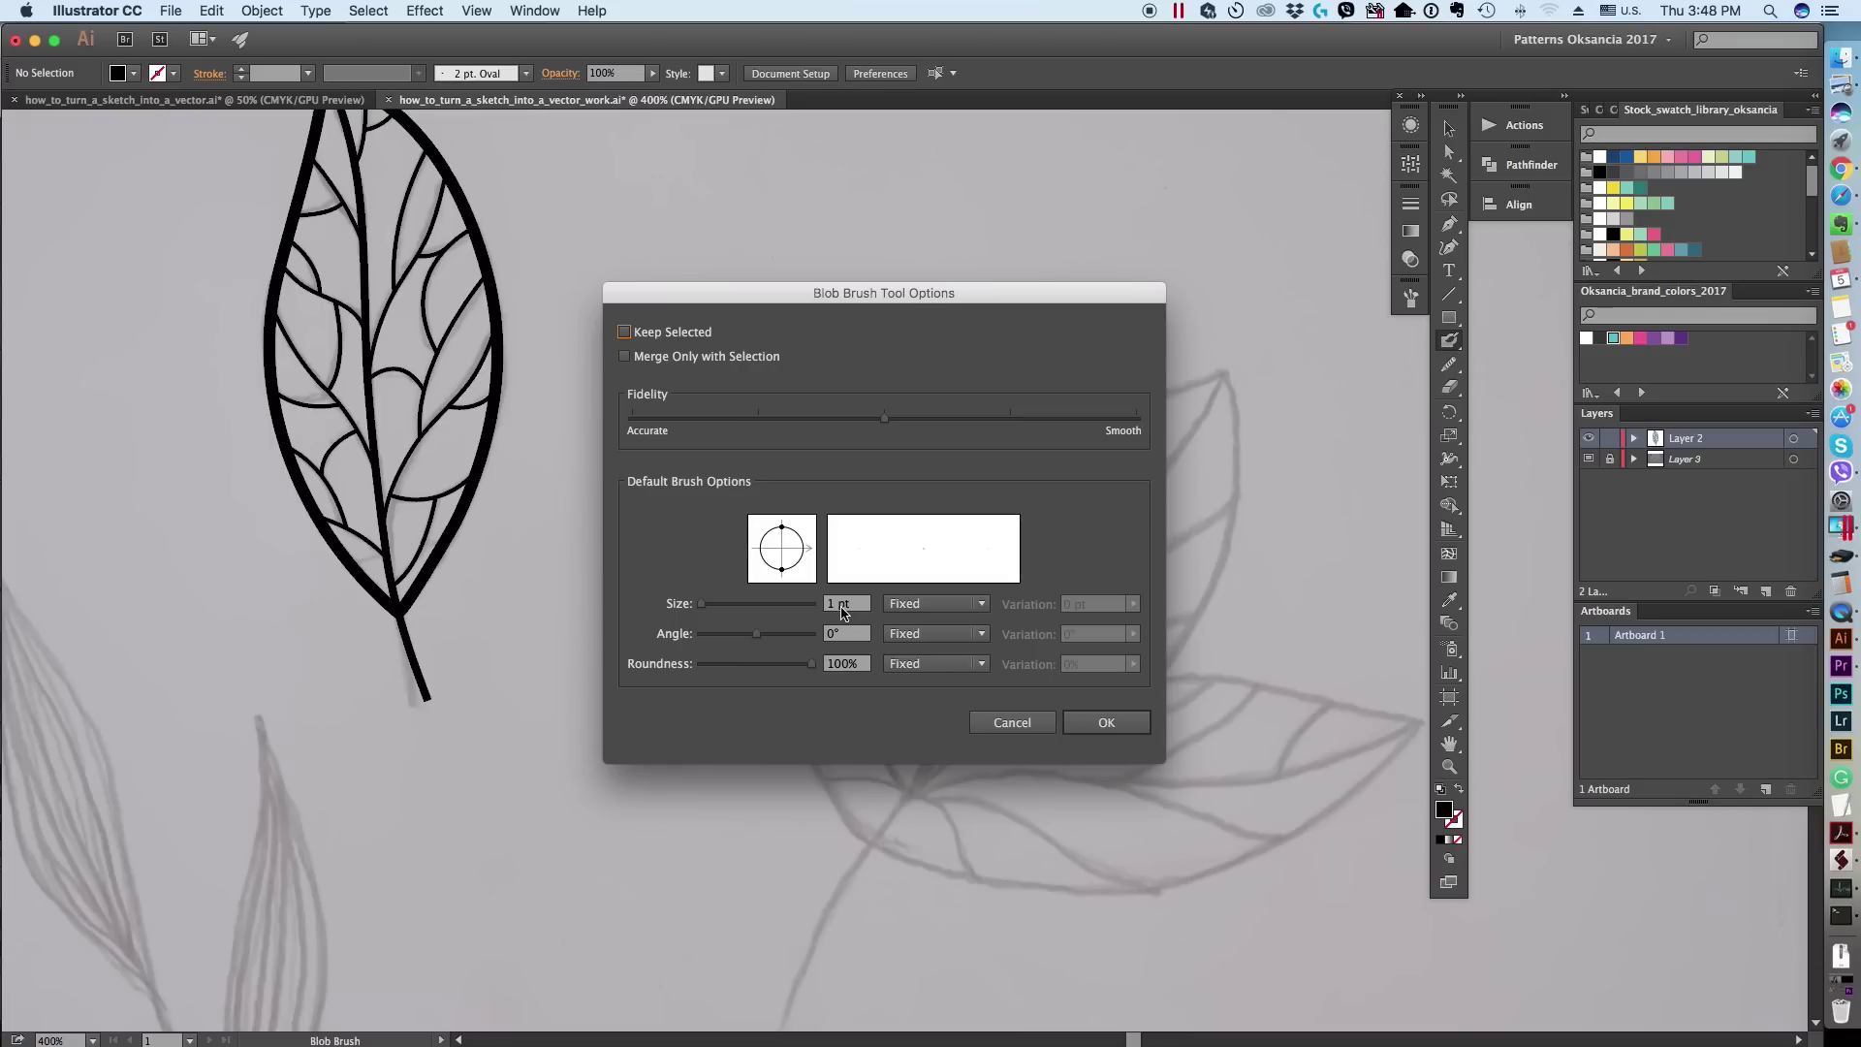
left_click(831, 604)
type("3")
left_click(1111, 729)
Step: Paint the left lobe's outline and the stem of the three-lobed leaf with the Blob Brush
left_click_drag(783, 396, 762, 485)
key("super+z")
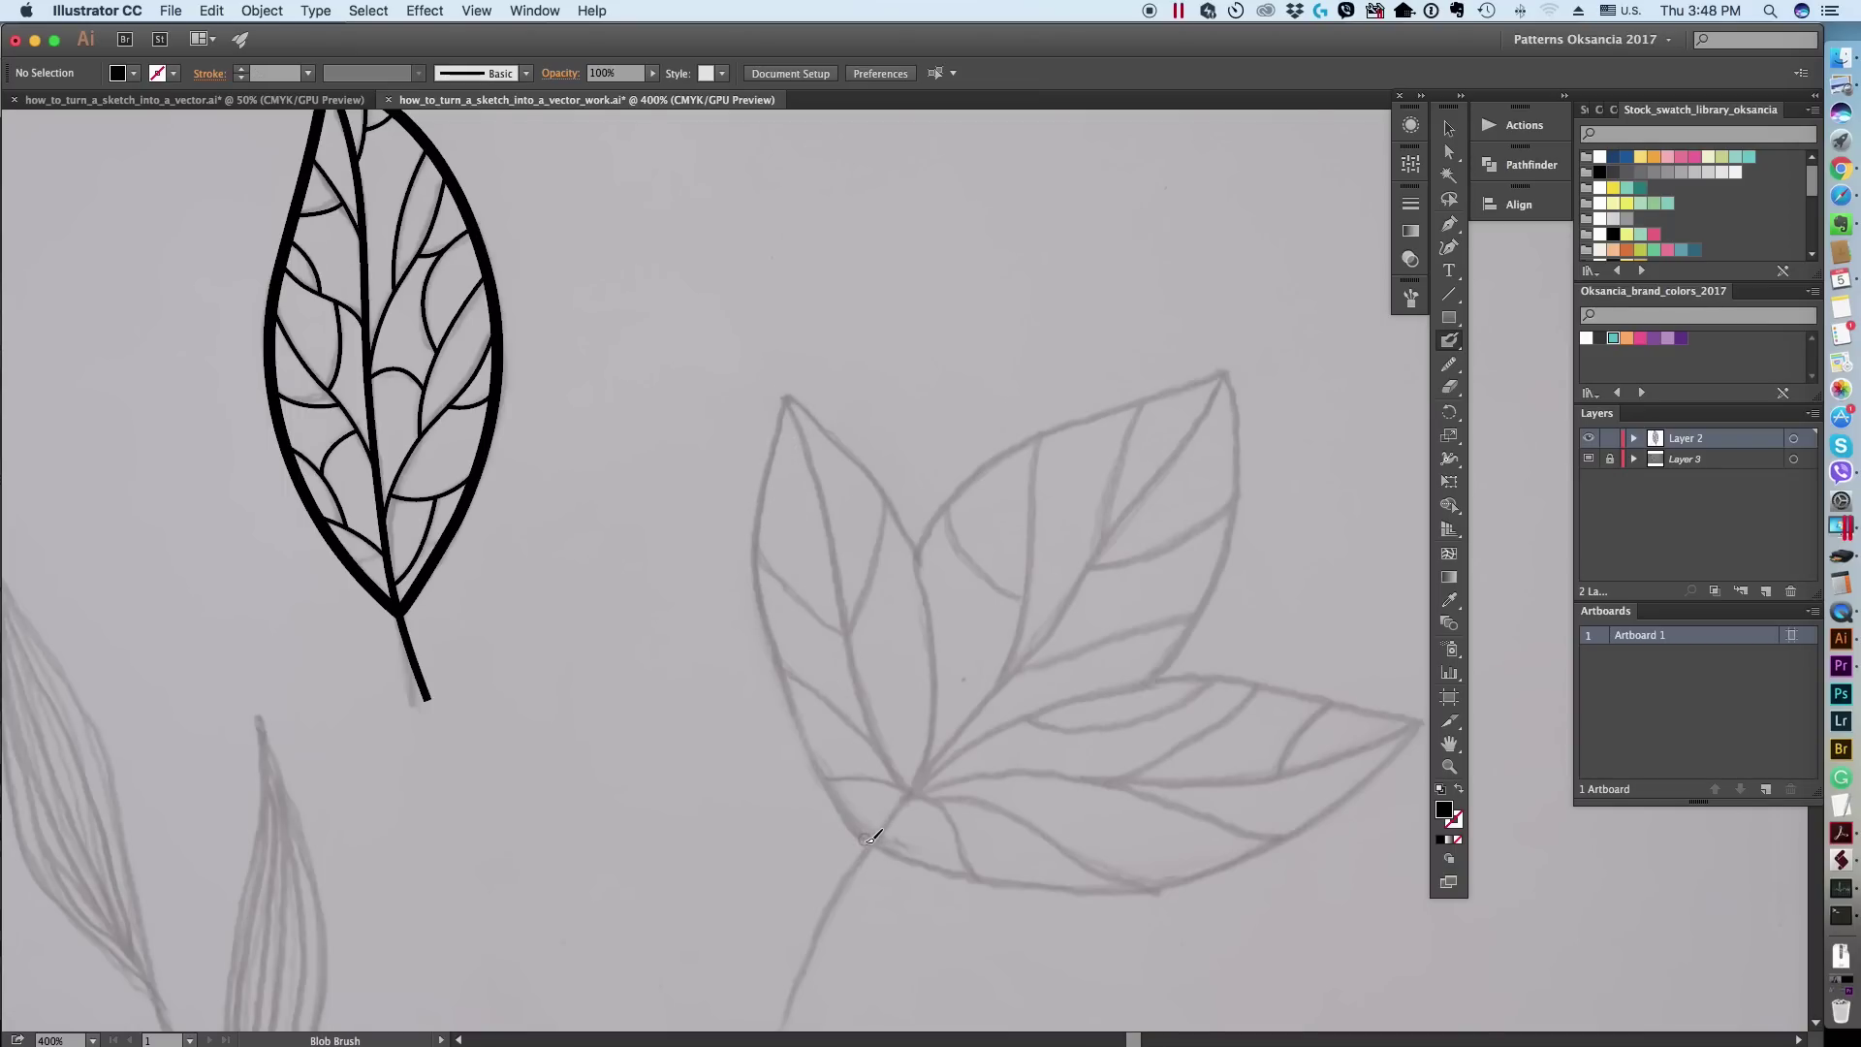
mouse_move(863, 843)
left_mouse_down()
mouse_move(781, 742)
mouse_move(761, 671)
mouse_move(749, 515)
mouse_move(769, 440)
mouse_move(787, 397)
mouse_move(921, 556)
mouse_move(1009, 447)
left_mouse_up()
key("cmd+z")
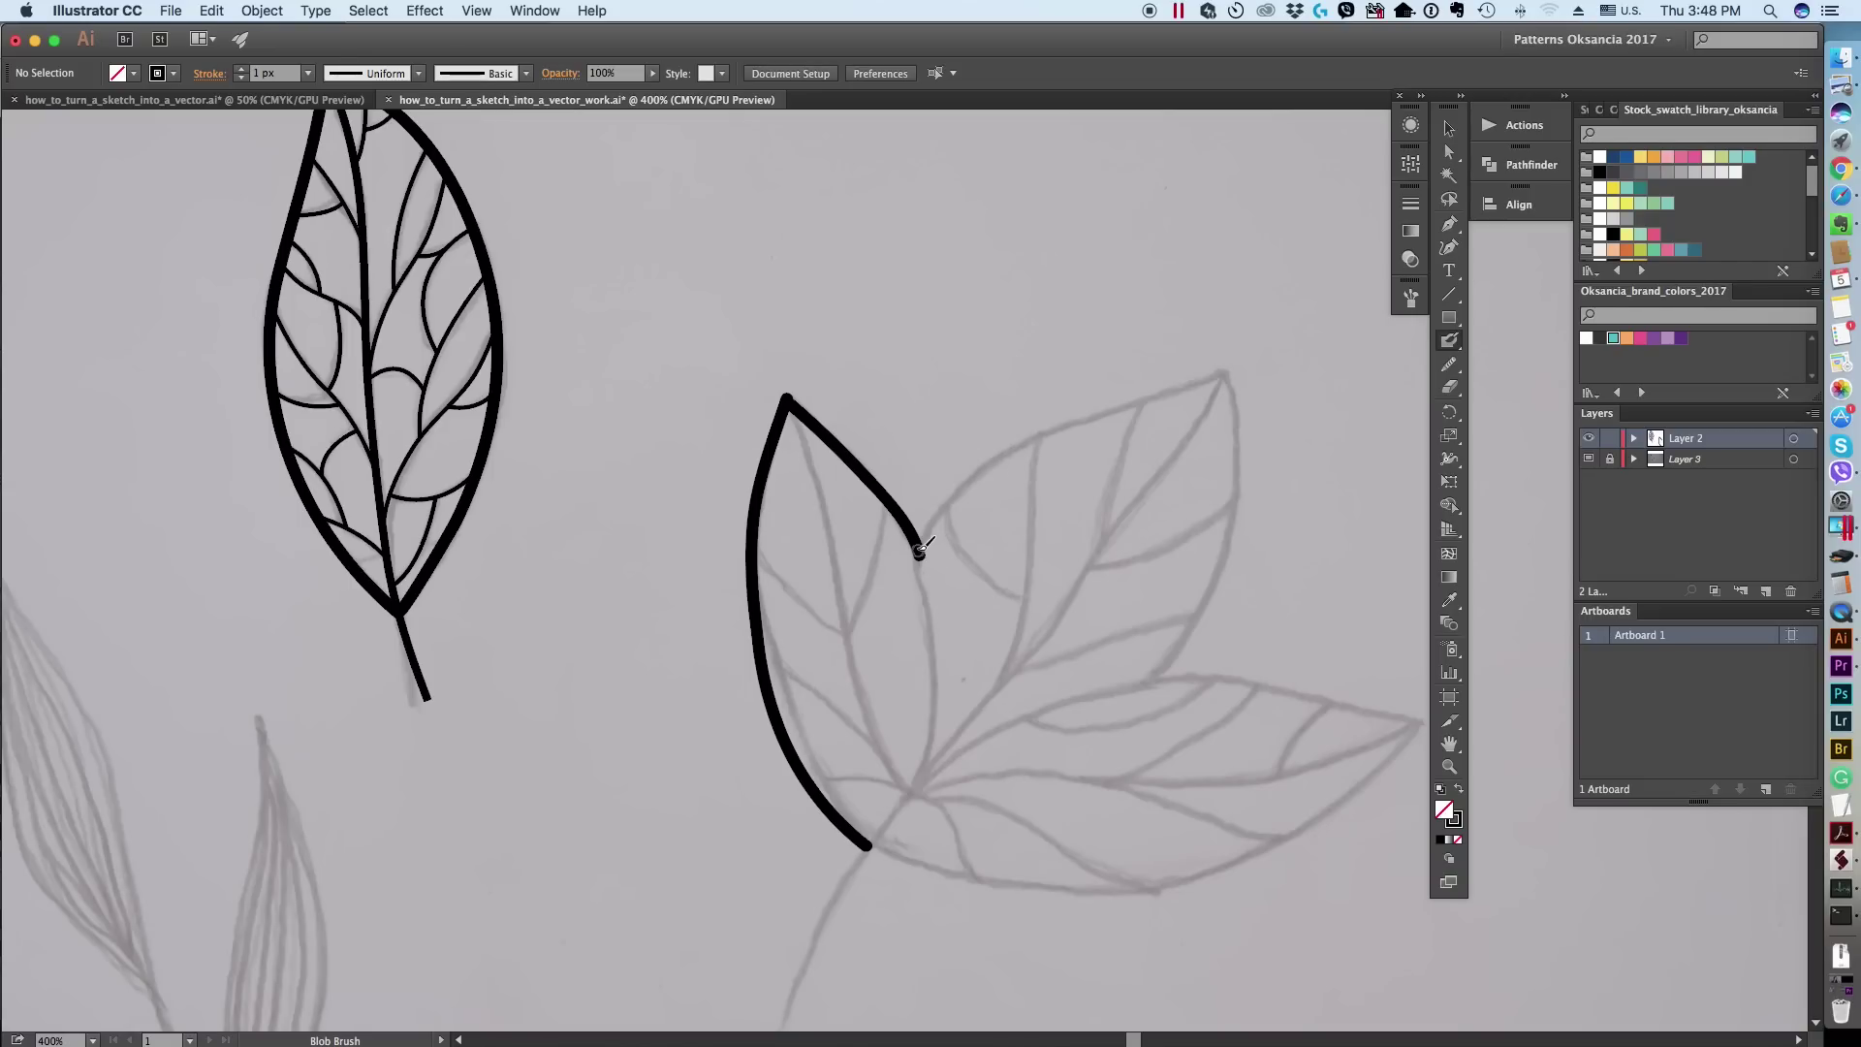
mouse_move(921, 558)
left_mouse_down()
mouse_move(927, 715)
mouse_move(905, 801)
mouse_move(835, 889)
mouse_move(795, 996)
left_mouse_up()
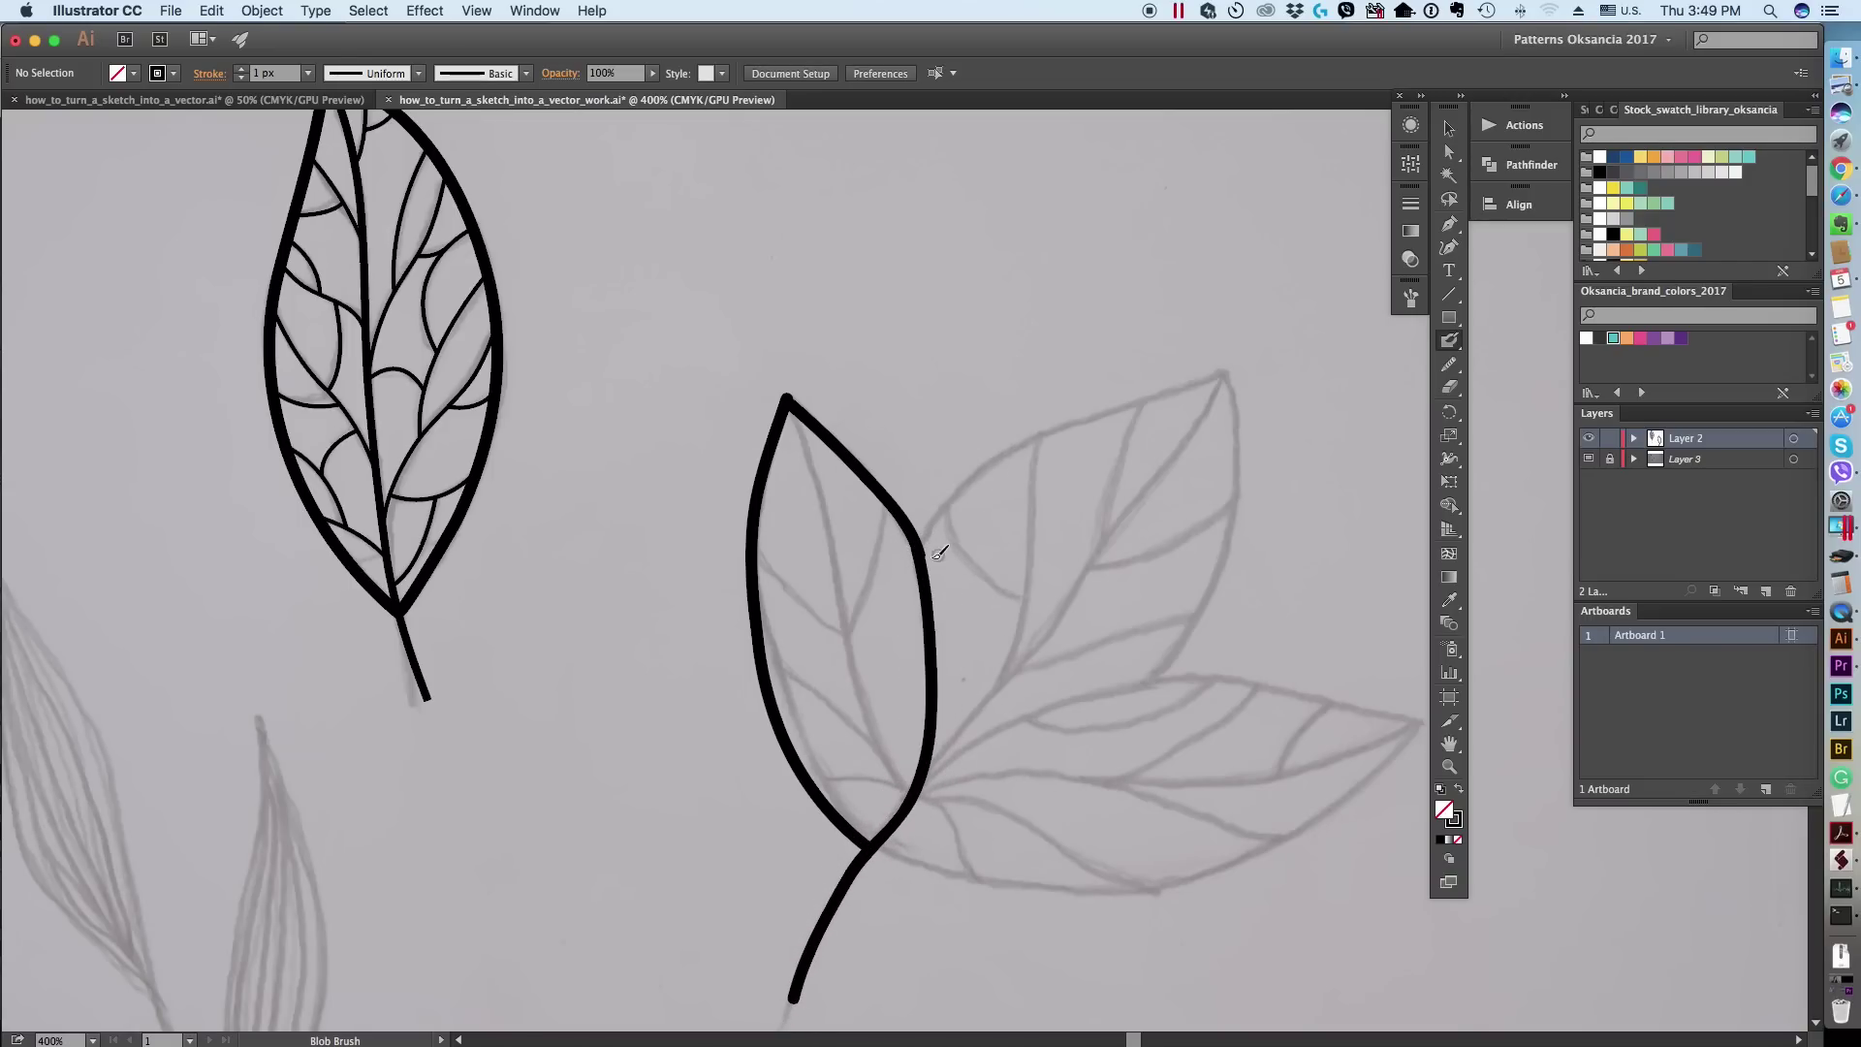
Step: Paint the middle lobe's outline from the notch around its tip to the edge of the right lobe
mouse_move(921, 549)
left_mouse_down()
mouse_move(1008, 454)
mouse_move(1229, 377)
mouse_move(1225, 535)
mouse_move(1144, 679)
left_mouse_up()
mouse_move(878, 836)
left_mouse_down()
mouse_move(914, 786)
mouse_move(1047, 707)
mouse_move(1130, 677)
mouse_move(1200, 683)
left_mouse_up()
key("super+z")
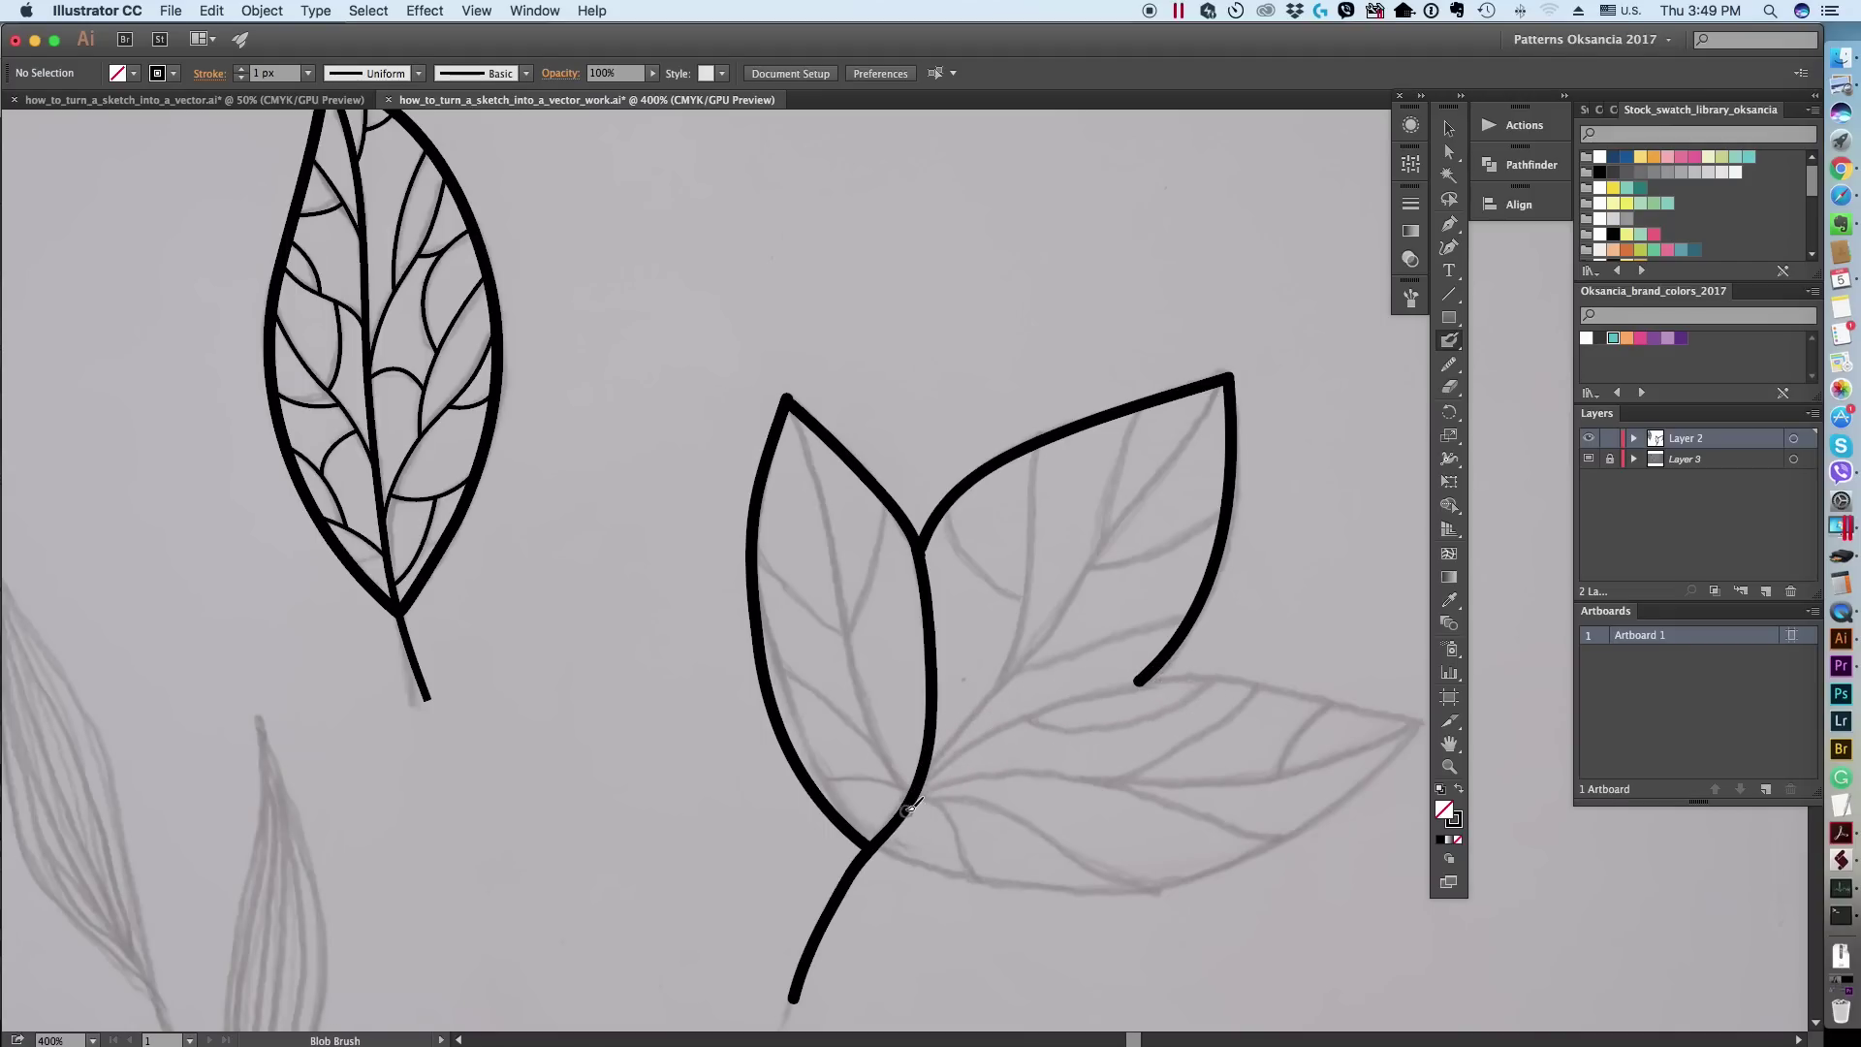
Step: Paint the upper and lower edges of the right lobe from the stem to its tip
mouse_move(909, 806)
left_mouse_down()
mouse_move(982, 744)
mouse_move(1159, 683)
mouse_move(1261, 684)
mouse_move(1420, 723)
left_mouse_up()
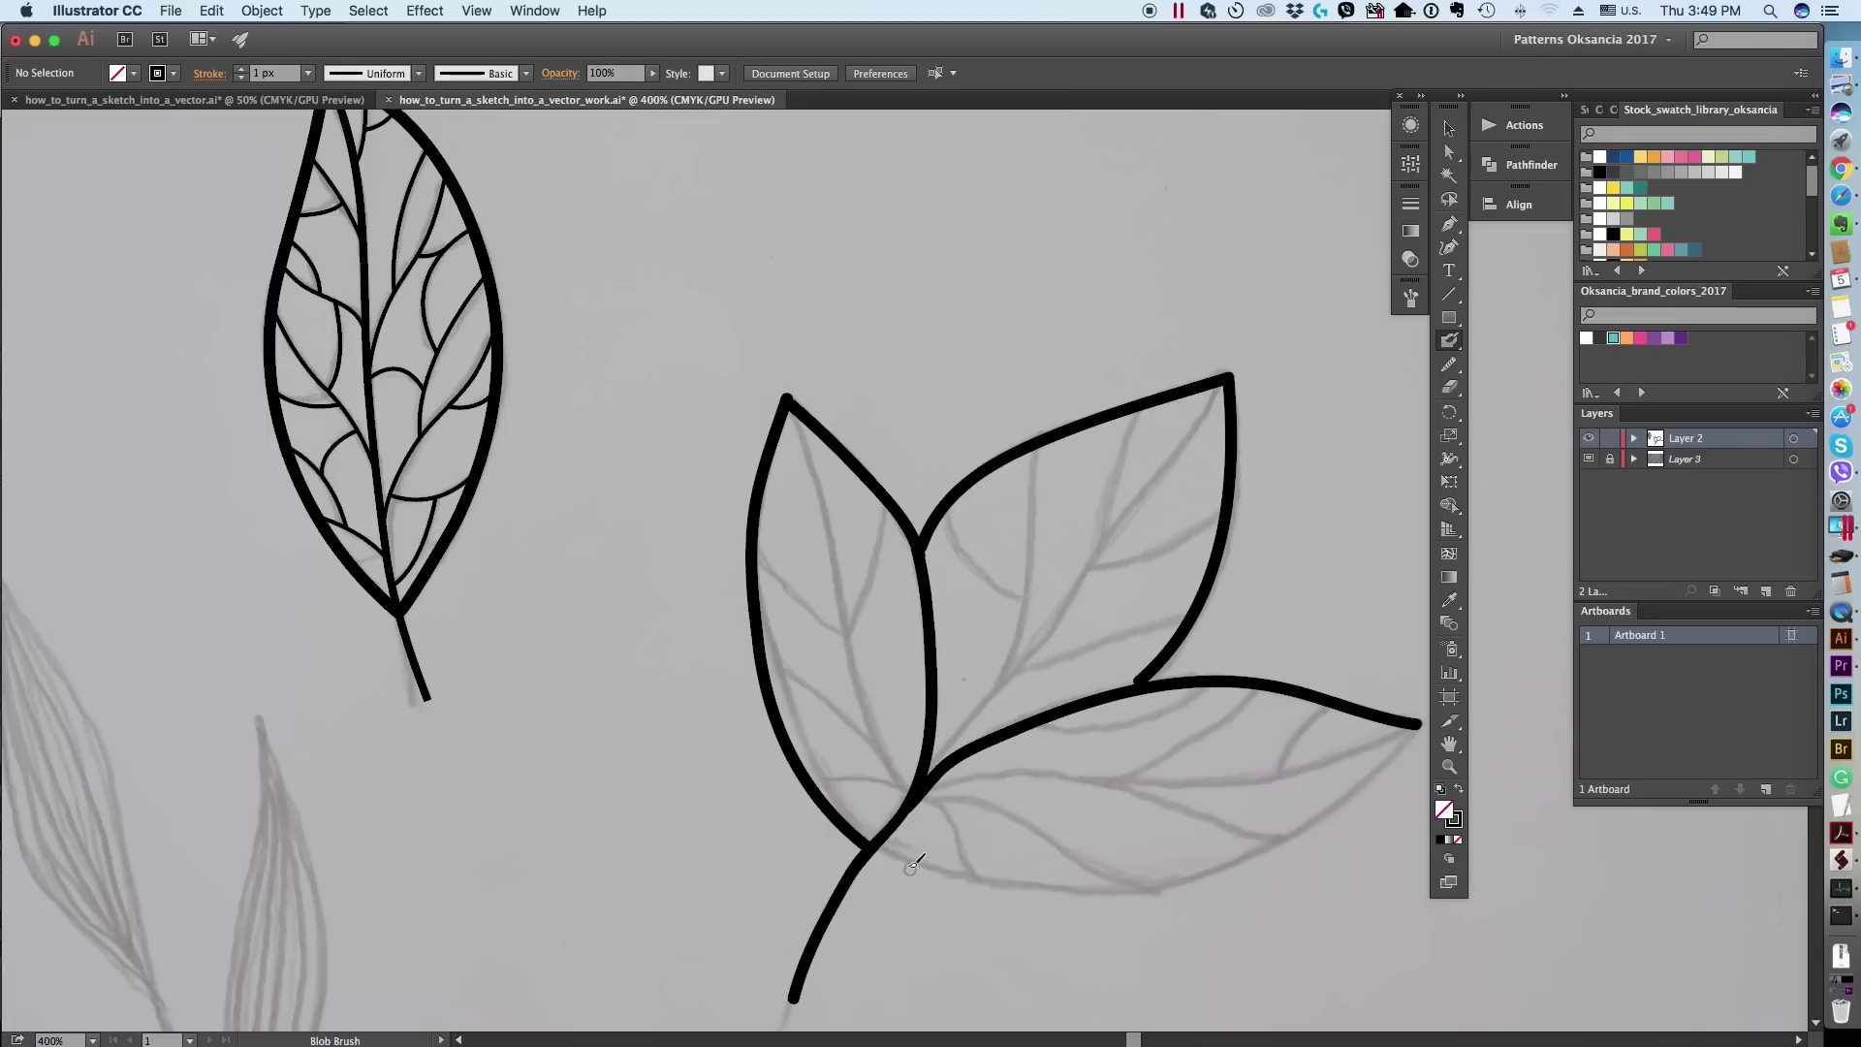
mouse_move(872, 849)
left_mouse_down()
mouse_move(1085, 889)
mouse_move(1254, 852)
left_mouse_up()
left_click_drag(1345, 807, 1418, 727)
Step: Reduce the Blob Brush size for painting the thinner leaf veins
key("z")
left_click(796, 421)
left_click(1008, 606, "alt")
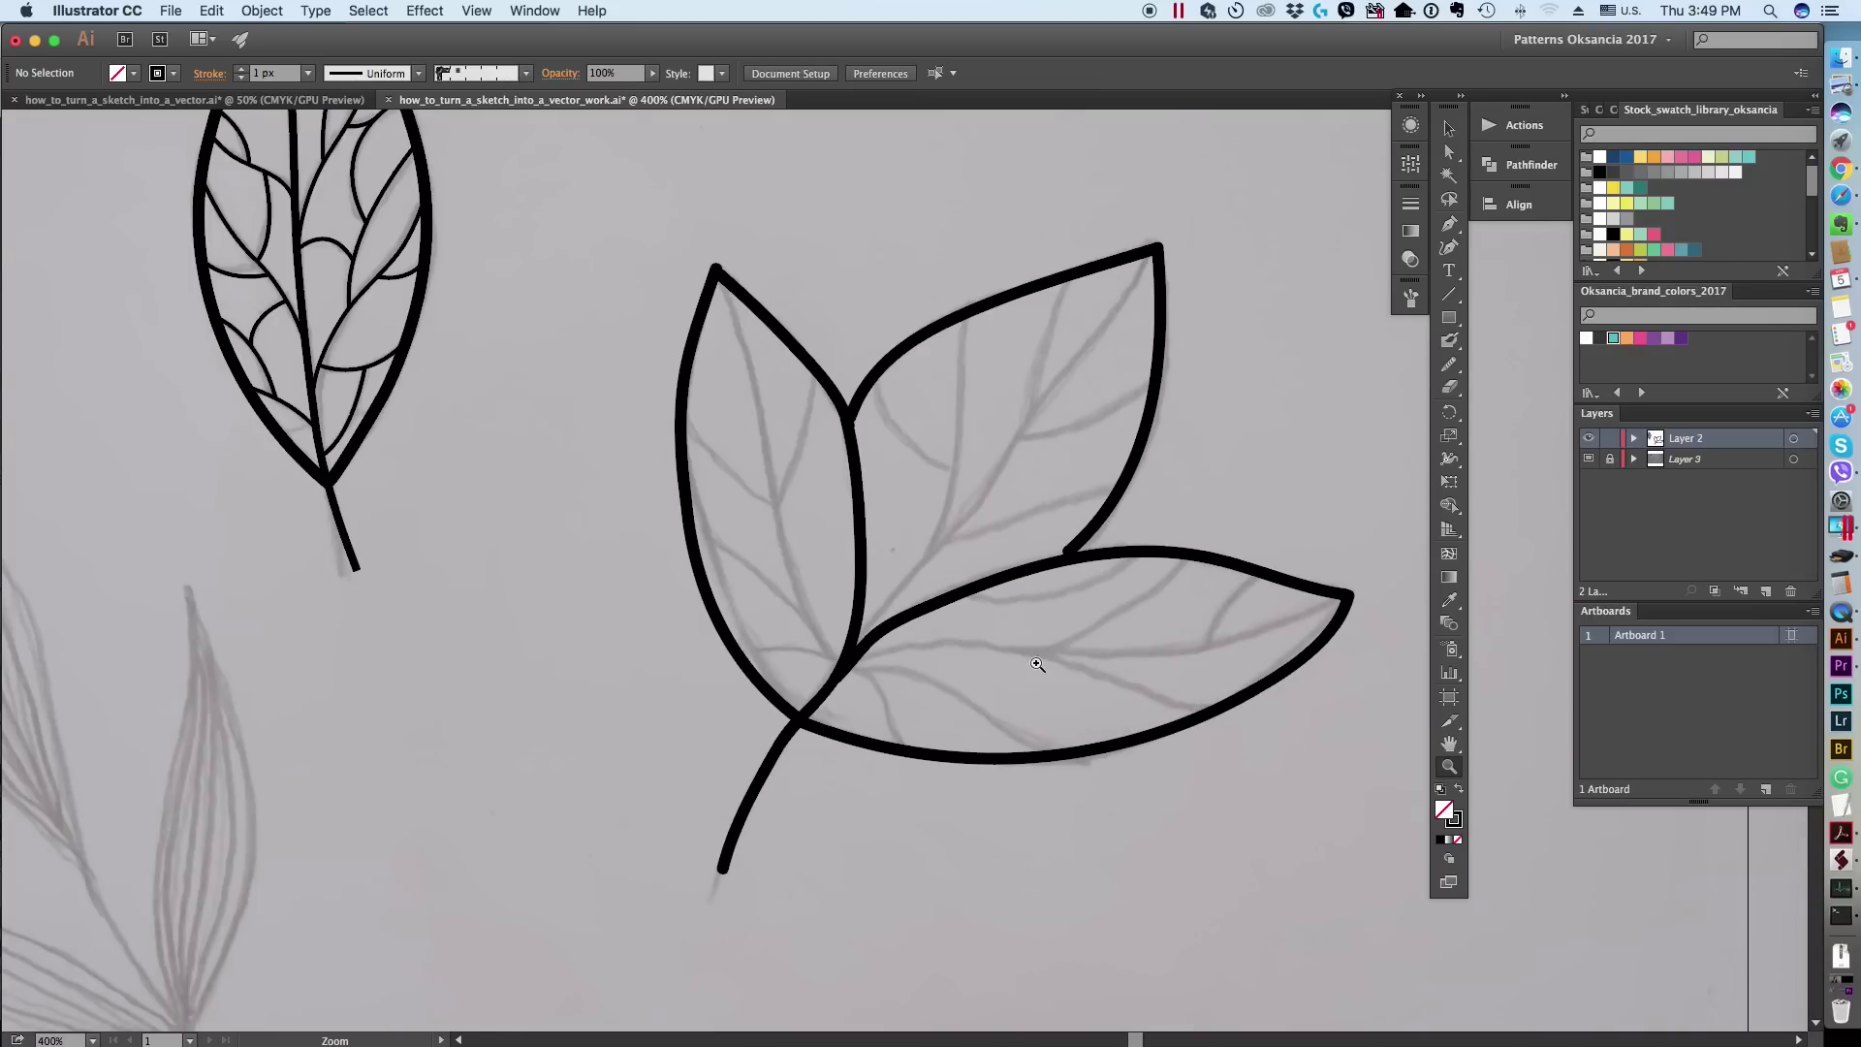
double_click(1449, 339)
left_click(1089, 743)
Step: Paint the midribs of the left and middle lobes and the side veins of the left lobe
left_click_drag(718, 274, 836, 675)
left_click_drag(858, 642, 1154, 257)
key("ctrl+z")
left_click_drag(812, 371, 776, 503)
mouse_move(687, 424)
left_mouse_down()
mouse_move(776, 504)
mouse_move(812, 616)
left_mouse_up()
left_click_drag(746, 649, 831, 674)
Step: Paint the side veins of the middle lobe, joining its midrib to the outline
left_click_drag(965, 318, 933, 531)
mouse_move(1073, 274)
left_mouse_down()
mouse_move(1026, 428)
mouse_move(1149, 399)
left_mouse_up()
mouse_move(879, 371)
left_mouse_down()
mouse_move(942, 479)
mouse_move(1110, 500)
left_mouse_up()
Step: Paint the midrib and side veins of the right lobe with the thin Blob Brush
left_click_drag(846, 669, 896, 743)
mouse_move(853, 667)
left_mouse_down()
mouse_move(1031, 748)
mouse_move(1170, 702)
left_mouse_up()
mouse_move(1047, 647)
left_mouse_down()
mouse_move(1192, 560)
mouse_move(1342, 602)
mouse_move(1246, 631)
mouse_move(1348, 597)
left_mouse_up()
key("ctrl+z")
left_click_drag(1270, 581, 1211, 640)
left_click_drag(974, 593, 1144, 551)
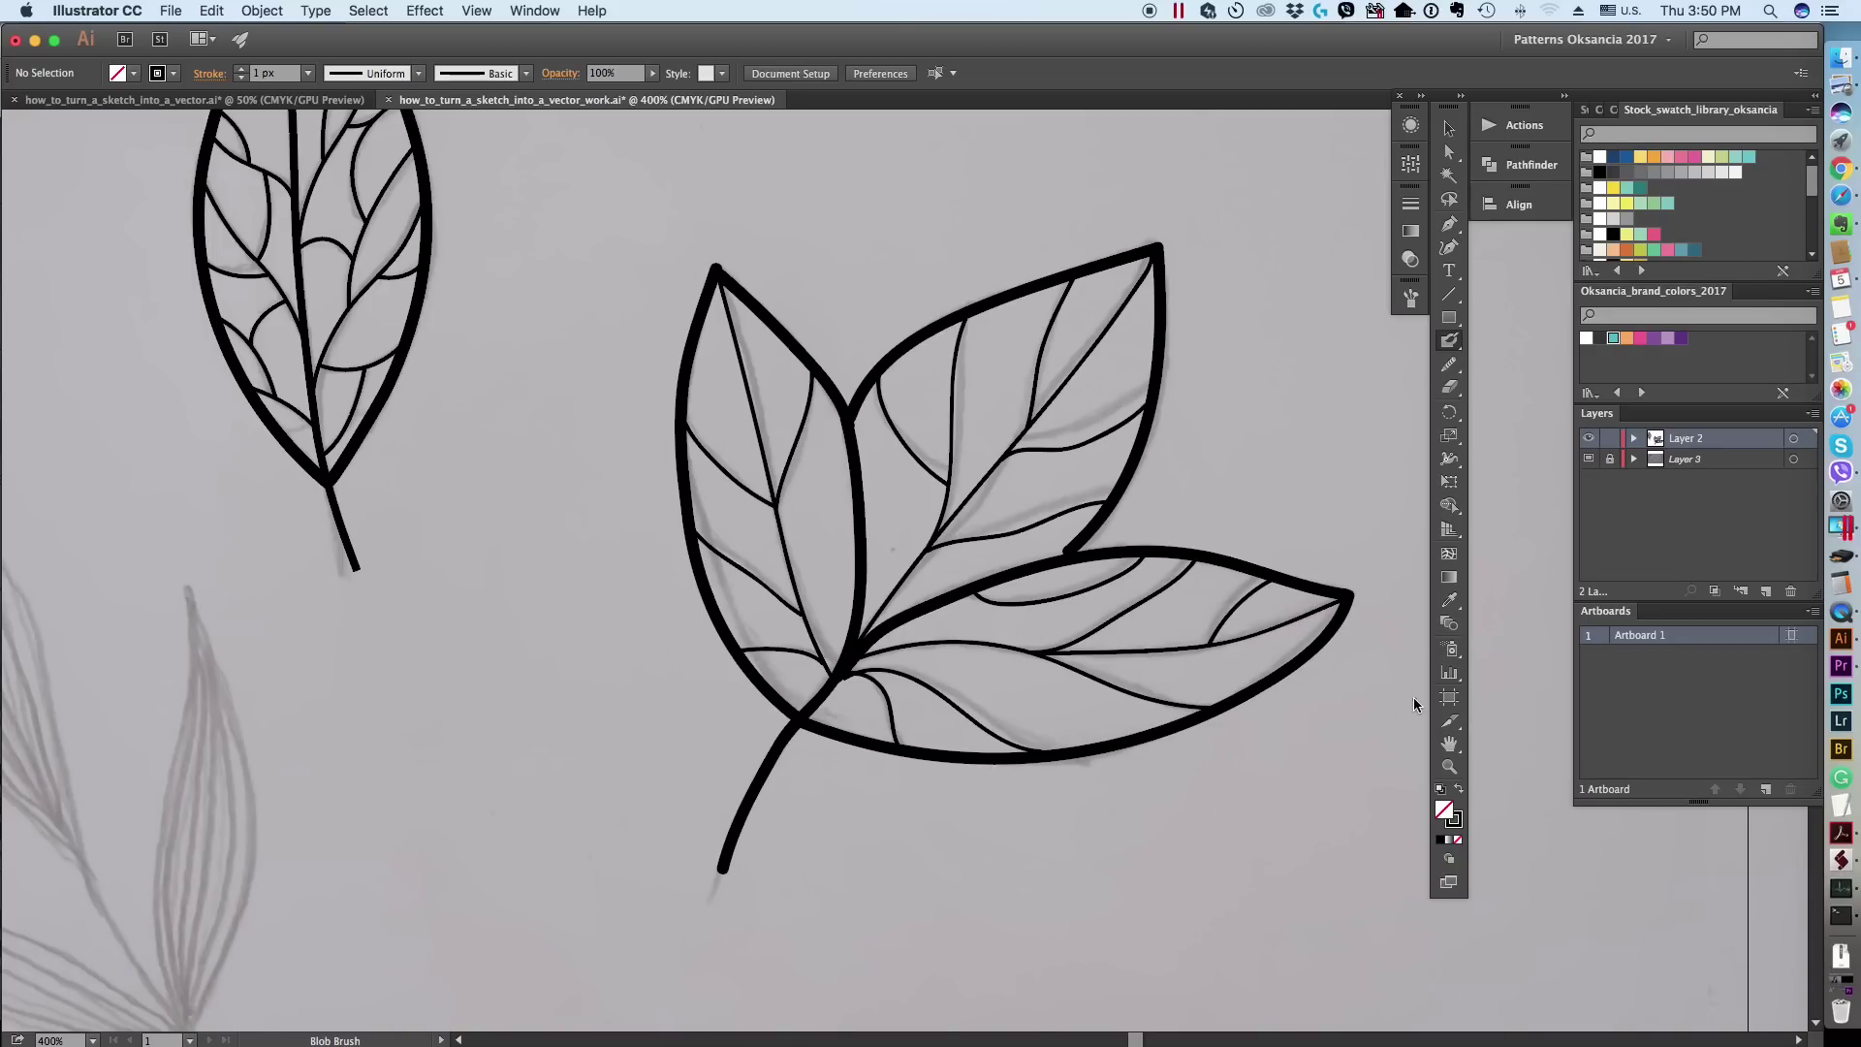
Step: Trim the bulging end of the outline at the left lobe's tip with the Eraser tool
left_click(1450, 766)
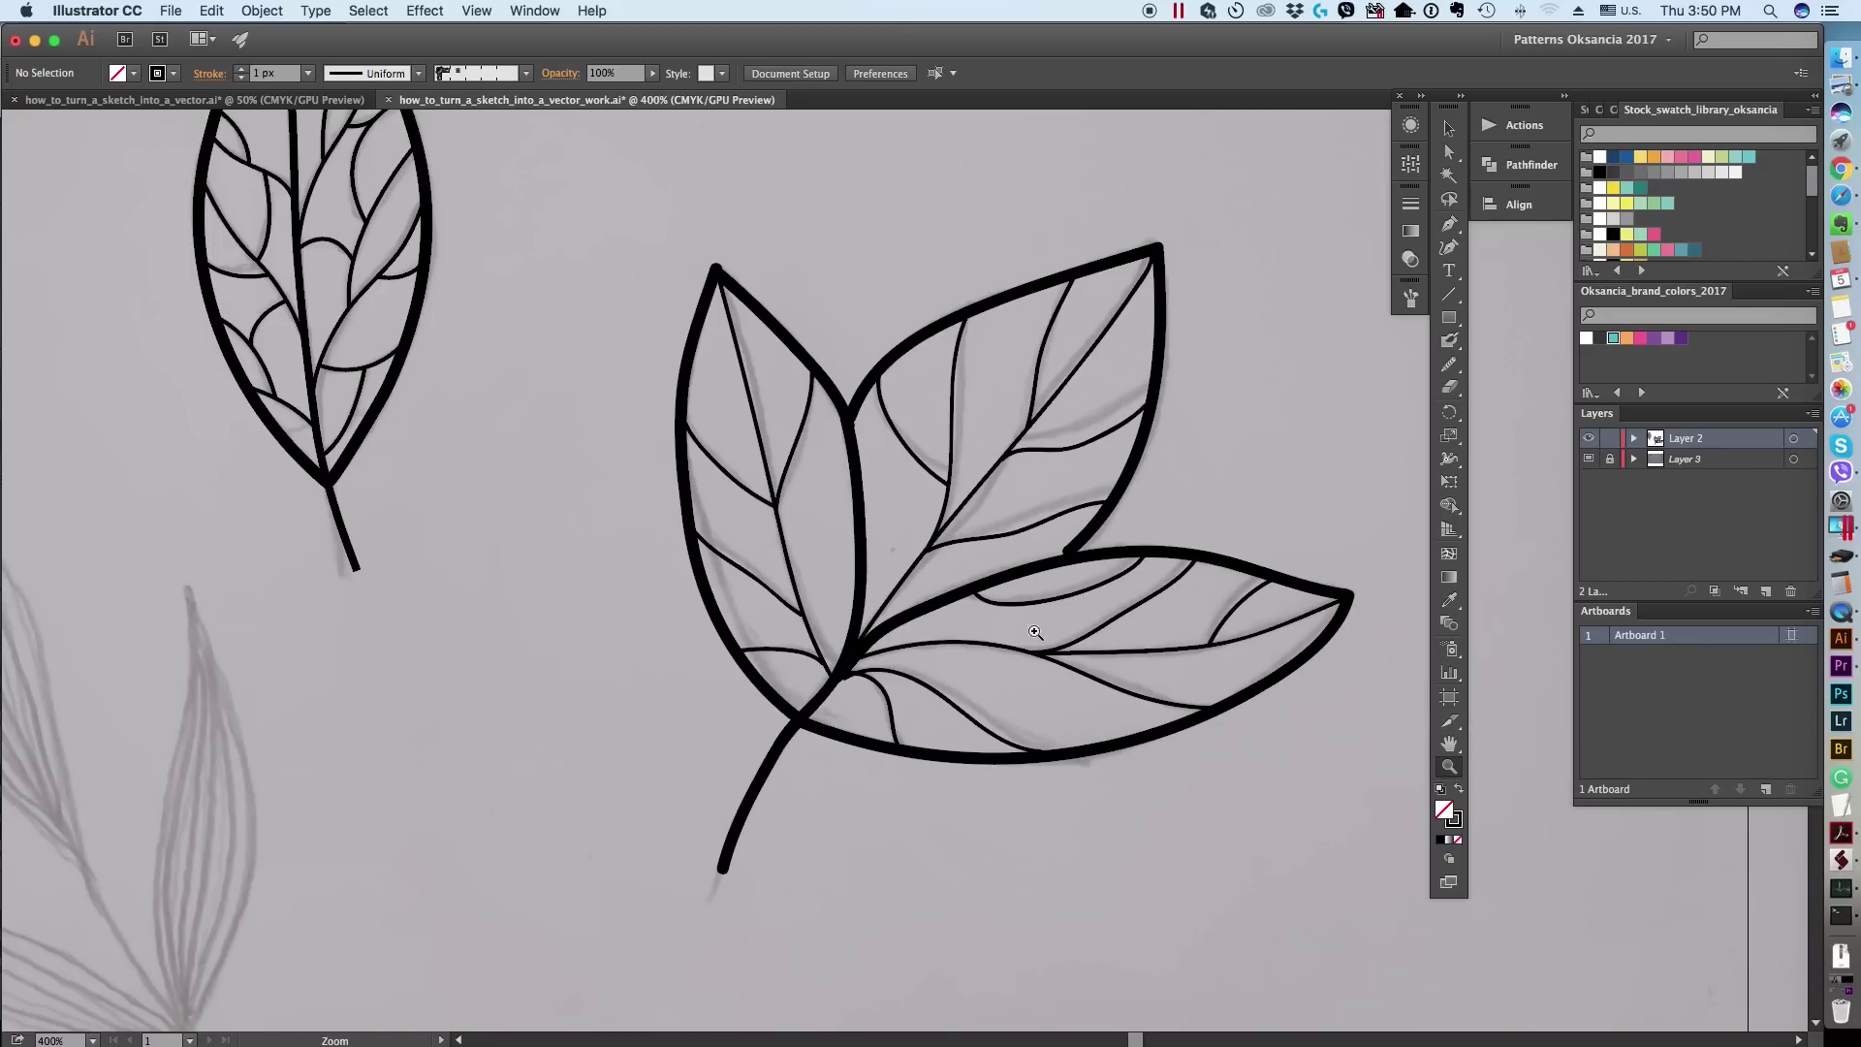
left_click(935, 518)
left_click(964, 527)
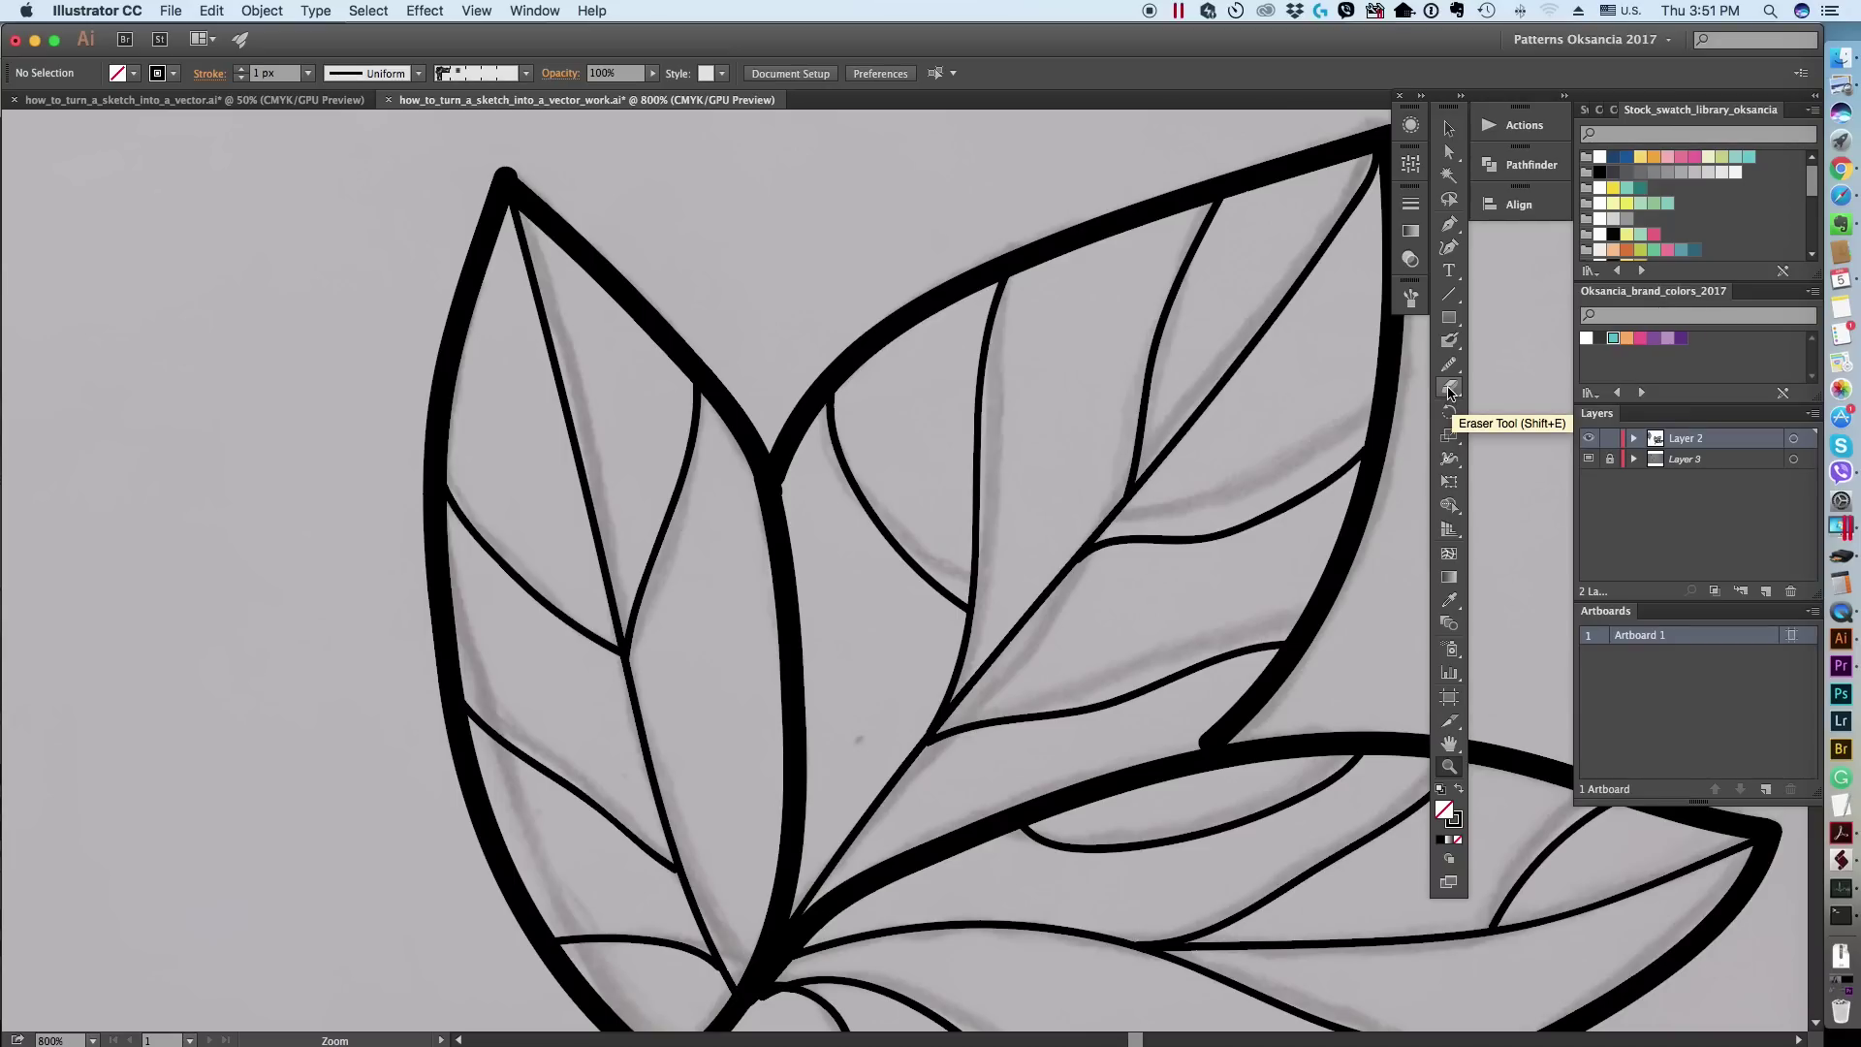
left_click(1450, 390)
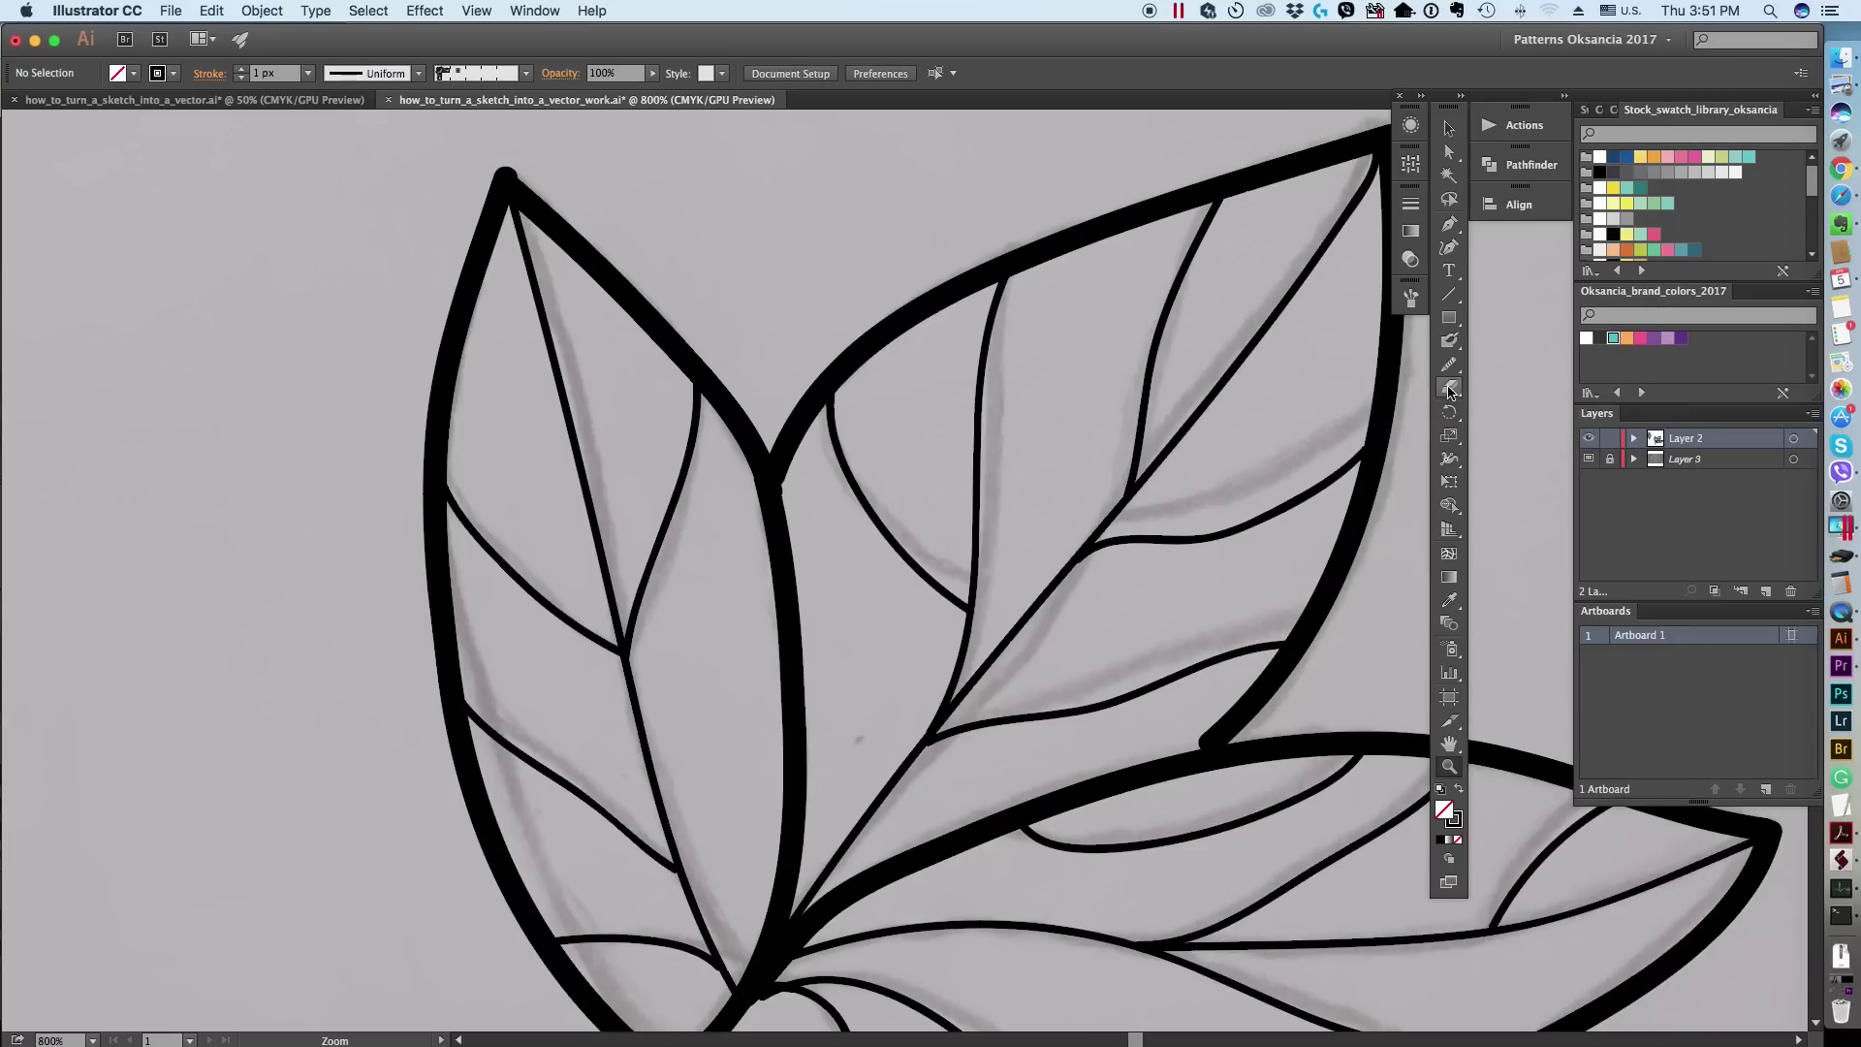
left_click(1450, 390)
left_click_drag(529, 171, 486, 174)
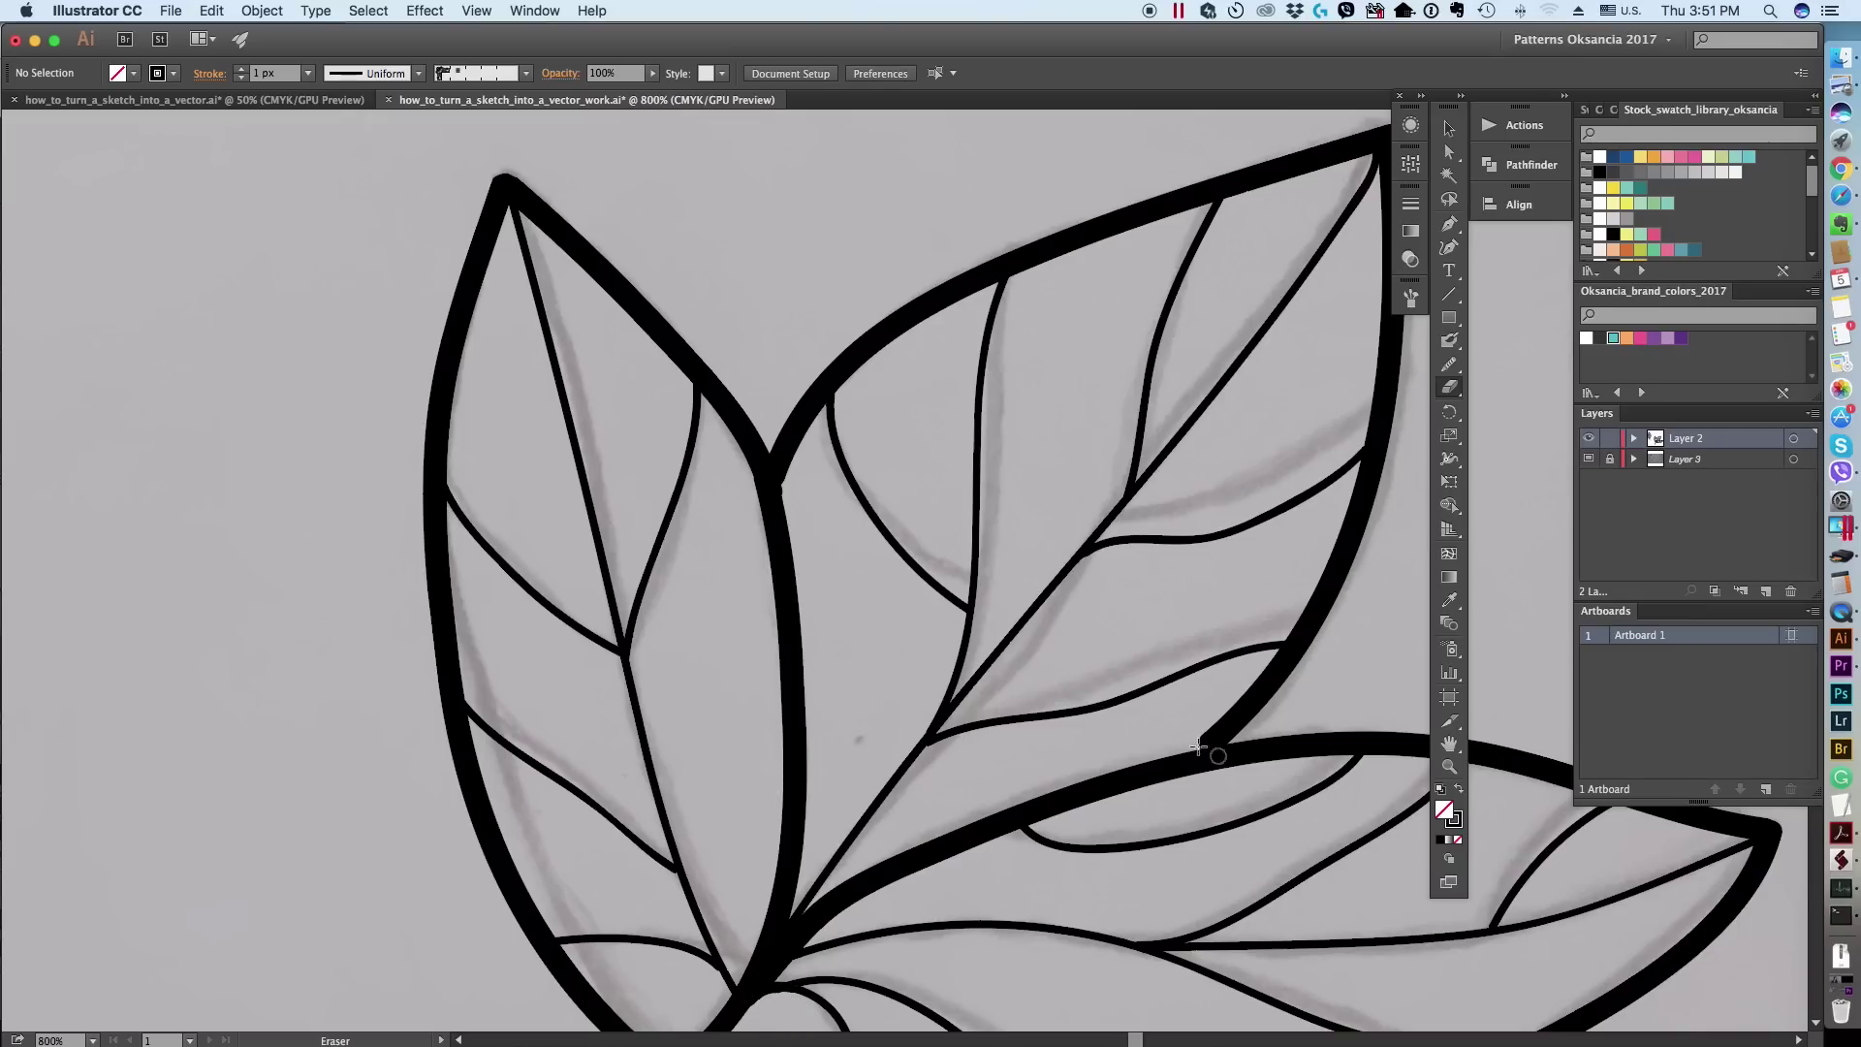
Step: Touch up the outline joints between the left and middle lobes and between the middle and right lobes with the Blob Brush
left_click(1450, 339)
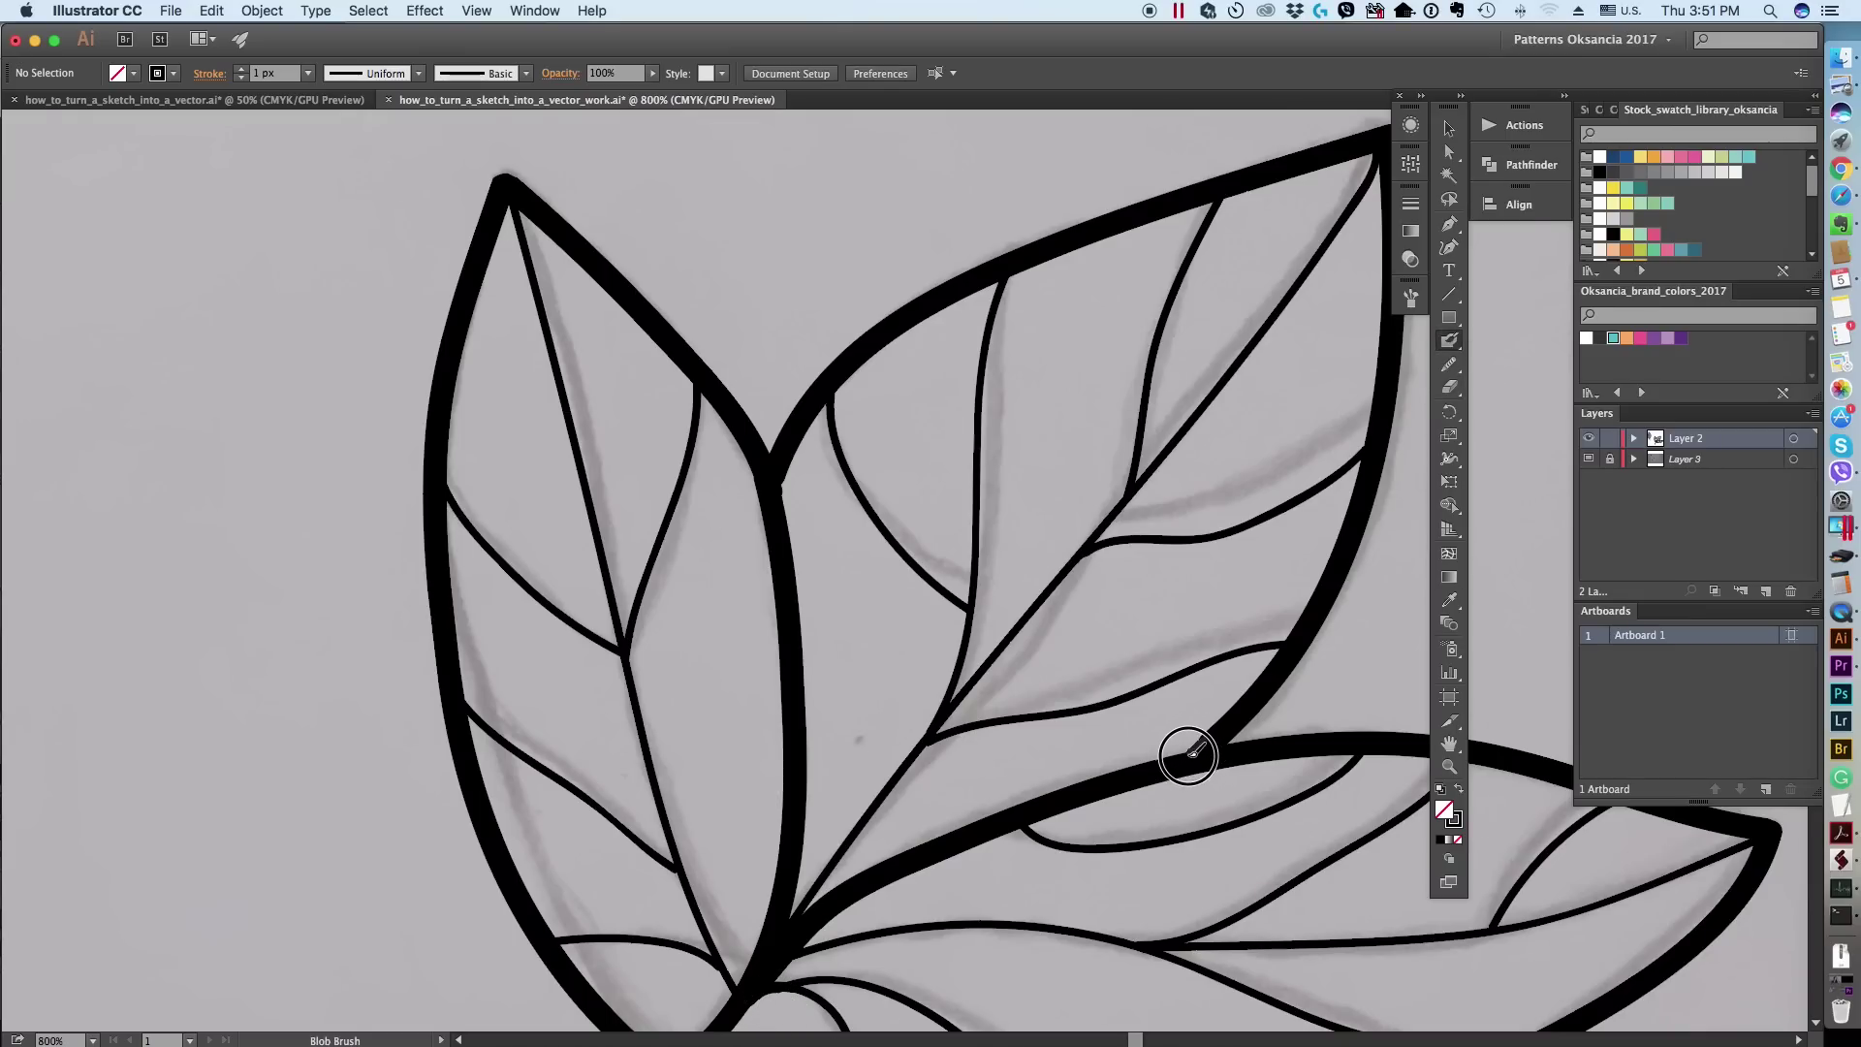
mouse_move(1207, 738)
left_mouse_down()
mouse_move(1171, 761)
mouse_move(1204, 743)
left_mouse_up()
mouse_move(780, 465)
left_mouse_down()
mouse_move(773, 498)
mouse_move(803, 499)
left_mouse_up()
Step: Smooth the left lobe's inner contour near the notch with the Smooth tool
key("space")
left_click_drag(1134, 695, 1084, 563)
left_click_drag(1245, 737, 1206, 666)
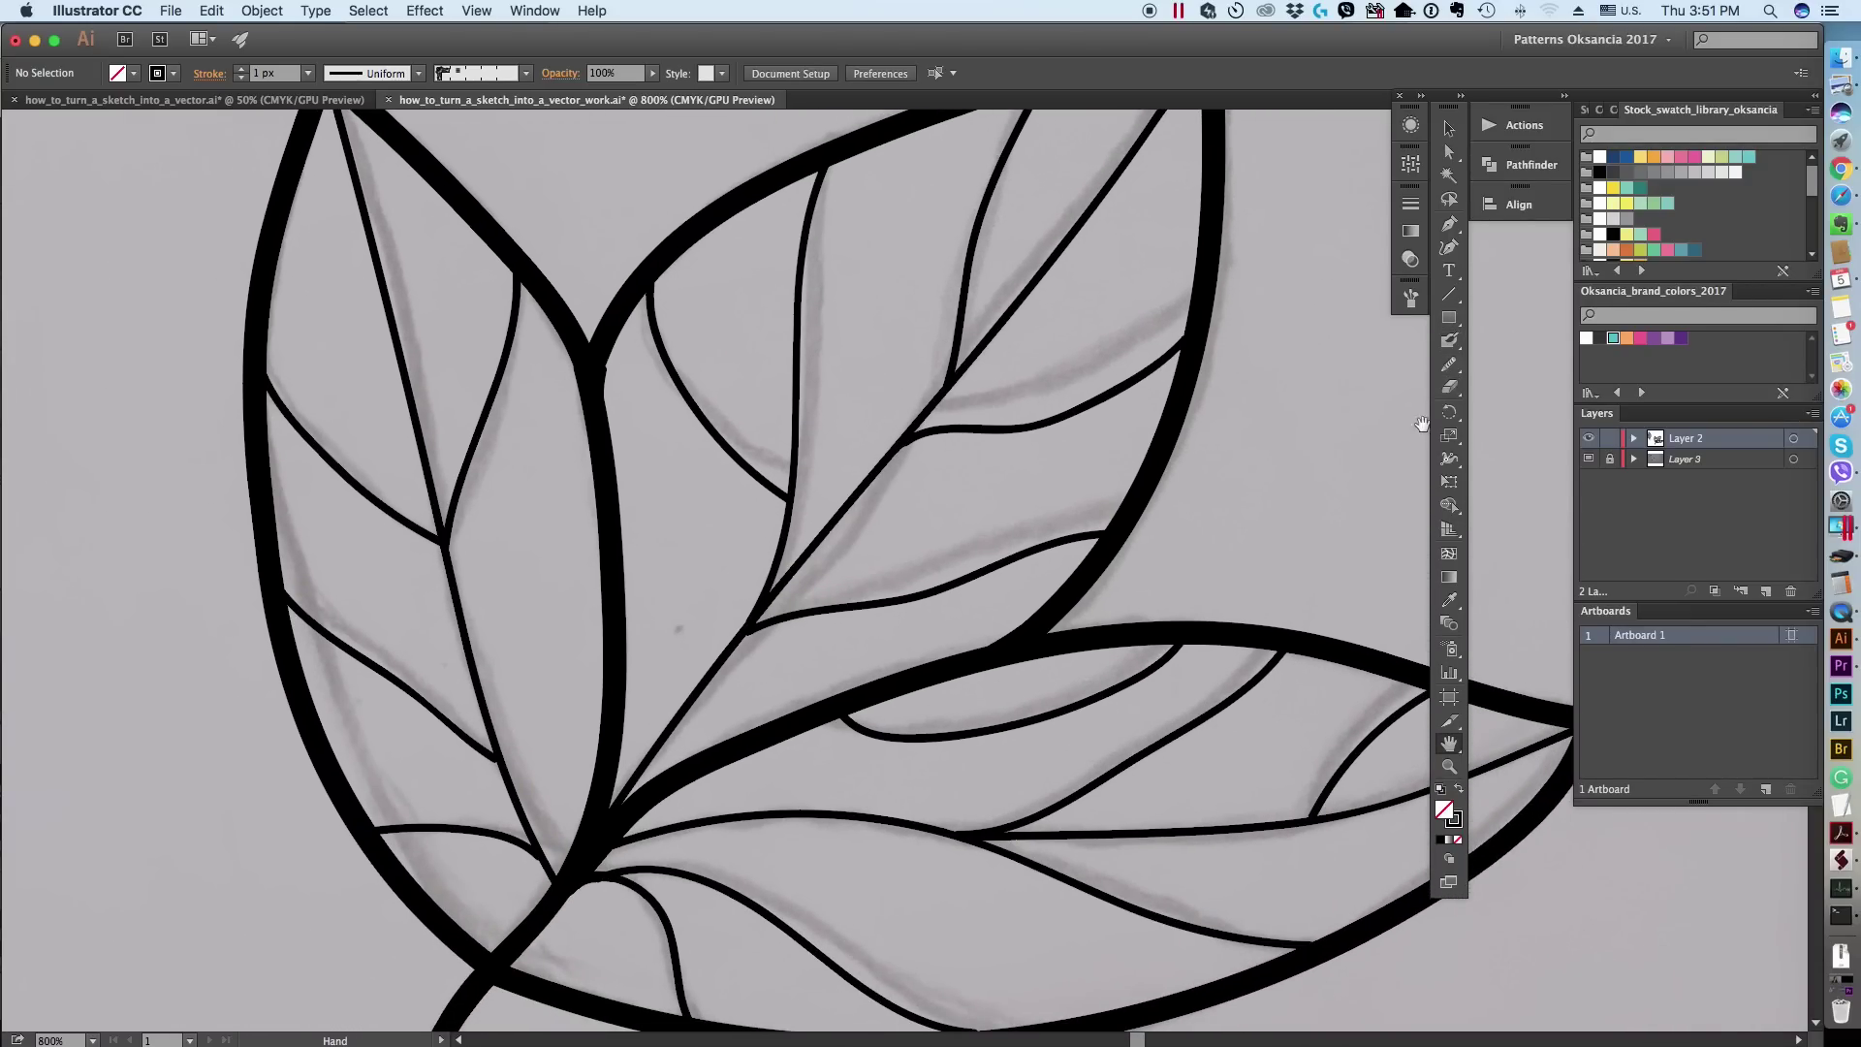
key("super+a")
left_click(1449, 363)
left_click(649, 350, "super")
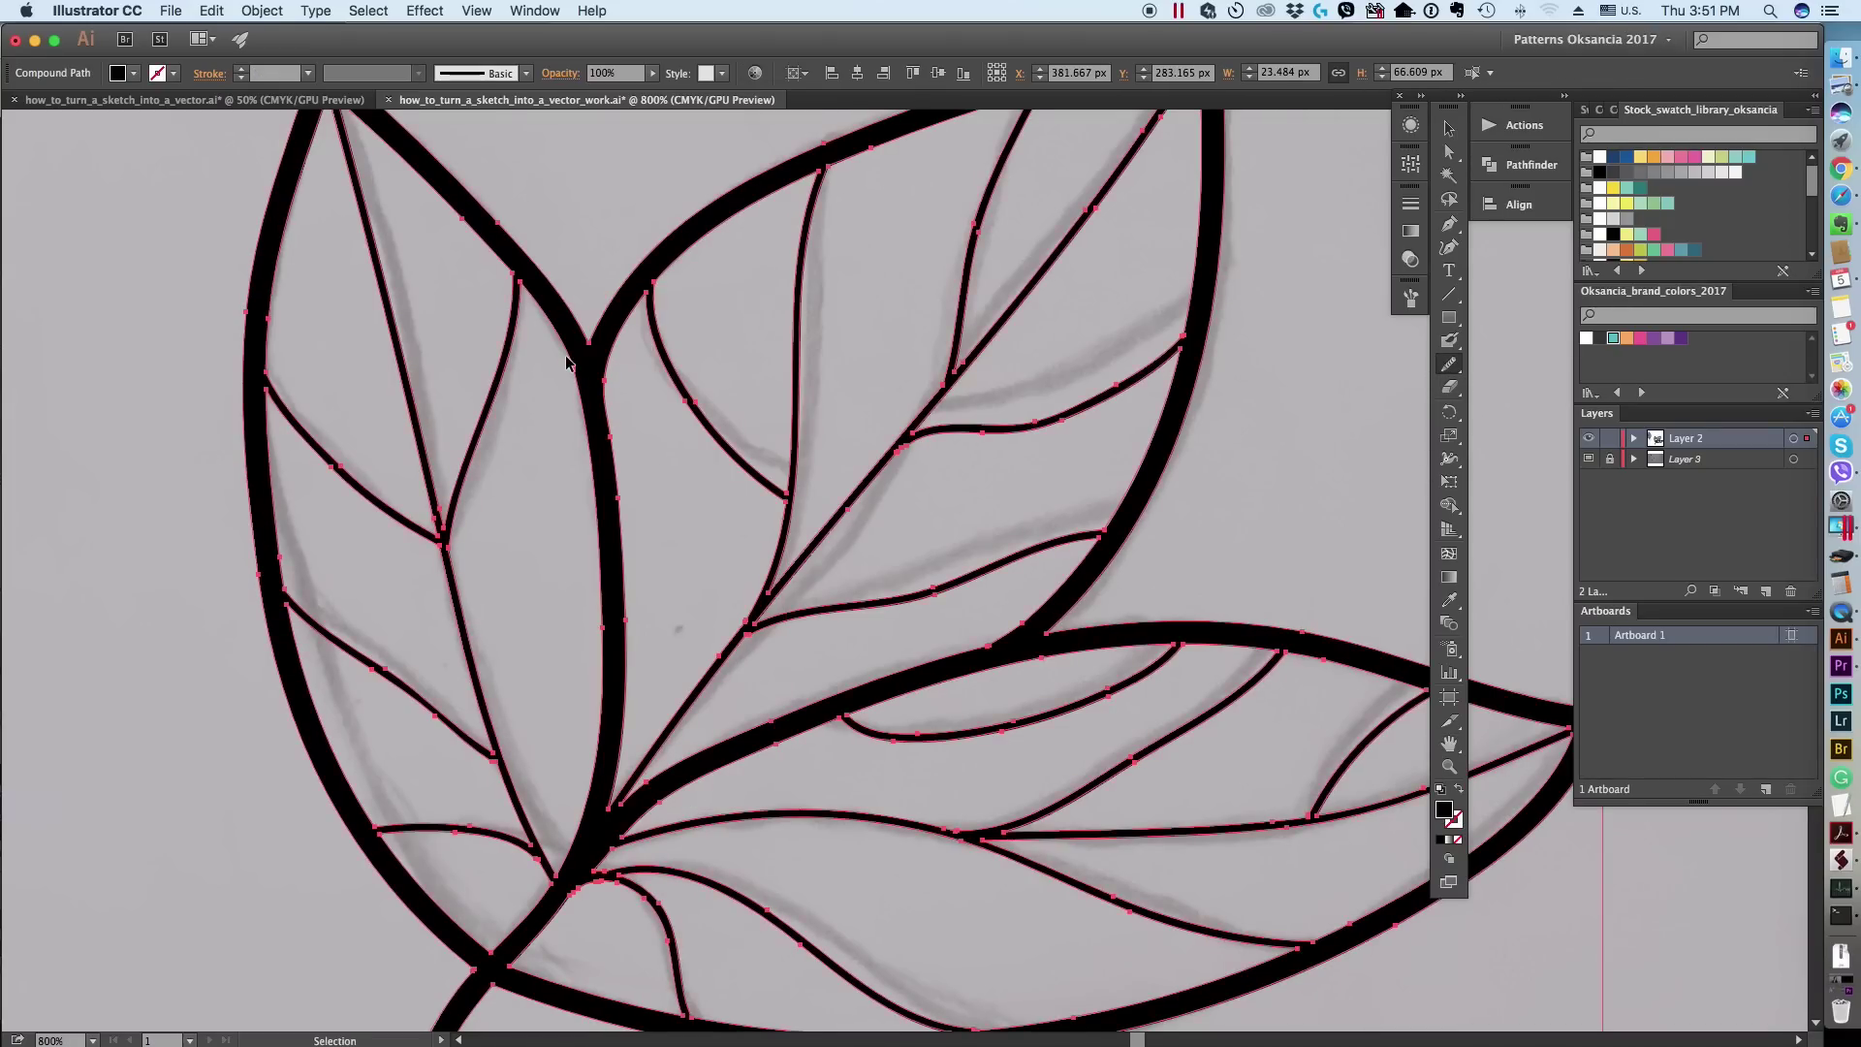
left_click(636, 556, "super")
left_click_drag(585, 378, 544, 328)
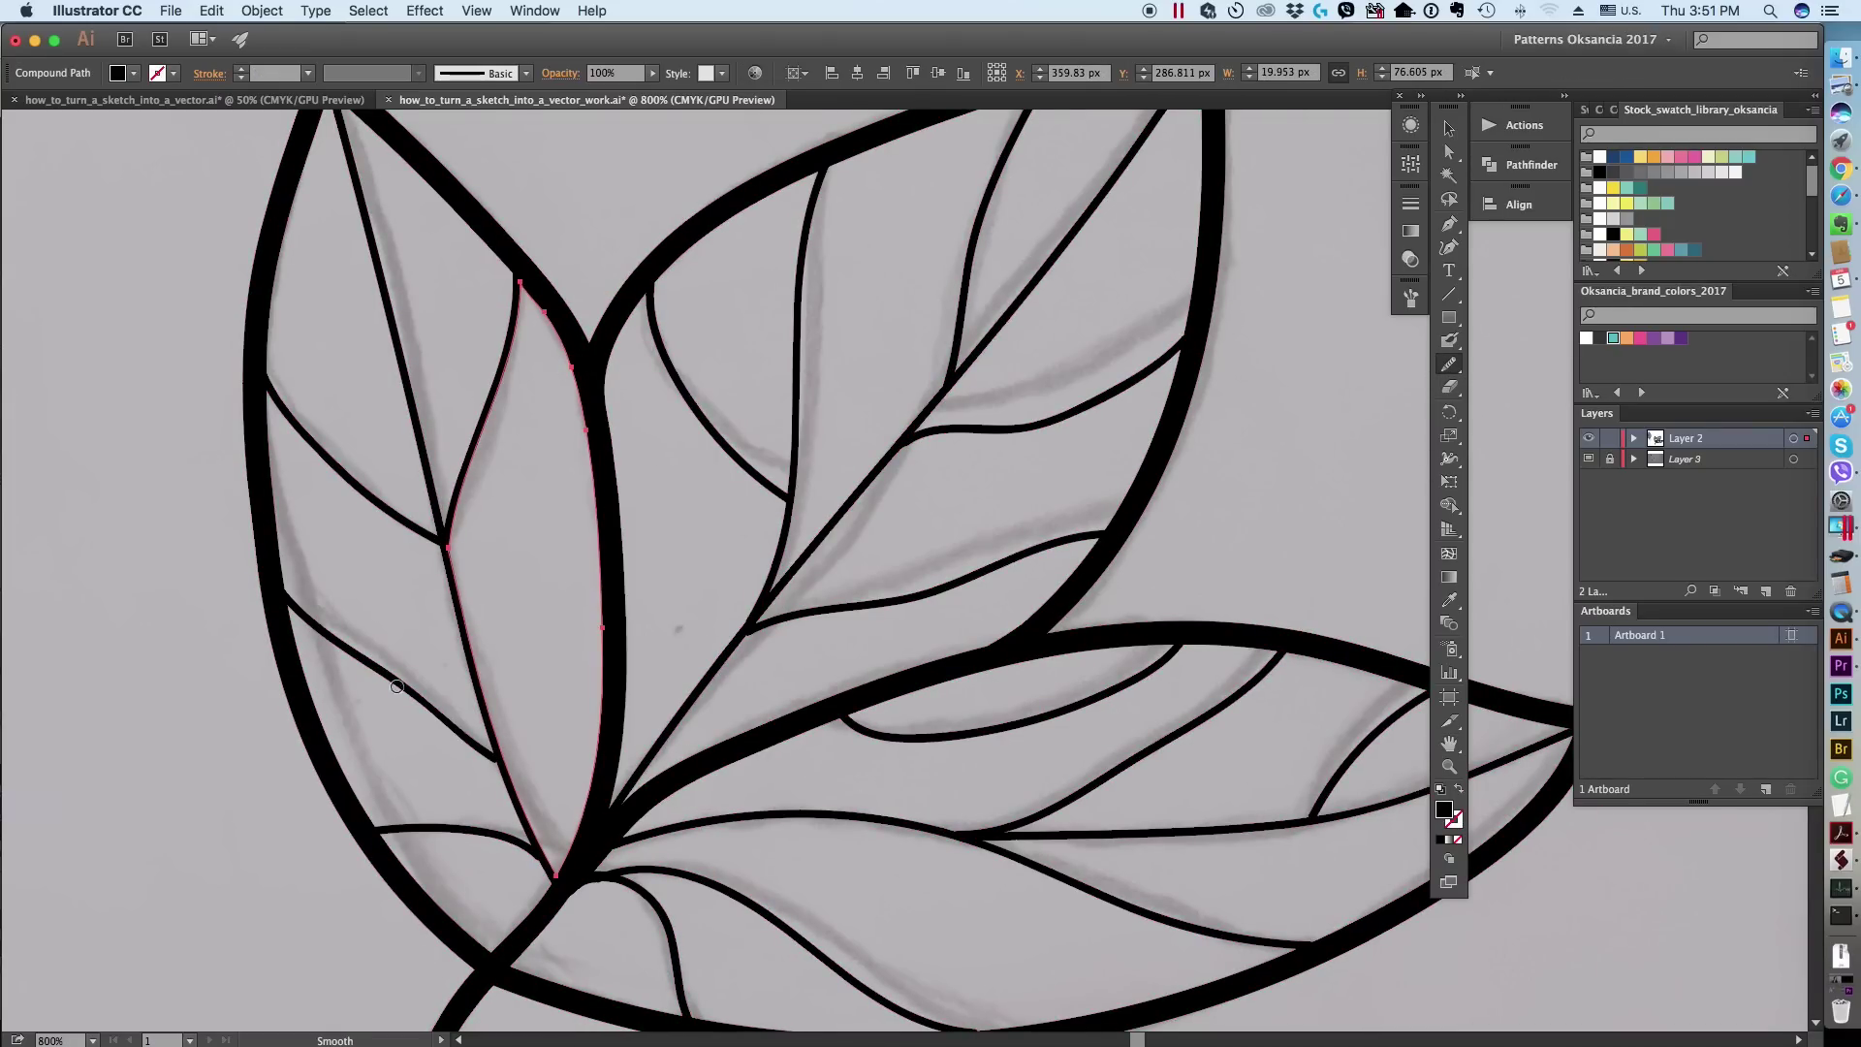
Step: Smooth the contour between the lower veins of the left lobe beside its midrib
left_click(1449, 365)
key("super")
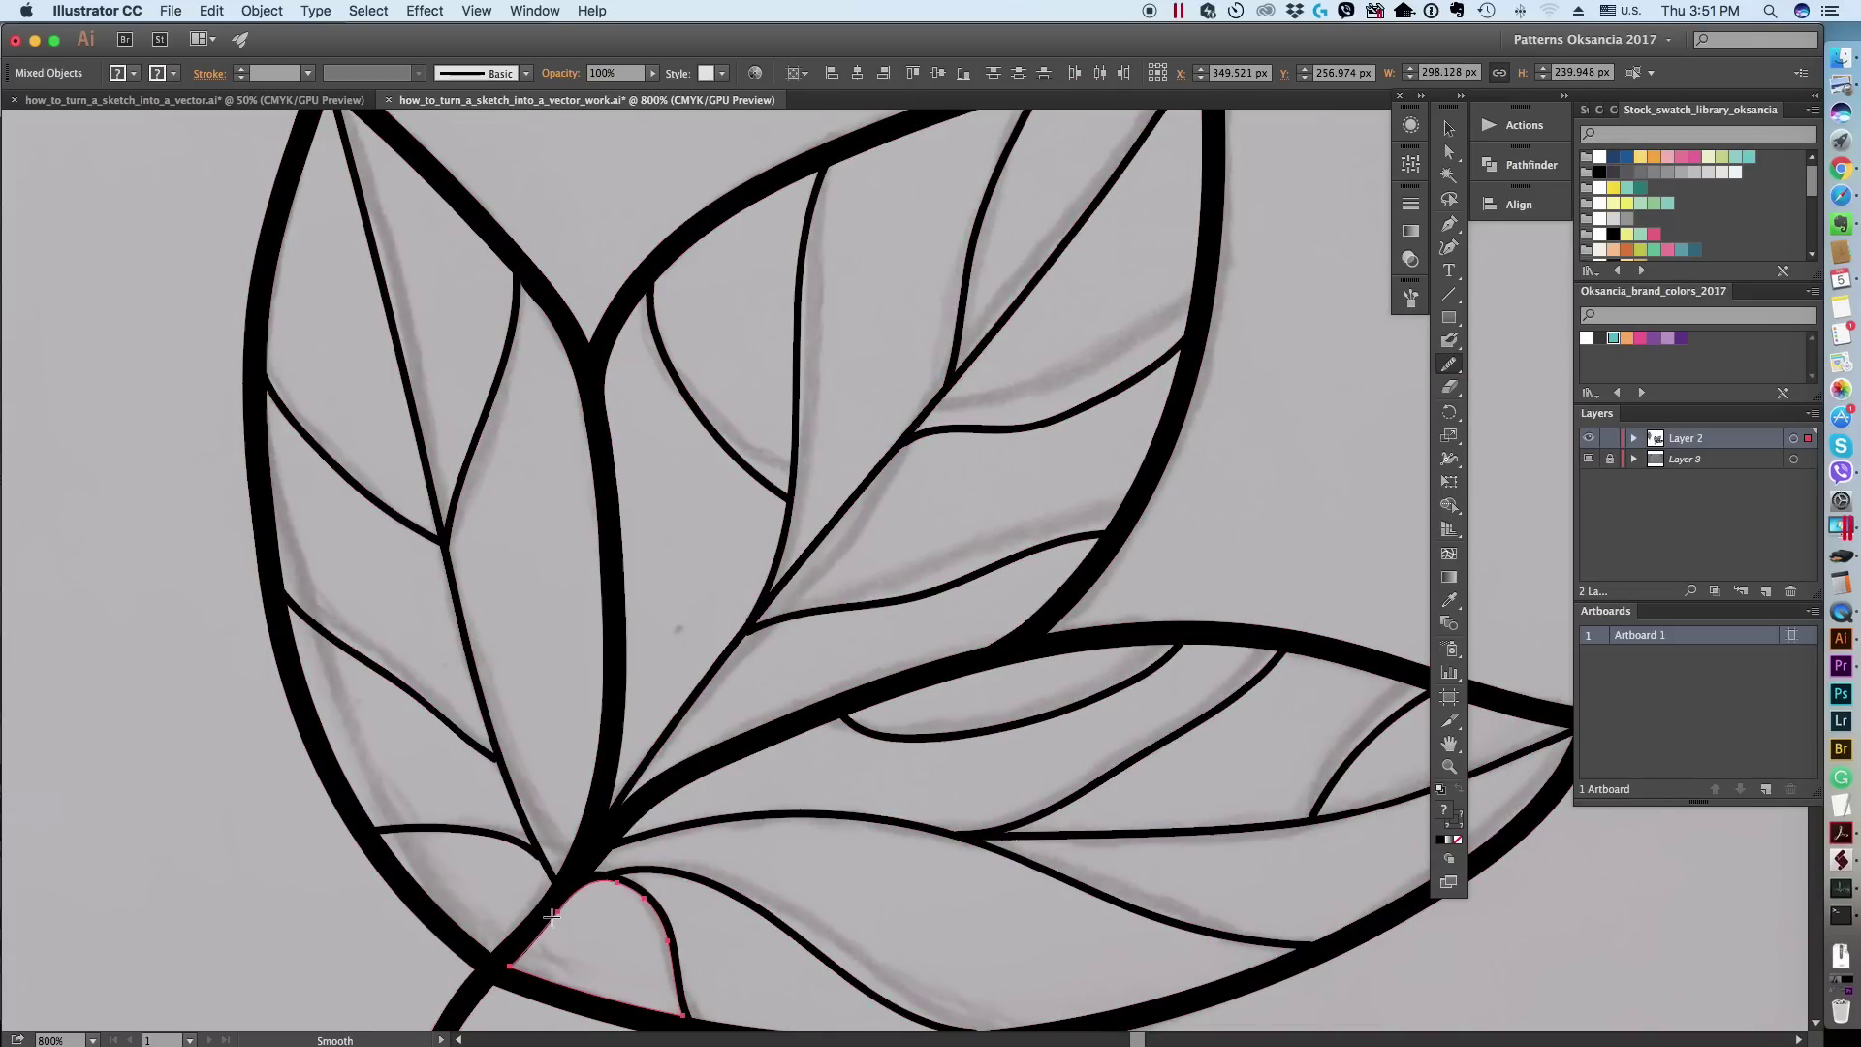
left_click(610, 902, "super")
left_click(859, 748, "super")
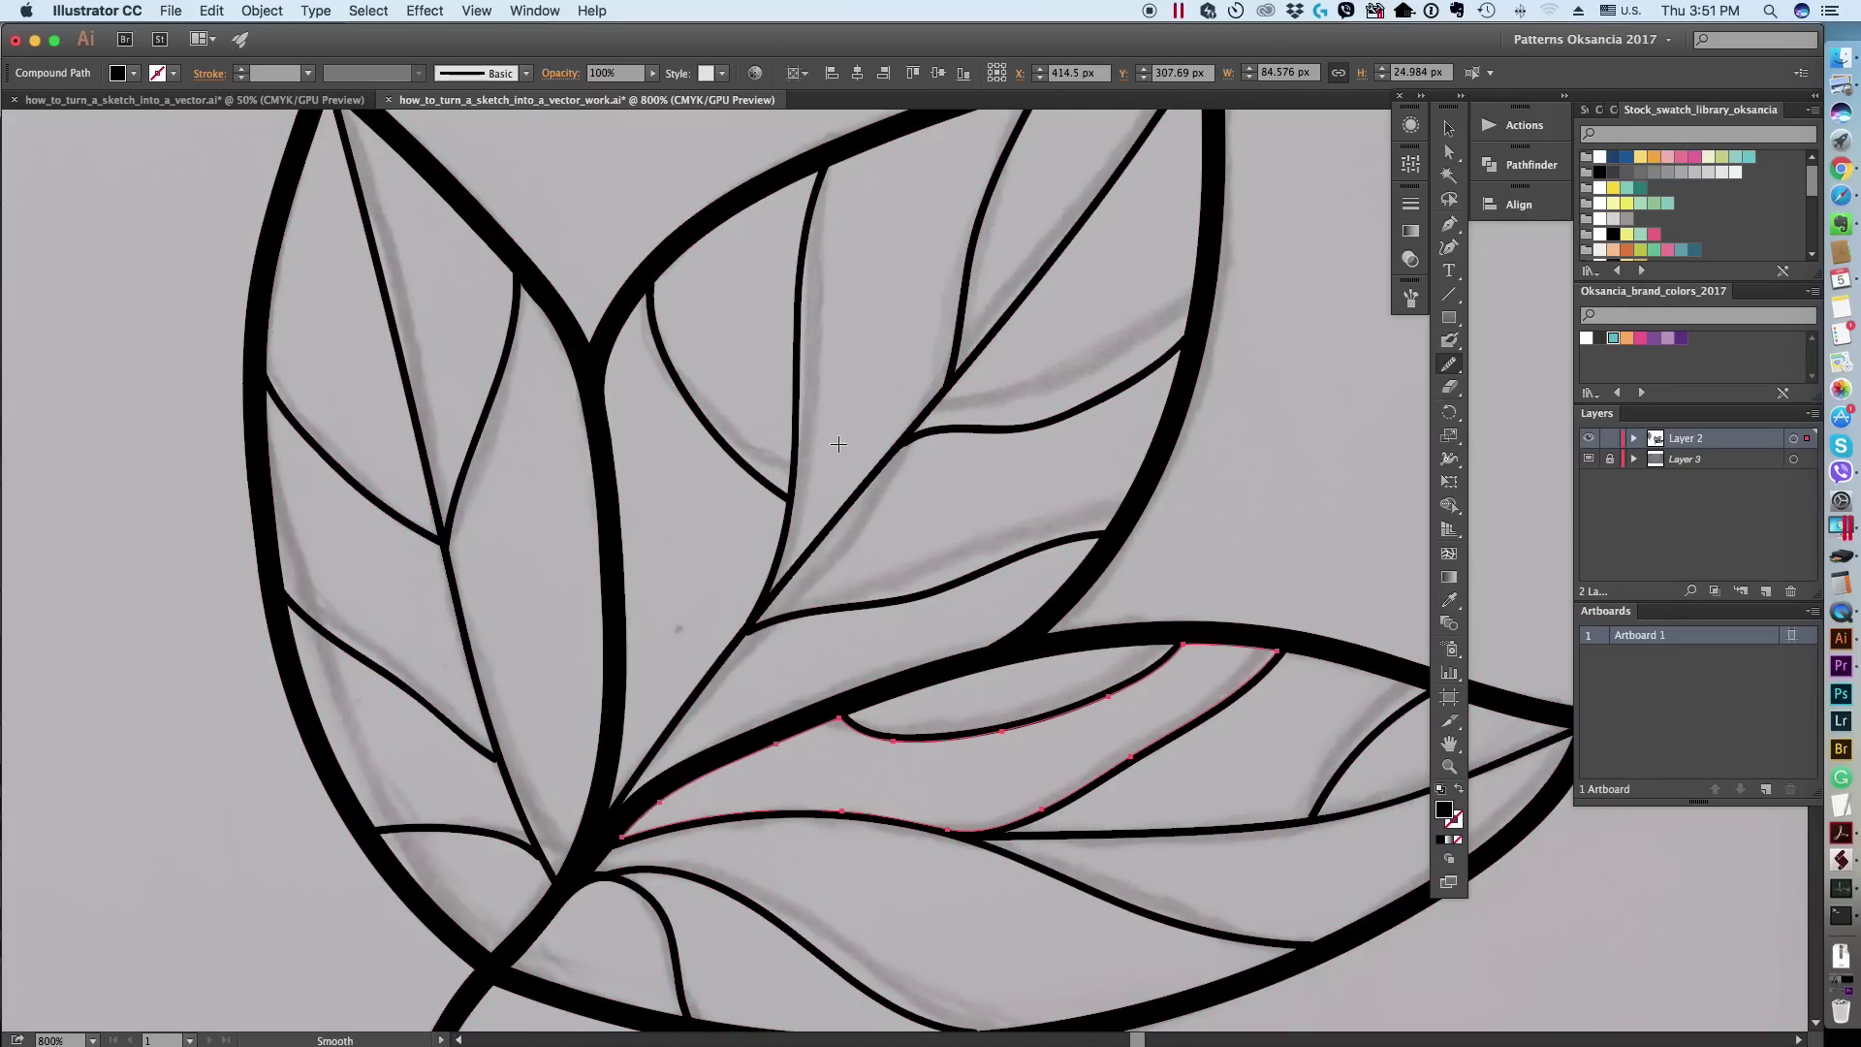
key("super+a")
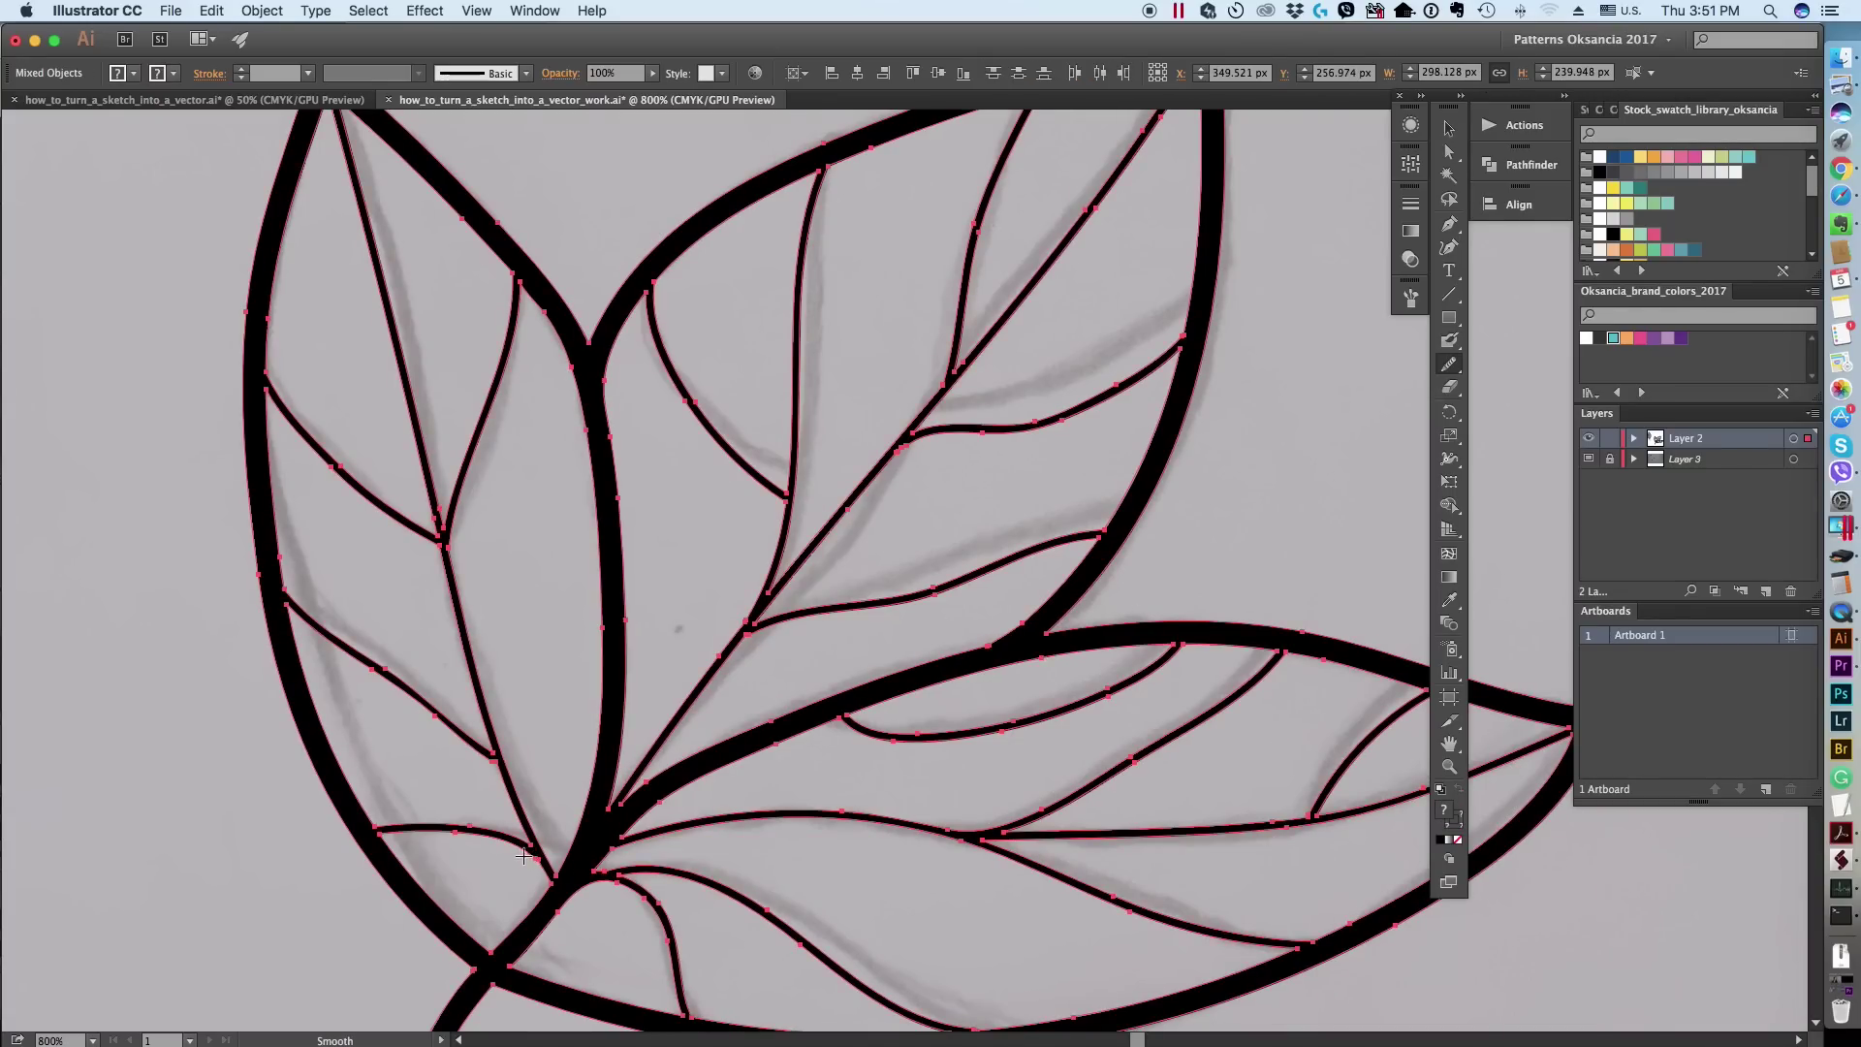
mouse_move(485, 752)
left_mouse_down()
mouse_move(466, 678)
mouse_move(515, 797)
left_mouse_up()
left_click(507, 788, "super")
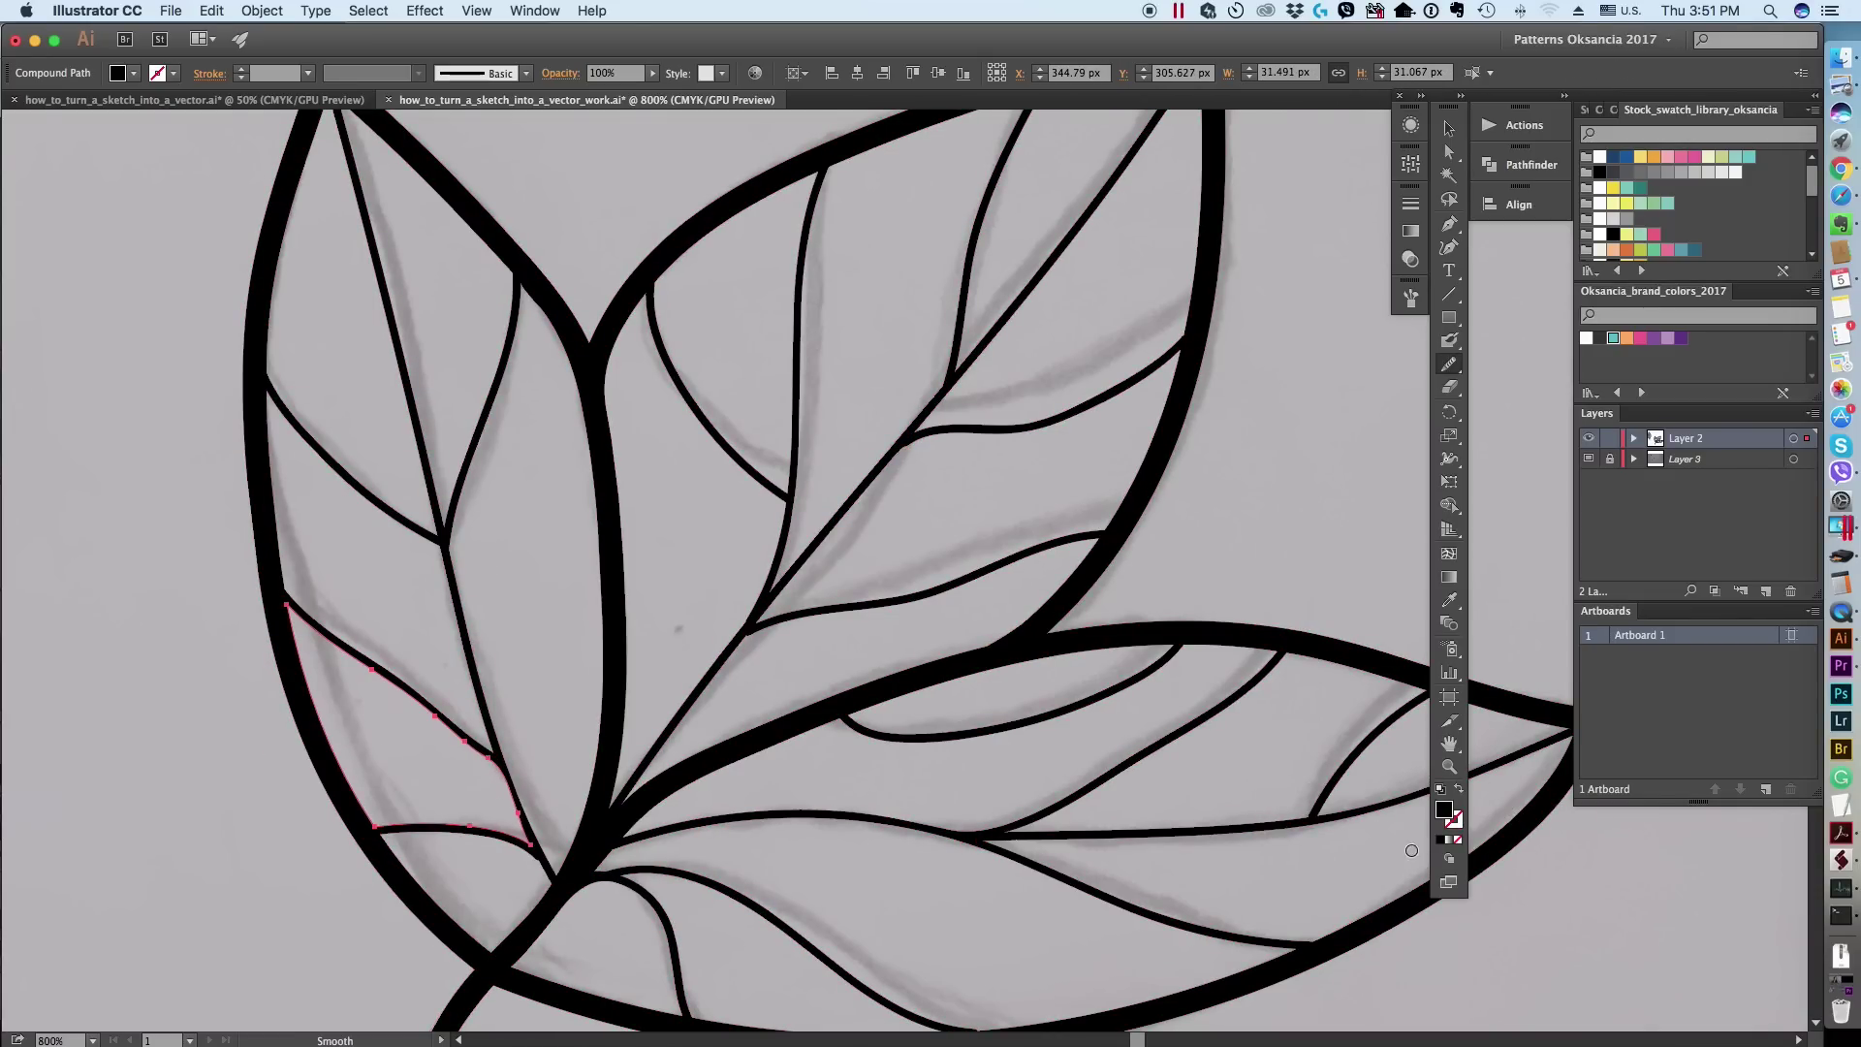
Step: Smooth the inner contour along the right lobe's lower edge near the stem
left_click(1449, 744)
scroll(1147, 706, "down", 5)
left_click(1449, 364)
key("super+a")
left_click(979, 783, "super")
key("super+a")
left_click(763, 787, "super")
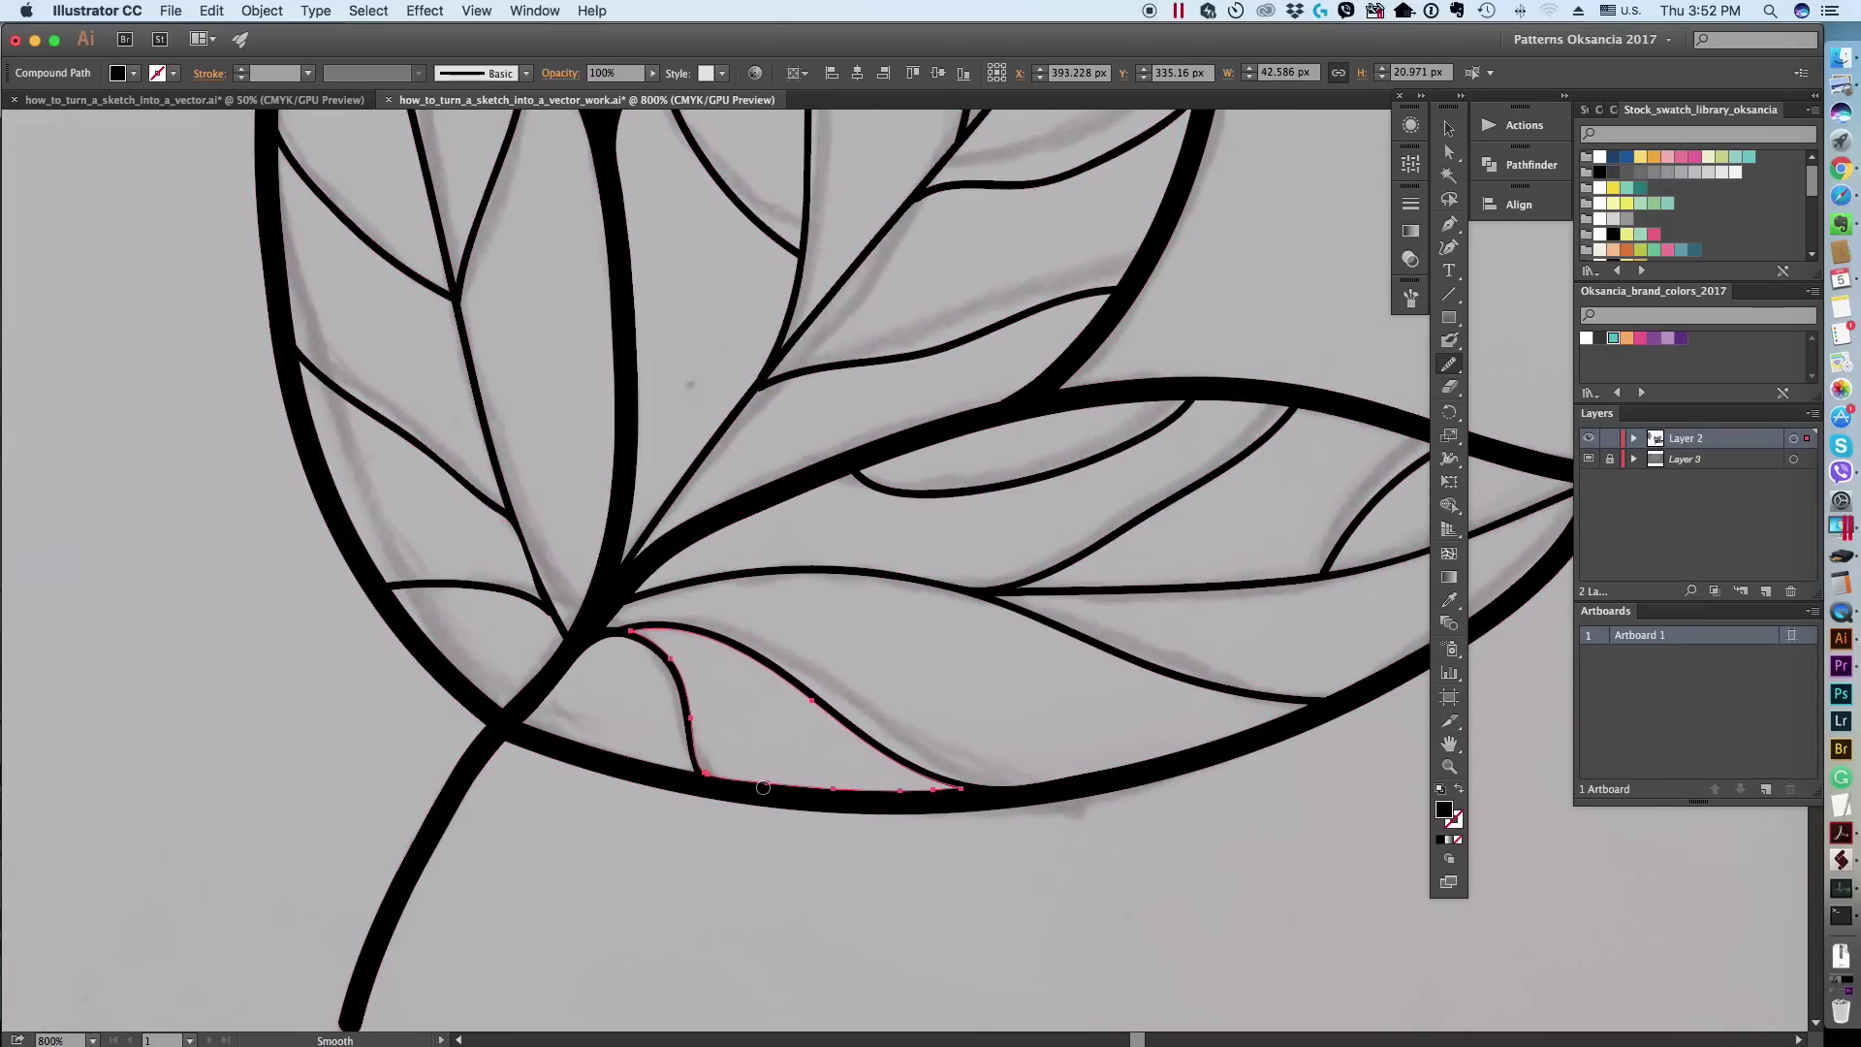
Step: Select all parts of the three-lobed leaf and group them
double_click(1449, 766)
left_click(902, 536, "alt")
left_click(903, 536)
left_click(902, 536)
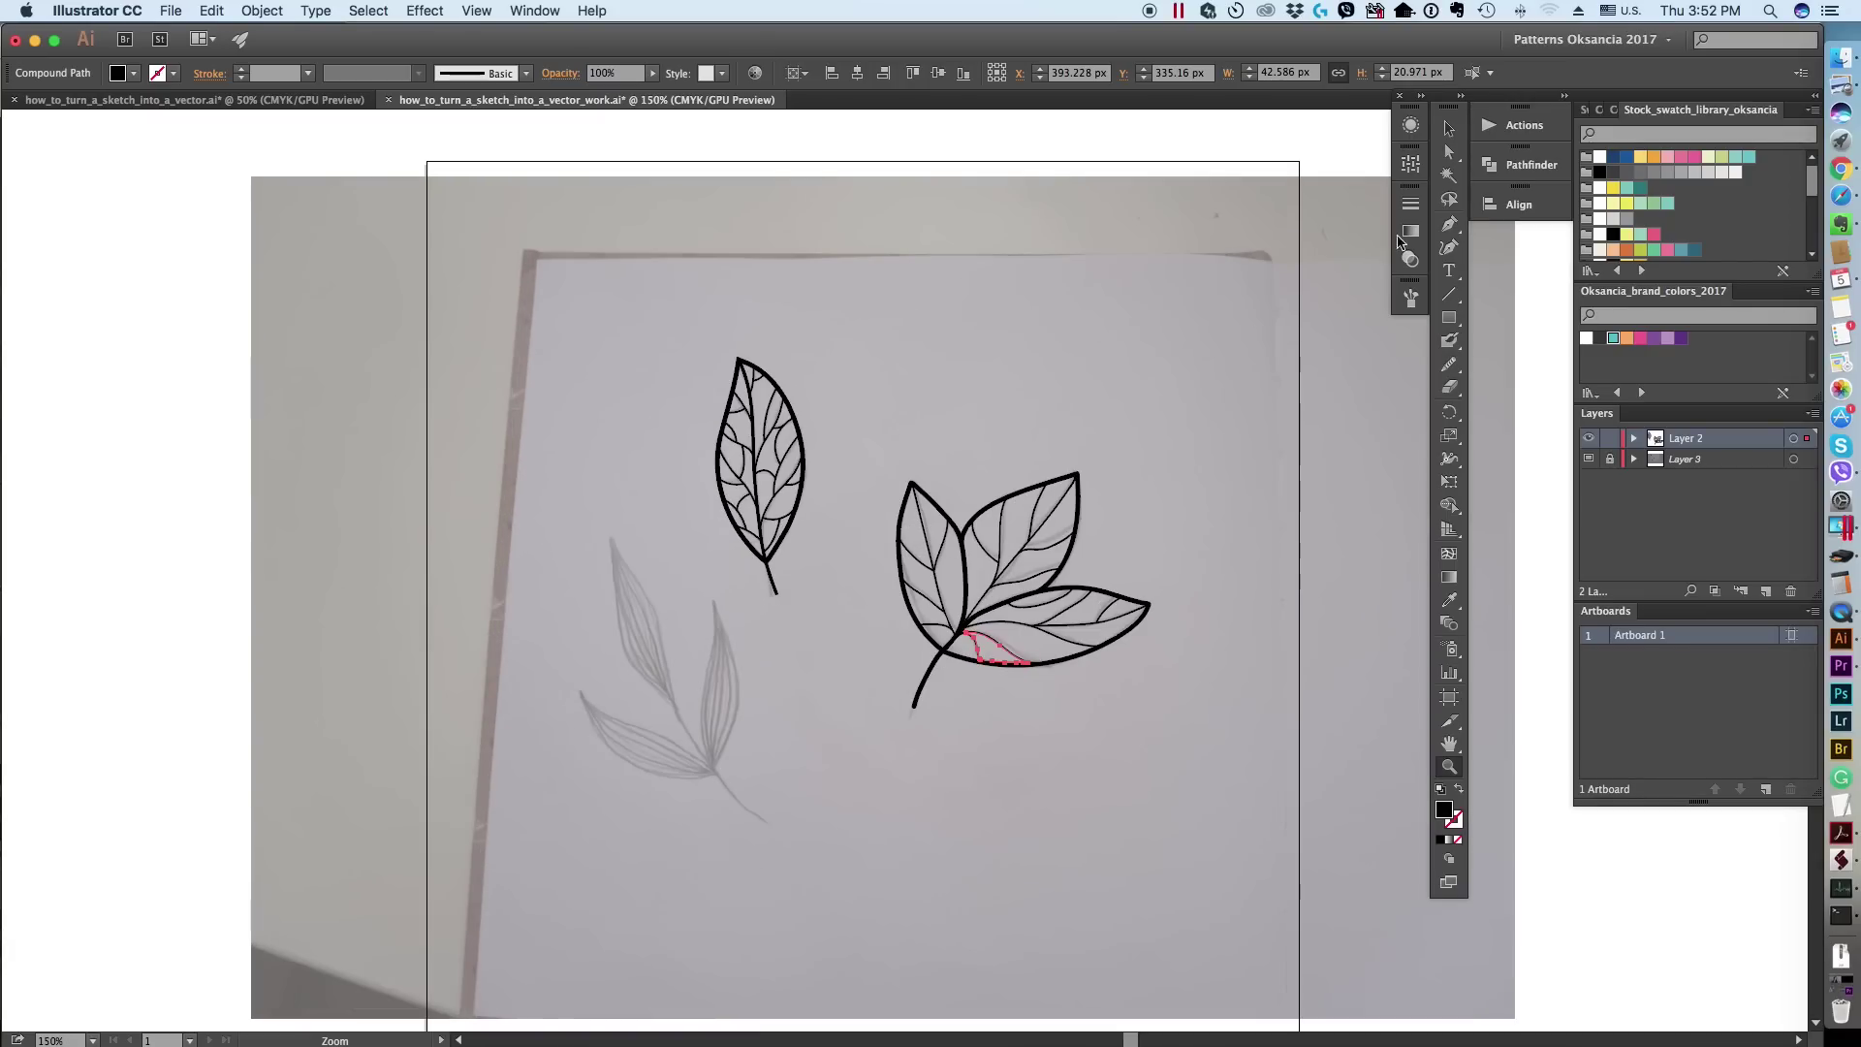
key("v")
left_click(1247, 492)
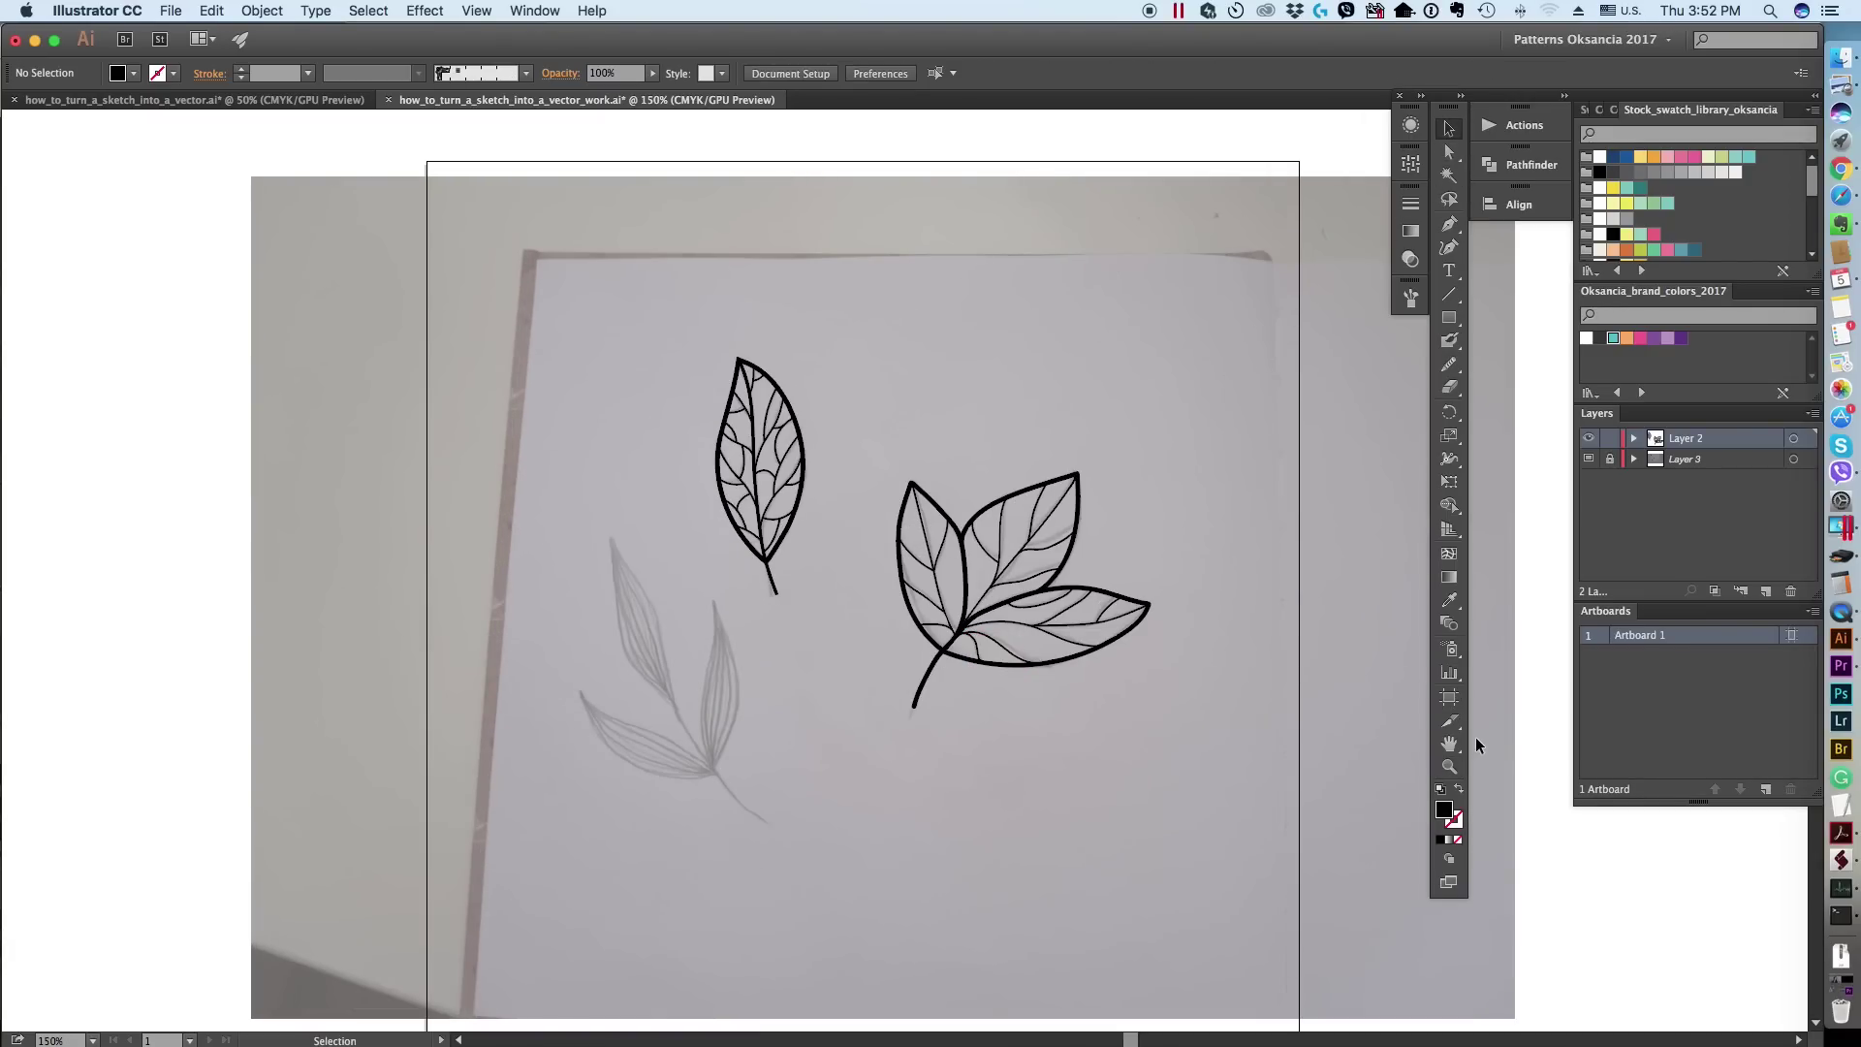
left_click(1450, 766)
left_click(975, 576)
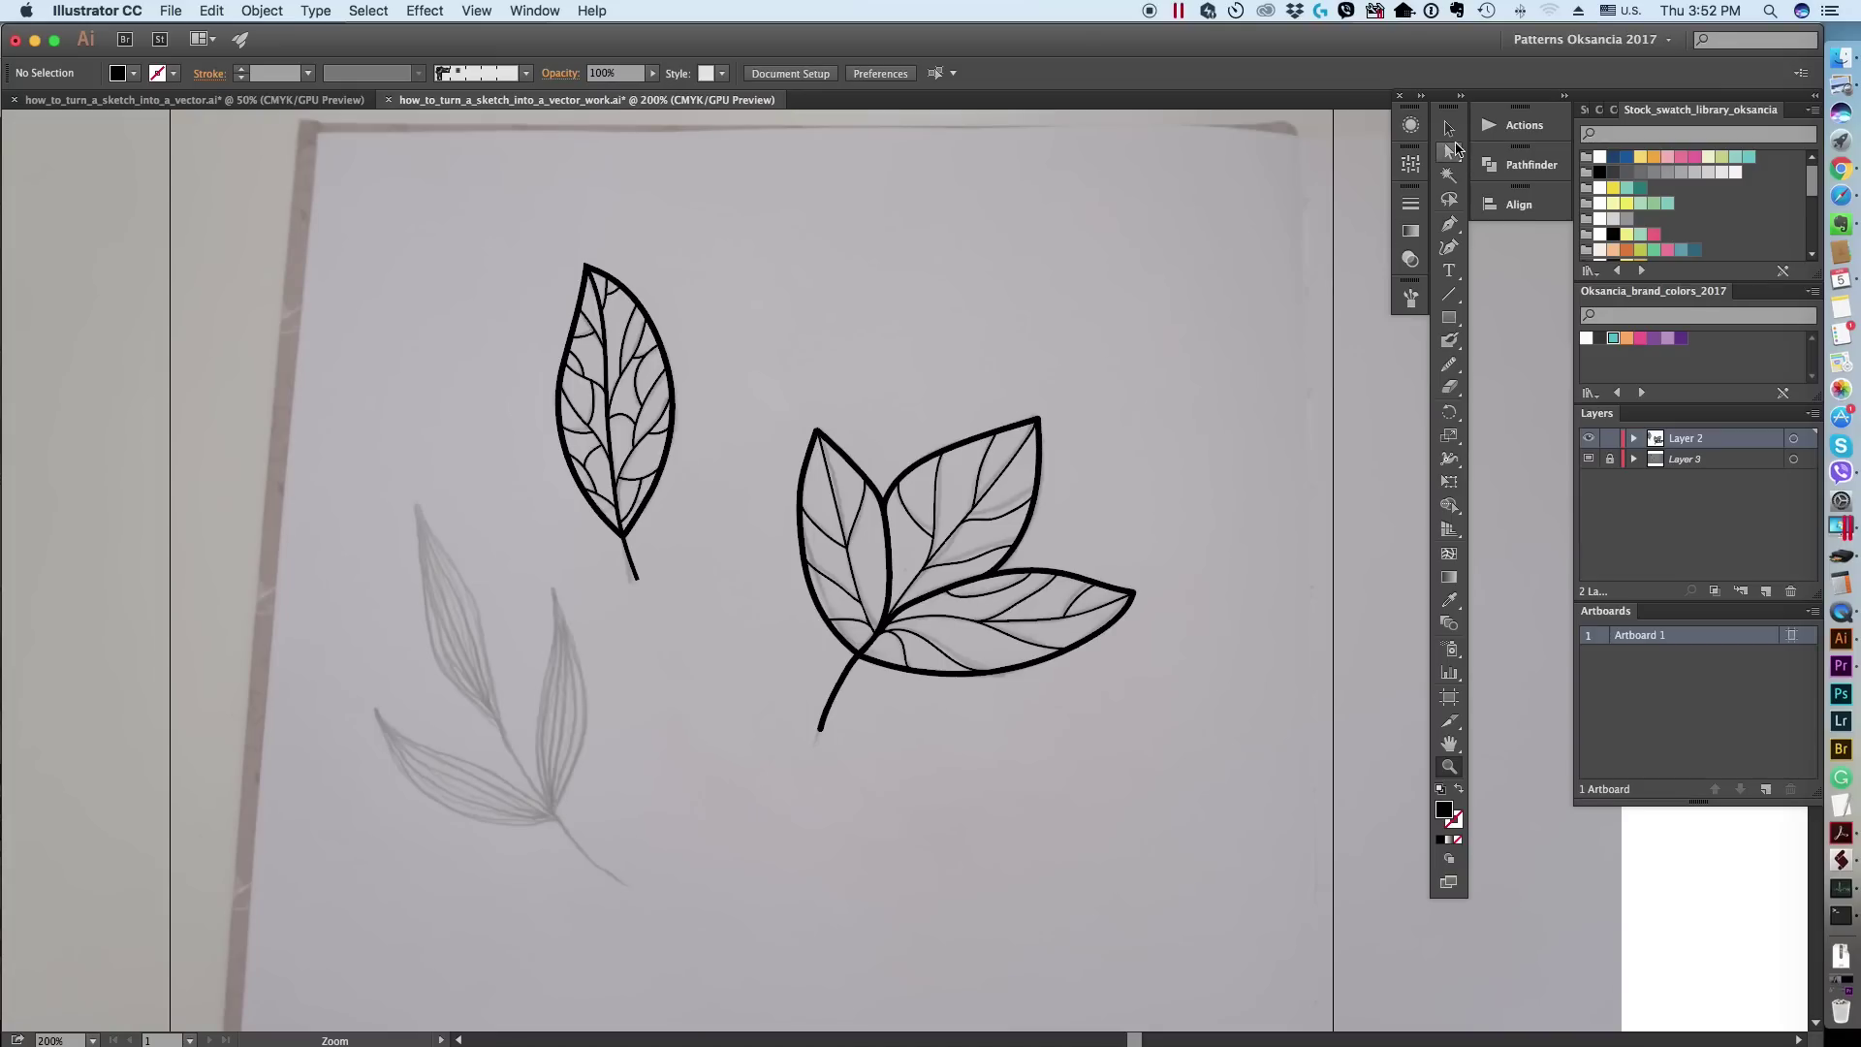
left_click(1448, 129)
left_click_drag(1167, 818, 1106, 631)
key("super+g")
Step: Select the single leaf and both leaves together to examine how the two drawings are built
left_click(630, 453)
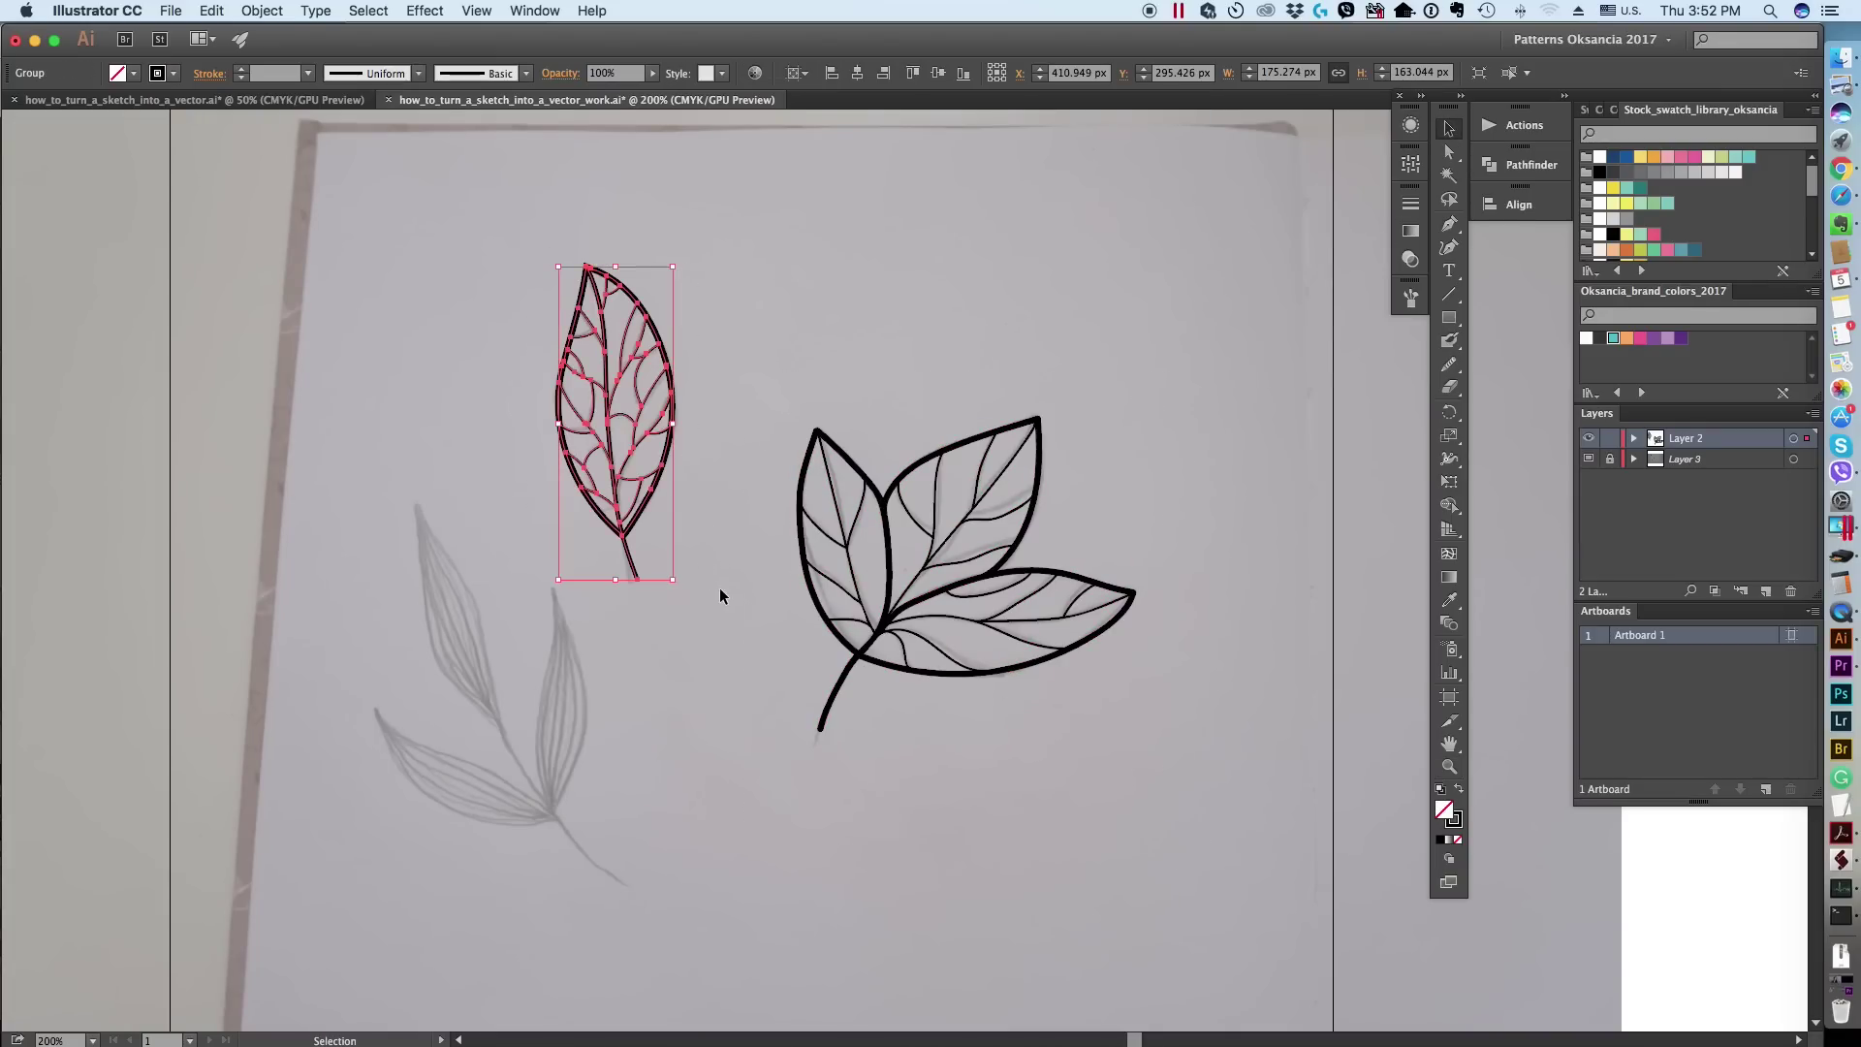
left_click_drag(1115, 817, 632, 434)
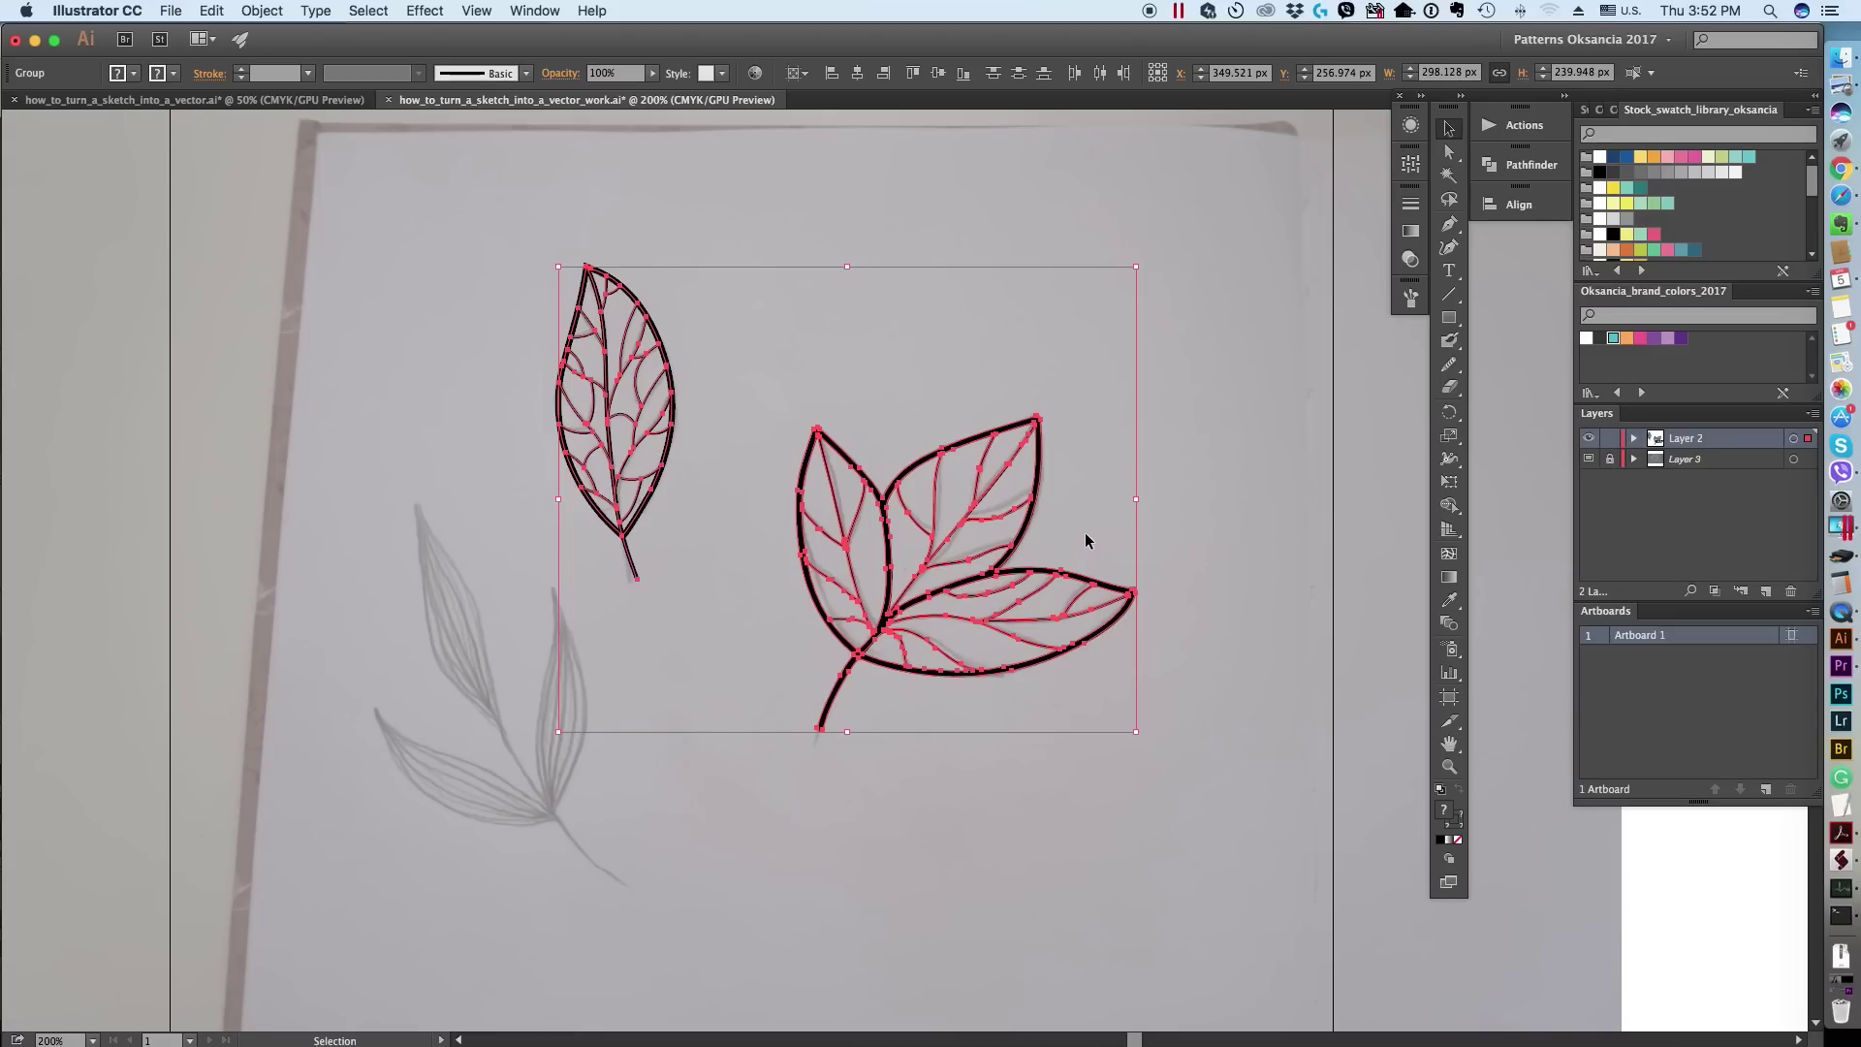
left_click(1118, 754)
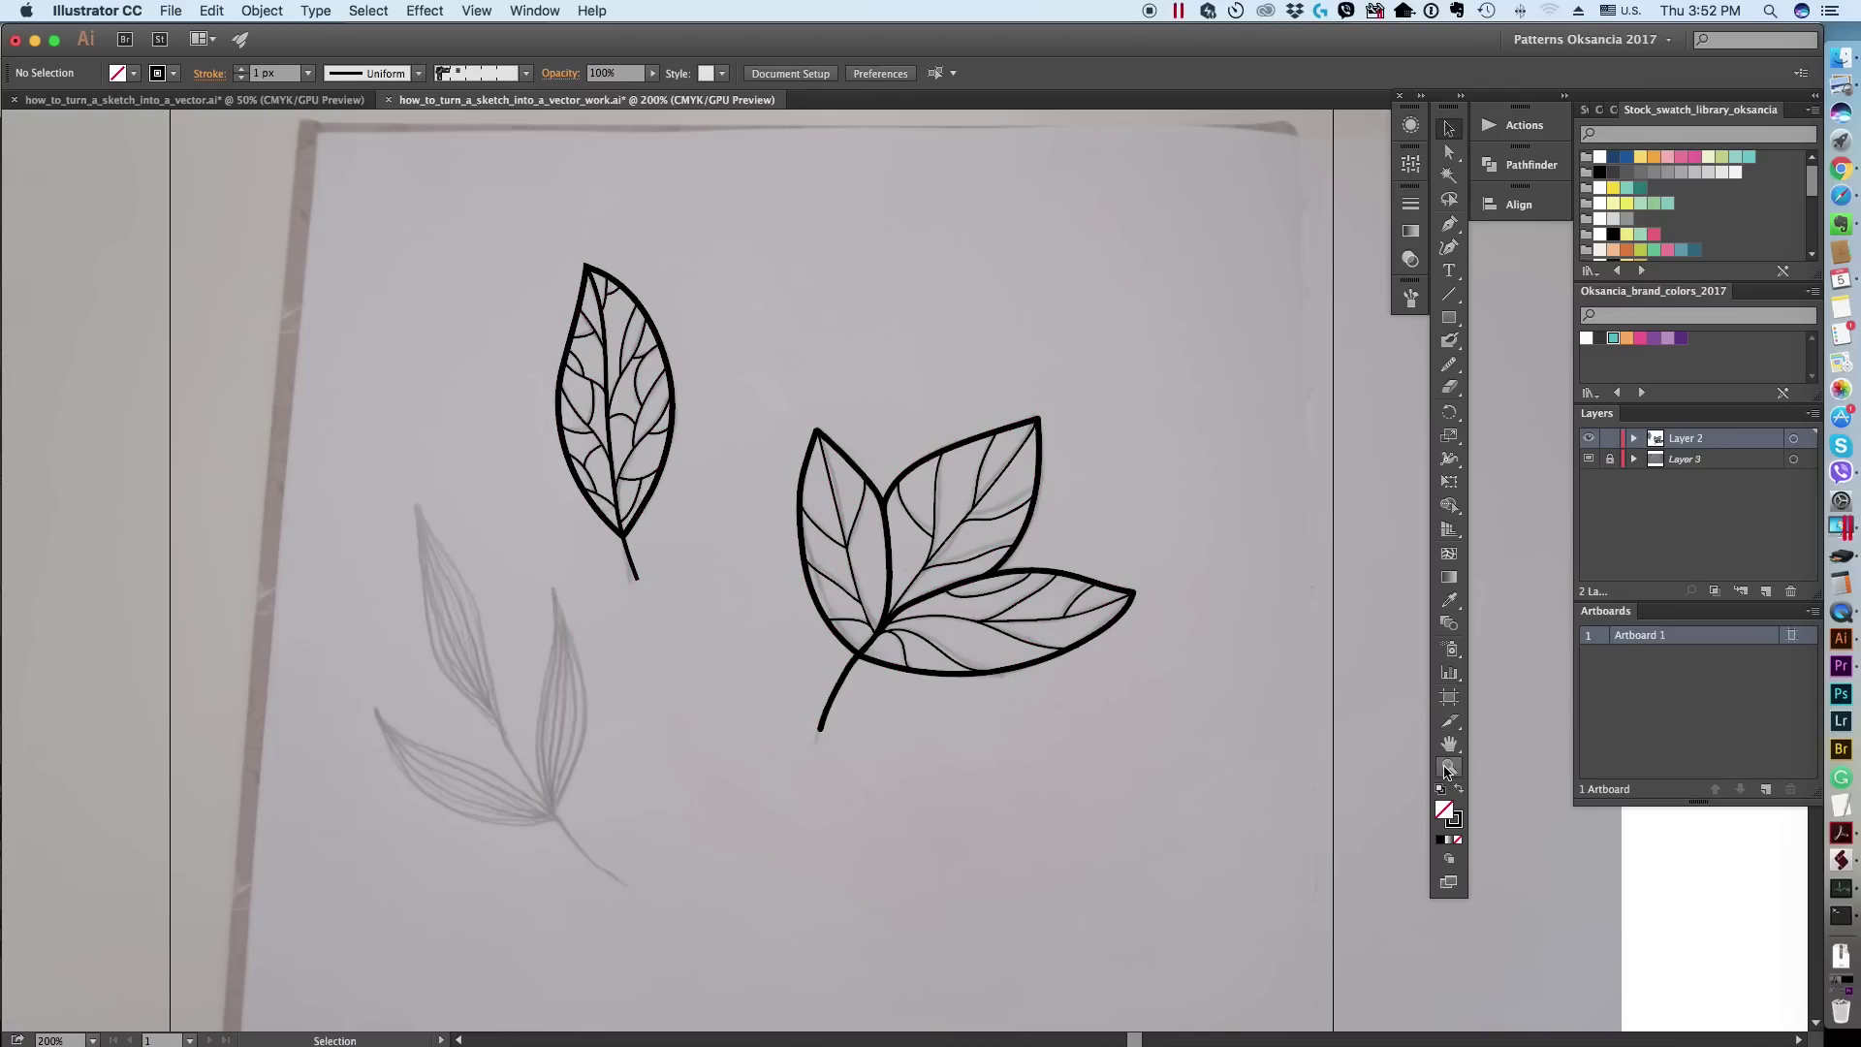
Step: Switch to the instruction document and delete the white mask covering point C
left_click(235, 101)
left_click(656, 760)
key("Delete")
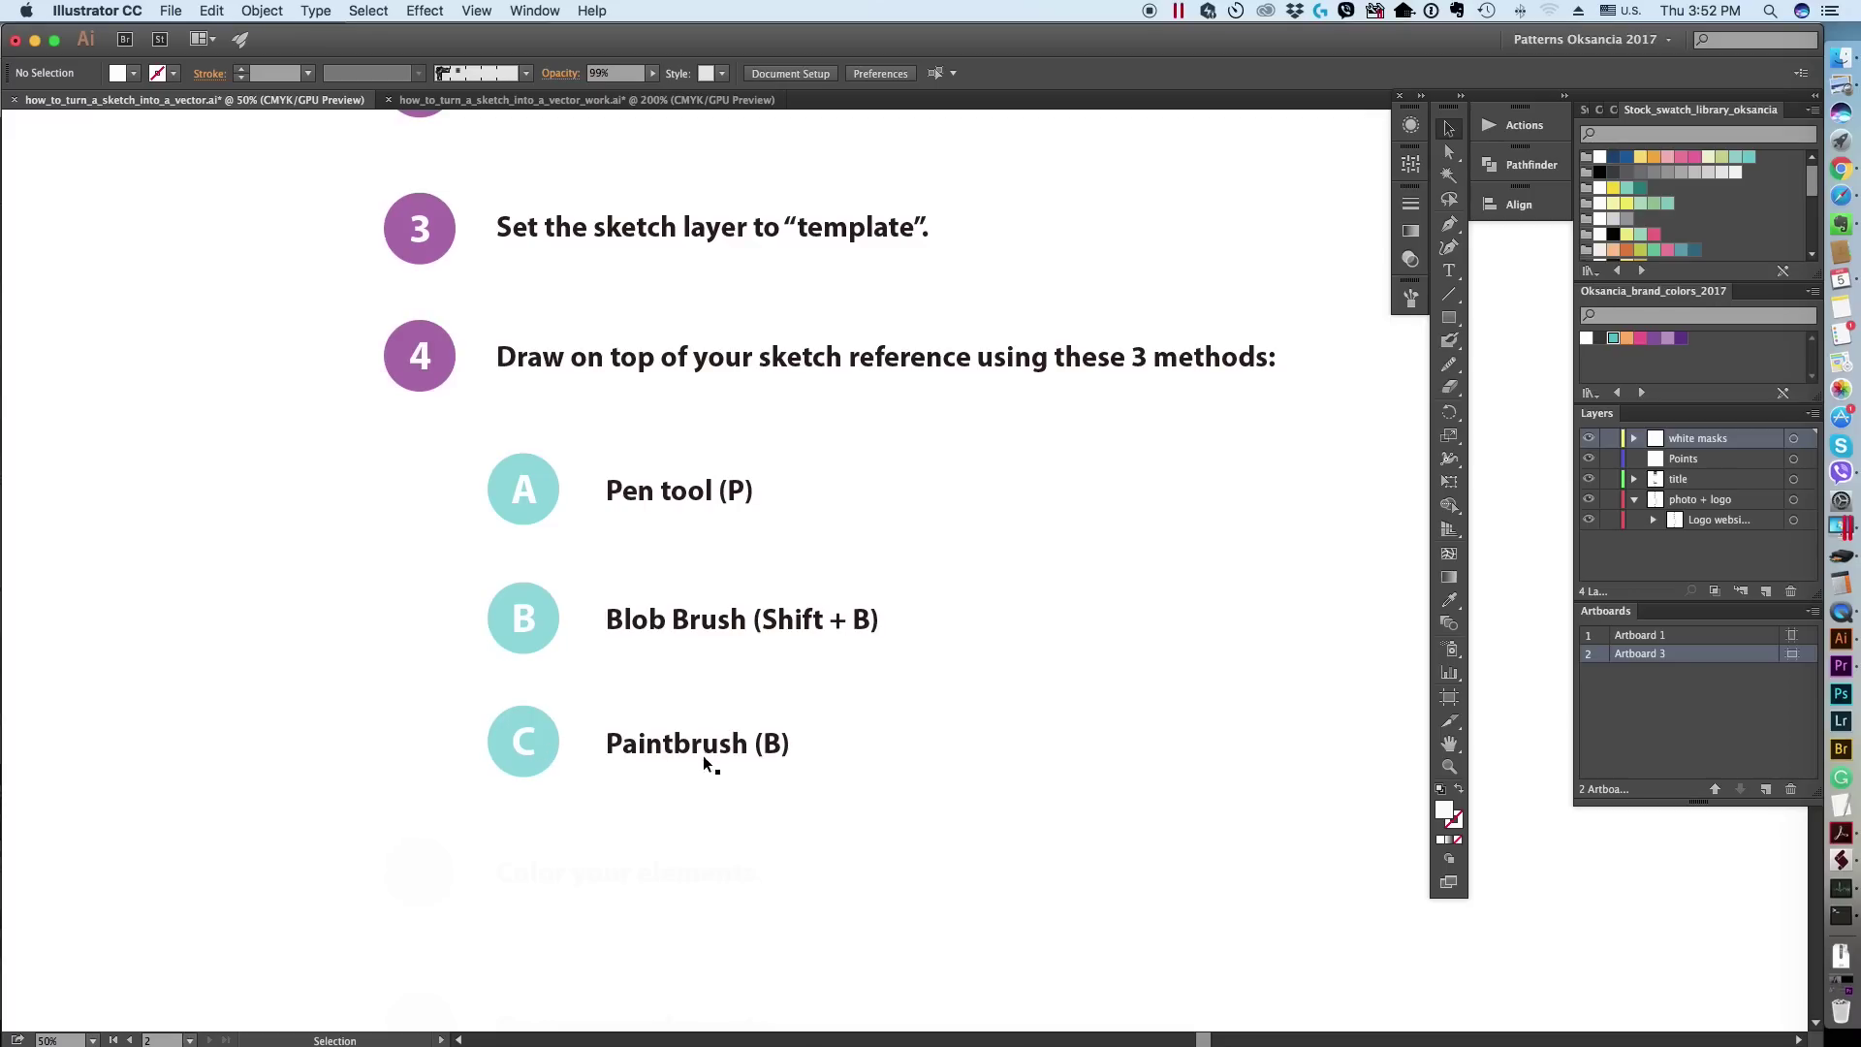
Step: Switch to the working document and activate the Paintbrush tool for tracing the unfinished three-leaf branch sketch
left_click(555, 100)
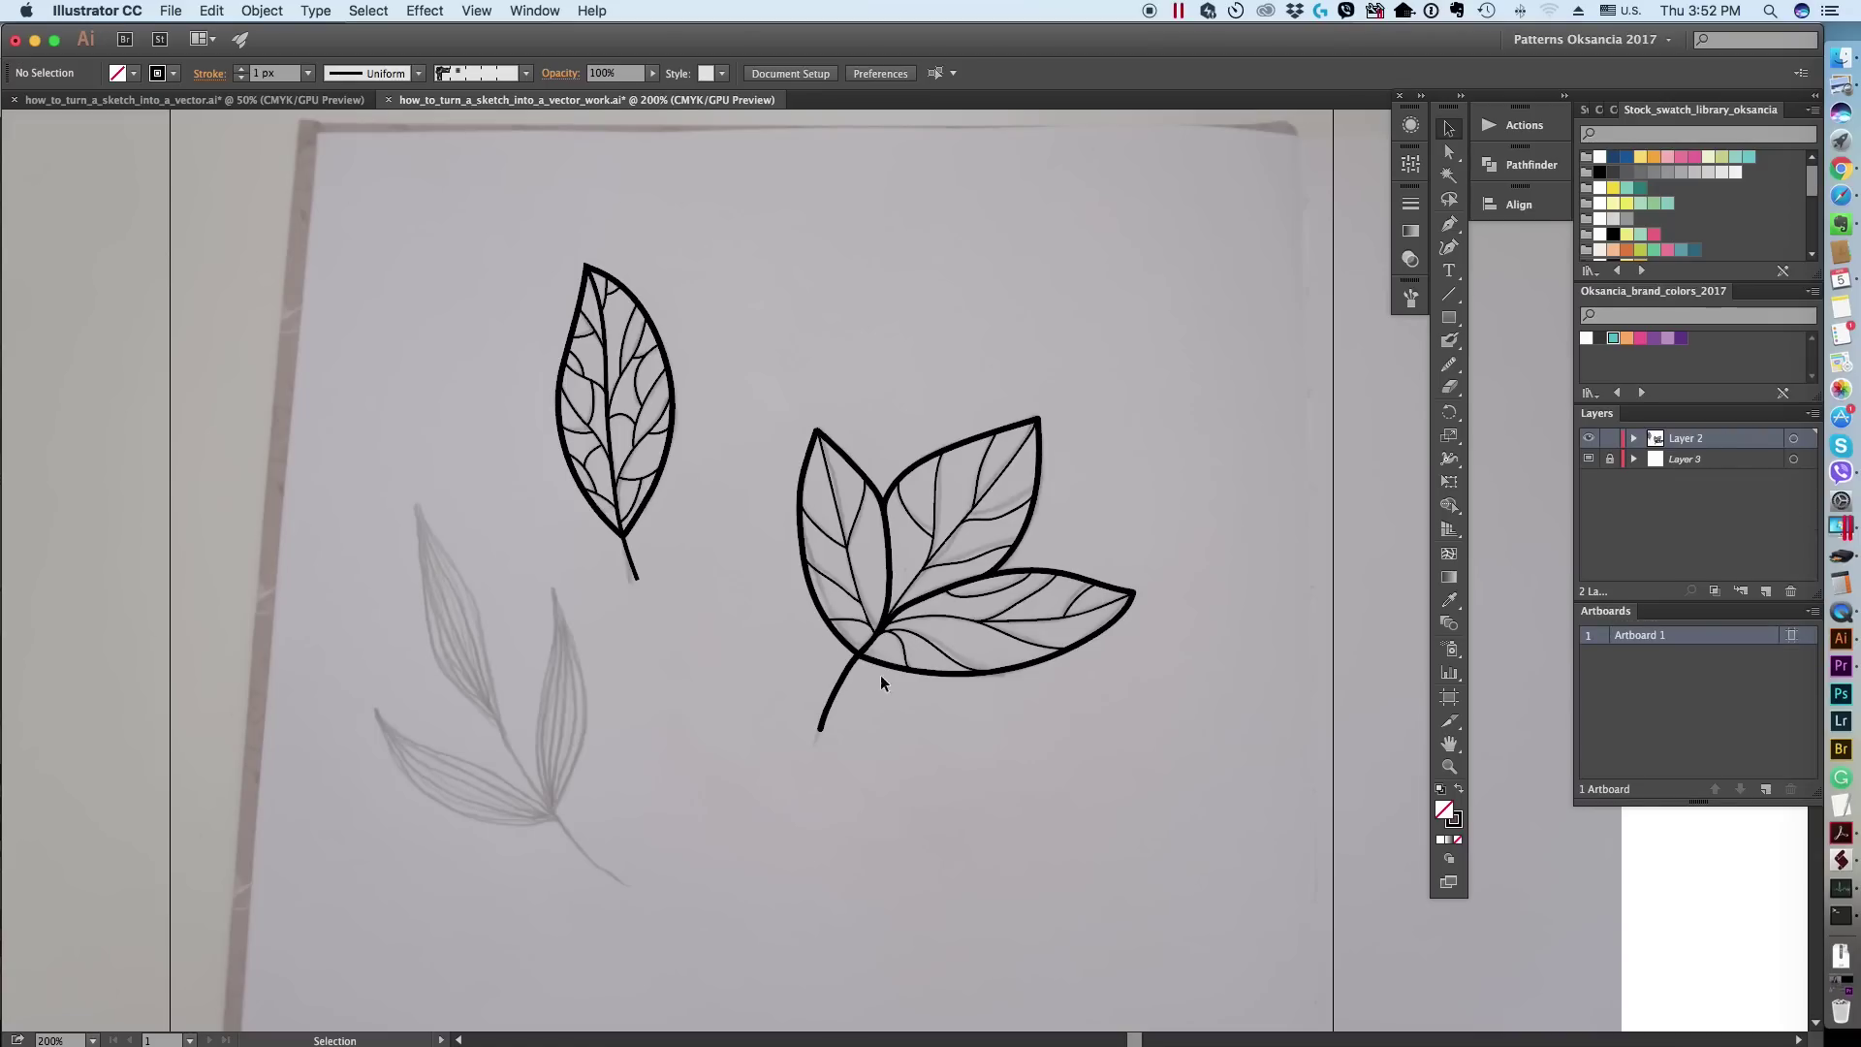
left_click(1454, 765)
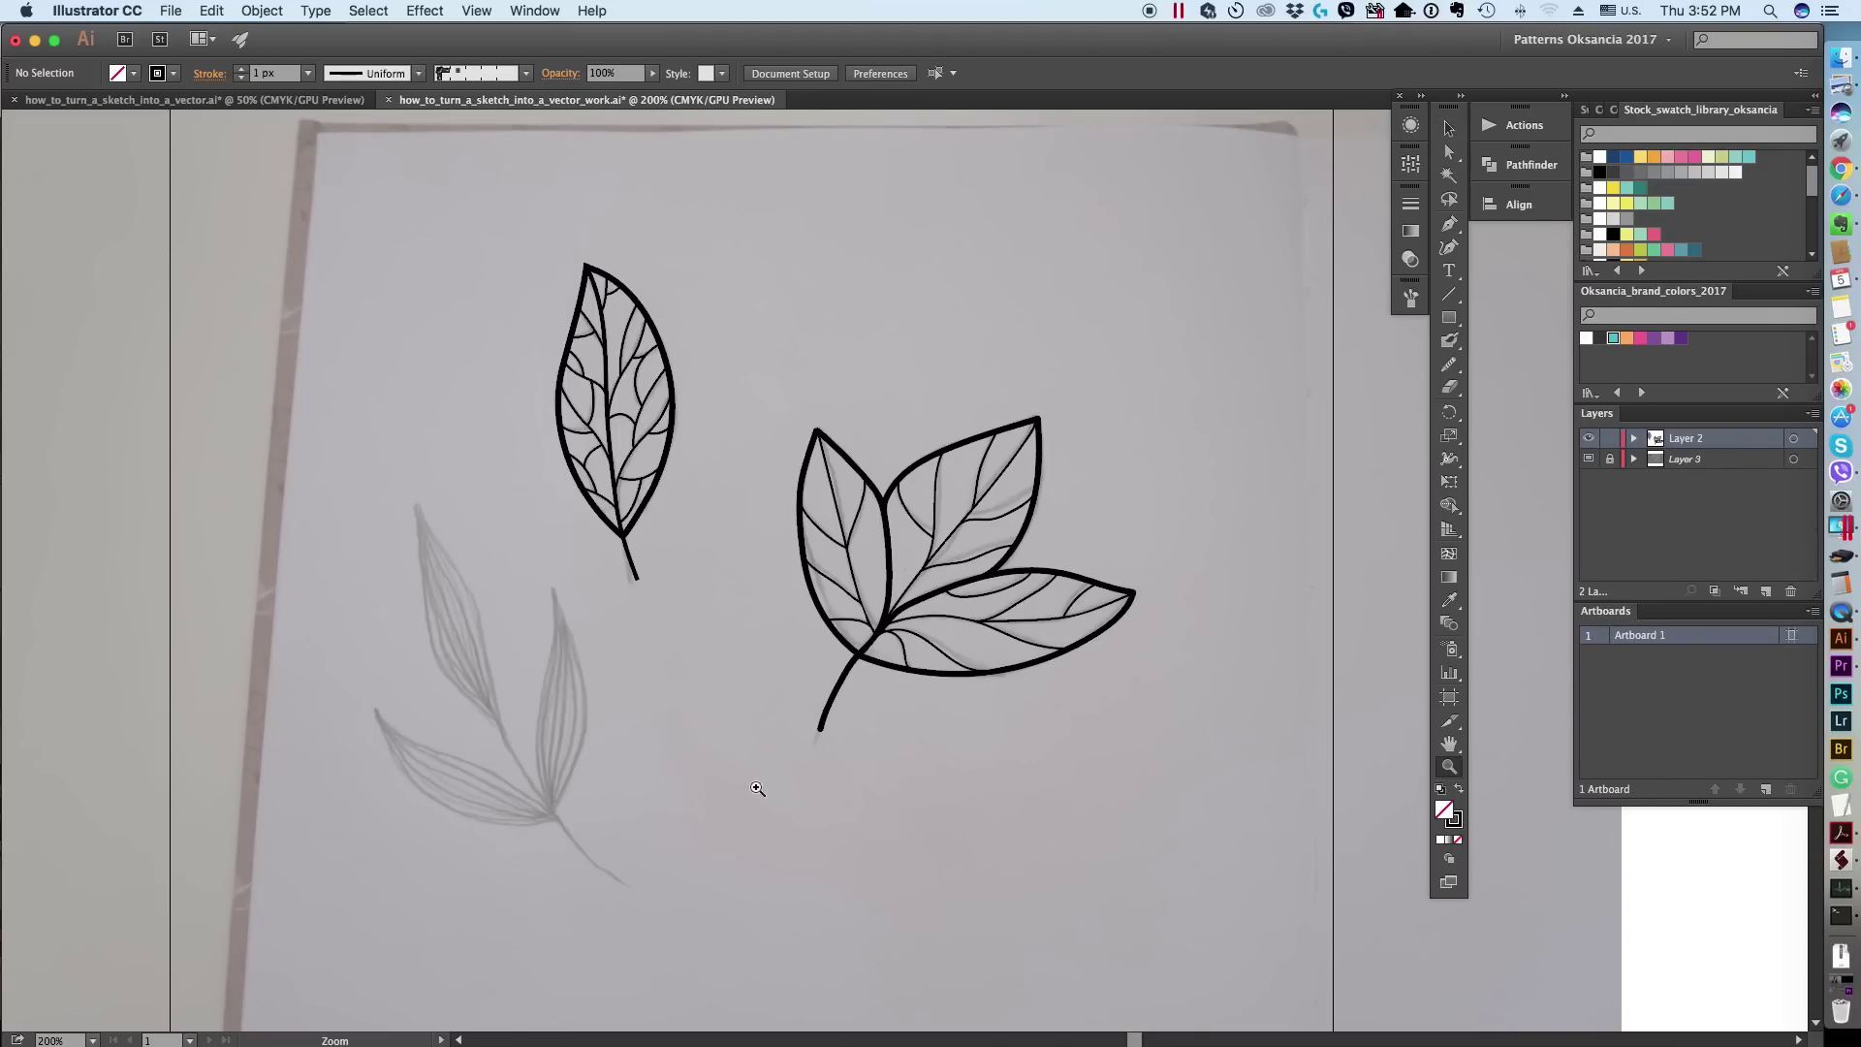
left_click(591, 726)
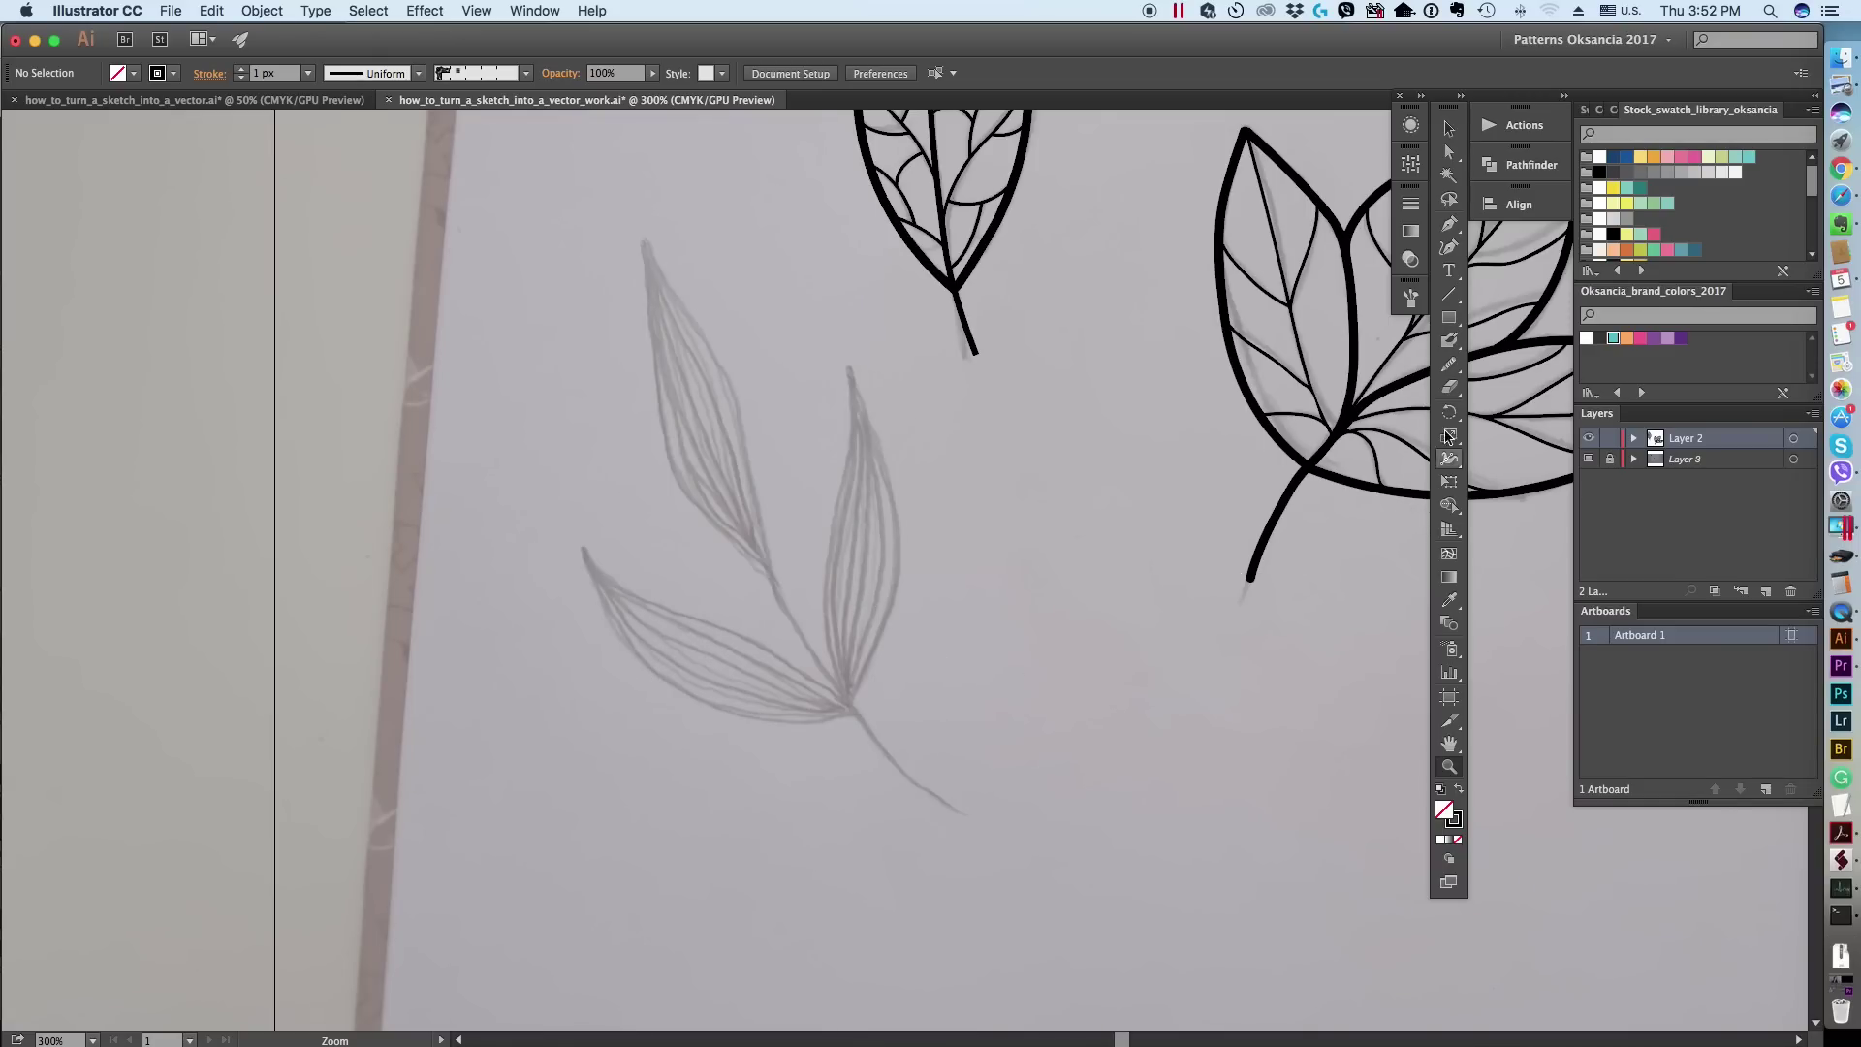
left_click(1452, 341)
left_click_drag(1454, 341, 1497, 336)
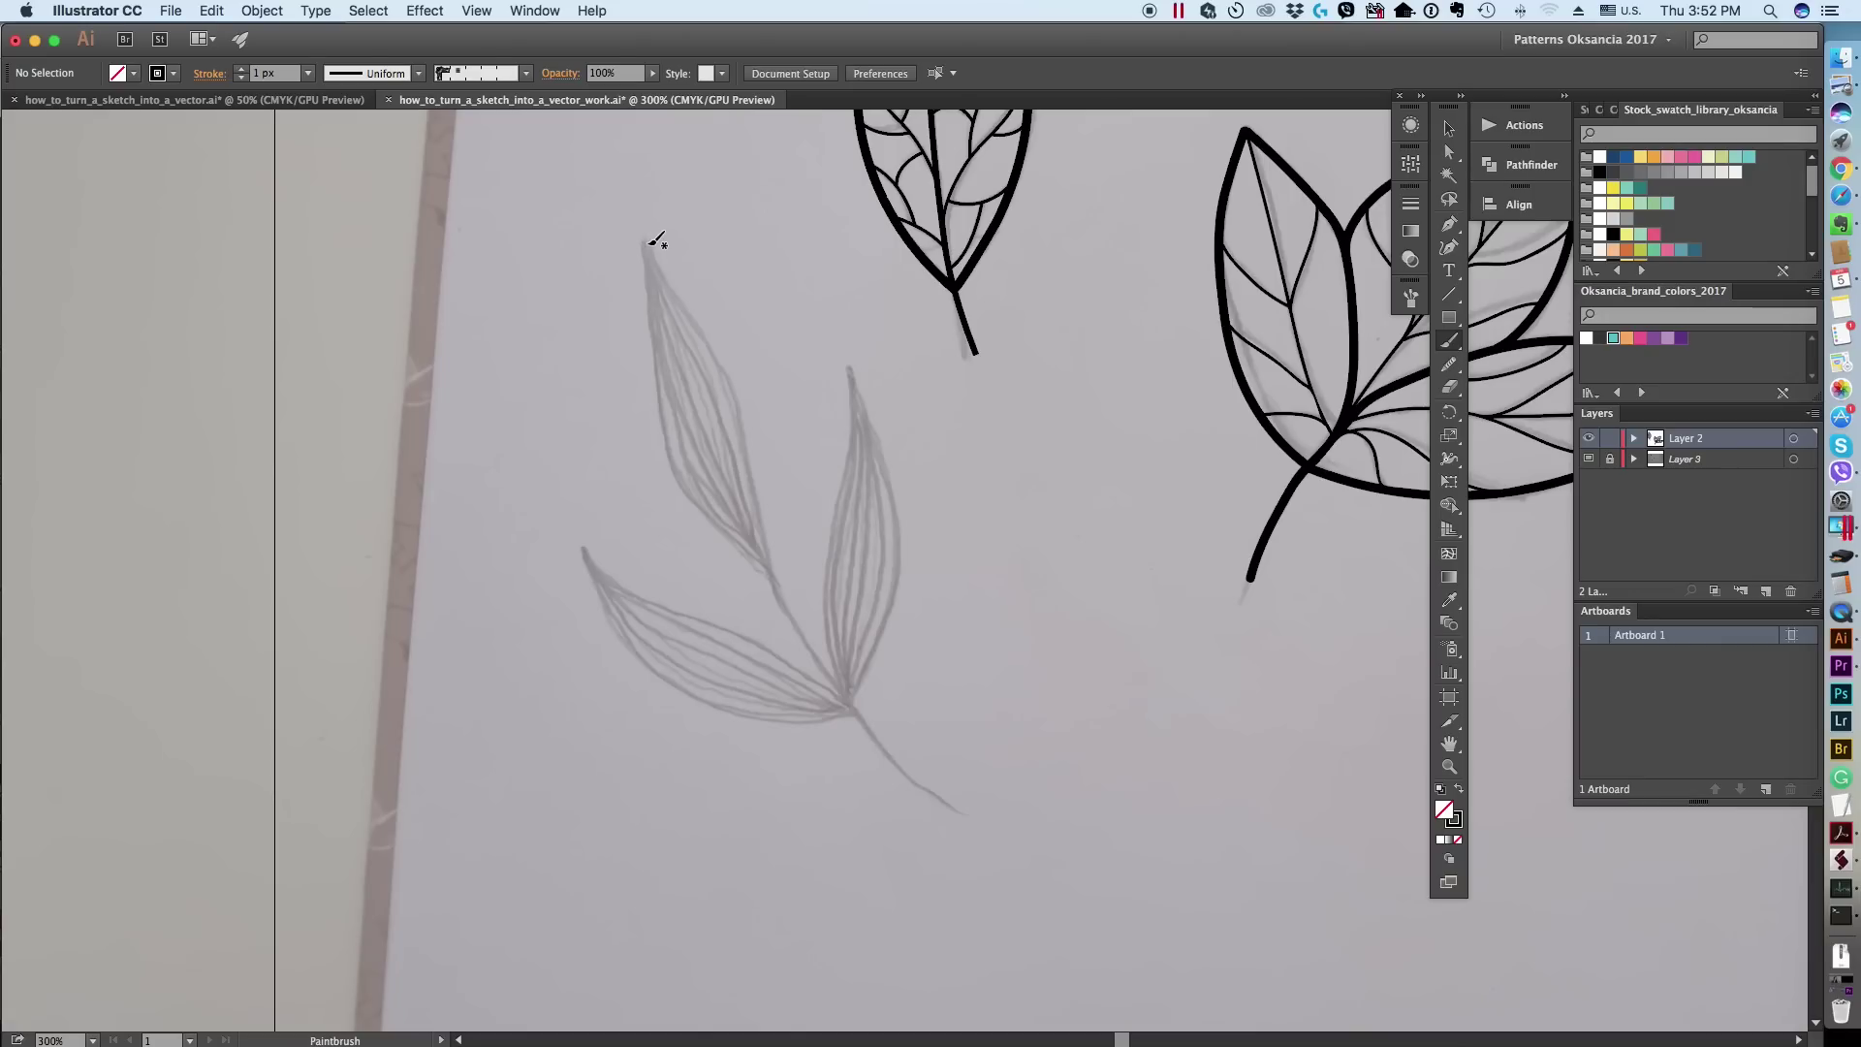
left_click_drag(647, 243, 668, 260)
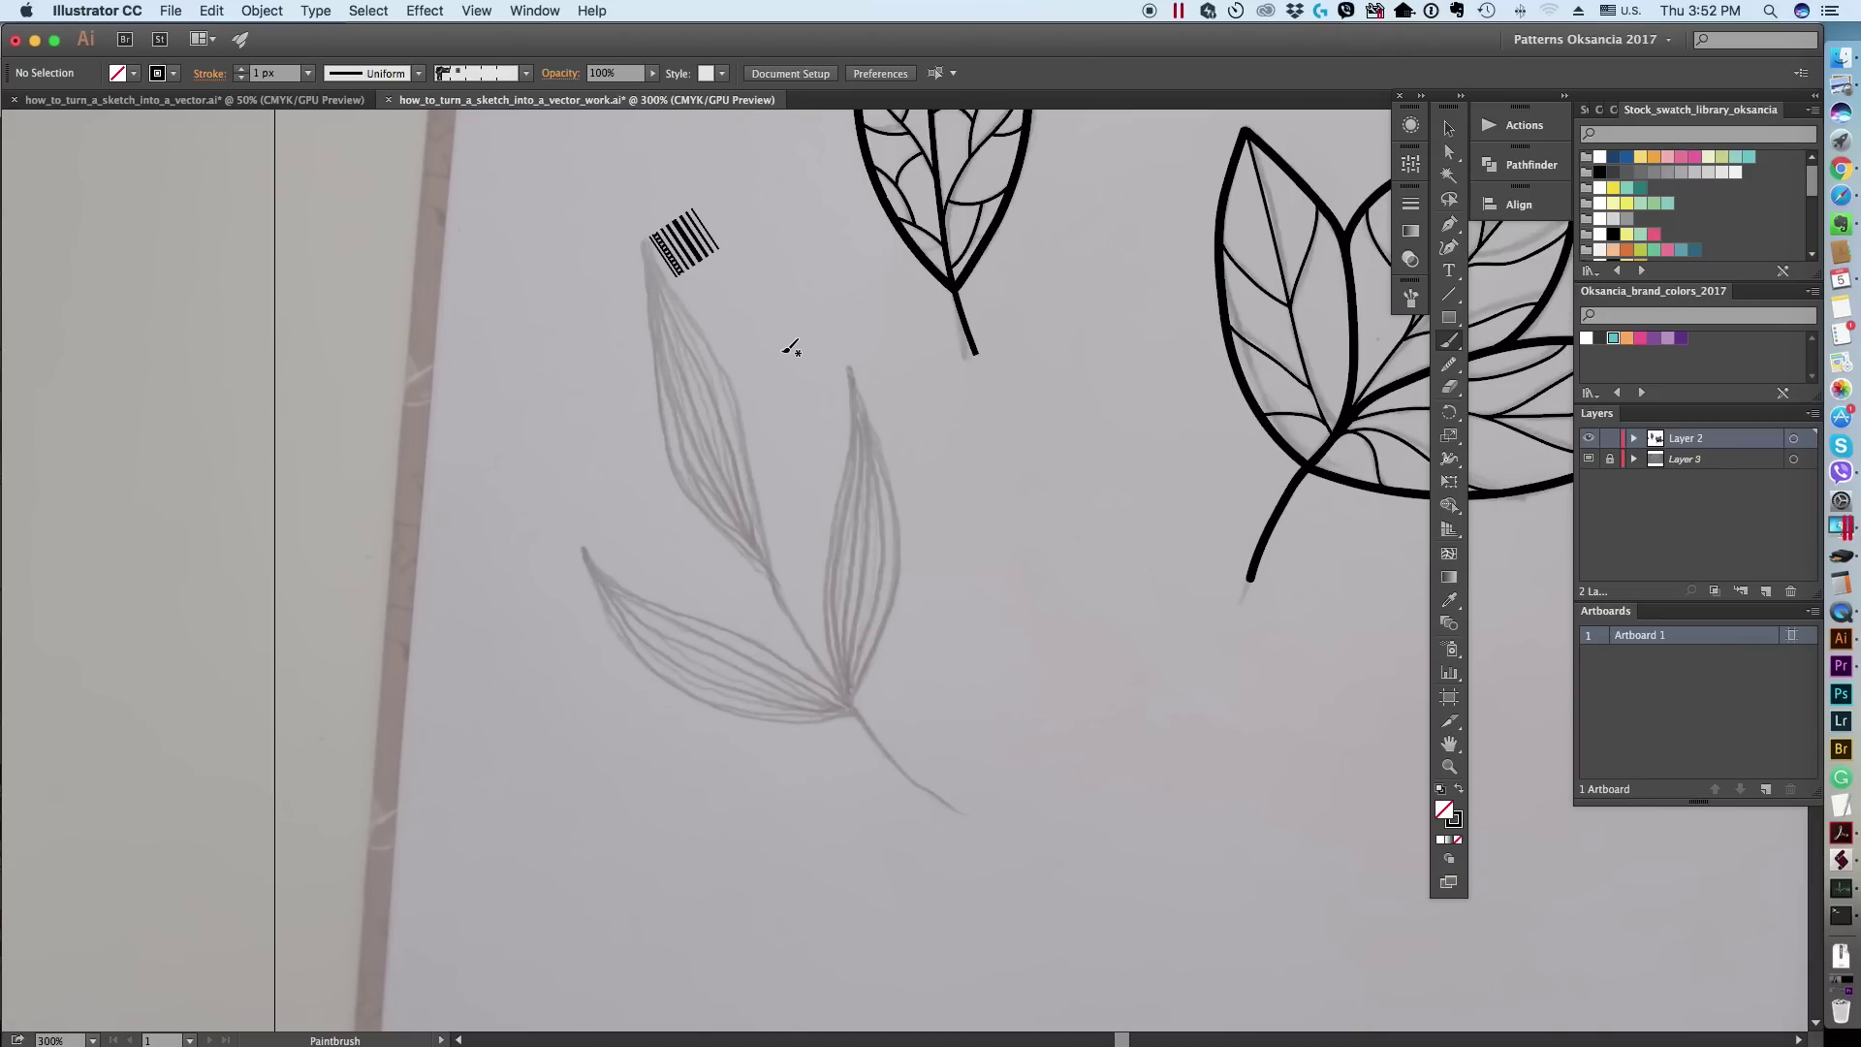
key("super+z")
double_click(1450, 342)
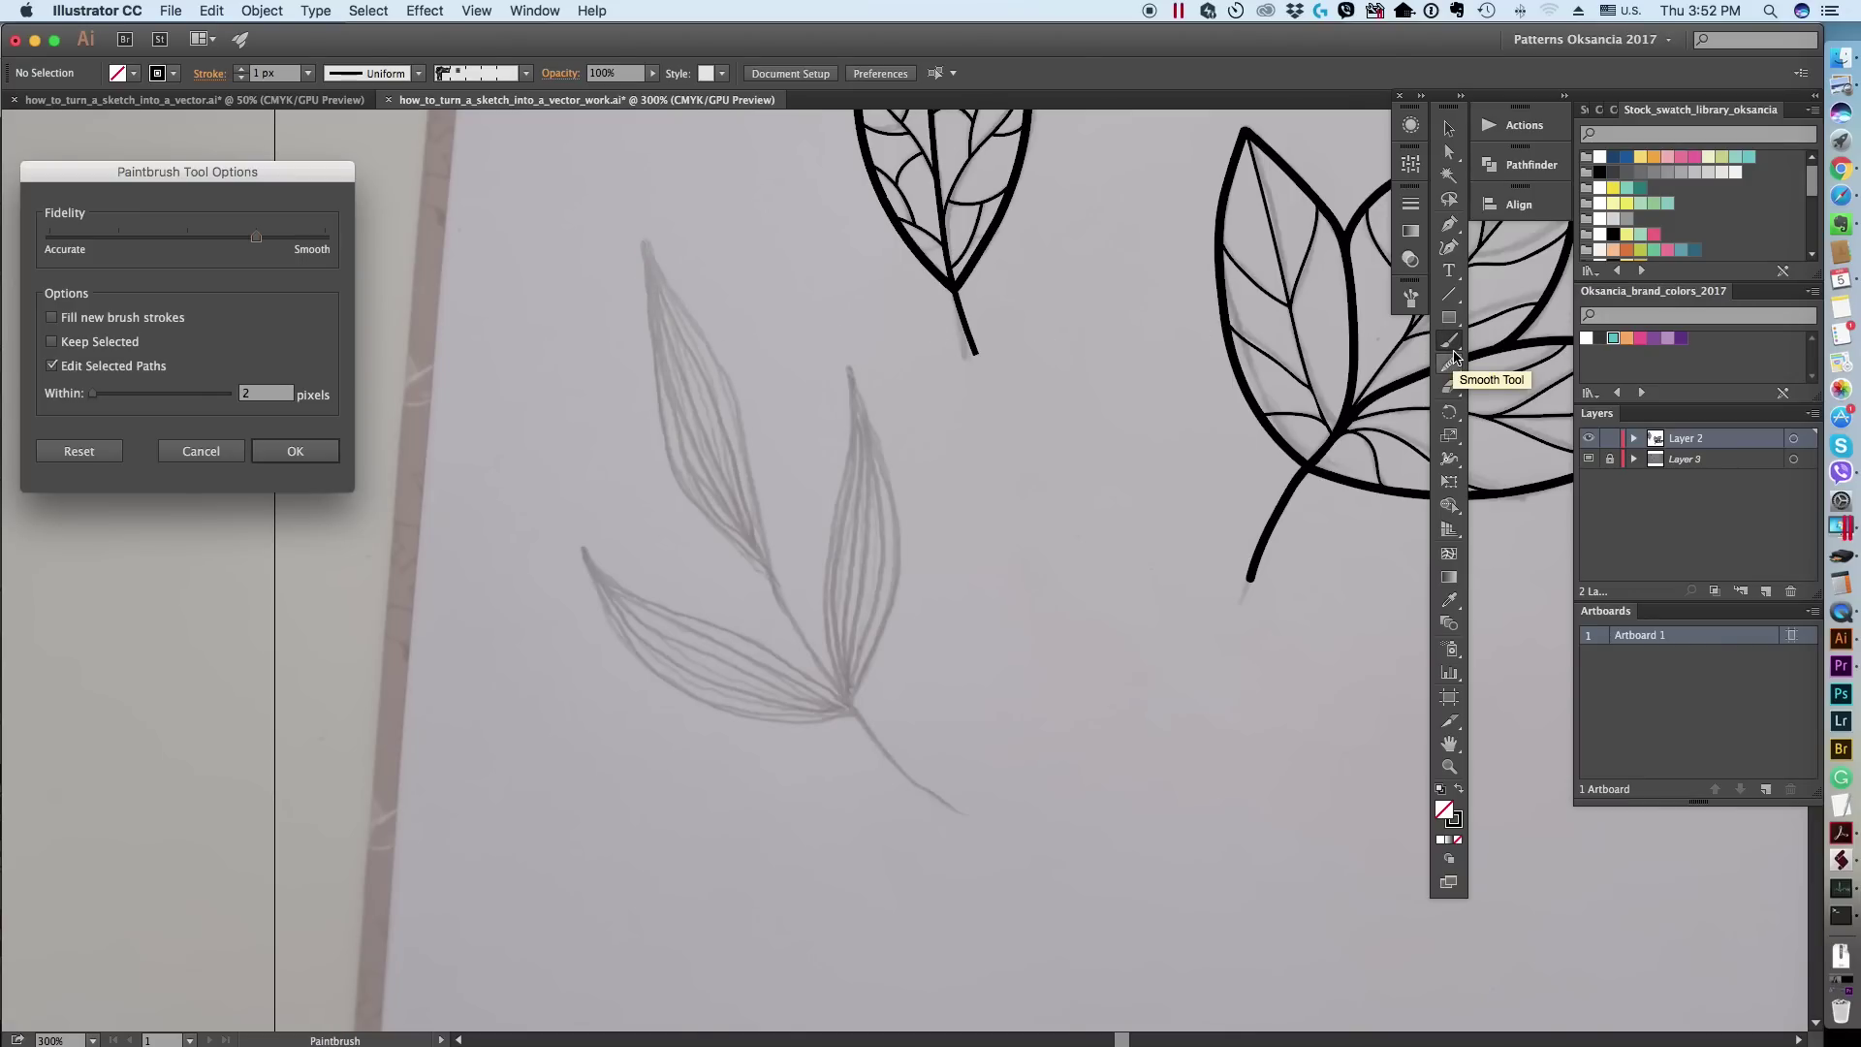
left_click(201, 450)
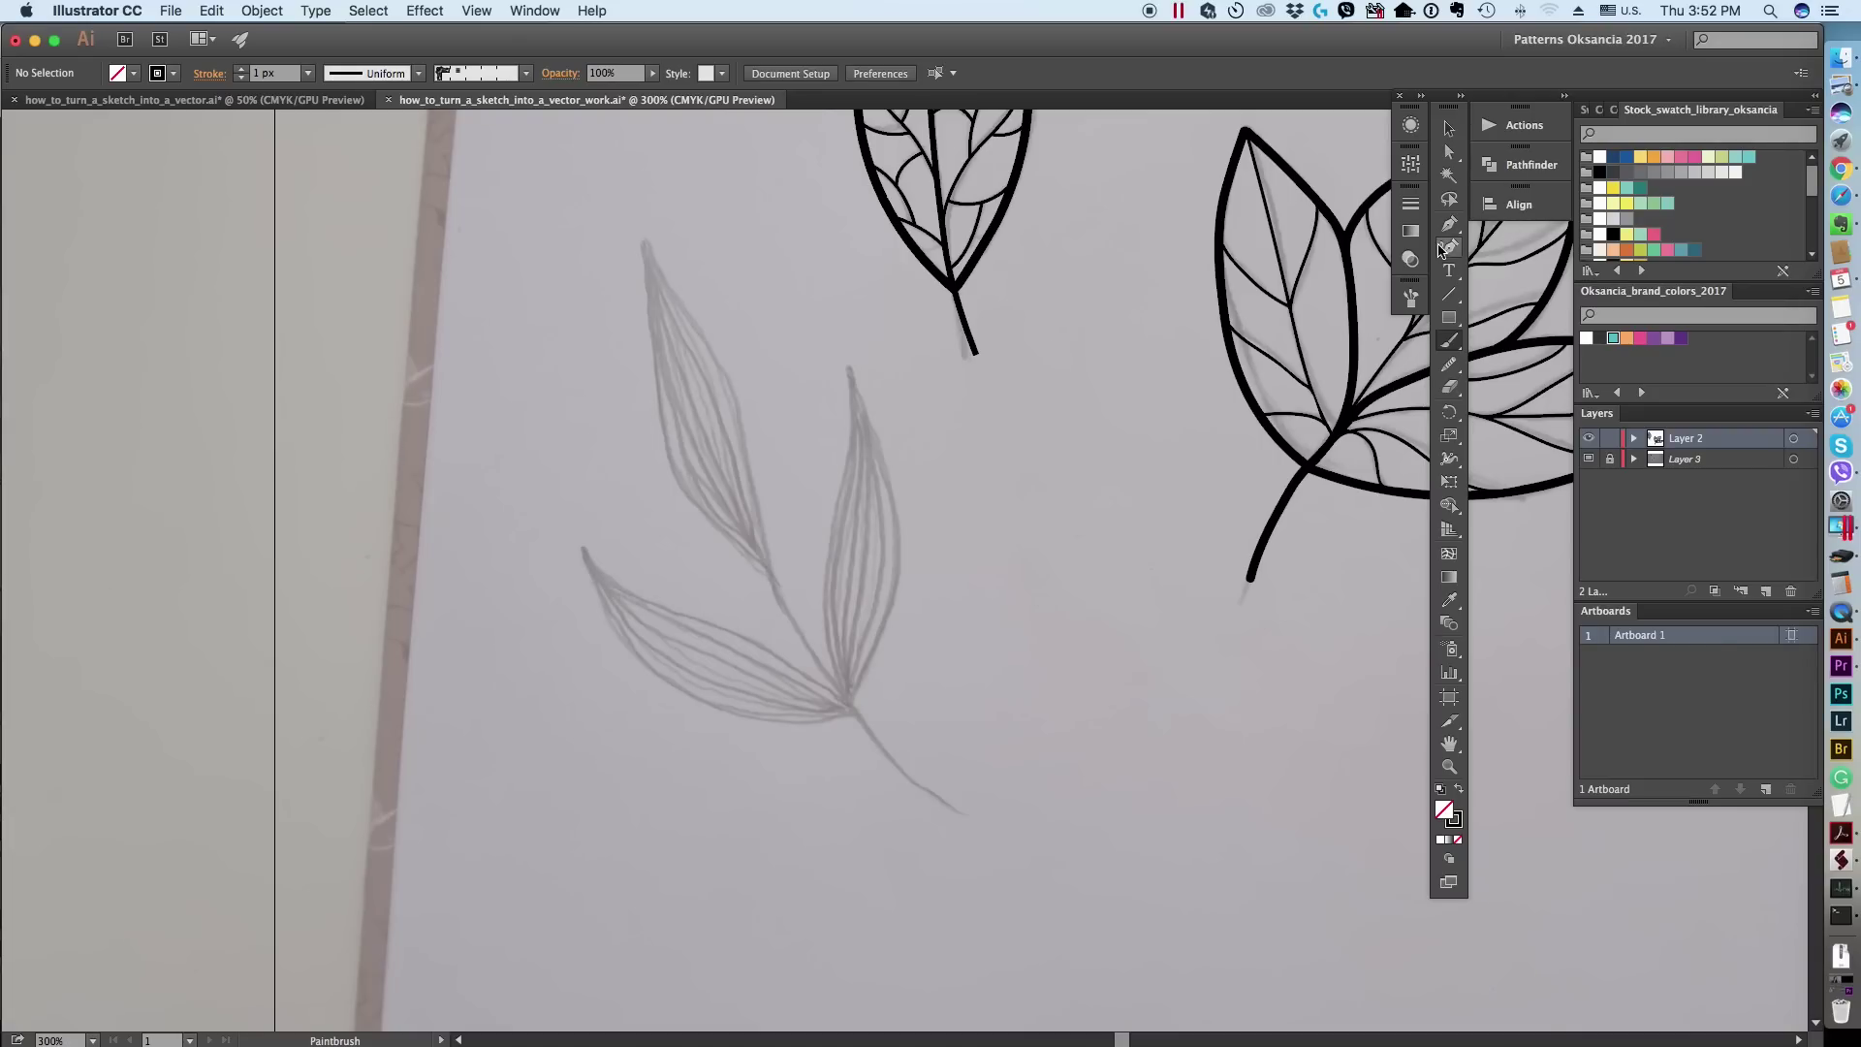
Step: Display the available brushes and enlarge their list so the round calligraphic brushes are shown
left_click(1411, 299)
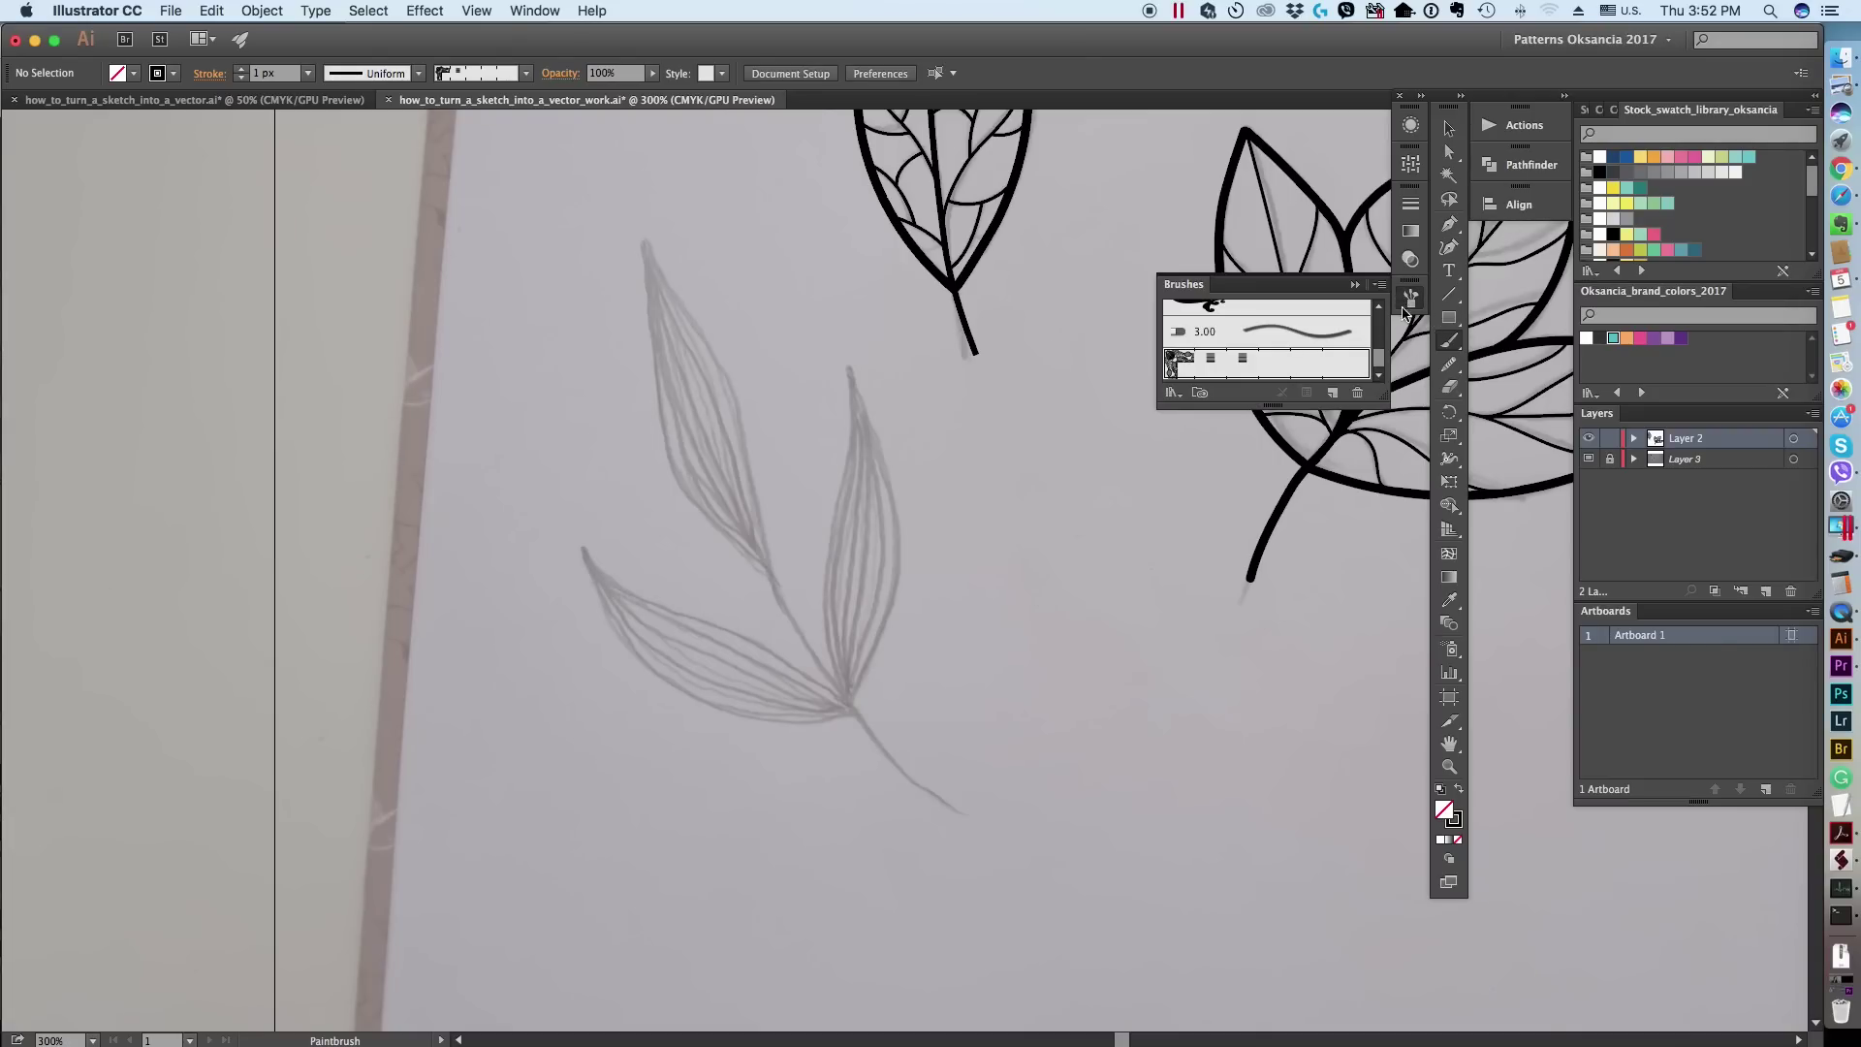
left_click_drag(1384, 405, 1384, 533)
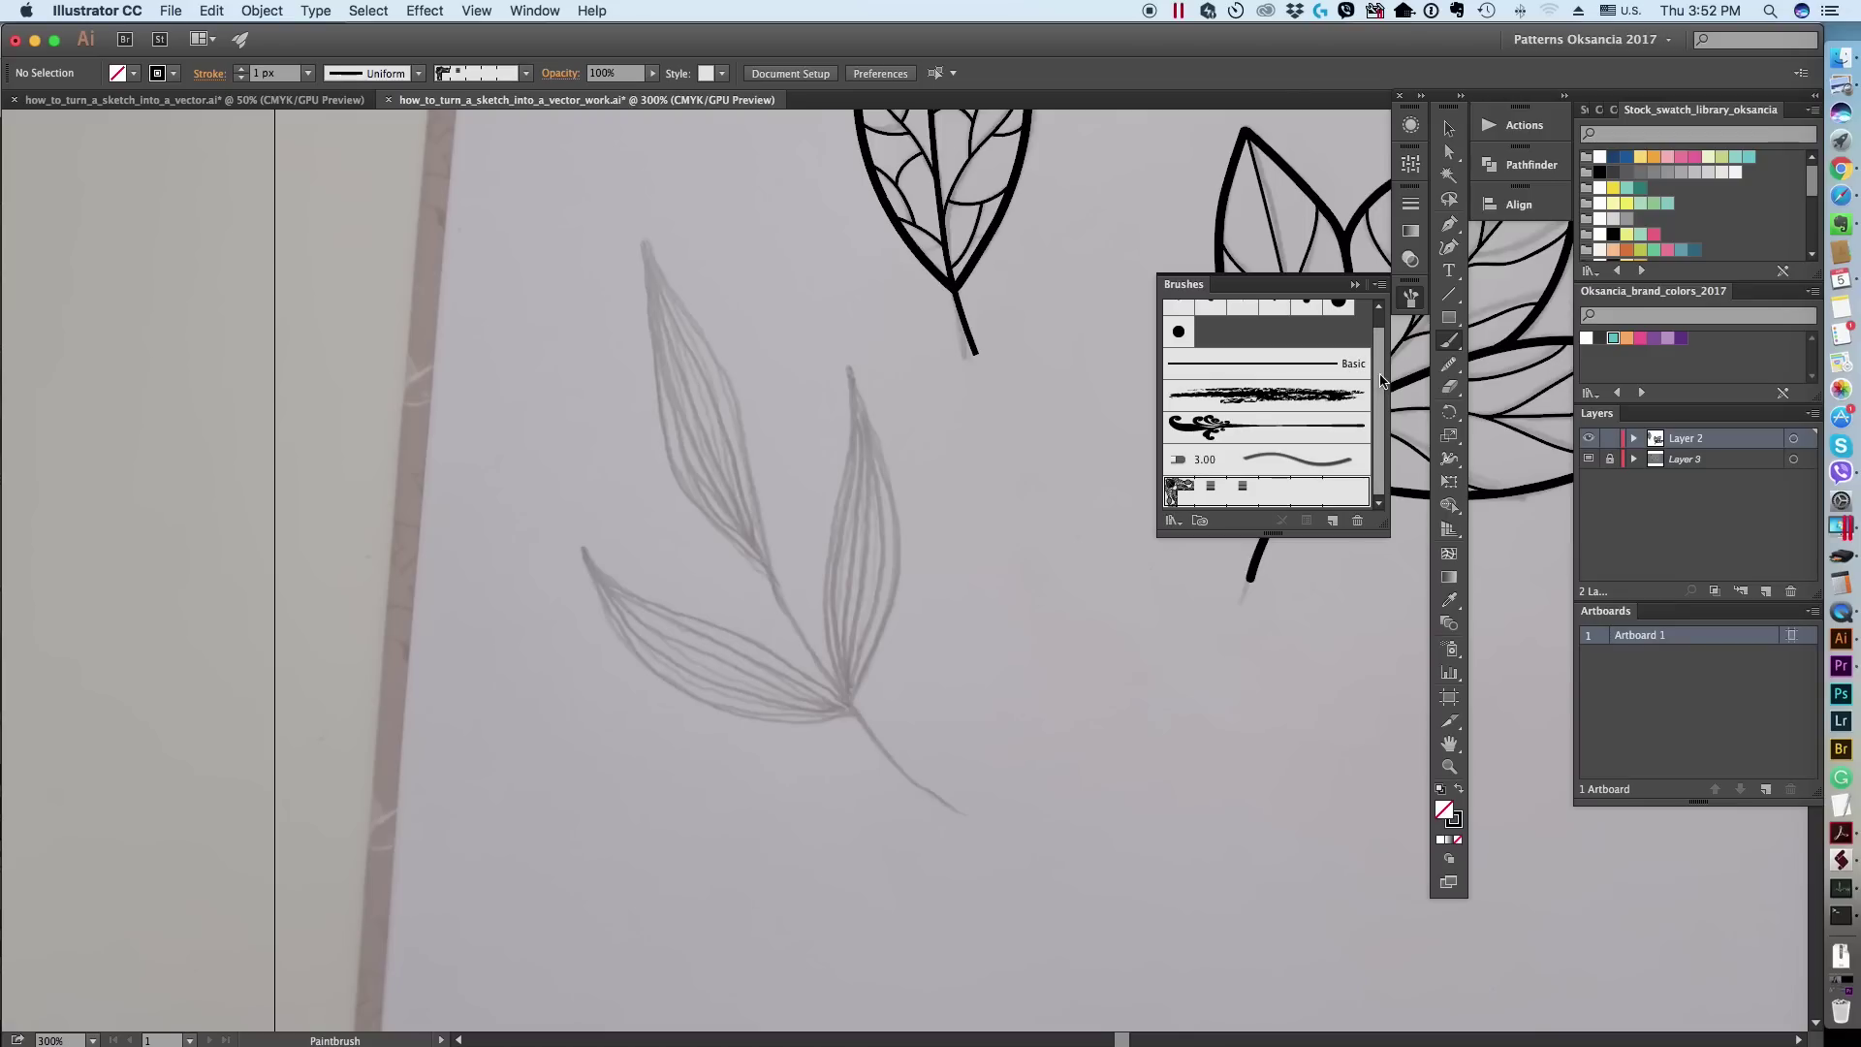
scroll(1209, 347, "up", 1)
Step: Try the 7 pt. Round brush with a short test stroke beside the branch's upper leaf, and undo it
left_click(1177, 346)
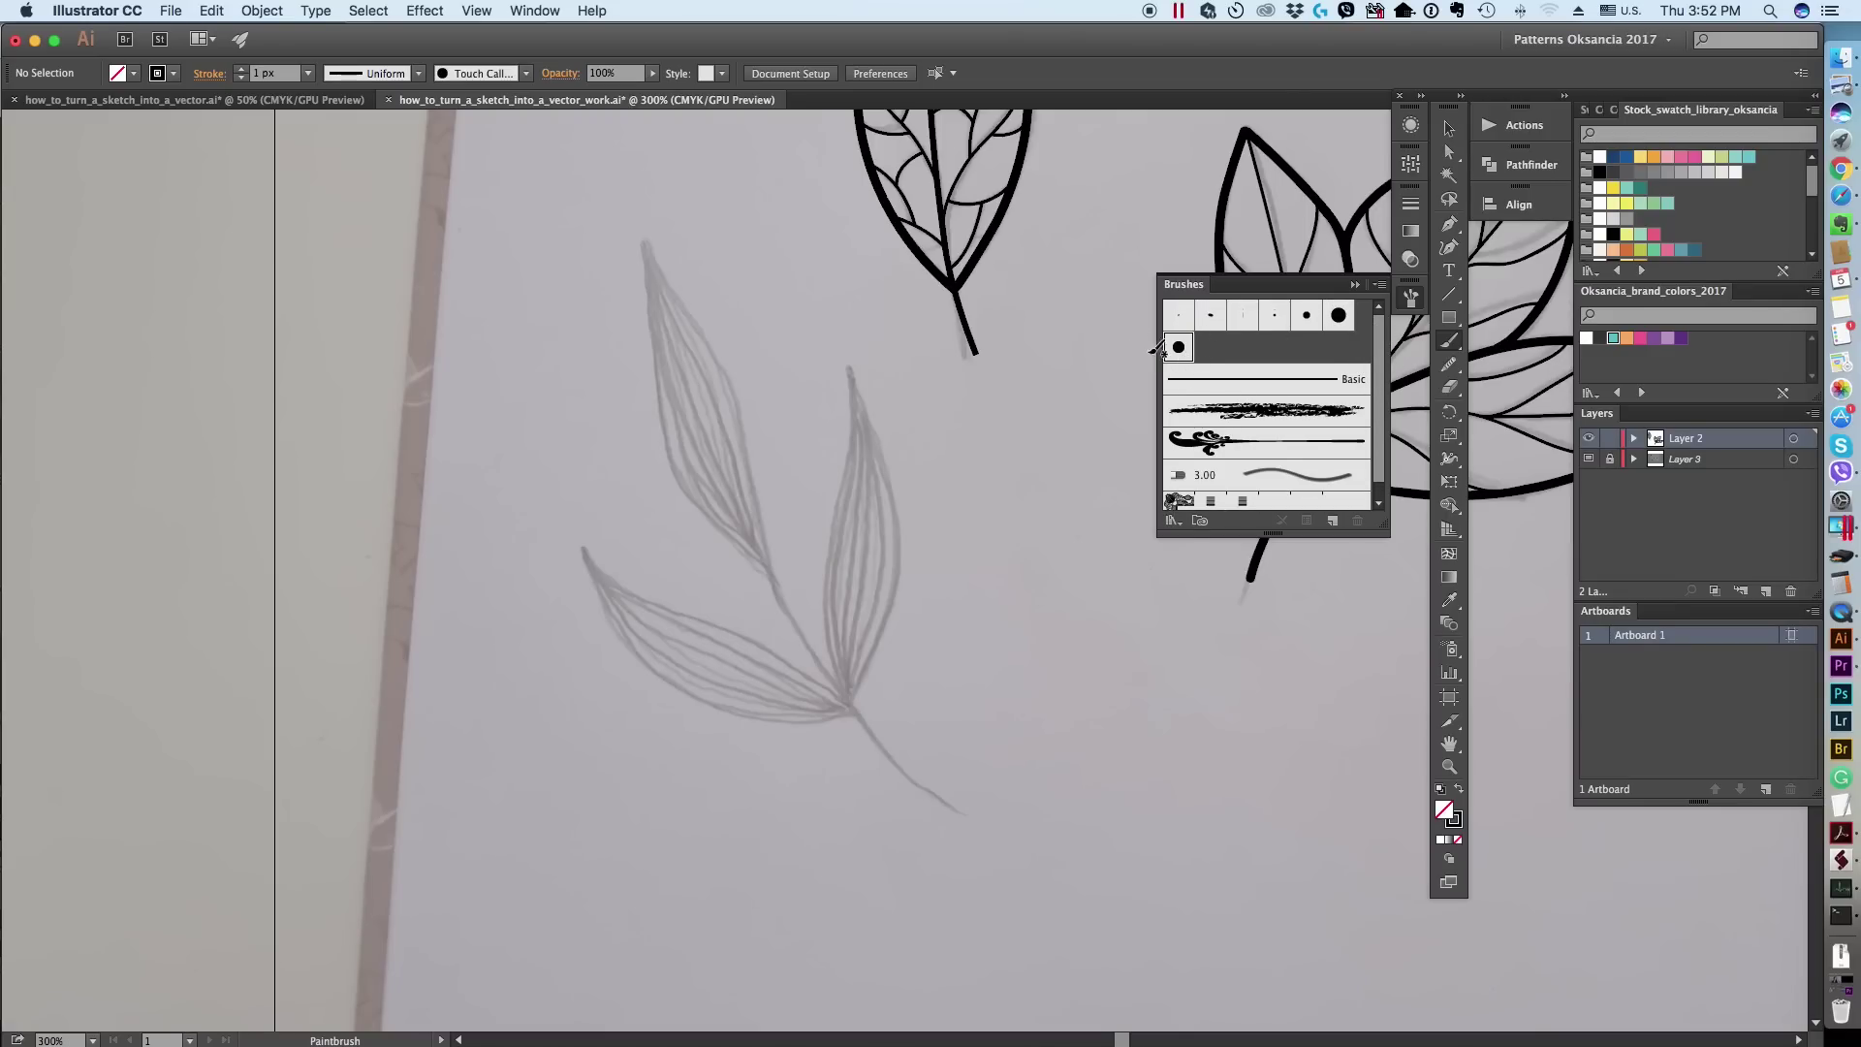
left_click(1273, 315)
left_click(1310, 315)
left_click_drag(748, 312, 765, 399)
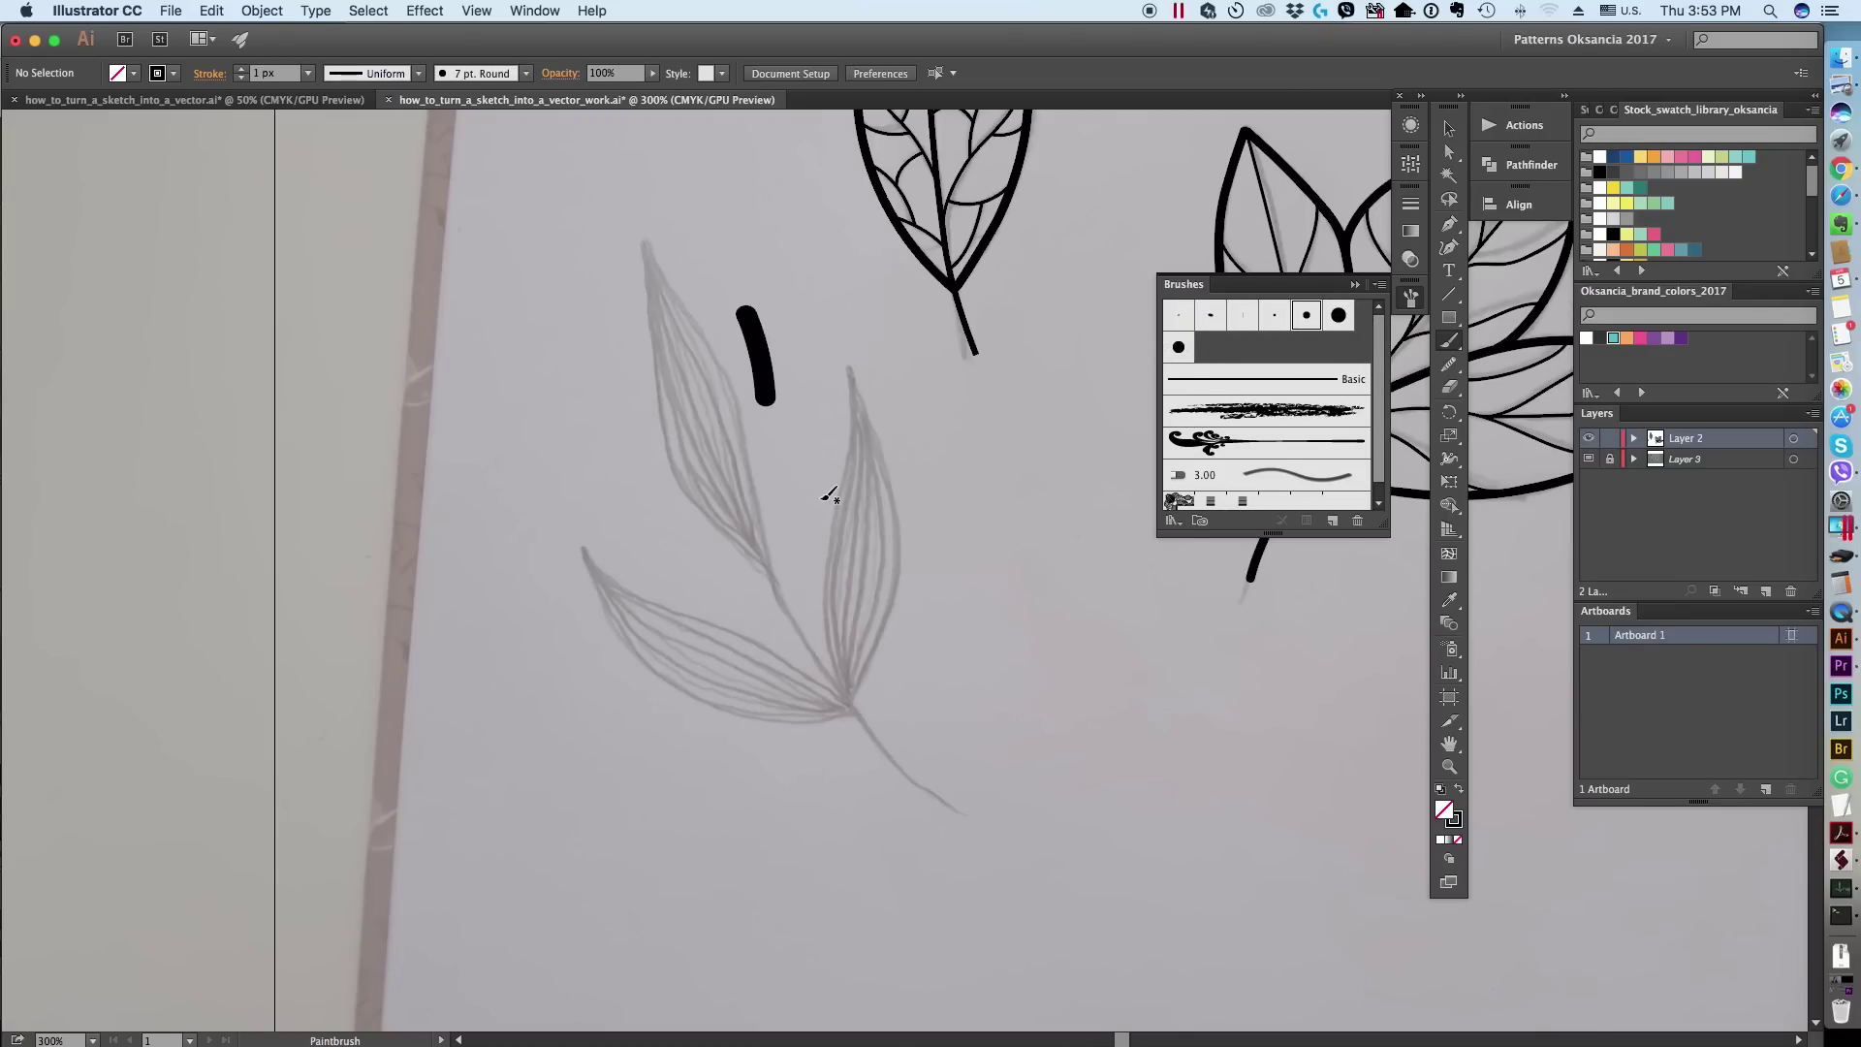
key("super+z")
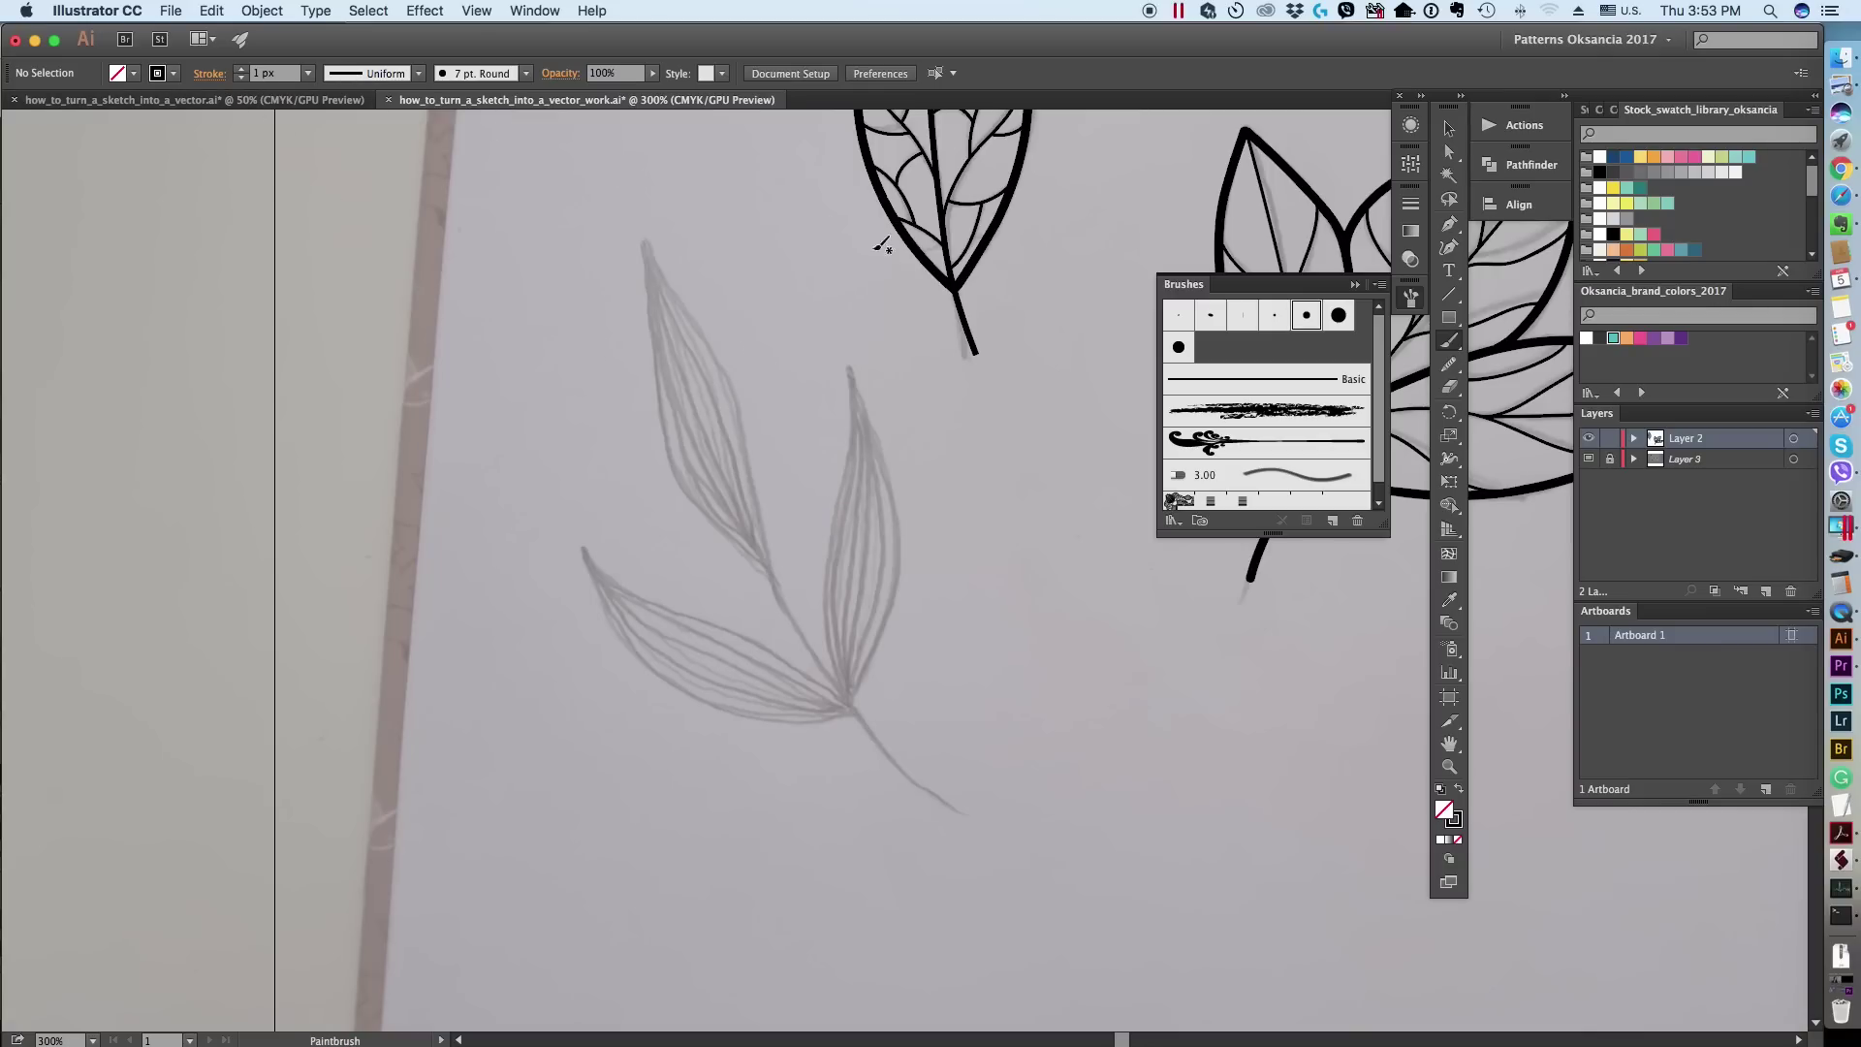
Step: Choose the 3 pt. Round brush, test it with a short stroke near the upper leaf, and undo the stroke
left_click(1275, 316)
left_click_drag(700, 274, 724, 341)
key("super+z")
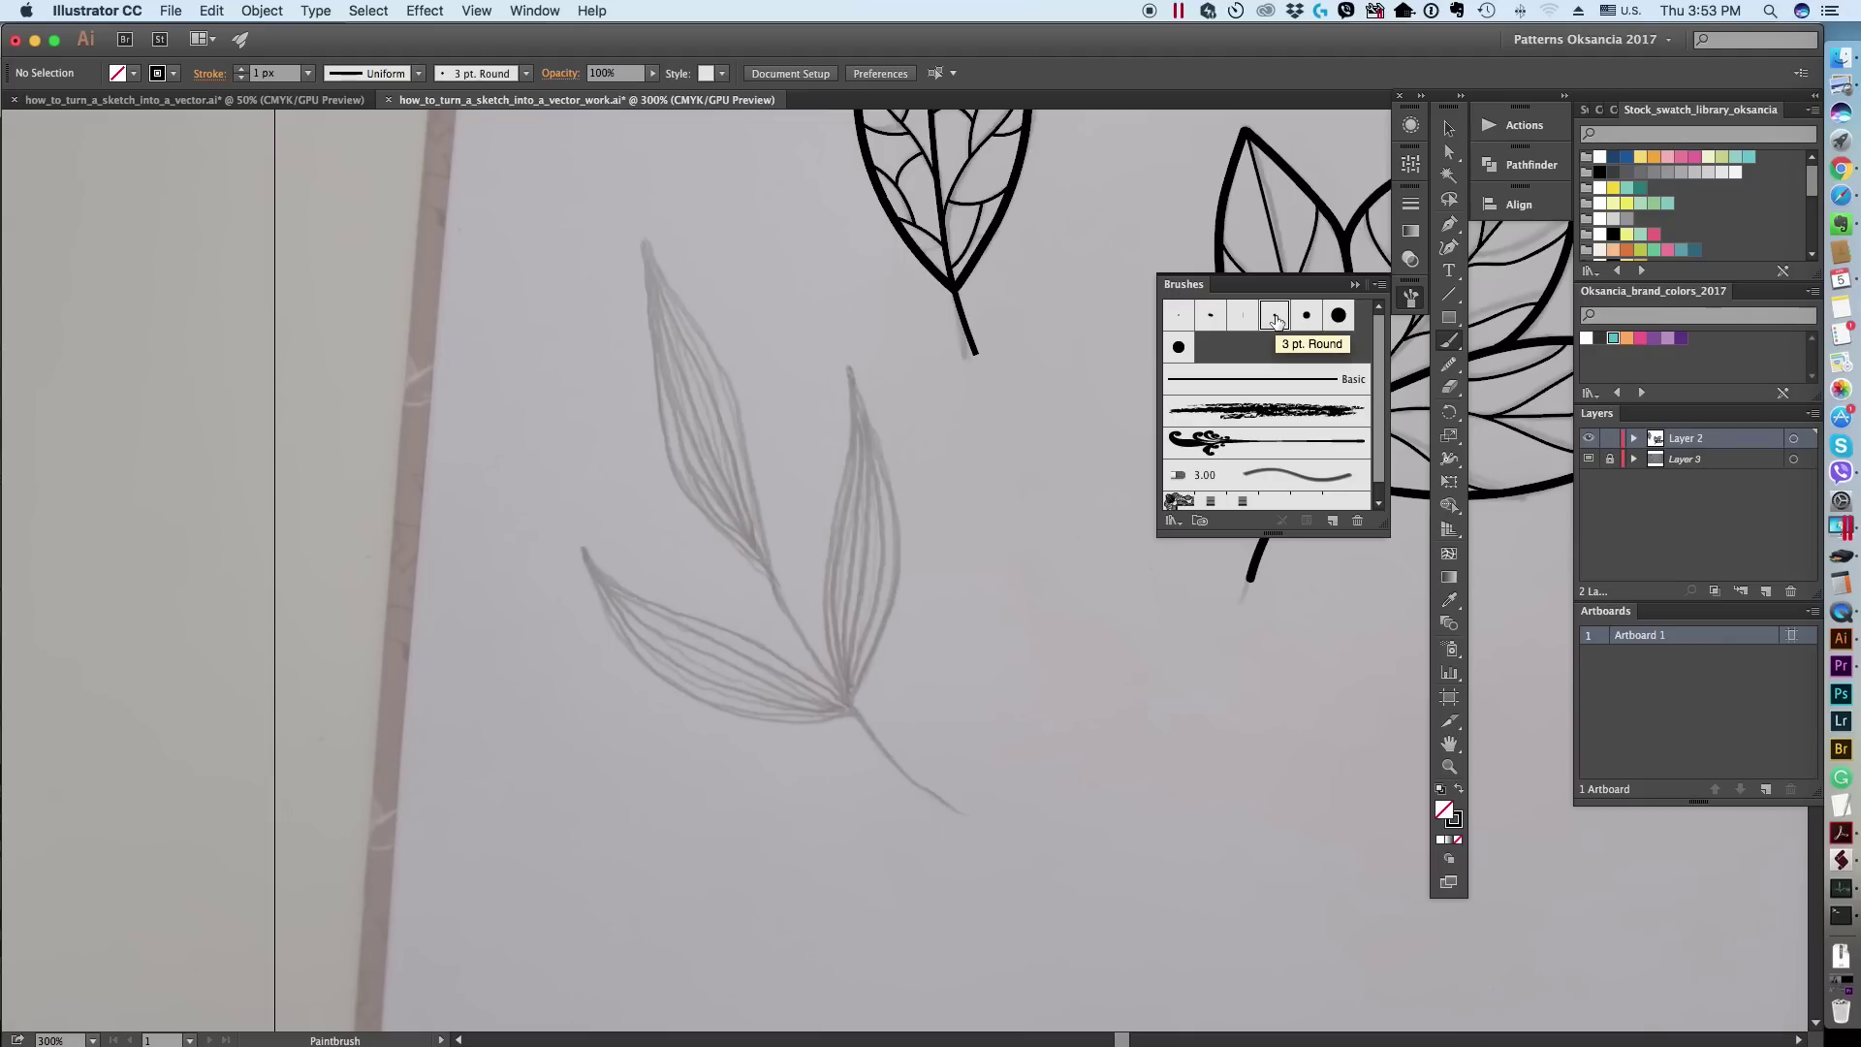
Step: Trace the right edge of the branch's upper leaf from tip to base with the Paintbrush
left_click(1449, 766)
left_click(813, 434)
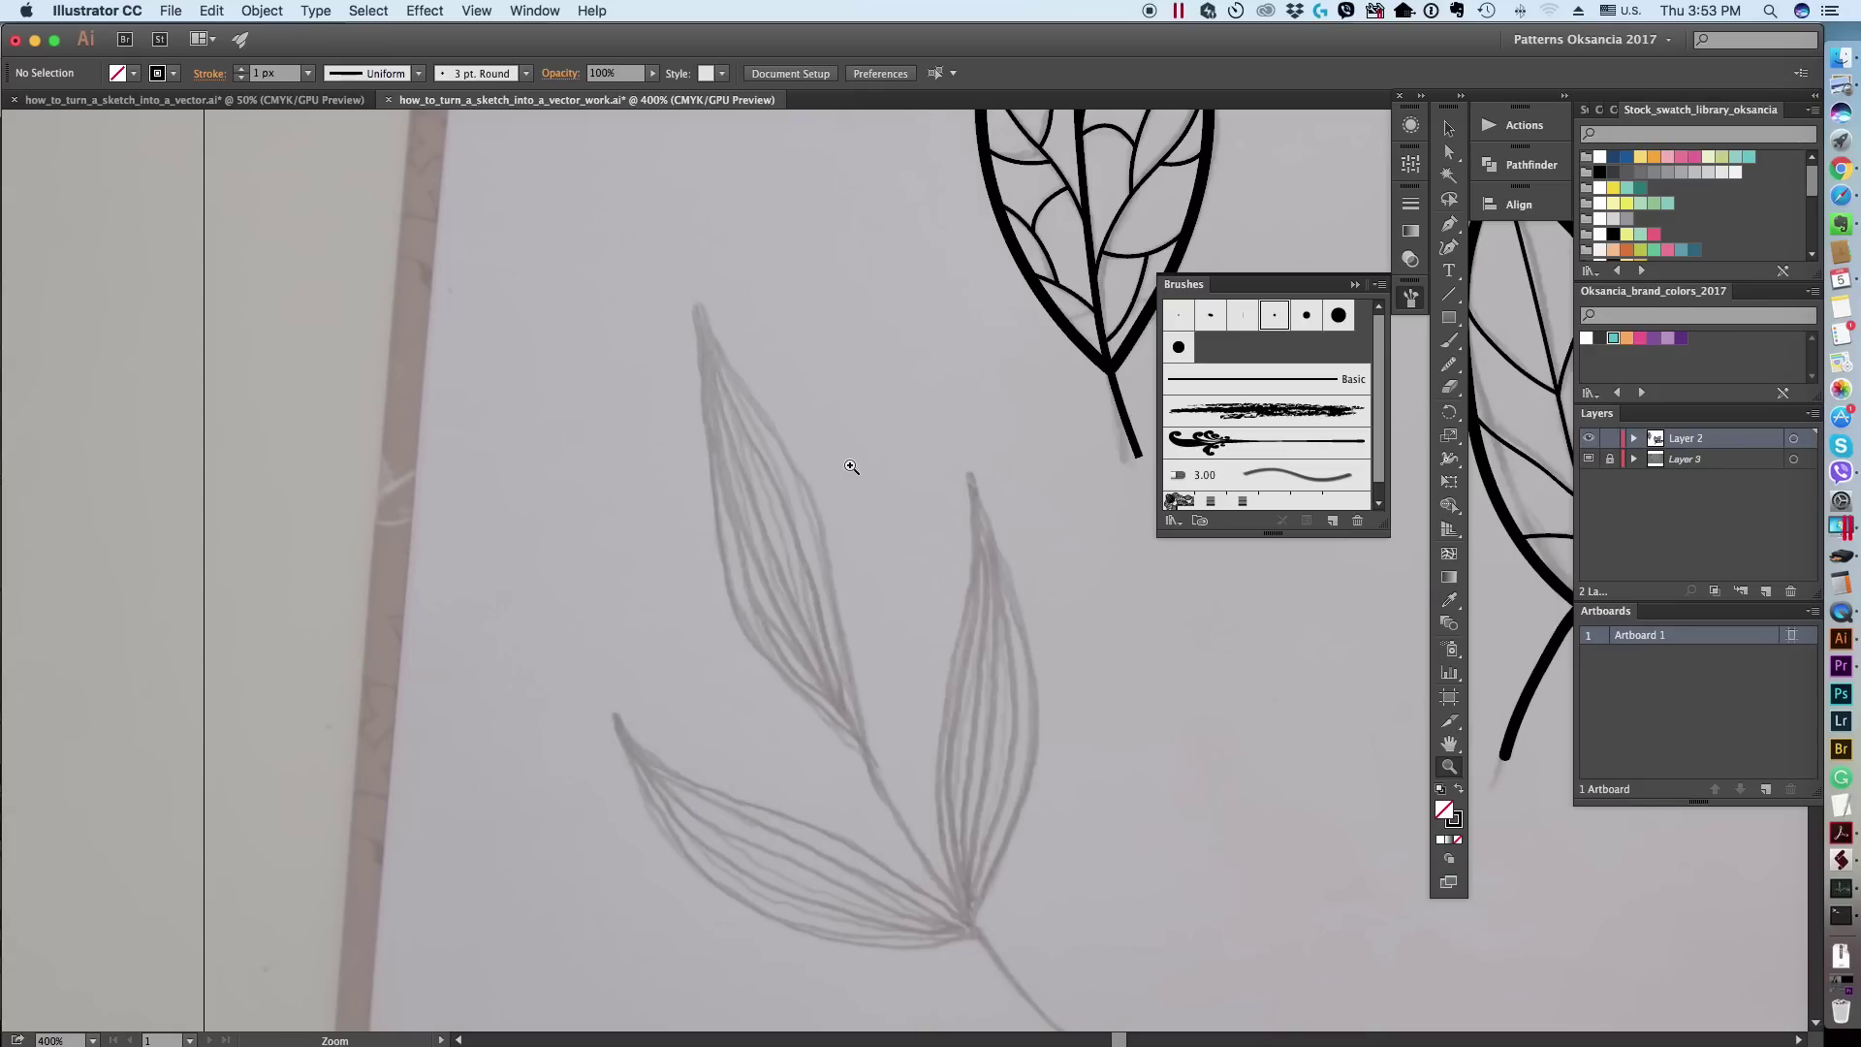
left_click(850, 457)
left_click(1449, 340)
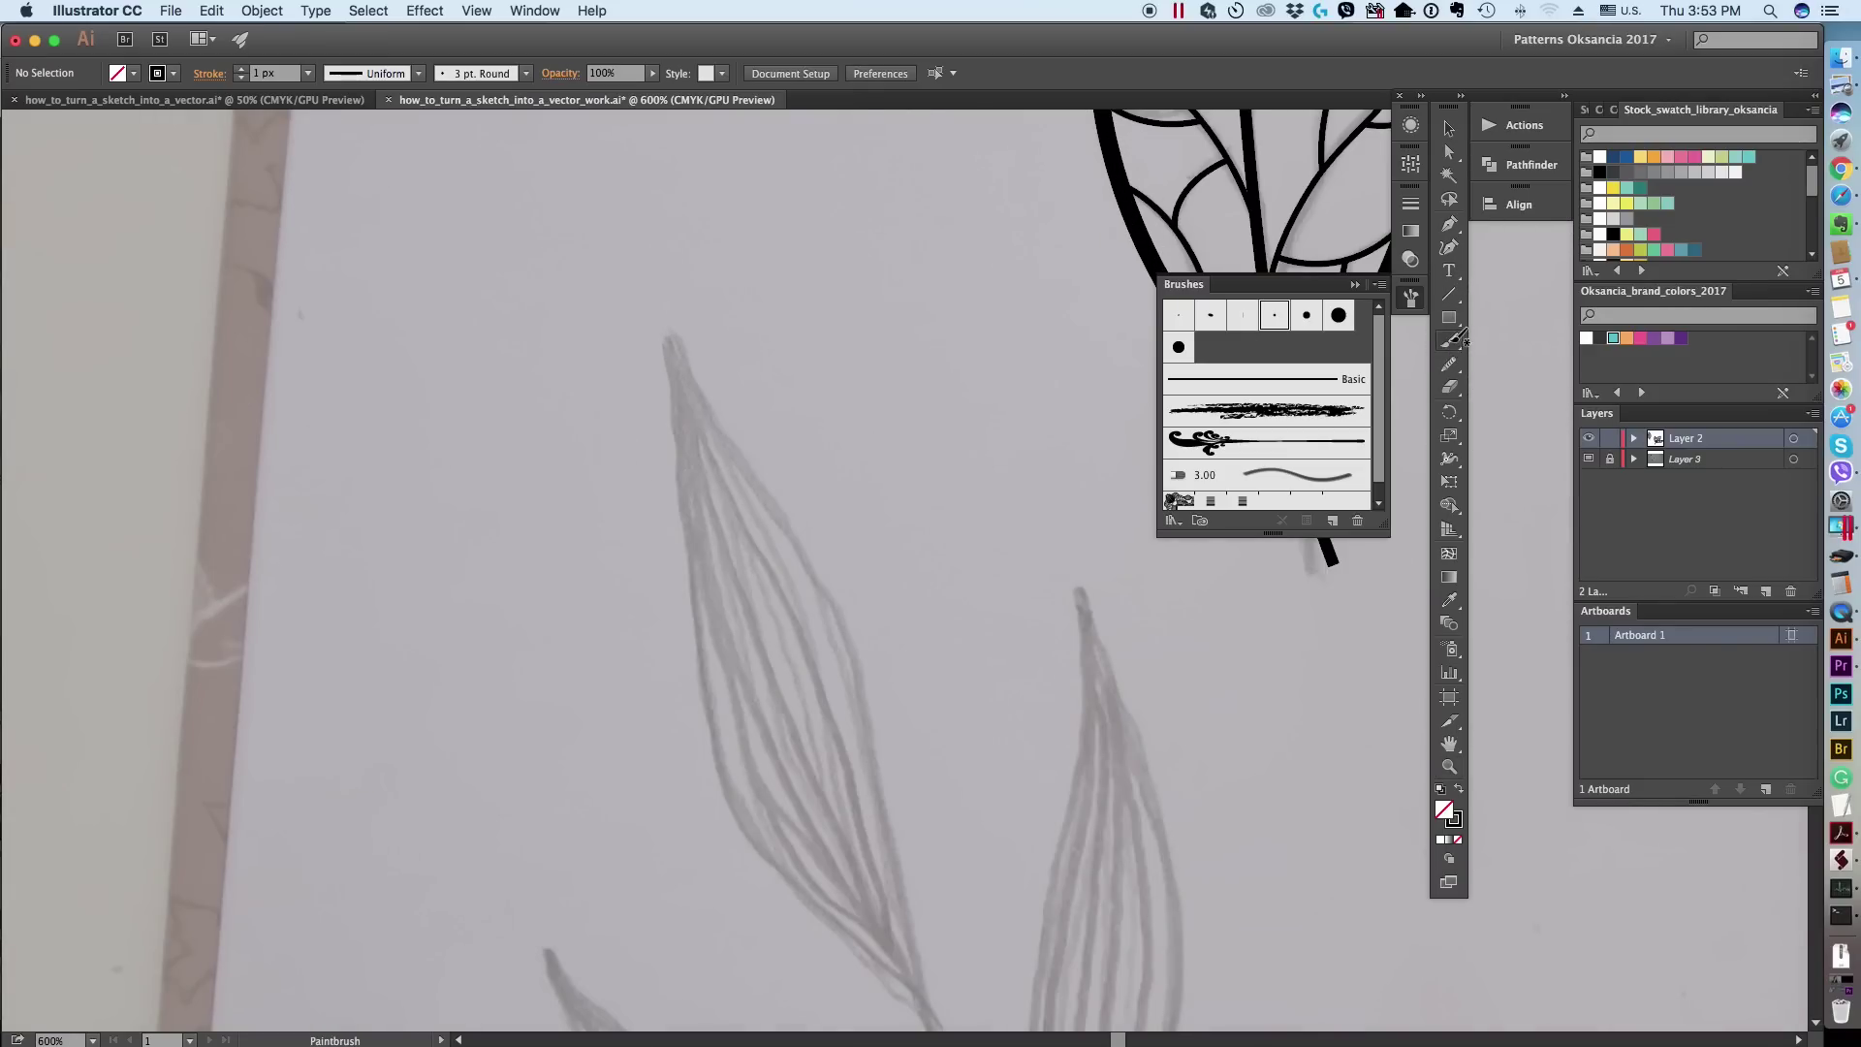
mouse_move(671, 334)
left_mouse_down()
mouse_move(820, 576)
mouse_move(892, 777)
mouse_move(924, 982)
left_mouse_up()
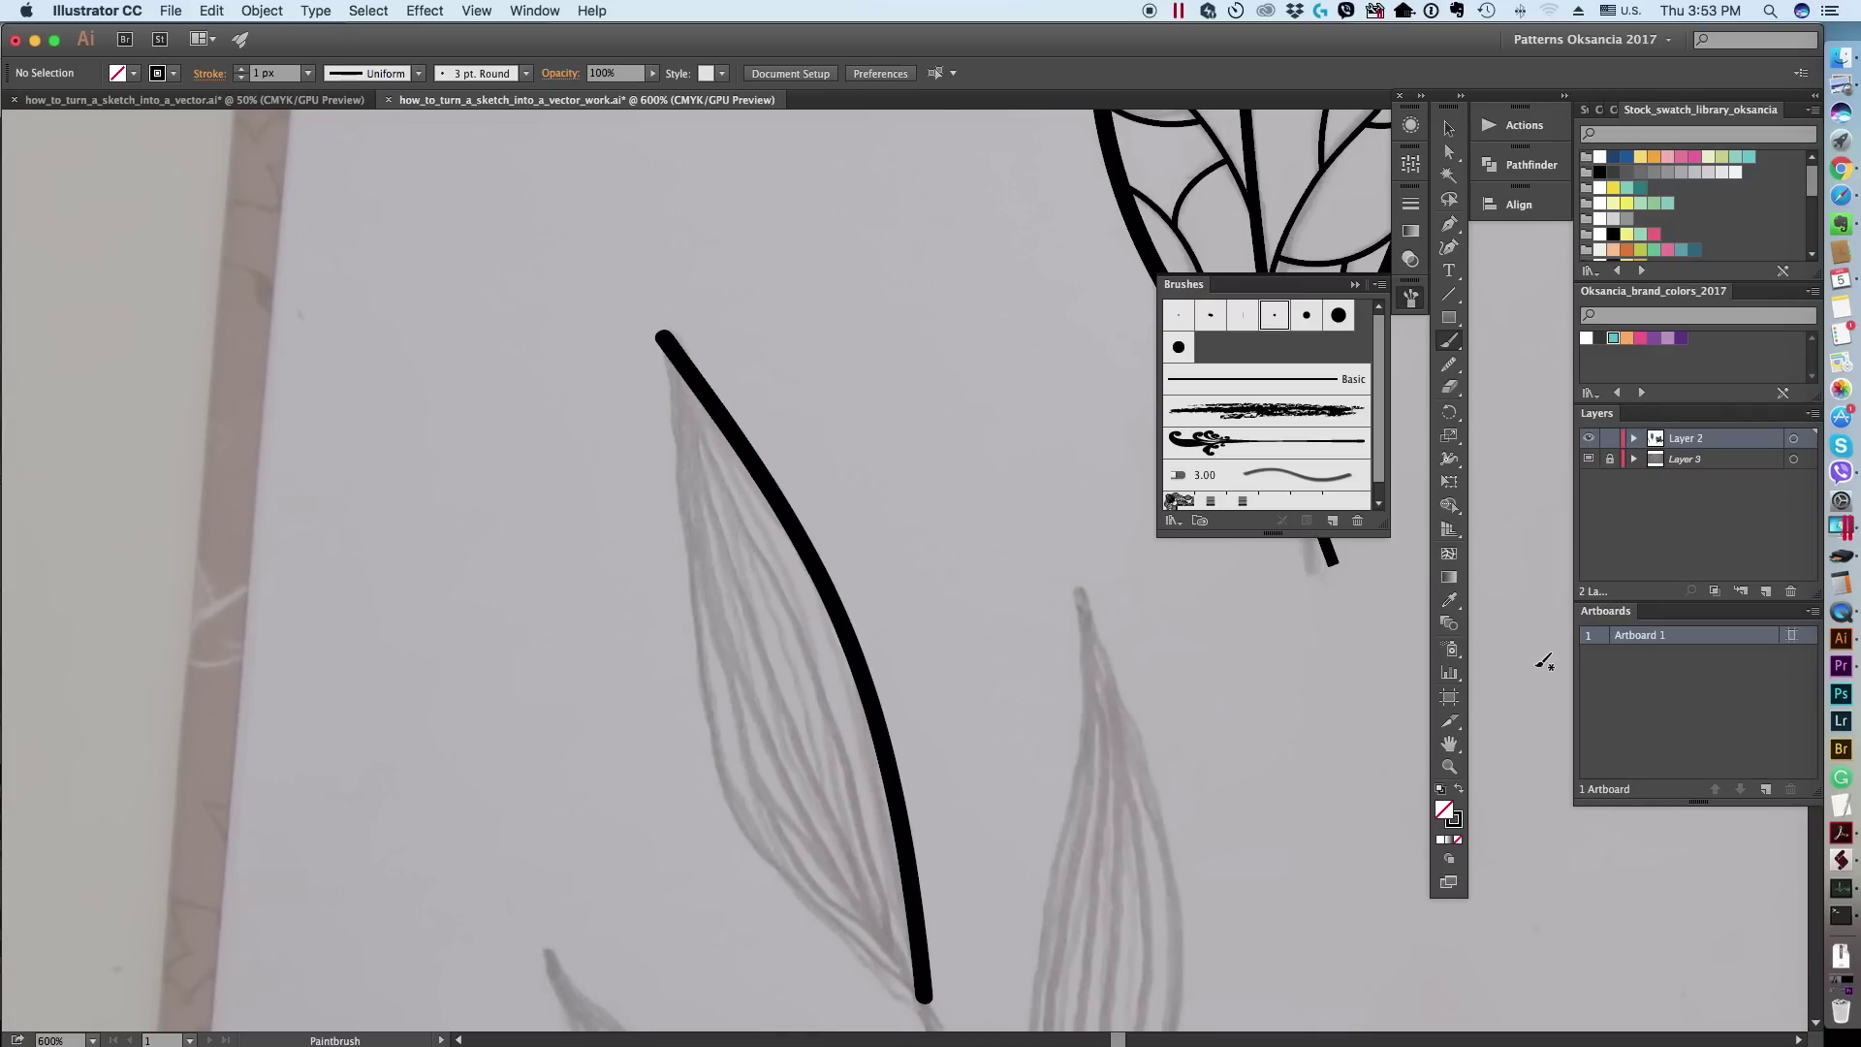
Step: Trace the left edge of the branch's upper leaf from the tip down past its base
left_click(1449, 743)
scroll(1034, 644, "down", 3)
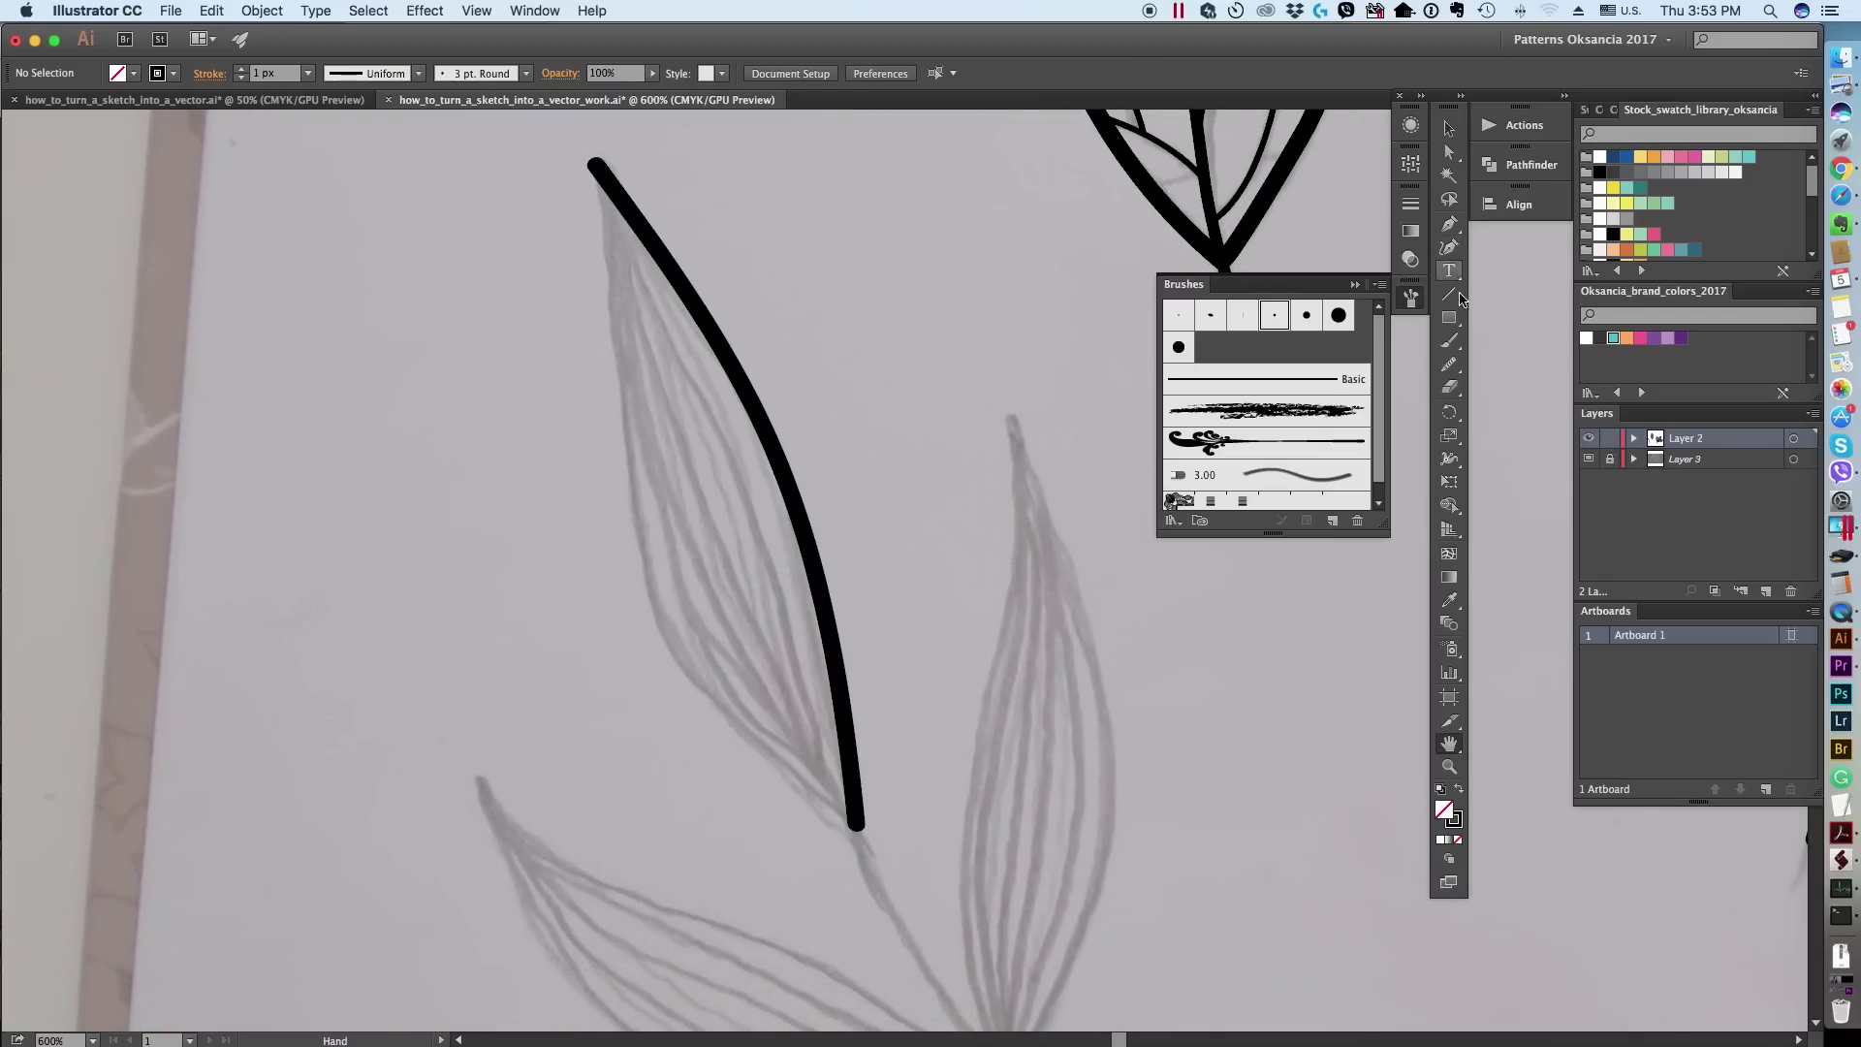
left_click(1450, 341)
mouse_move(599, 162)
left_mouse_down()
mouse_move(676, 625)
mouse_move(762, 762)
mouse_move(893, 880)
left_mouse_up()
Step: Delete the overshooting end of the left edge stroke so it stops at the upper leaf's base
left_click(1450, 743)
left_click_drag(1001, 822, 918, 536)
key("z")
left_click(831, 549, "alt")
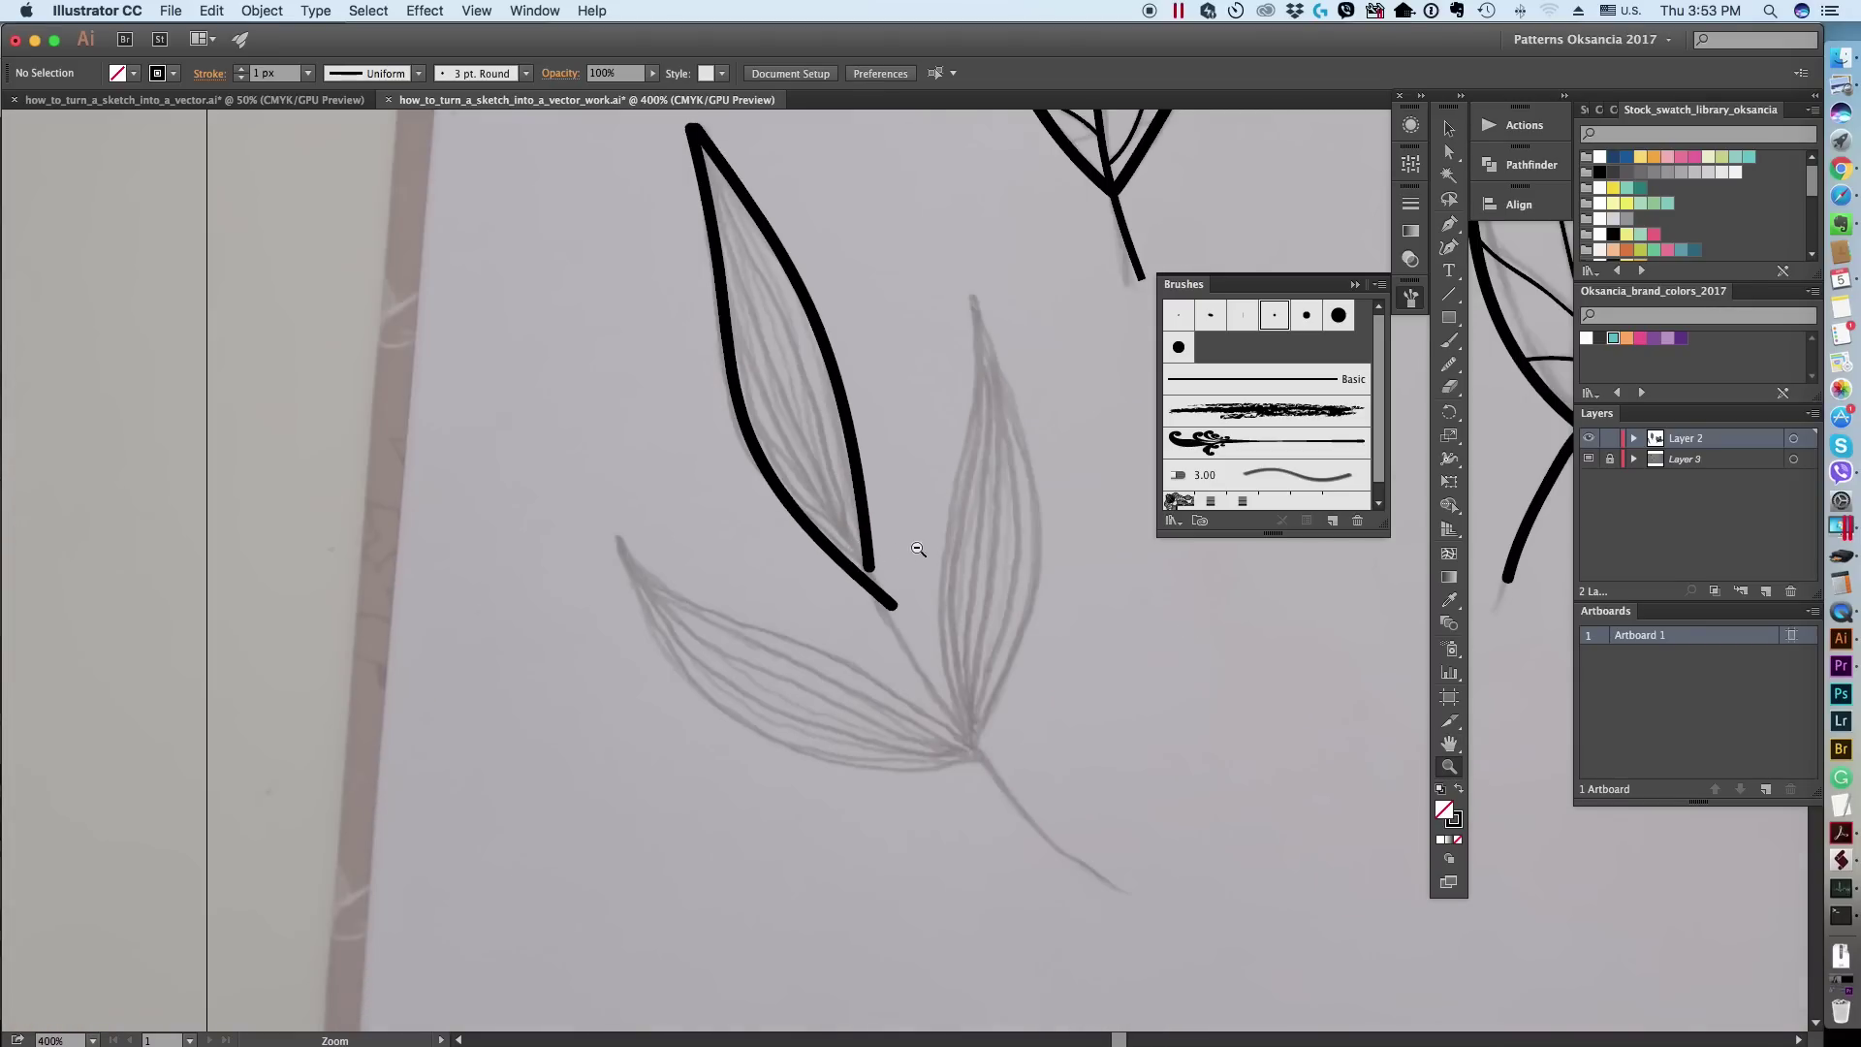
left_click(1449, 340)
left_click(1448, 152)
left_click(892, 606)
left_click(867, 579)
key("Delete")
Step: Paint the branch's stem as one stroke from the upper leaf's base to the lower end of the sketch
left_click(1448, 363)
left_click(1450, 340)
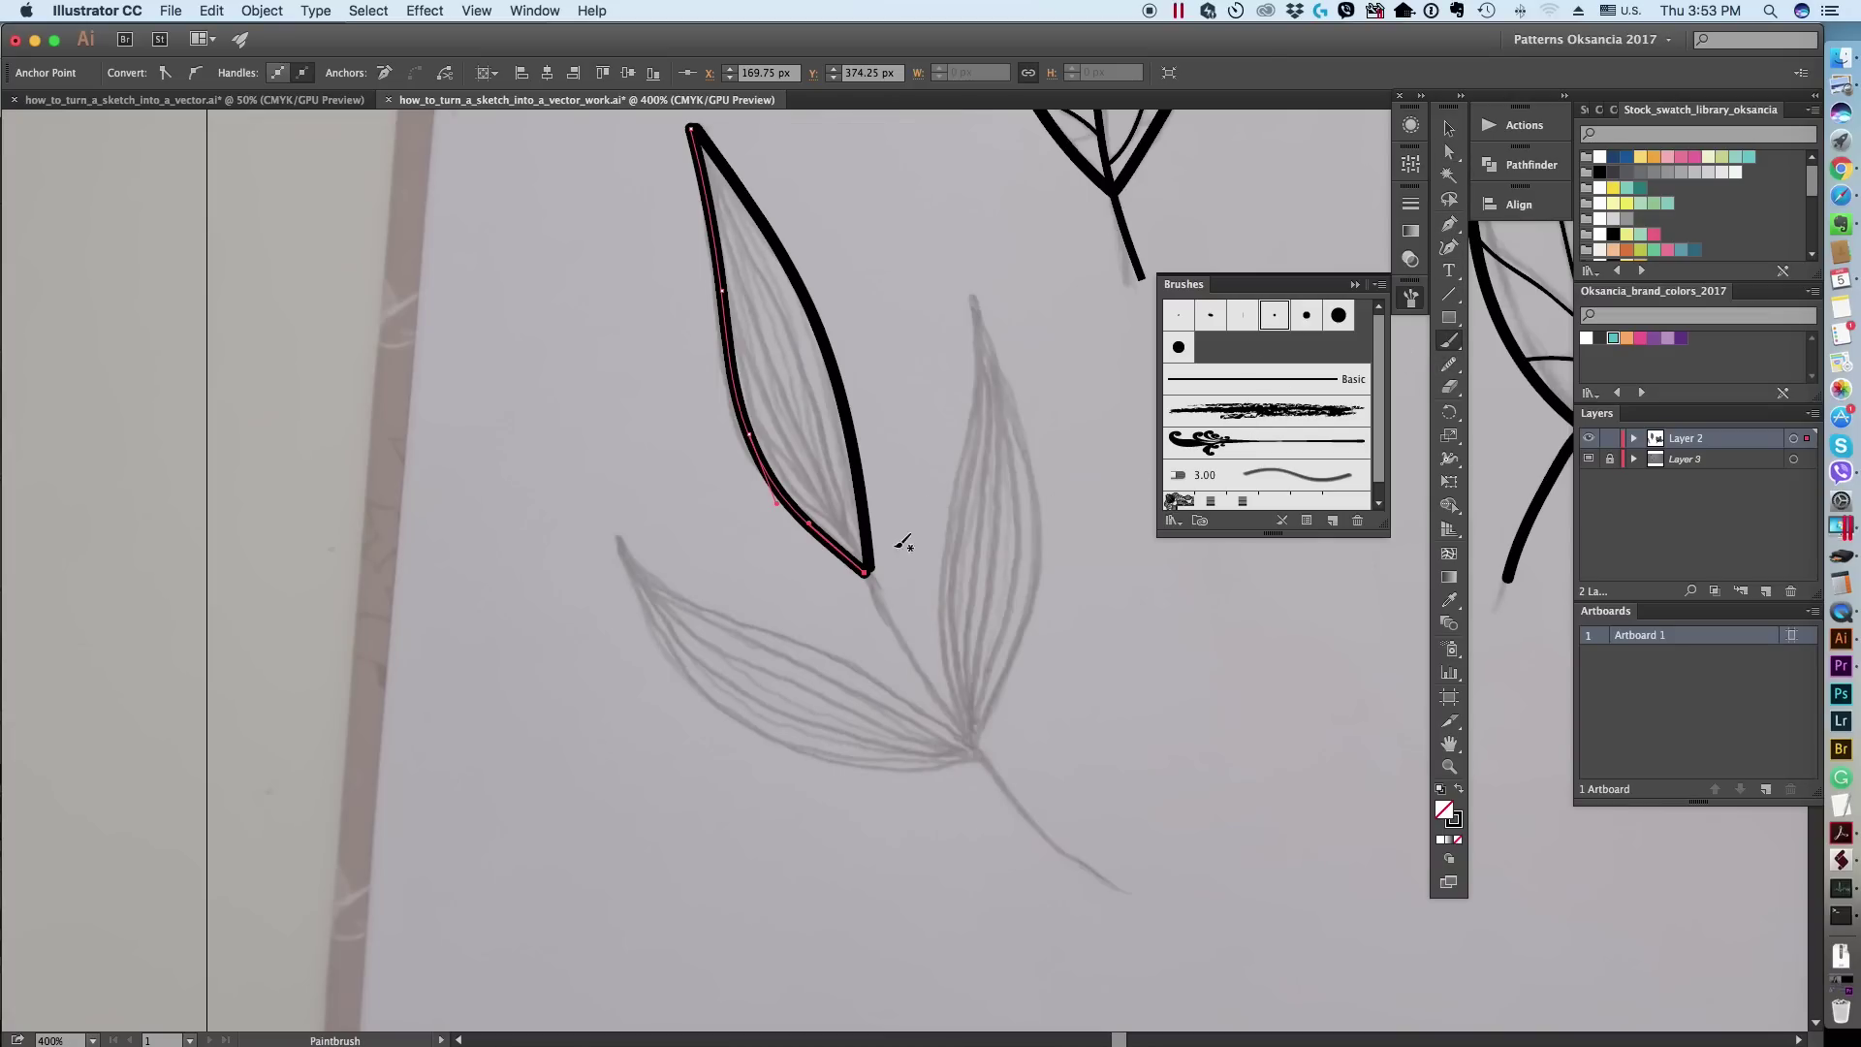
mouse_move(868, 570)
left_mouse_down()
mouse_move(1006, 802)
mouse_move(1134, 897)
left_mouse_up()
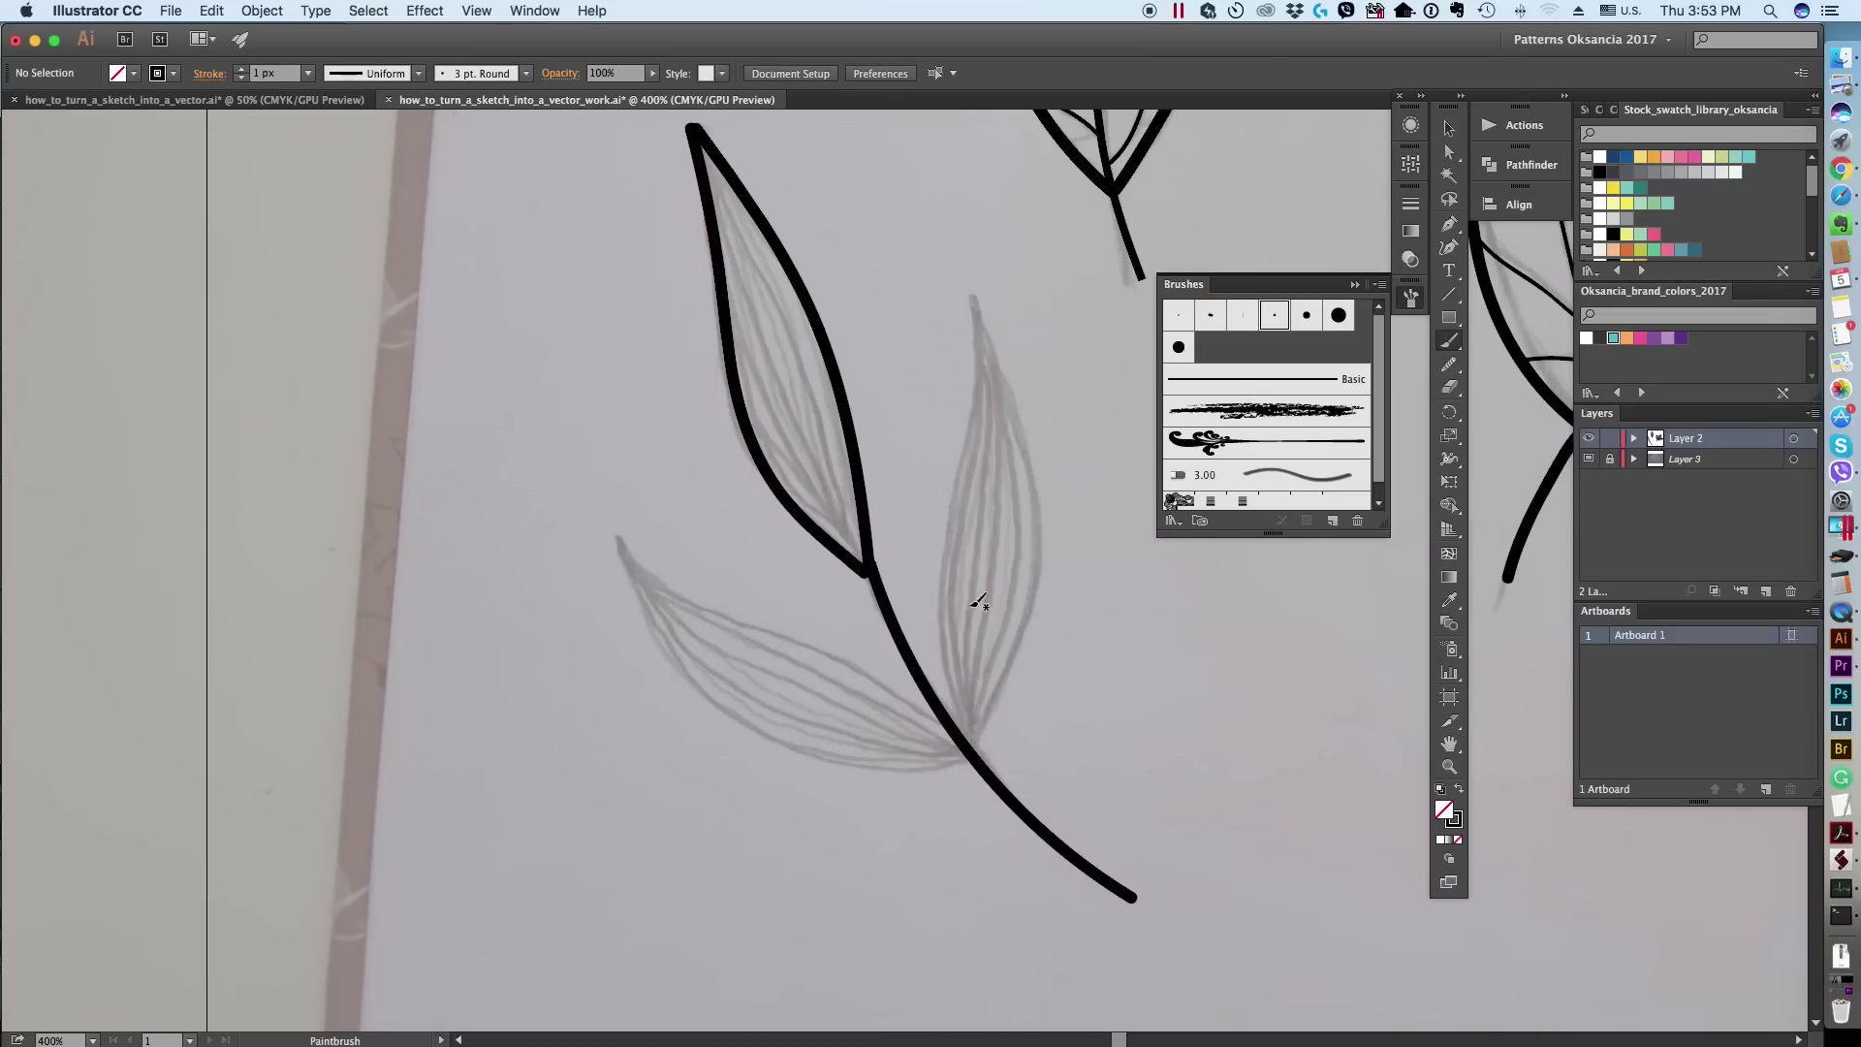
Step: Align the stem's start with the upper leaf's base and refine the curves of the stem and left edge where they meet
left_click(1449, 151)
left_click(871, 570)
left_click_drag(870, 570, 864, 579)
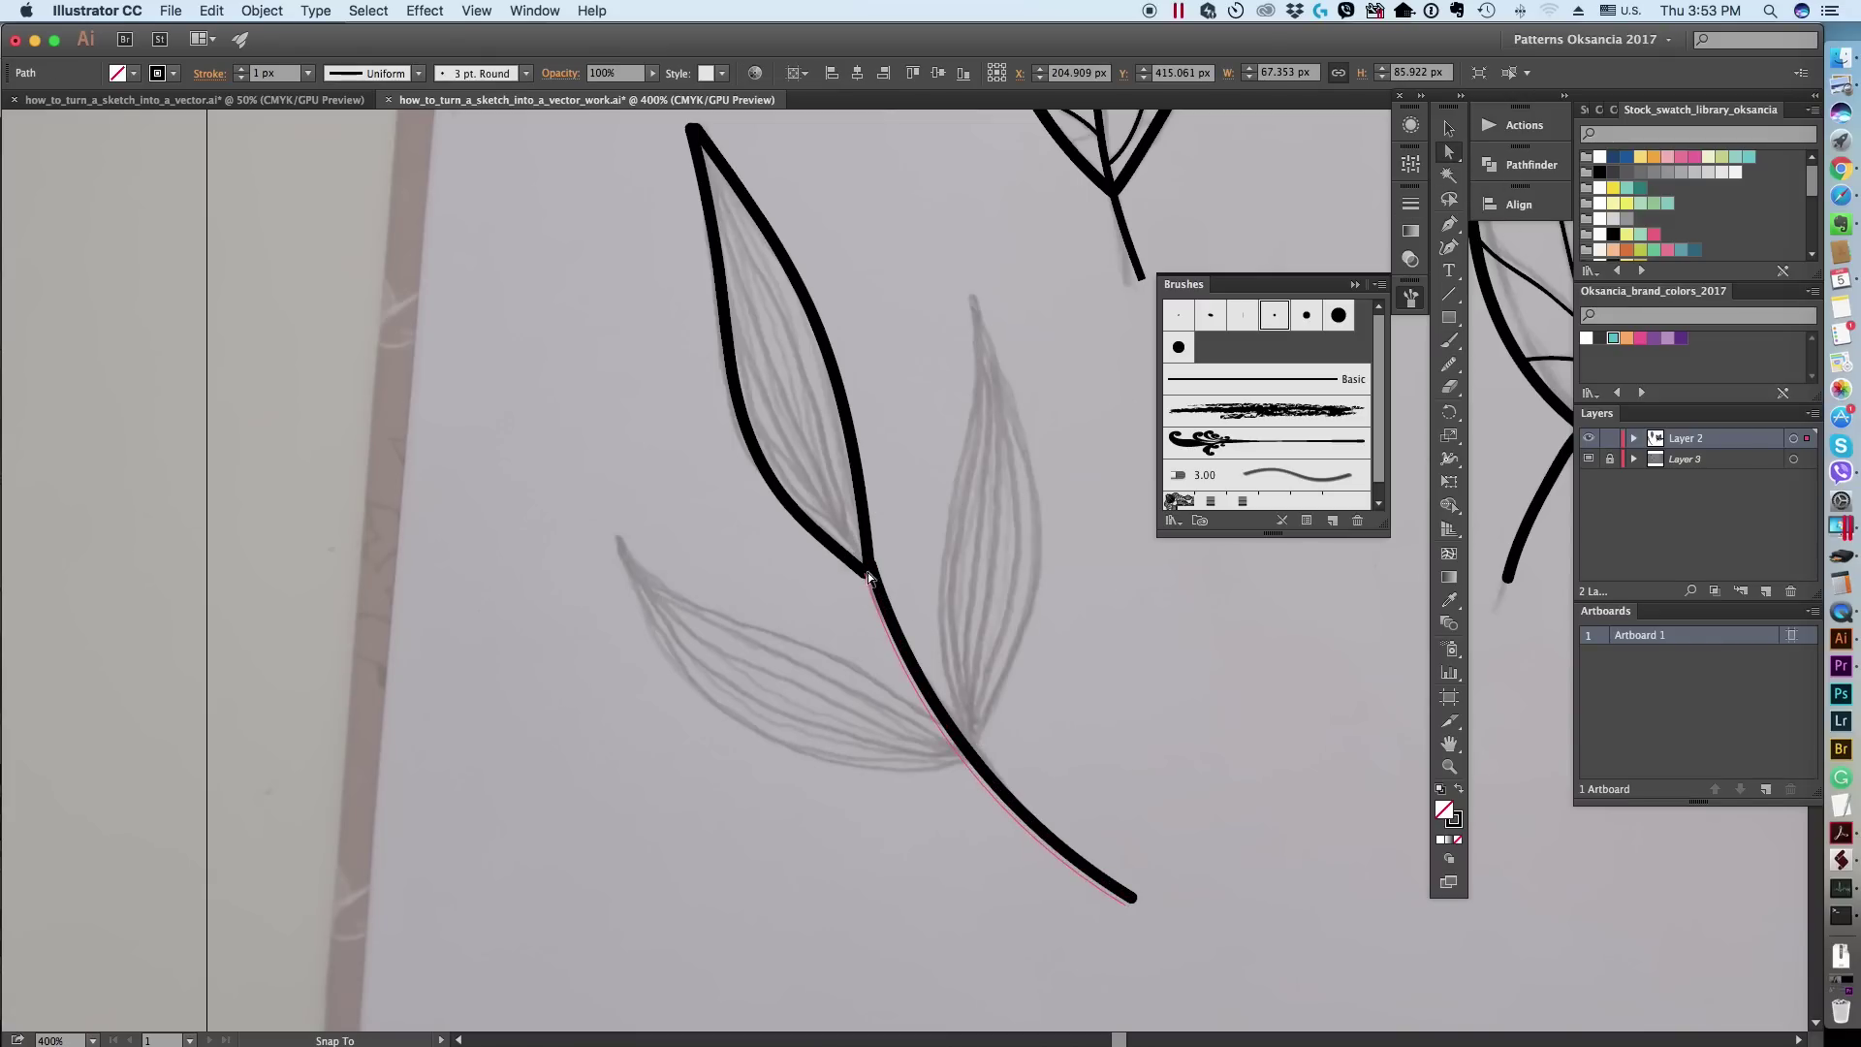
left_click_drag(869, 574, 870, 570)
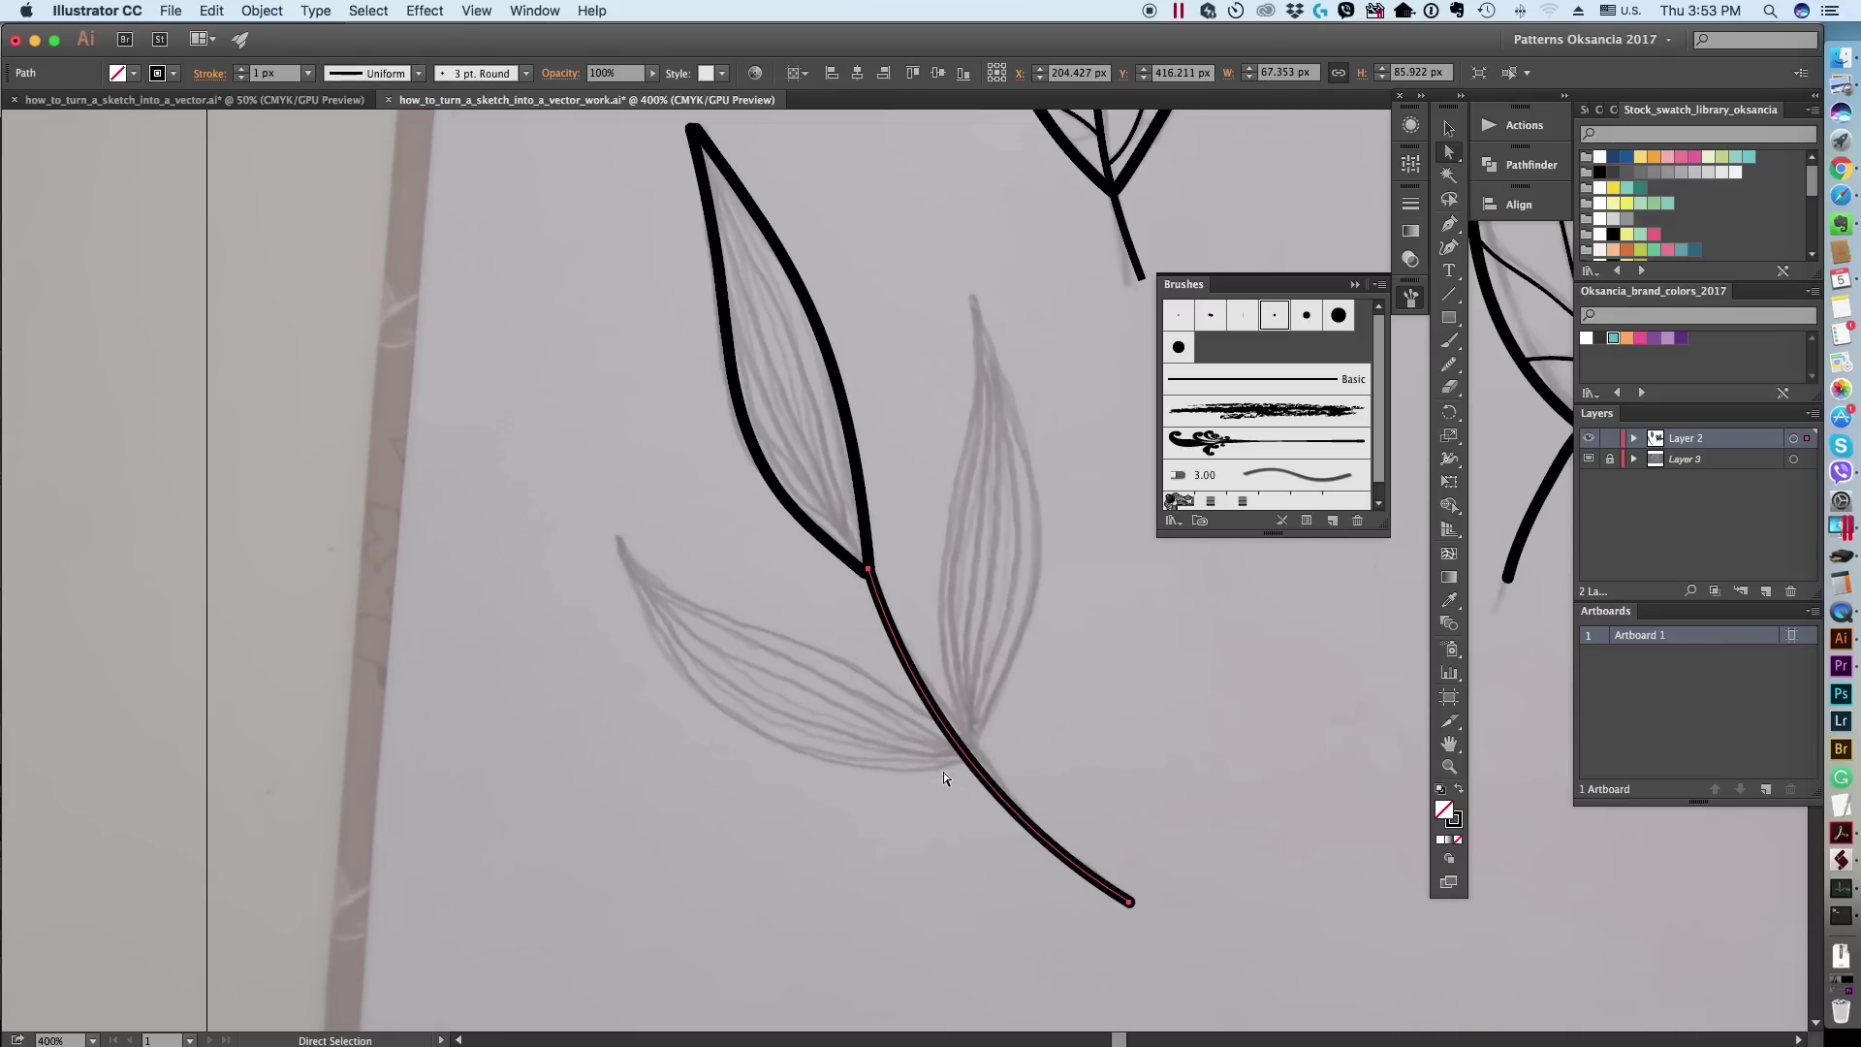
left_click(875, 585)
left_click_drag(911, 711, 930, 700)
left_click(1072, 723)
left_click(862, 571)
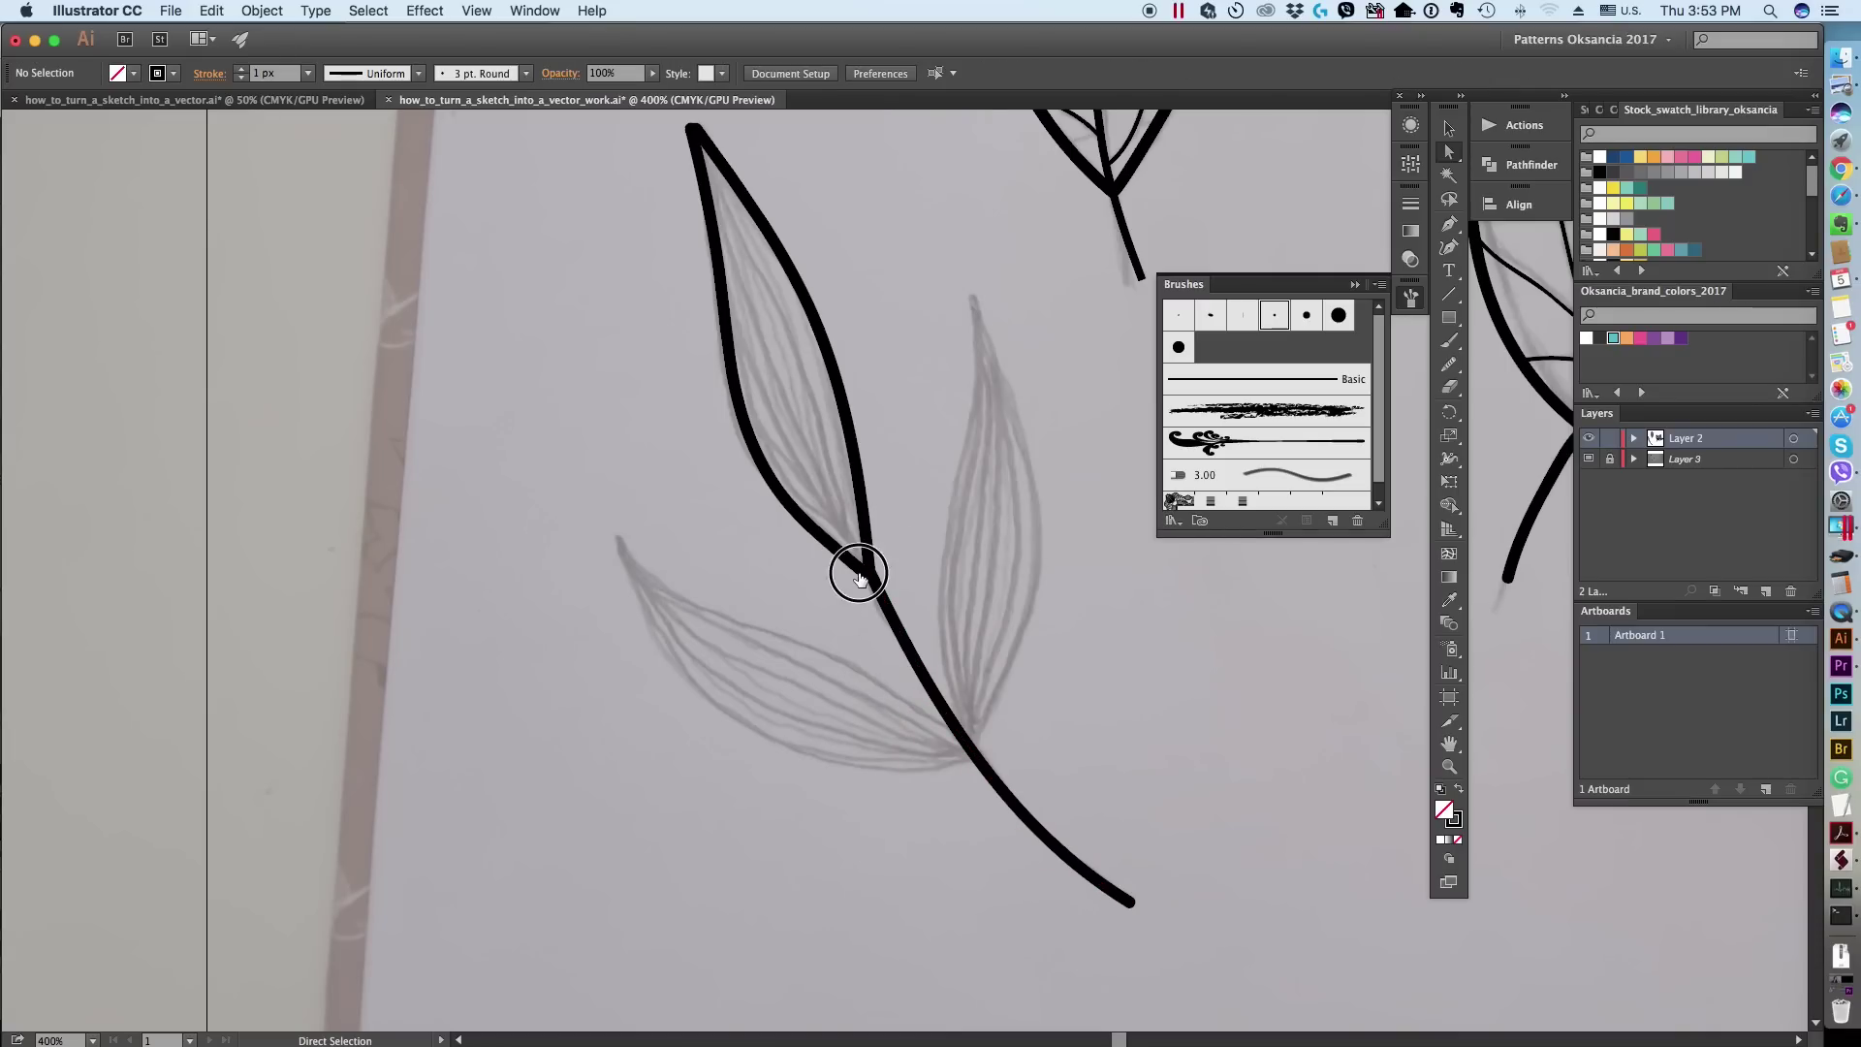
left_click(975, 477)
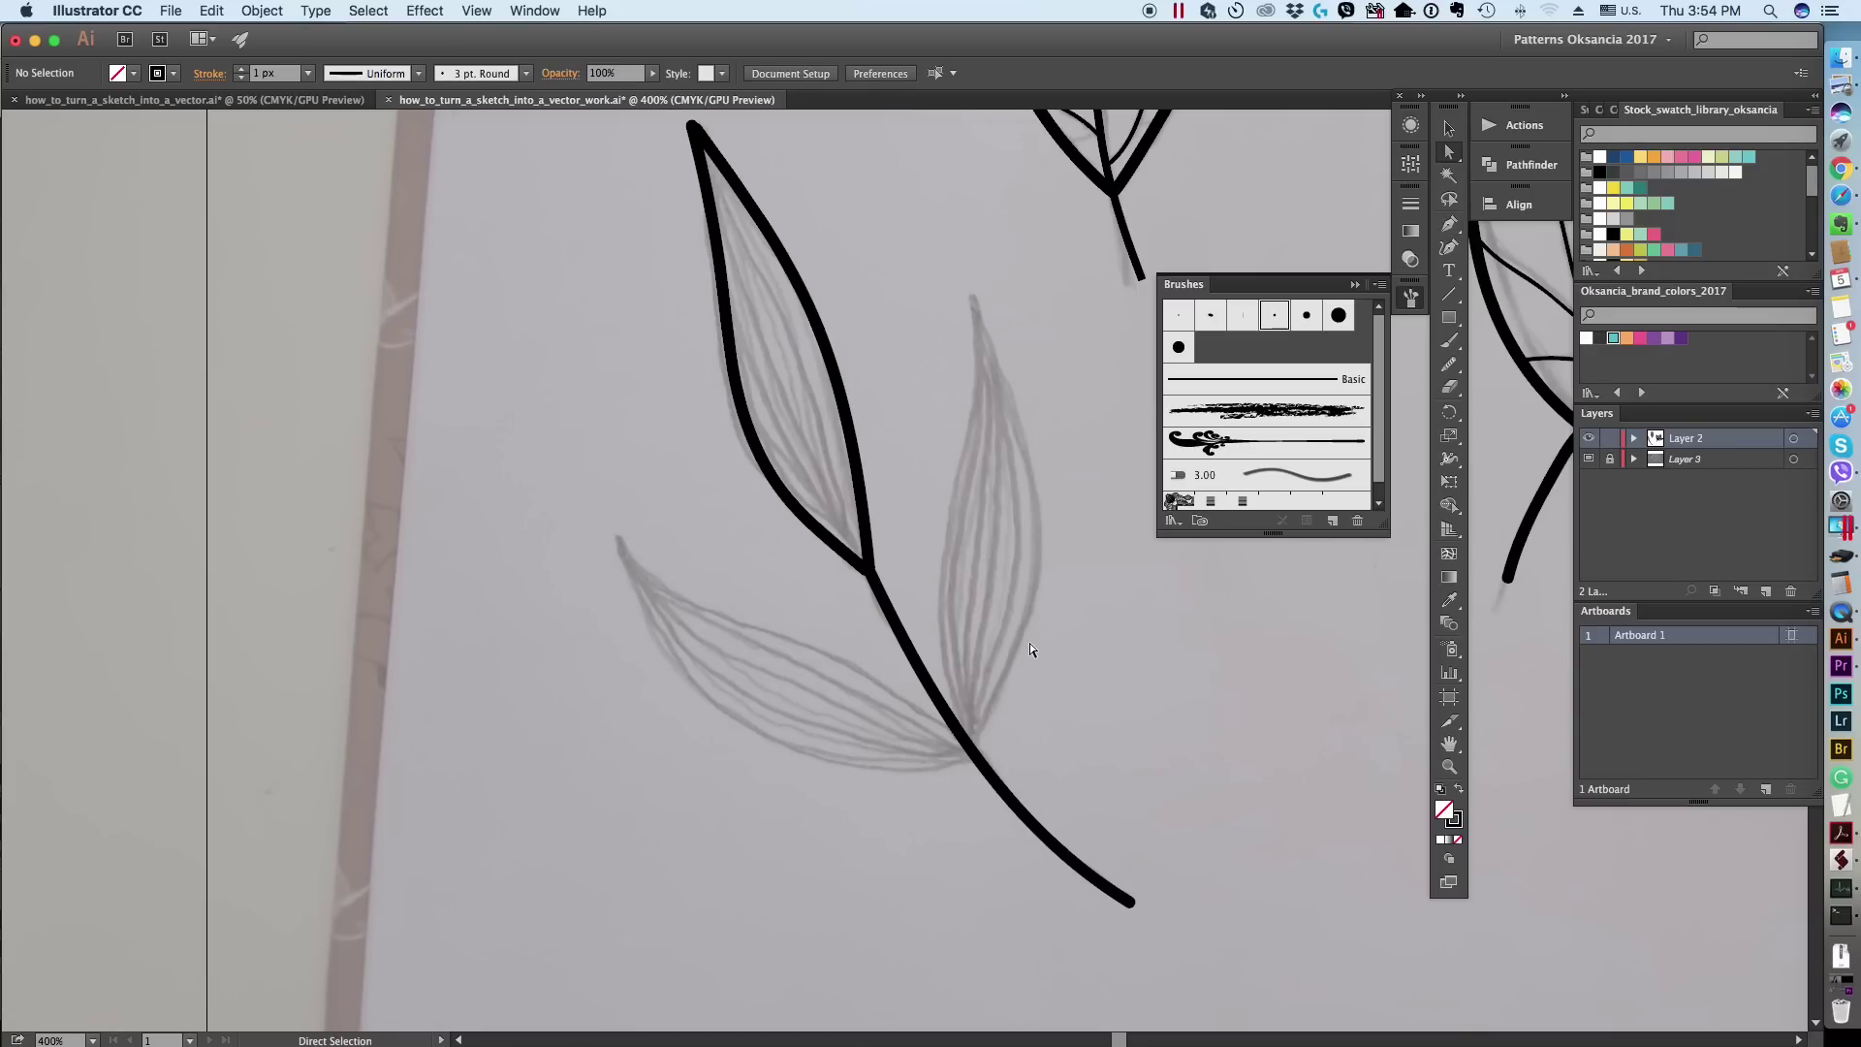
Step: Outline the branch's right leaf with two Paintbrush strokes from its tip to the stem joint
left_click(1449, 340)
mouse_move(975, 291)
left_mouse_down()
mouse_move(944, 500)
mouse_move(960, 756)
left_mouse_up()
mouse_move(970, 291)
left_mouse_down()
mouse_move(1022, 440)
mouse_move(959, 756)
mouse_move(893, 685)
mouse_move(852, 771)
mouse_move(968, 746)
left_mouse_up()
Step: Confirm the Paintbrush options, keep the 3 pt. Round brush and reduce the stroke weight to 0.25 px for the veins
double_click(1449, 340)
left_click(298, 444)
left_click(308, 73)
left_click(1178, 315)
left_click(1275, 315)
left_click(240, 77)
Step: Paint thin veins running from tip to base inside the right, upper and left leaves of the branch
mouse_move(985, 325)
left_mouse_down()
mouse_move(969, 742)
mouse_move(964, 690)
mouse_move(960, 722)
left_mouse_up()
mouse_move(705, 144)
left_mouse_down()
mouse_move(858, 555)
mouse_move(834, 533)
left_mouse_up()
left_click_drag(628, 560, 952, 739)
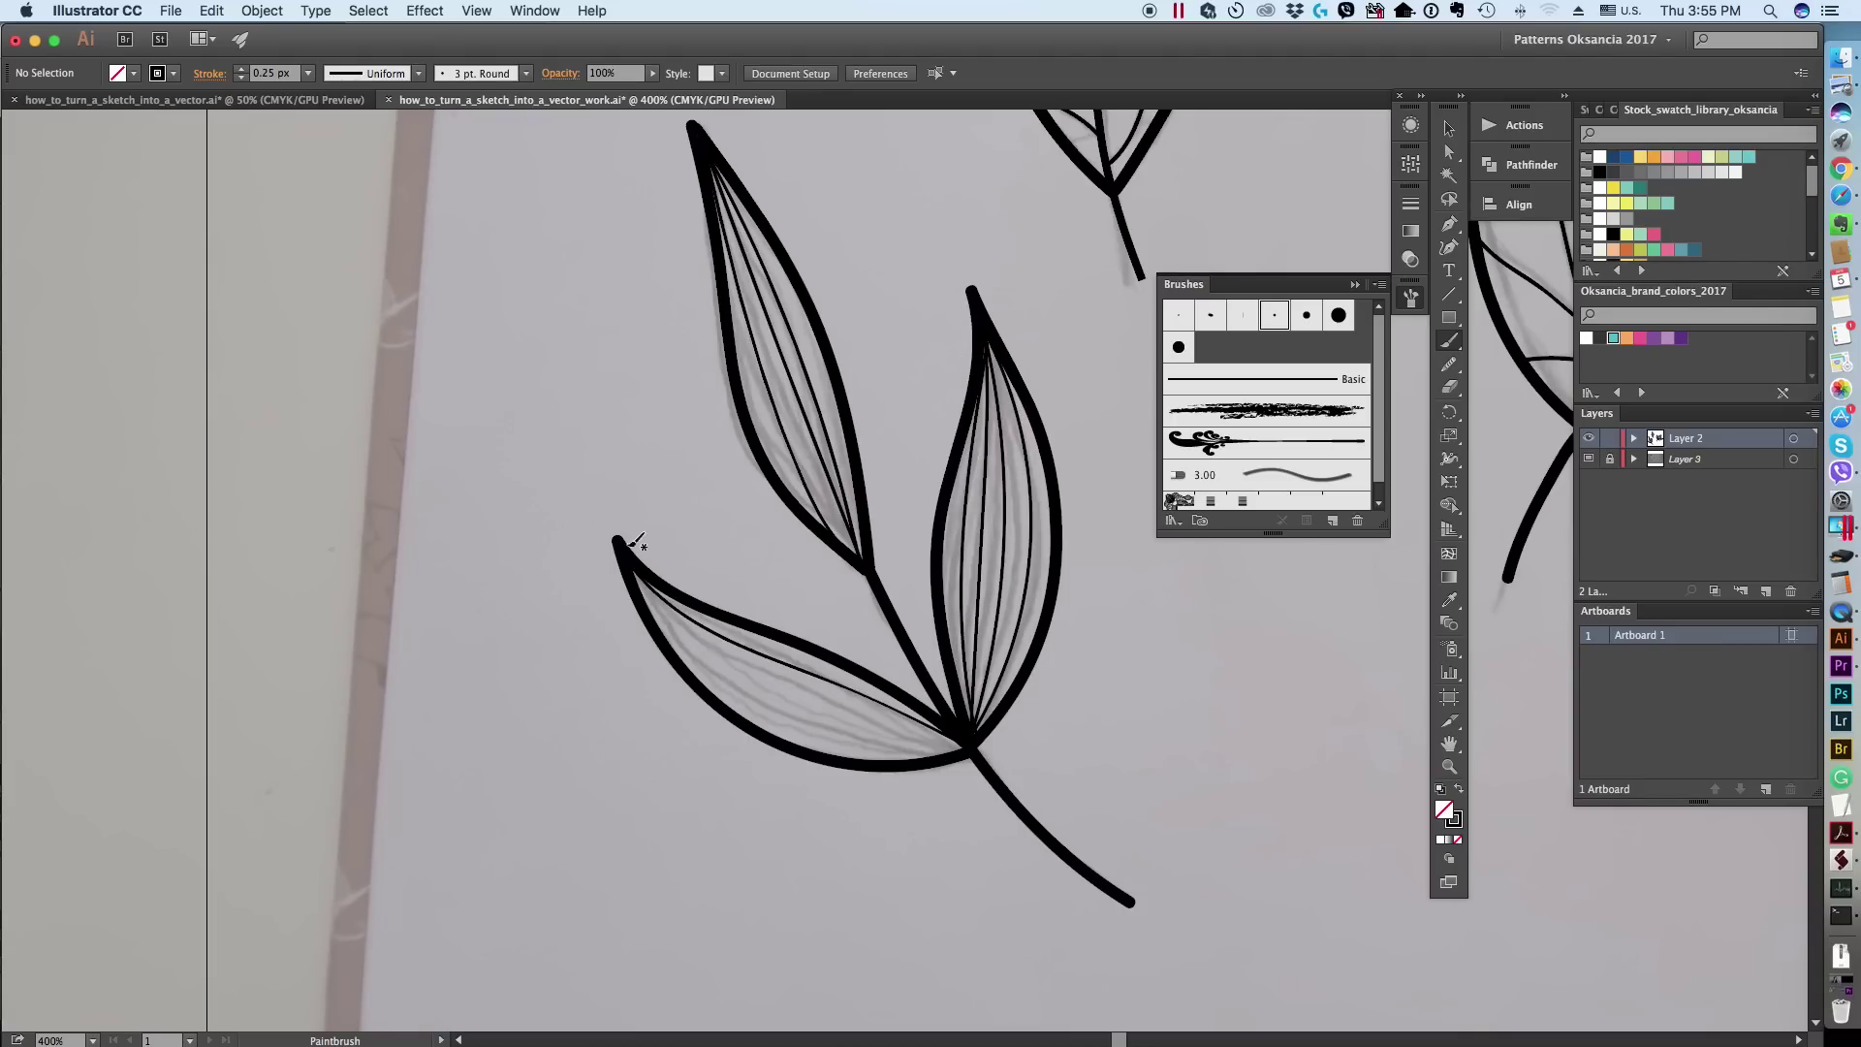
left_click_drag(626, 563, 940, 729)
Step: Select all strokes of the three-leaf branch without the single leaf and group them
key("super+0")
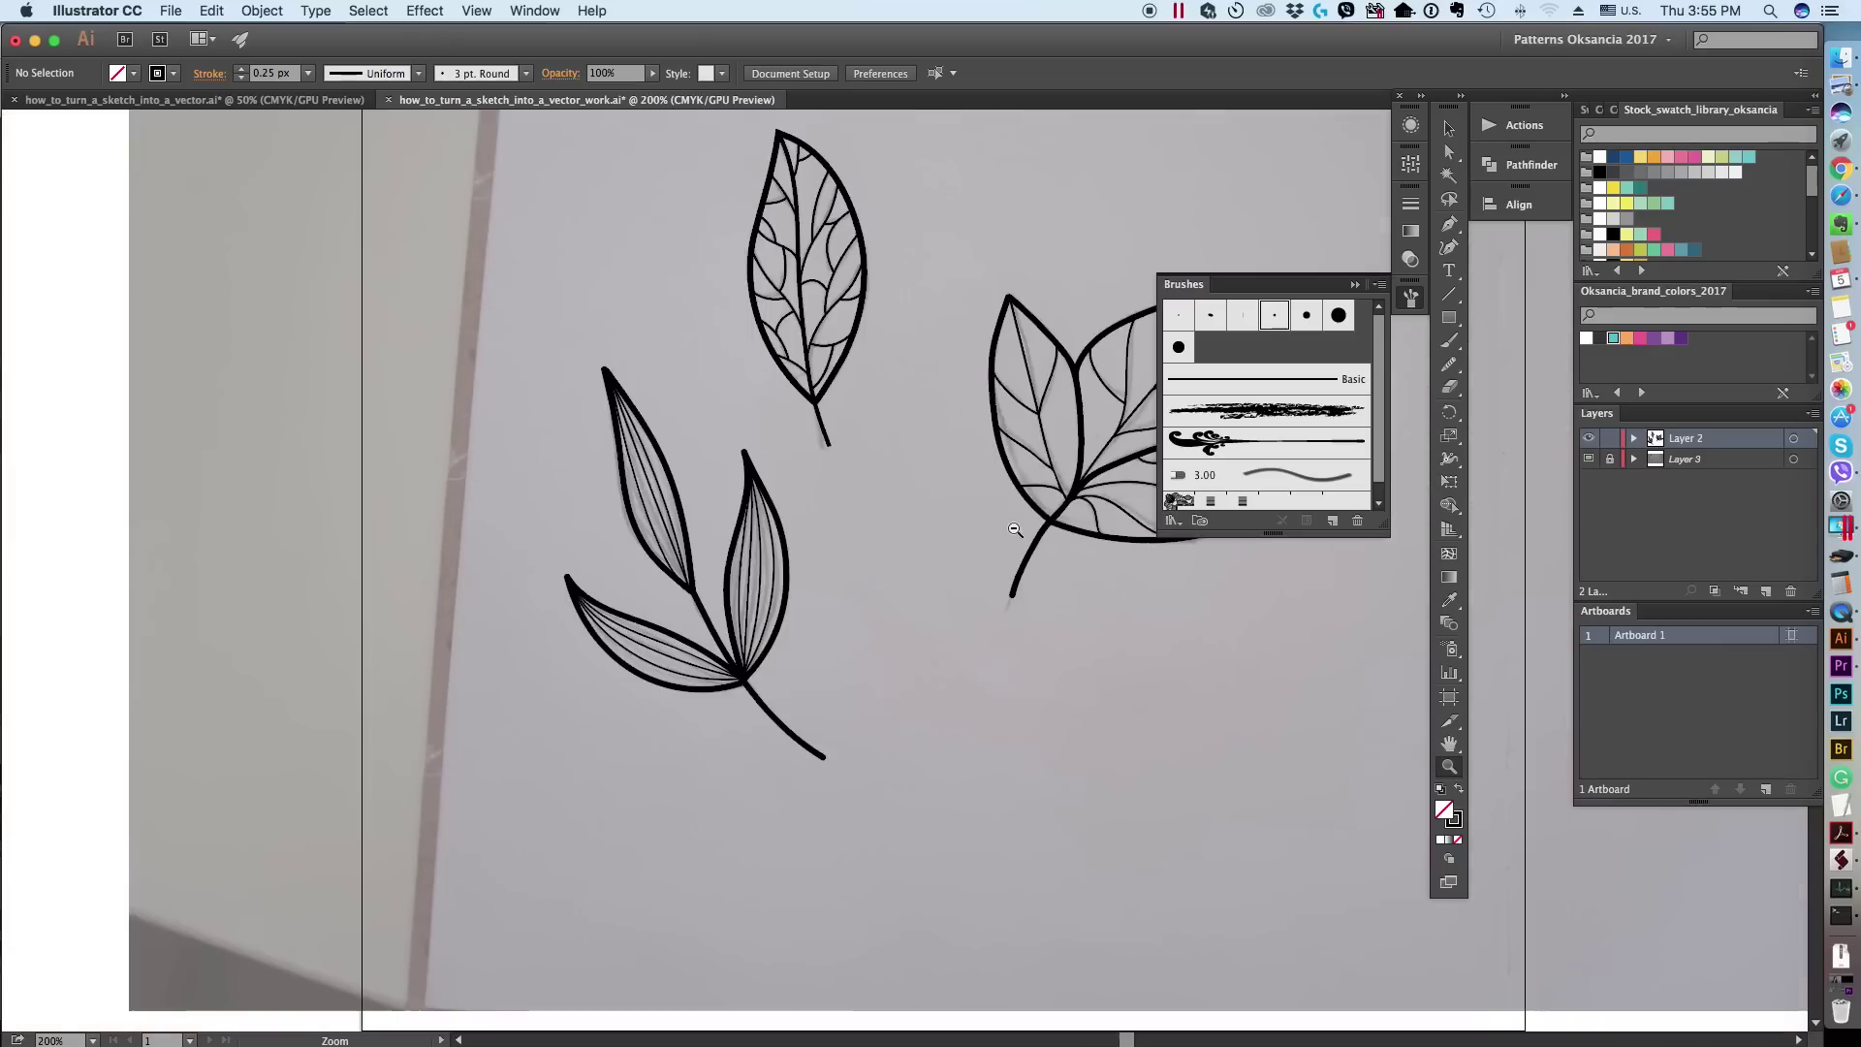
key("v")
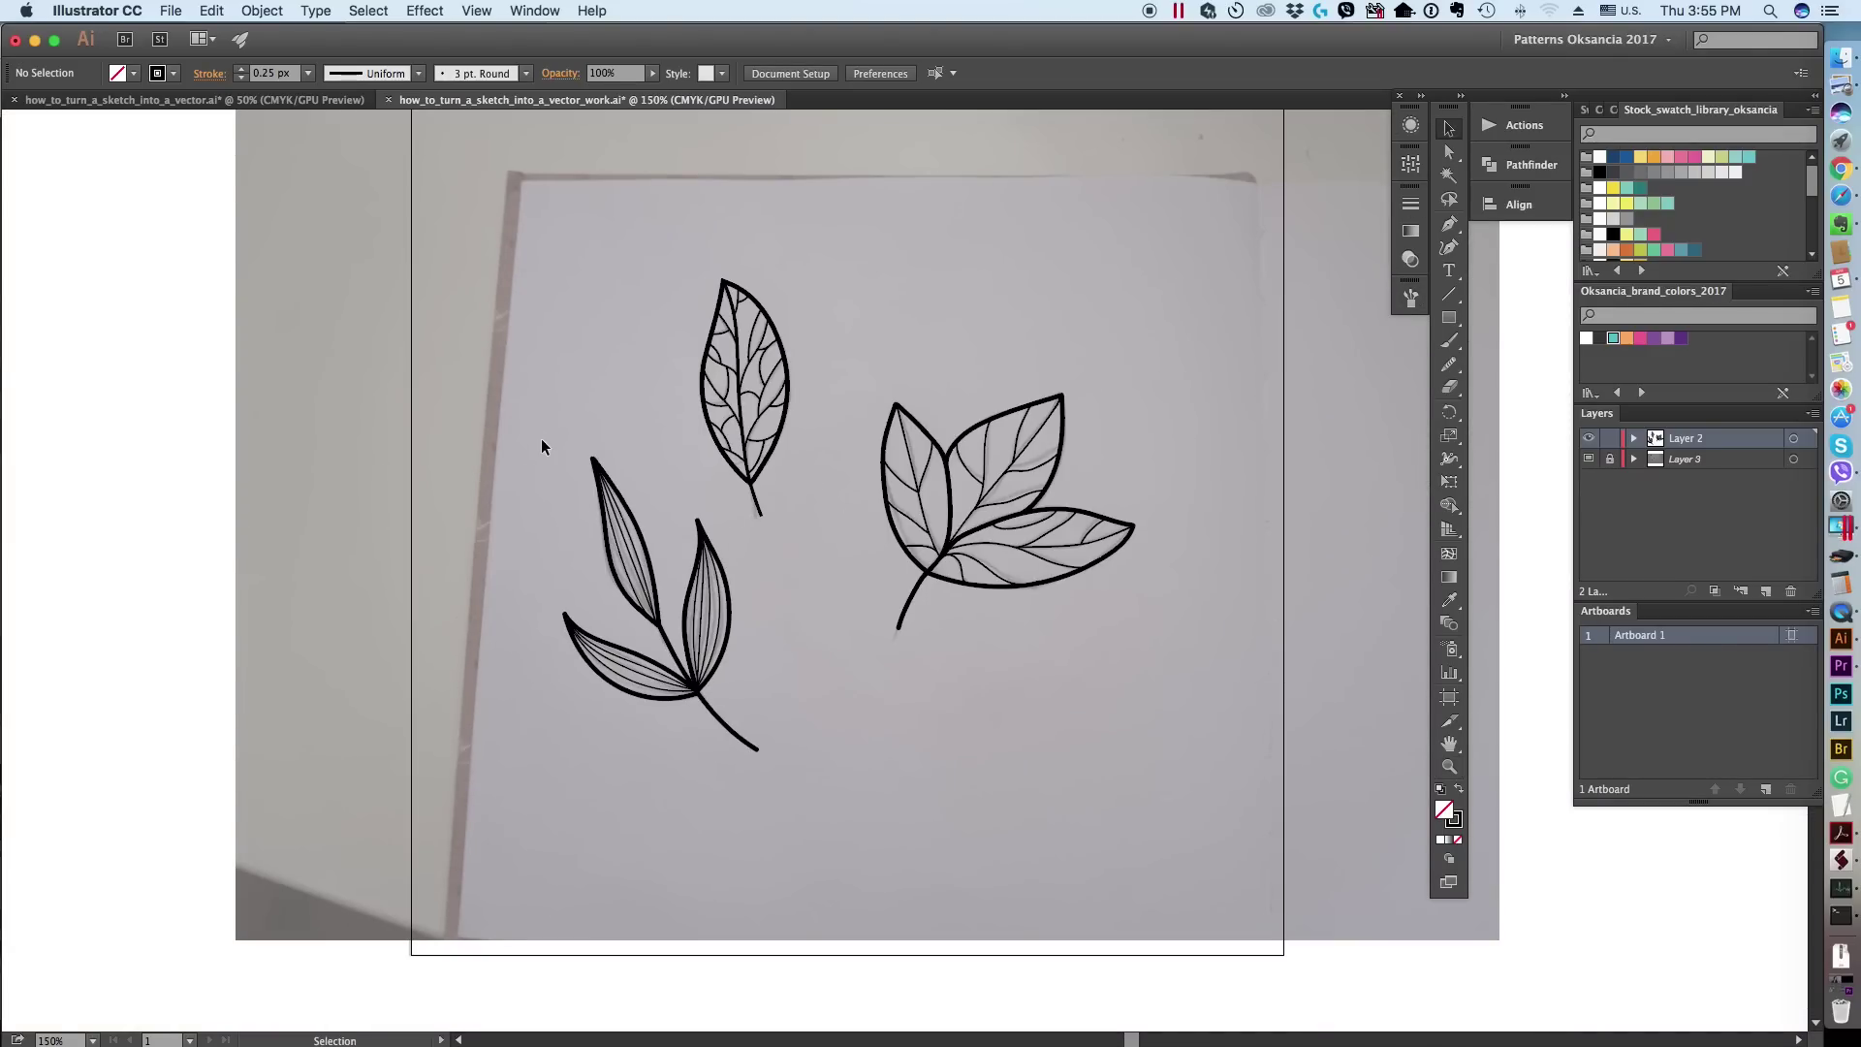
left_click(729, 725)
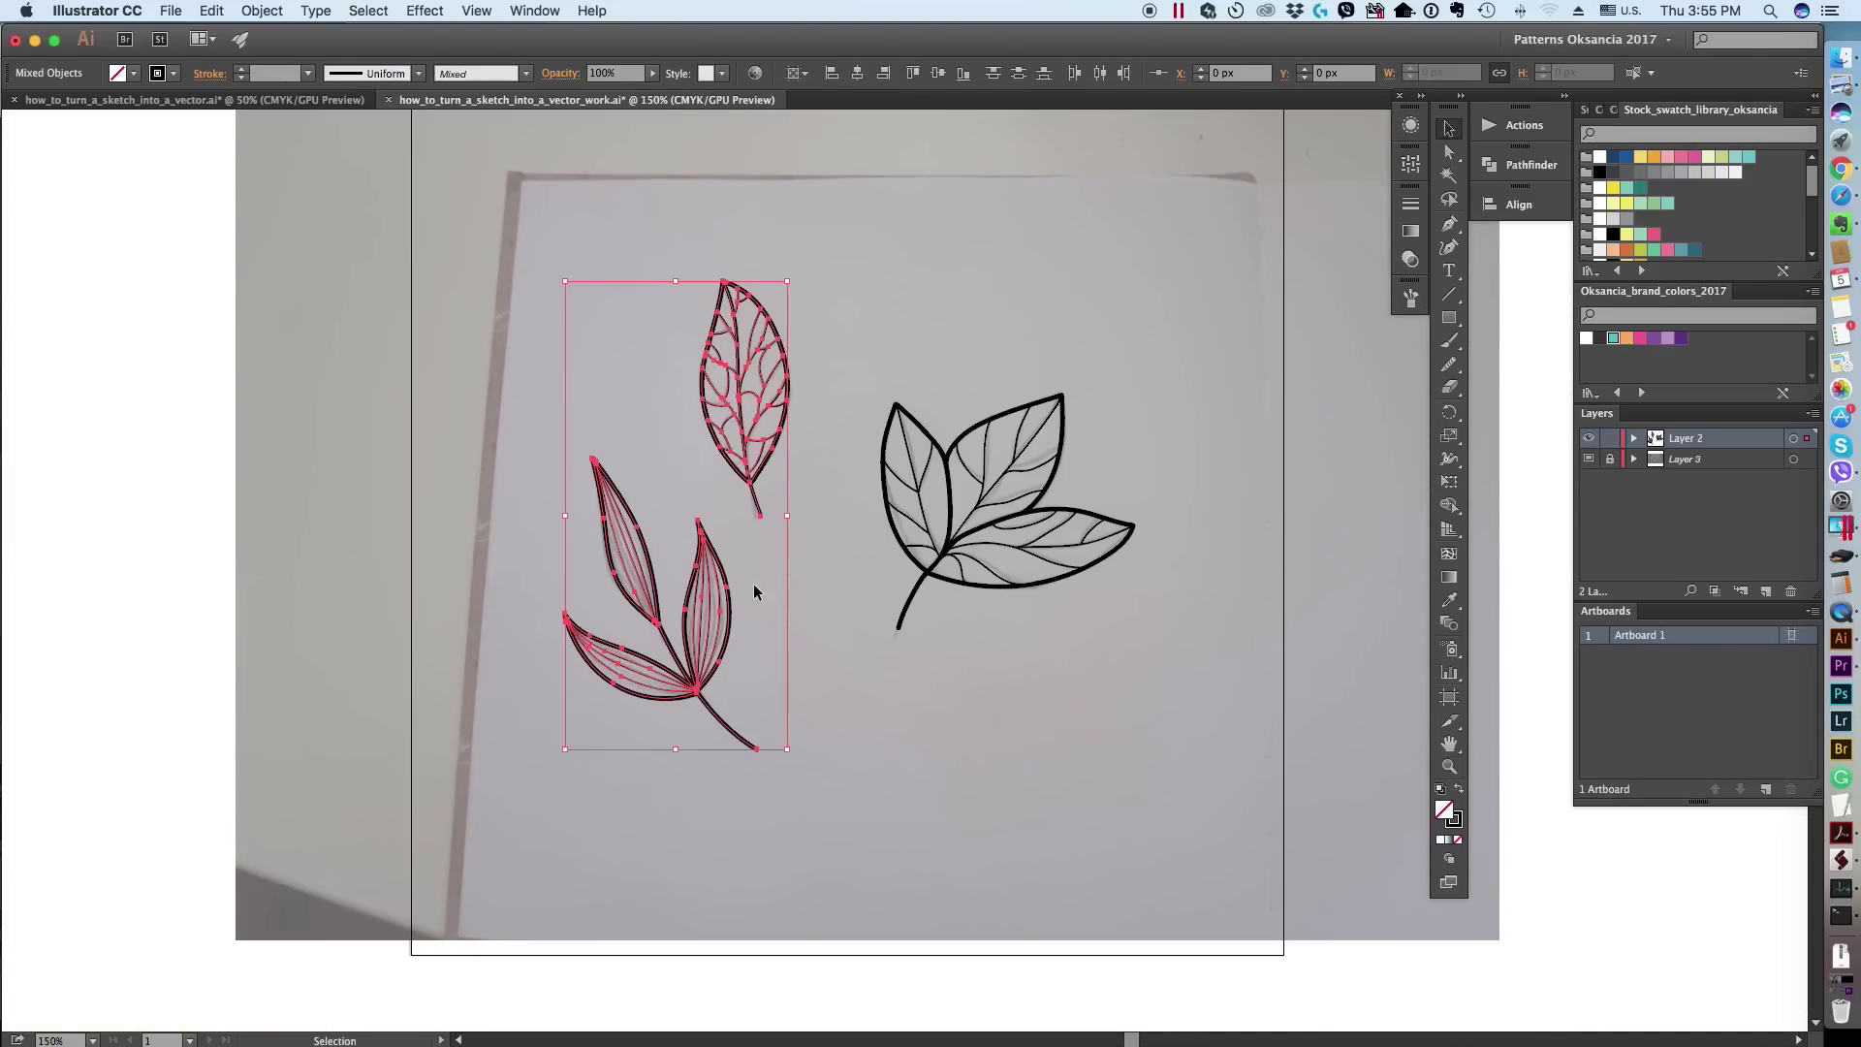
left_click(757, 492, "shift")
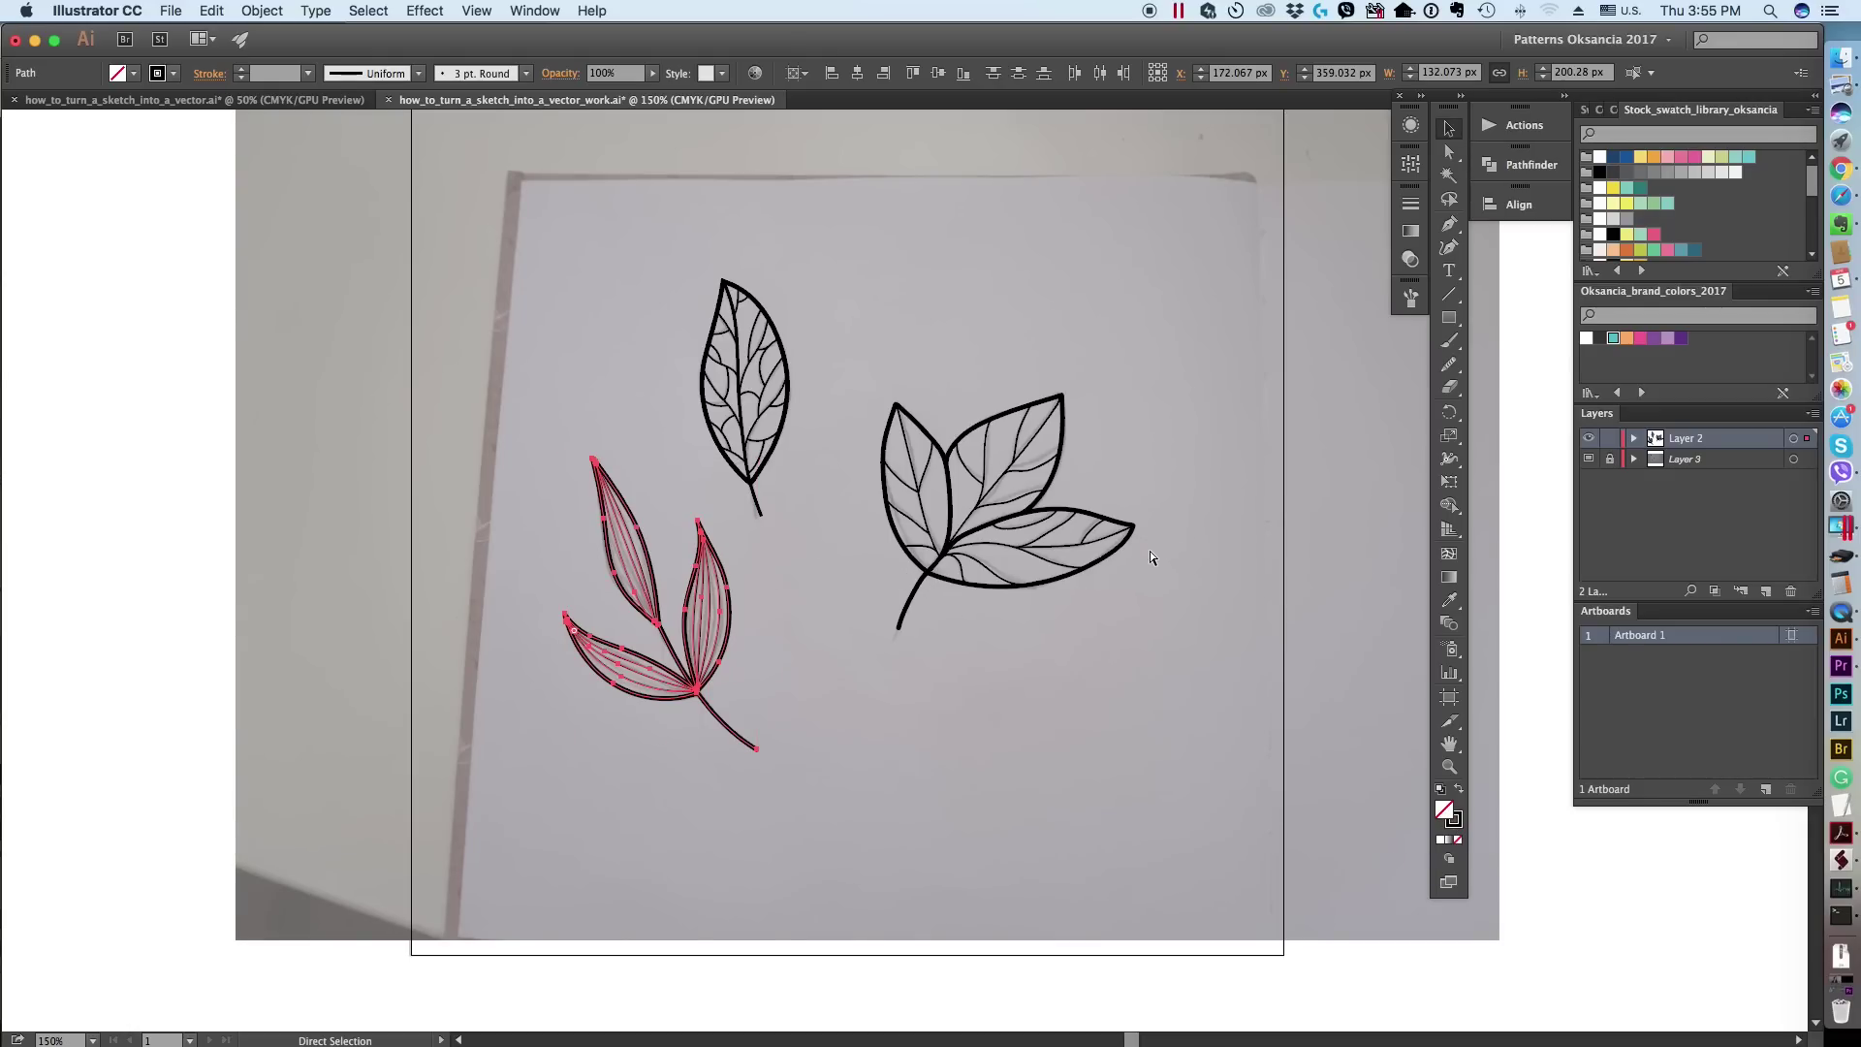
key("super+g")
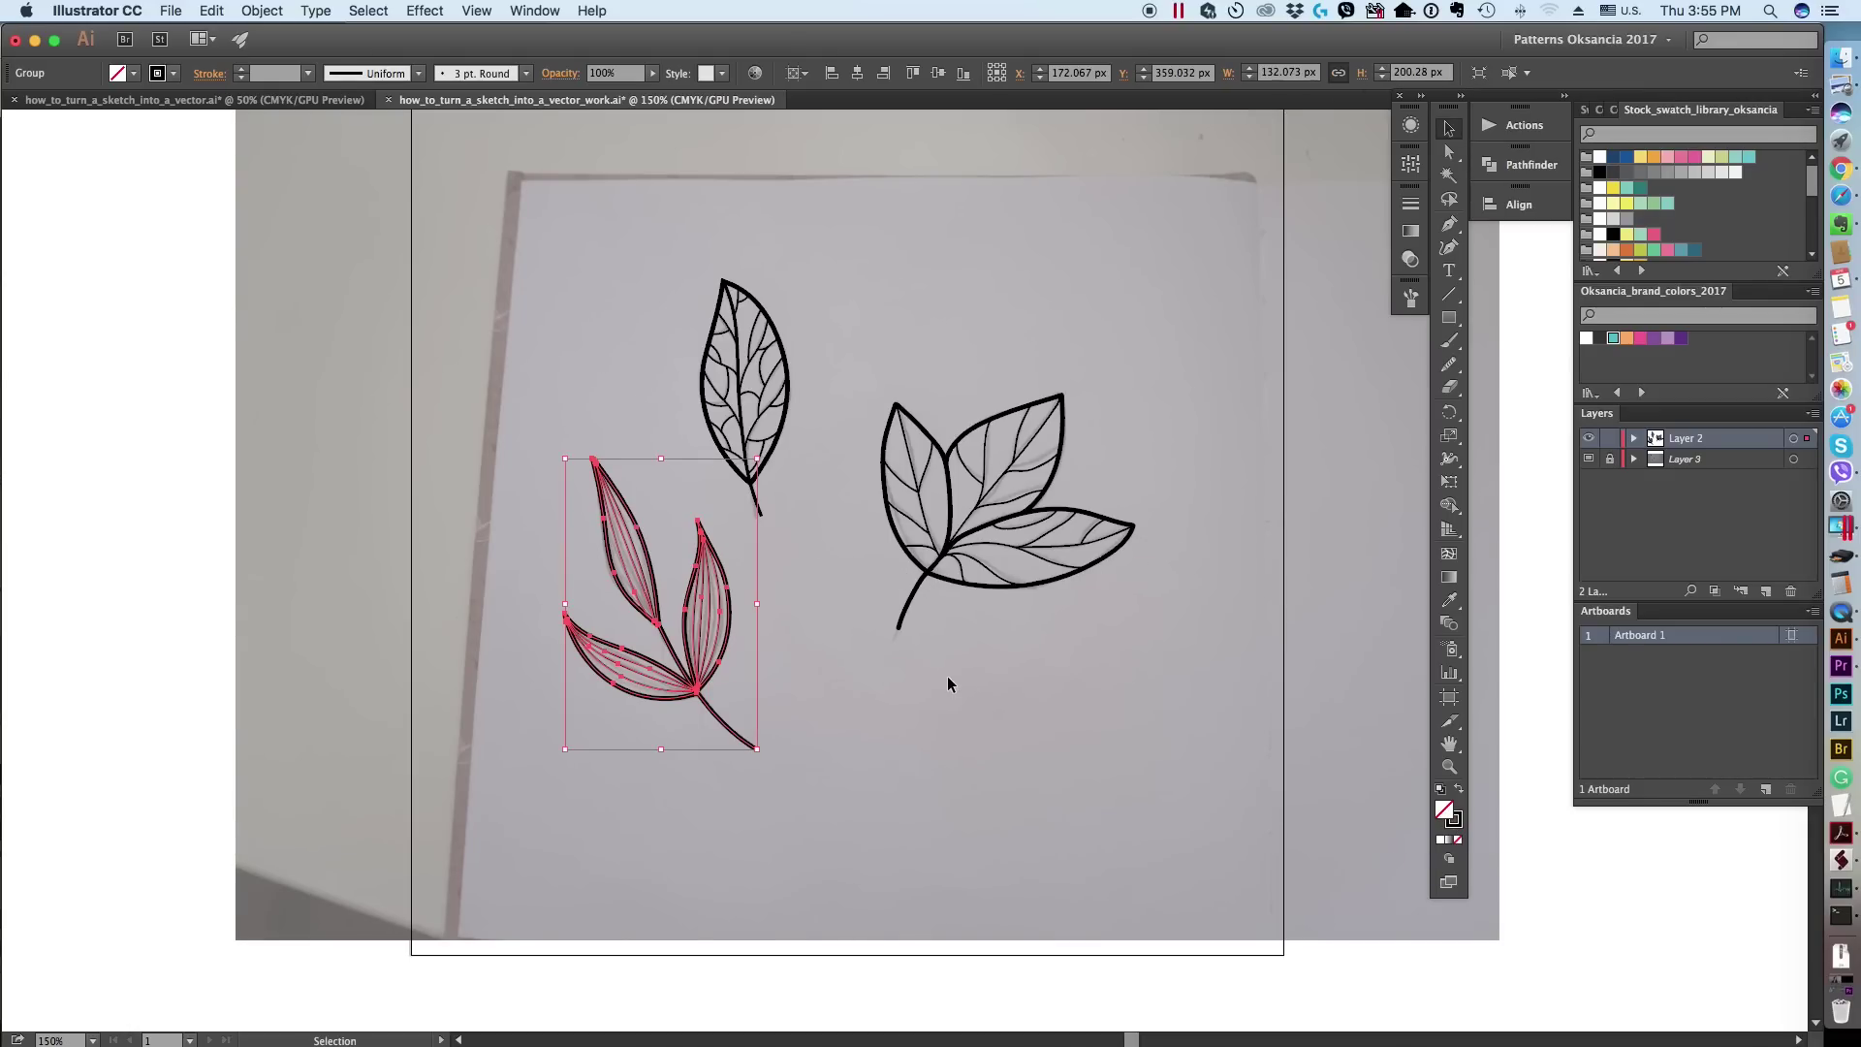
left_click(948, 684)
Step: Compare the vector leaves with the photographed sketch by hiding and showing Layer 3 and Layer 2 in turn
key("super+a")
left_click(1222, 748)
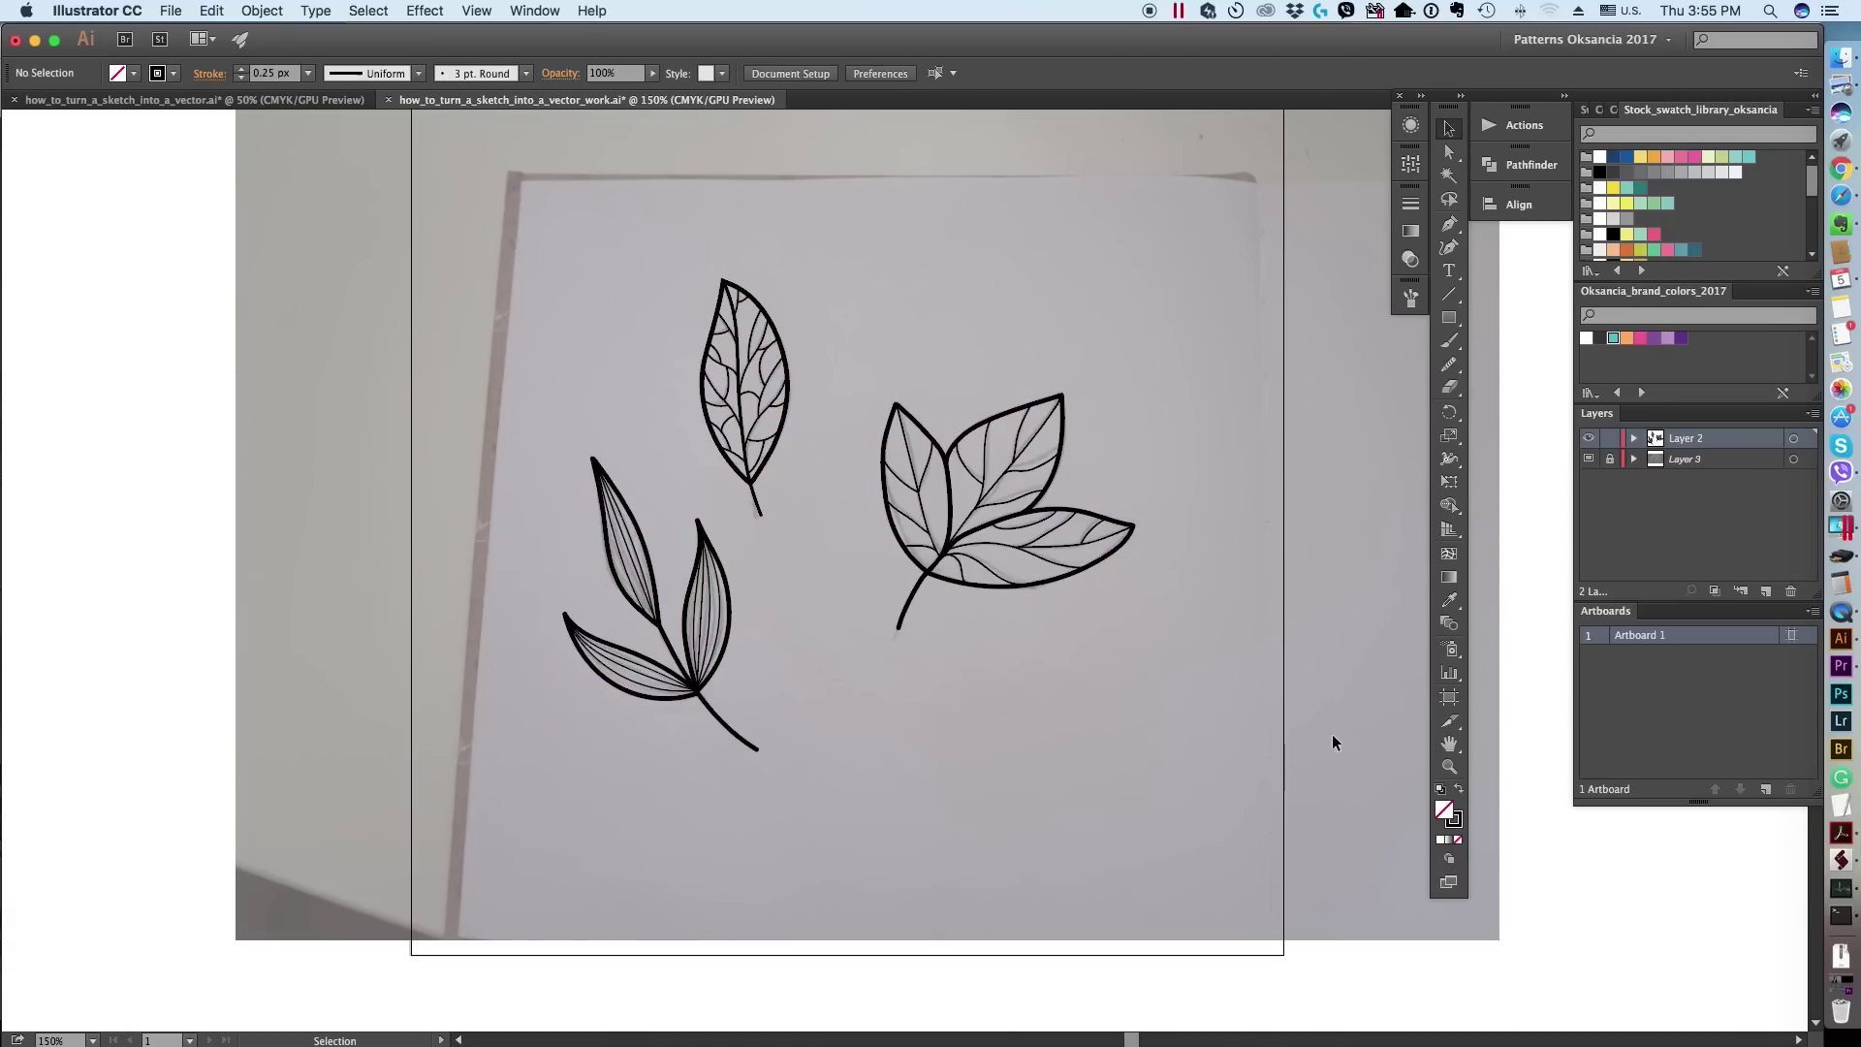
left_click(1588, 462)
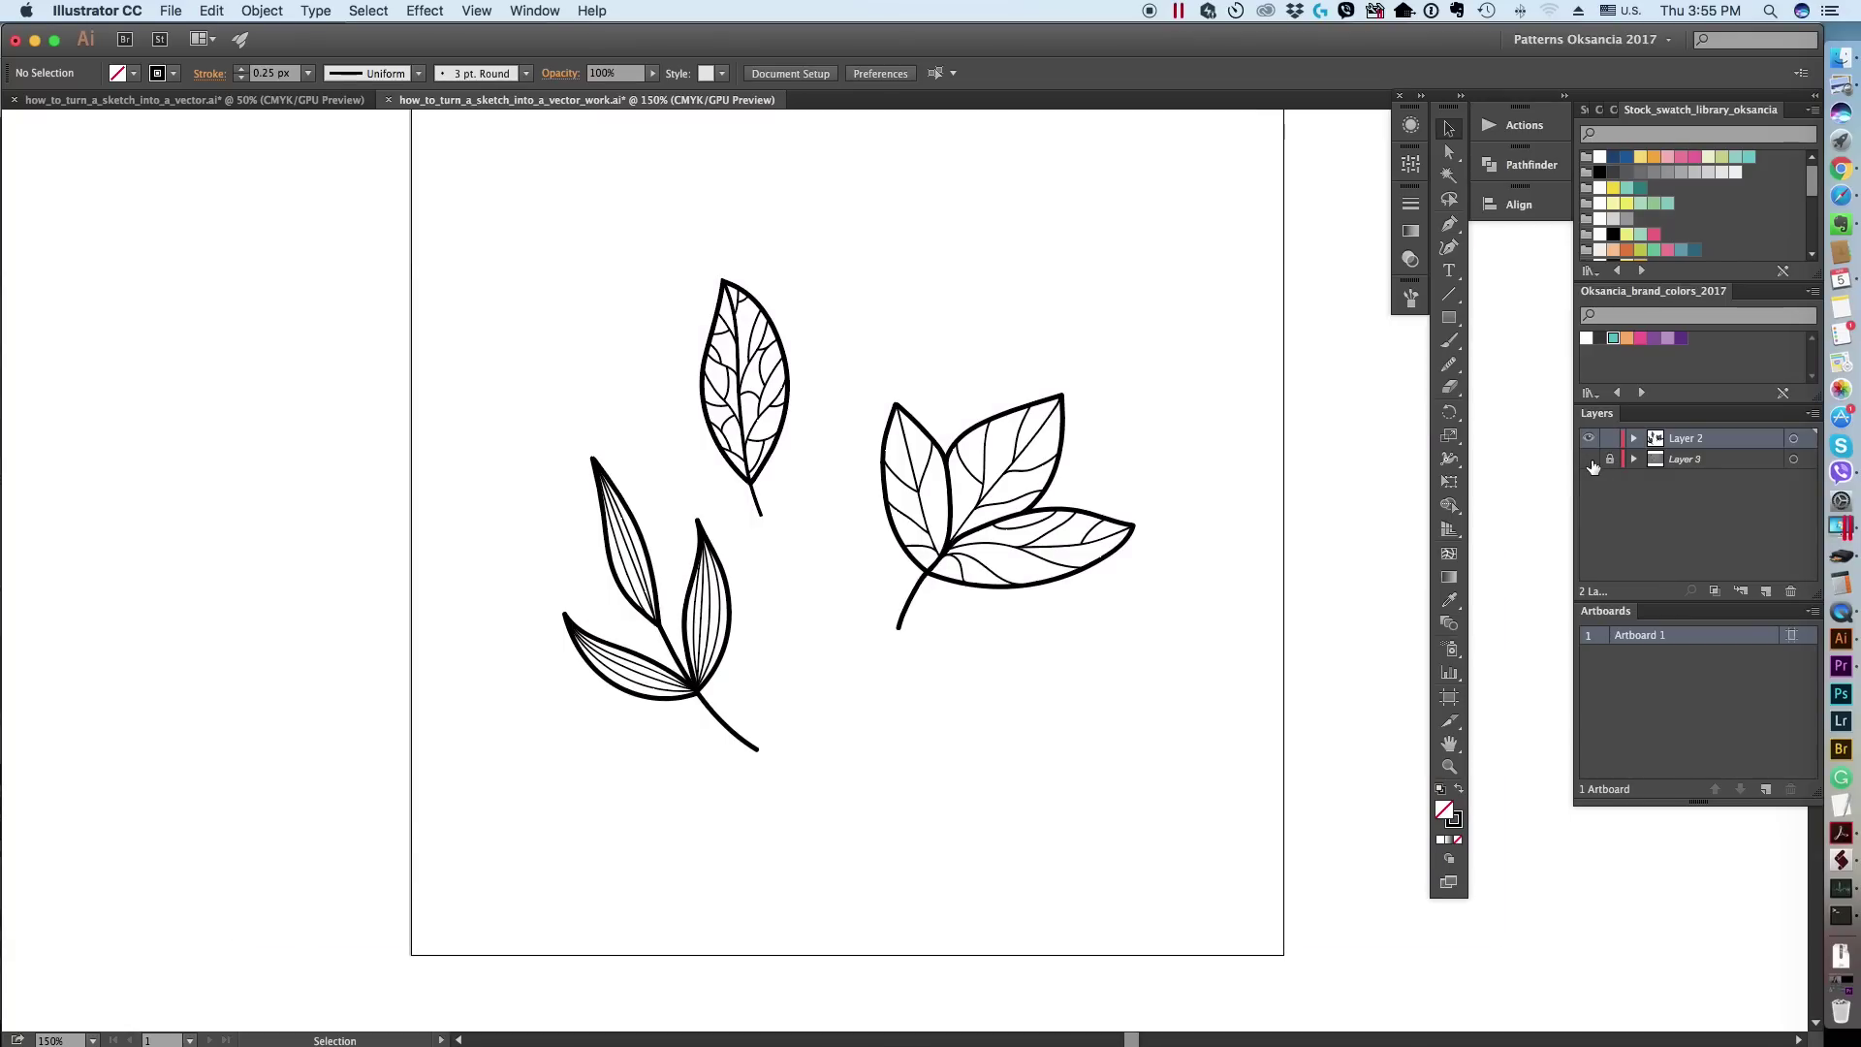
left_click(1607, 459)
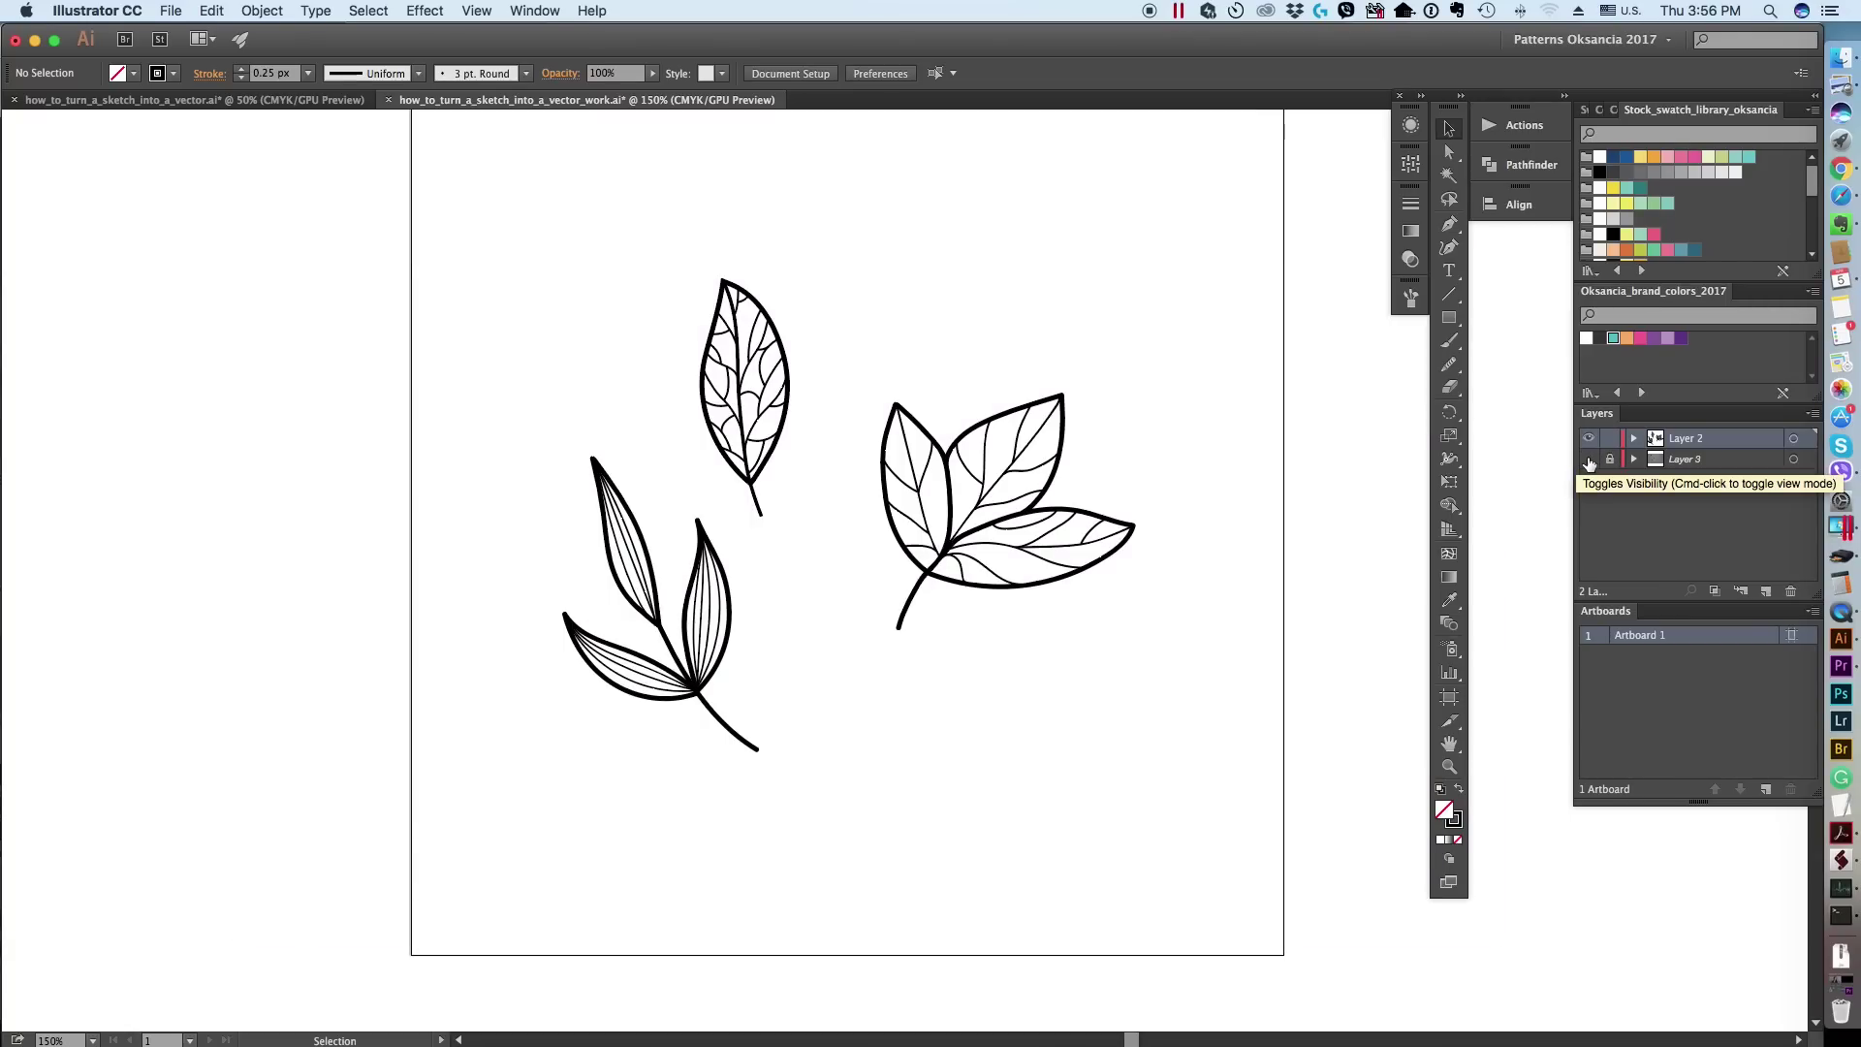
left_click(1589, 461)
left_click(1590, 438)
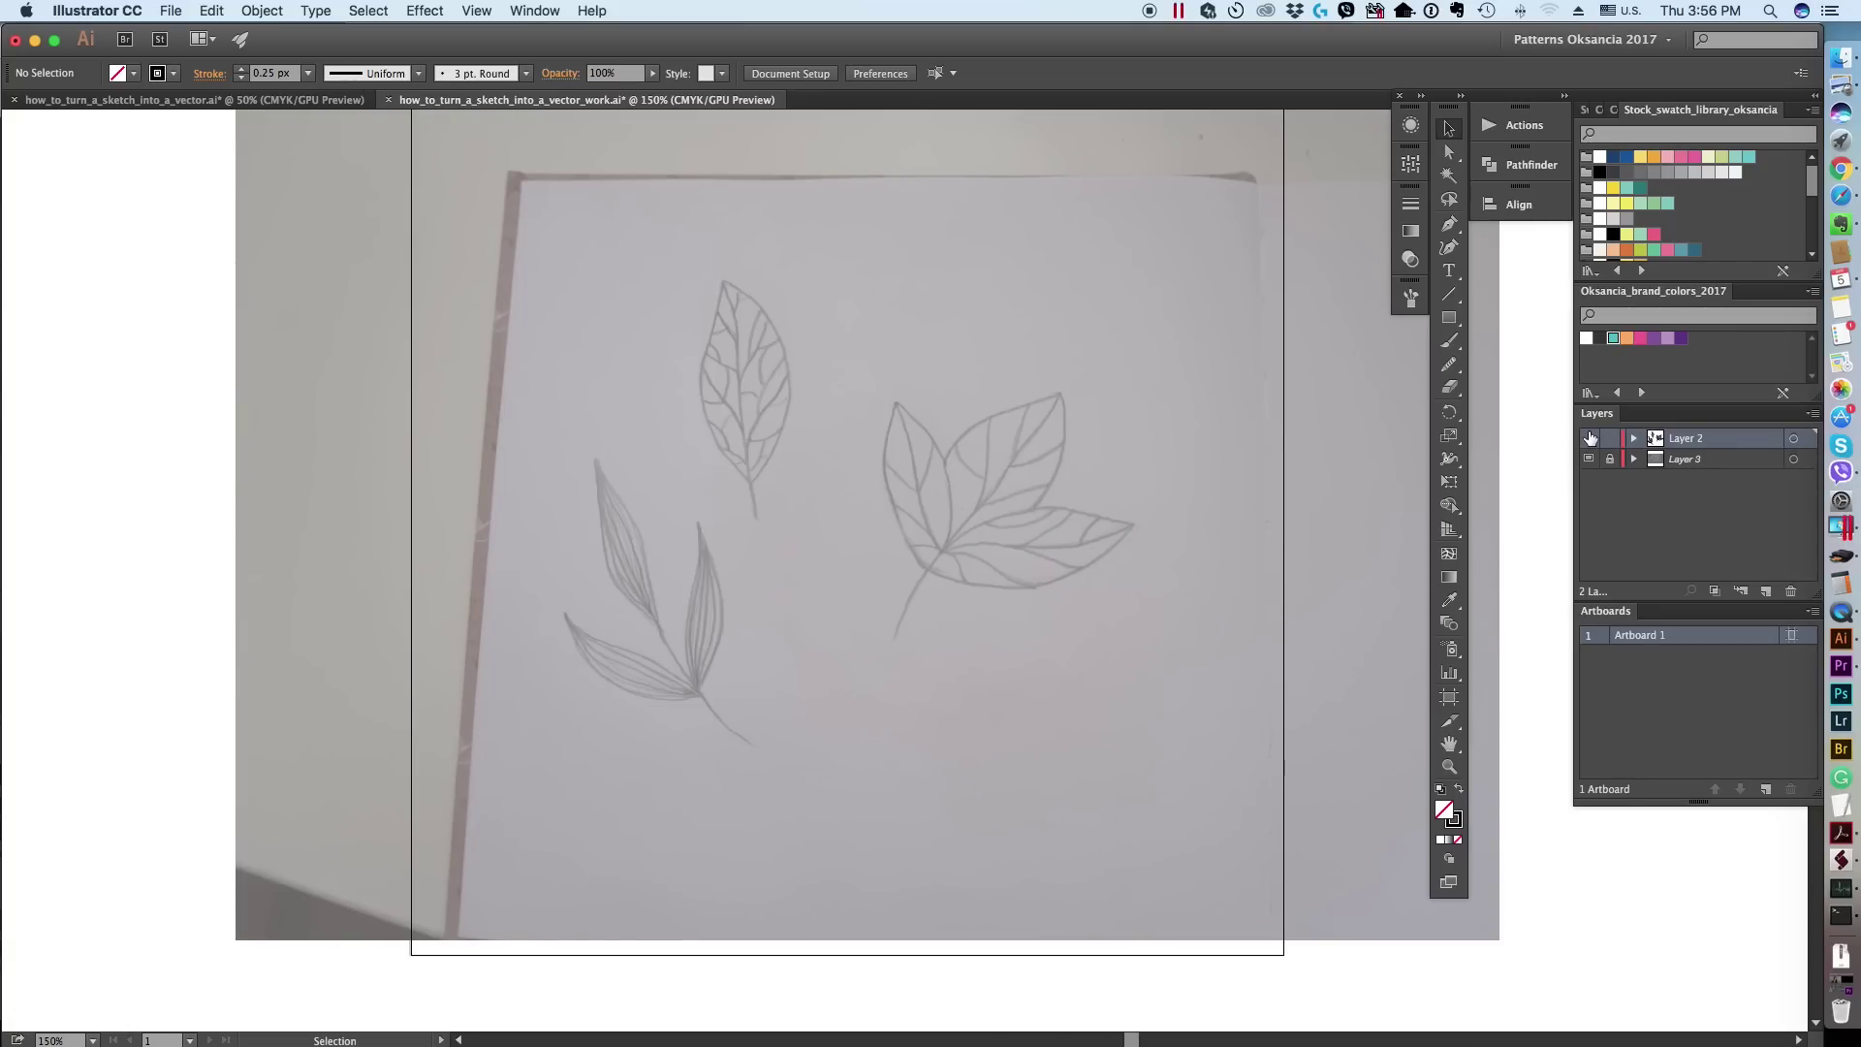
left_click(1590, 438)
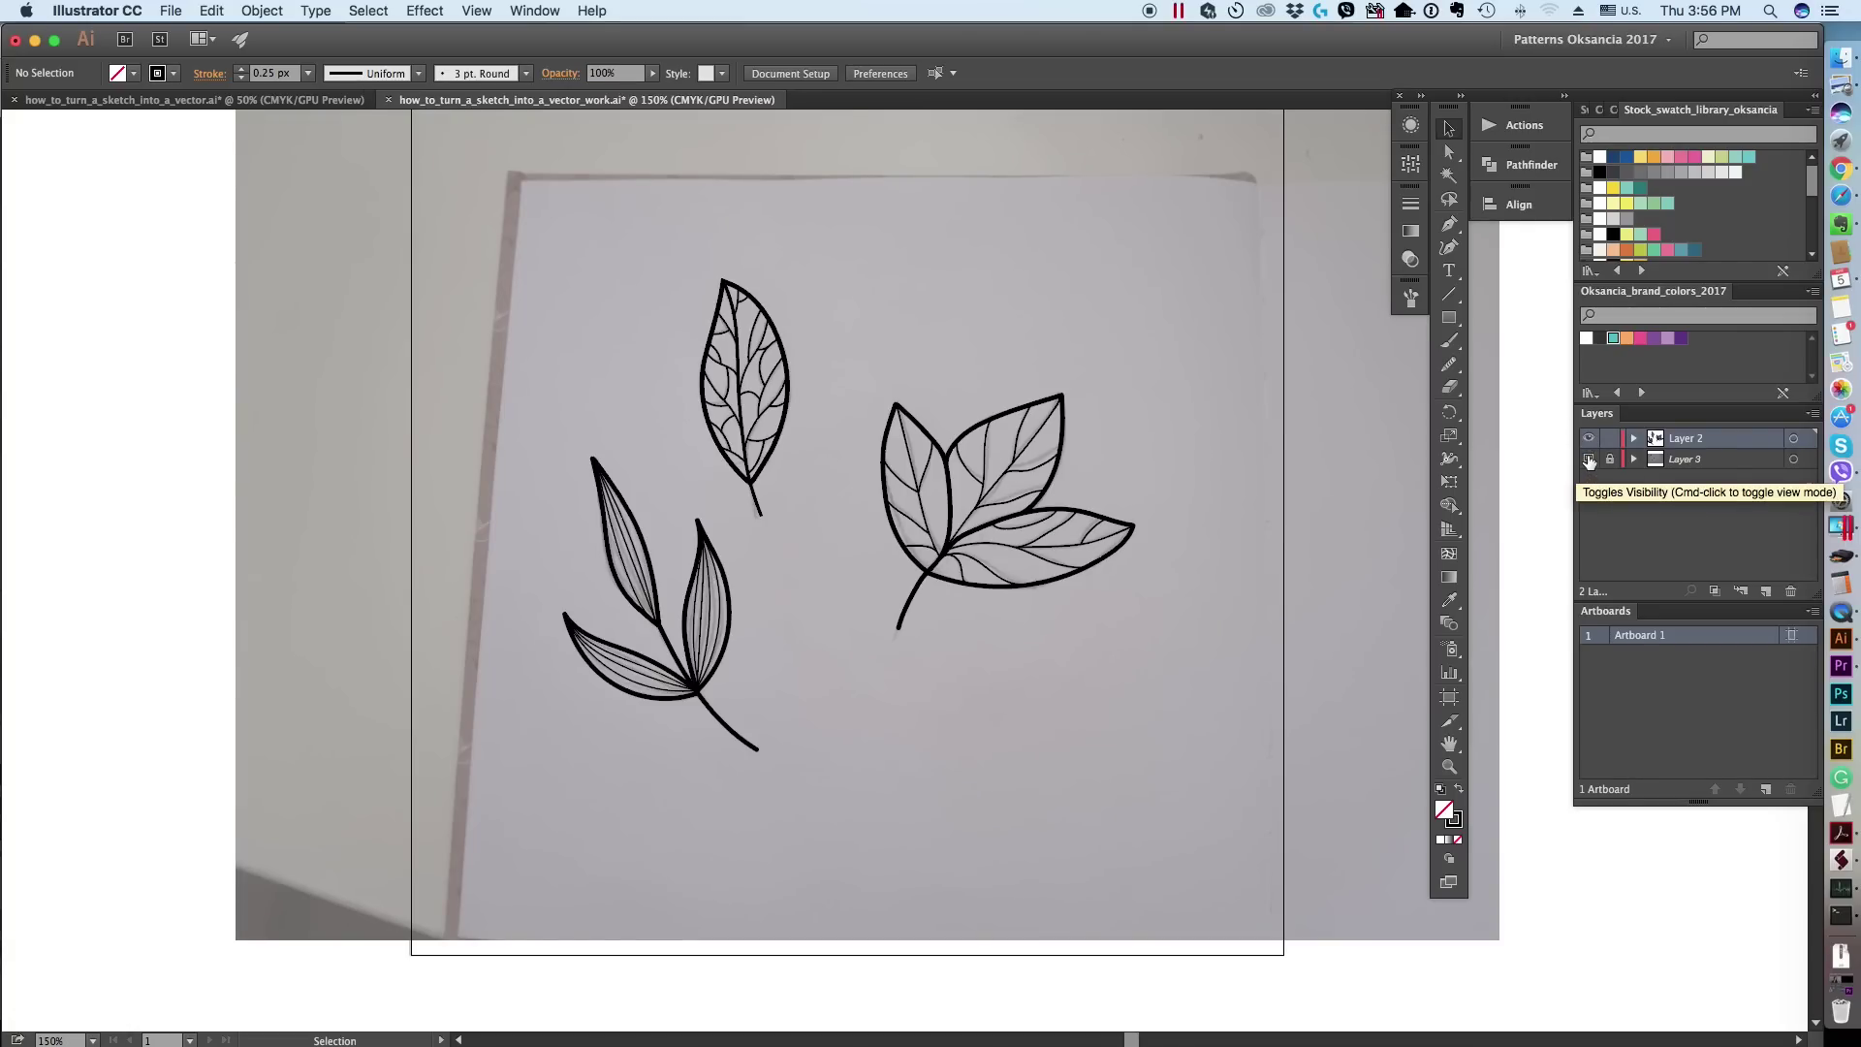
Step: Hide Layer 3 with the photographed sketch so only the traced leaves on Layer 2 show
left_click(1589, 461)
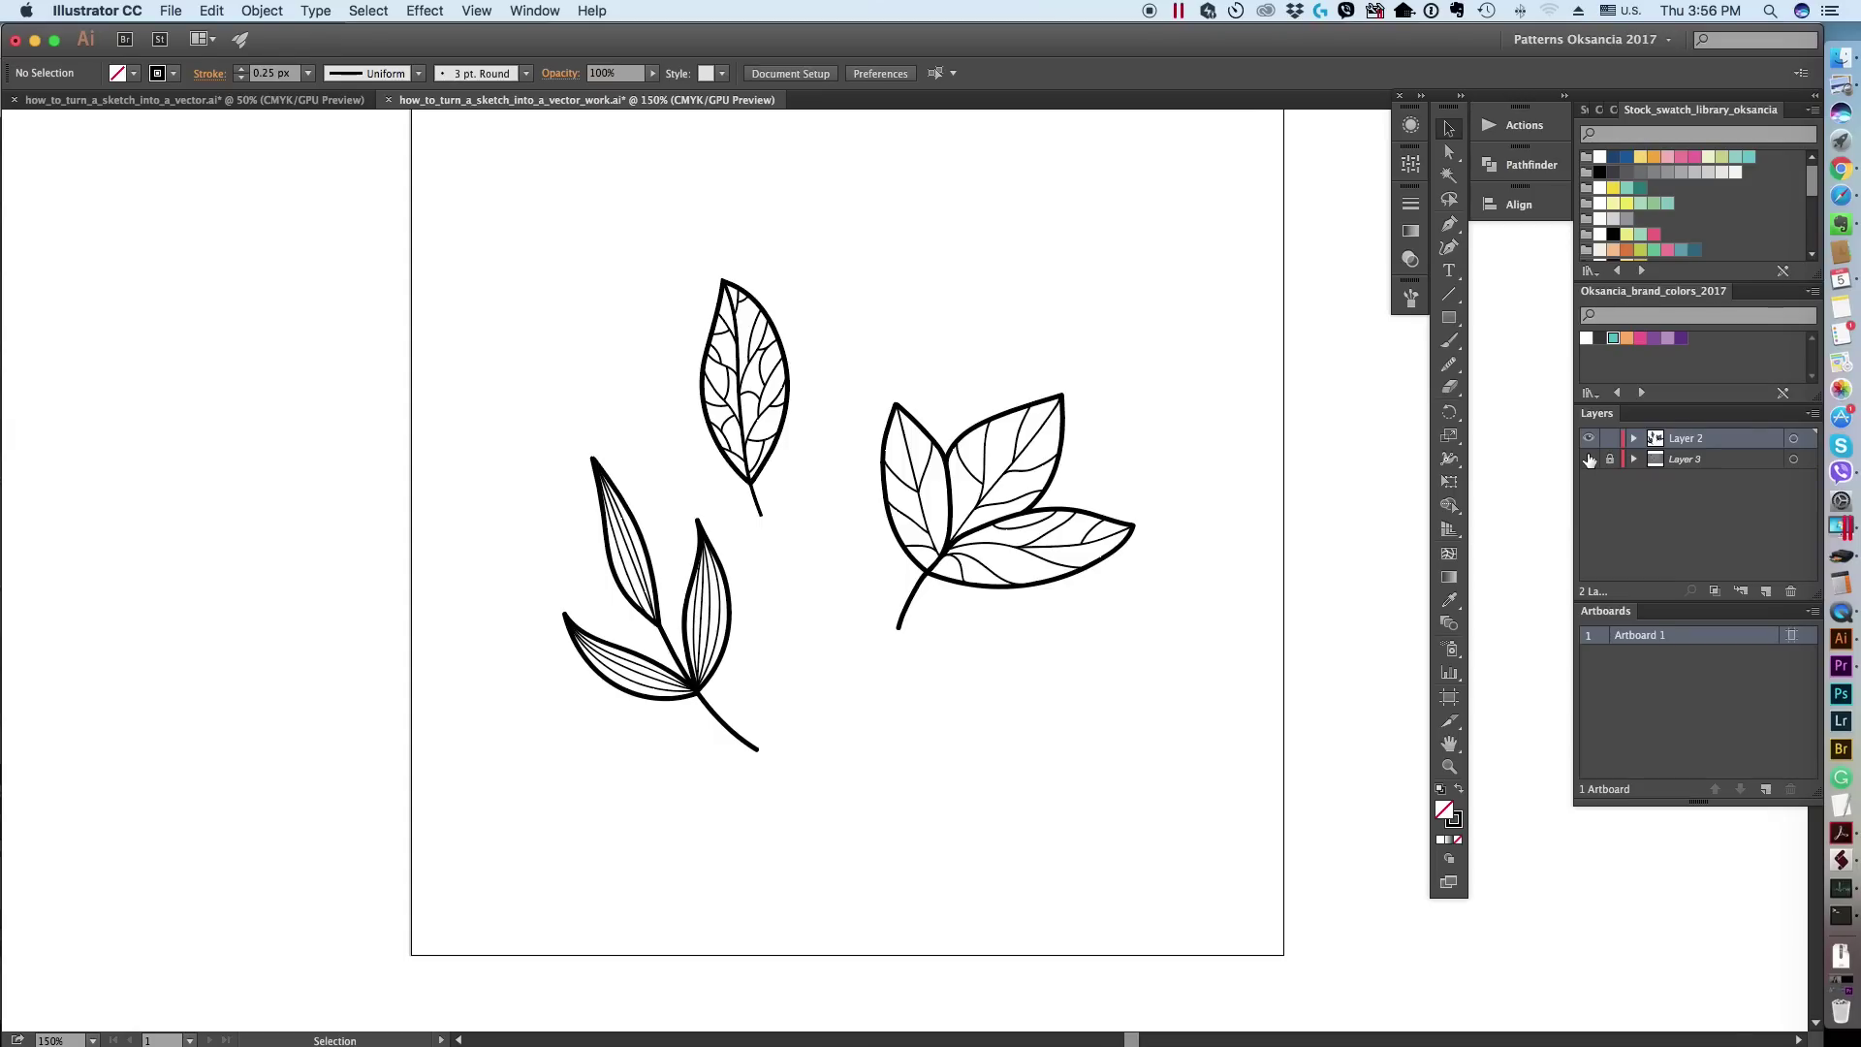
left_click(1589, 461)
left_click(1588, 460)
Step: Switch to how_to_turn_a_sketch_into_a_vector.ai and delete the white mask covering item 5 below "Paintbrush (B)"
left_click(277, 105)
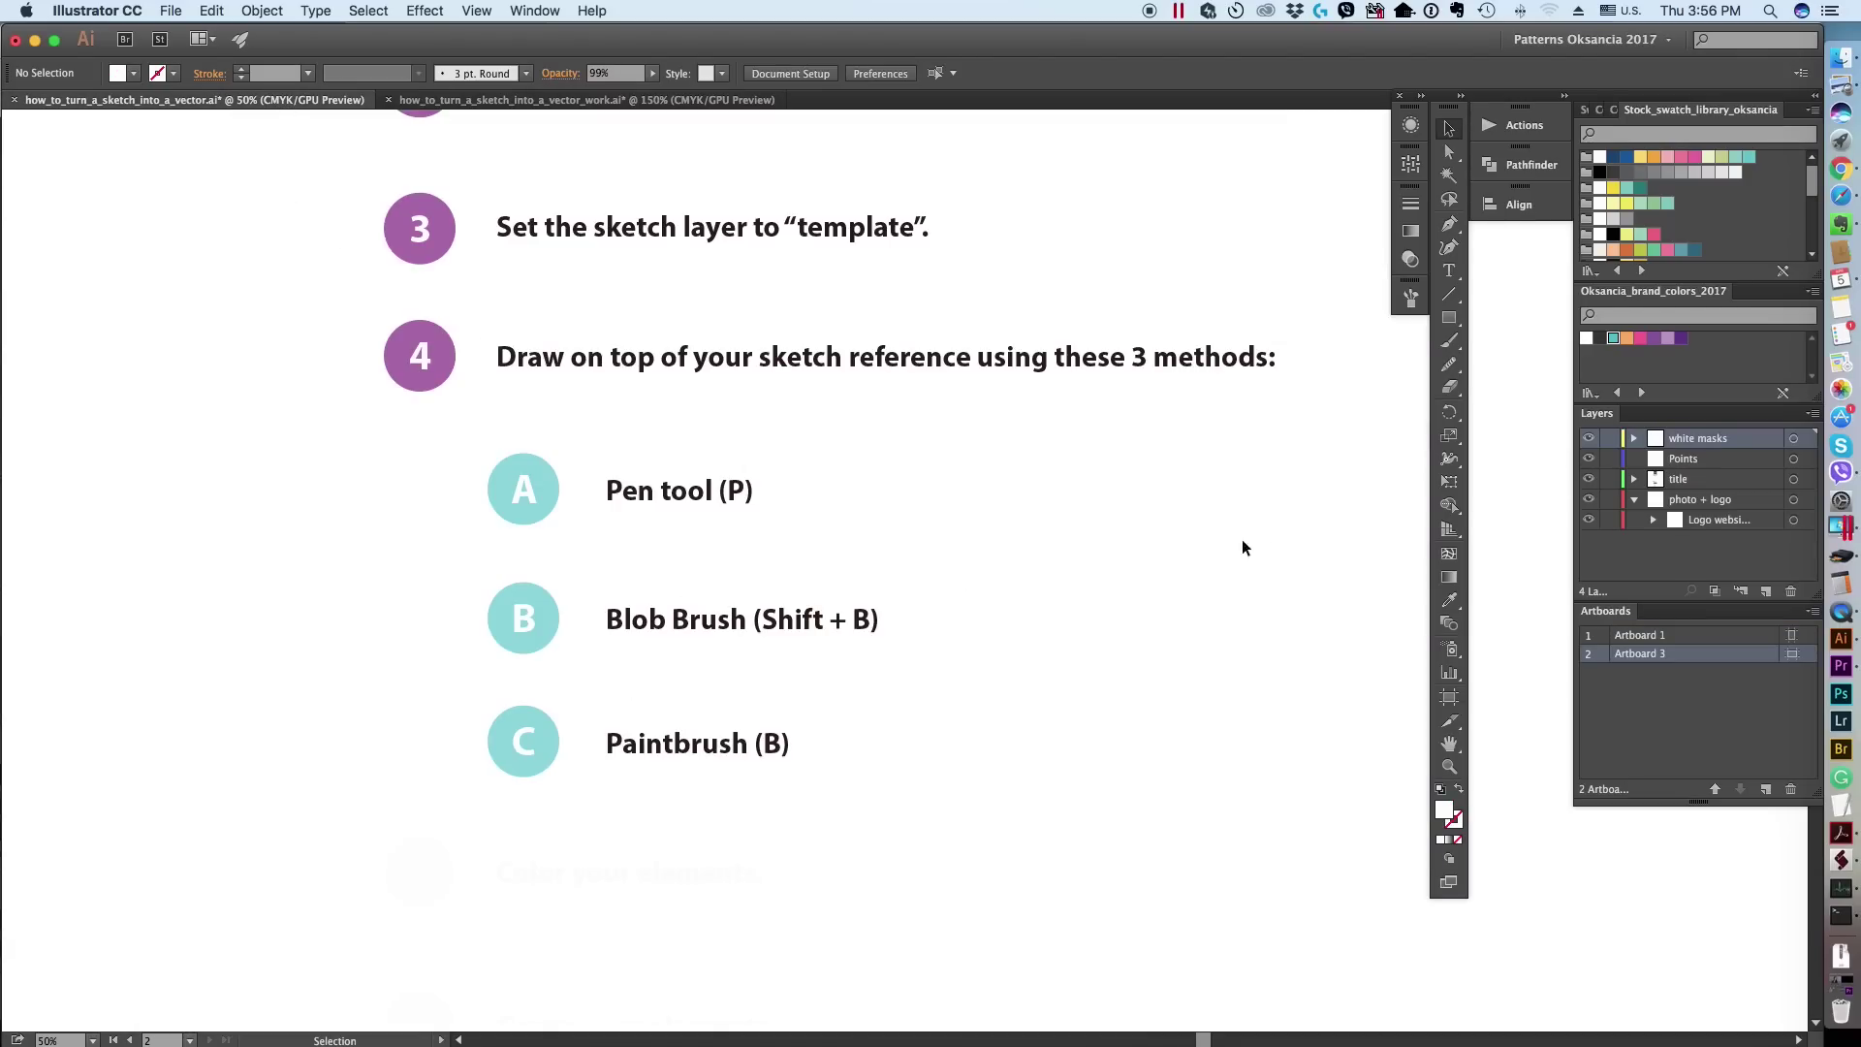
left_click(718, 891)
key("Delete")
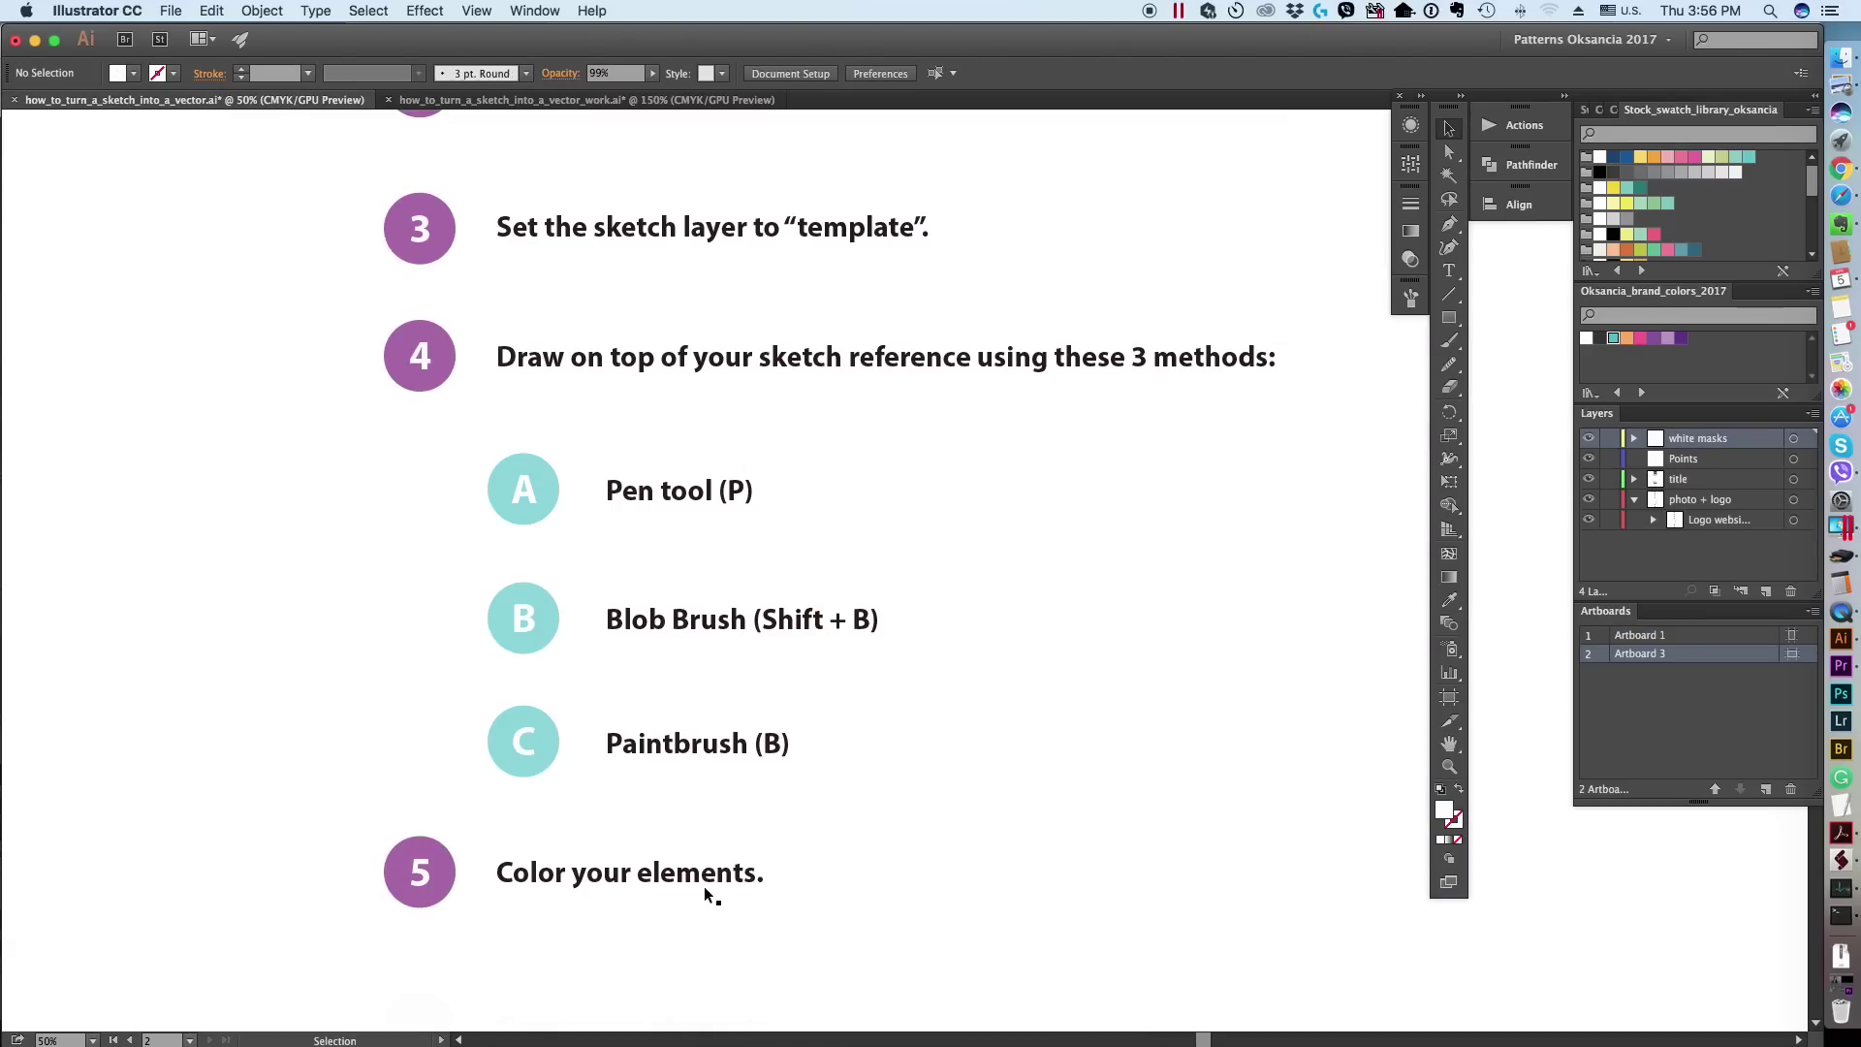
Step: Return to how_to_turn_a_sketch_into_a_vector_work.ai and give the single leaf group a light yellow-green stroke from the Stock_swatch_library_oksancia swatches
left_click(613, 101)
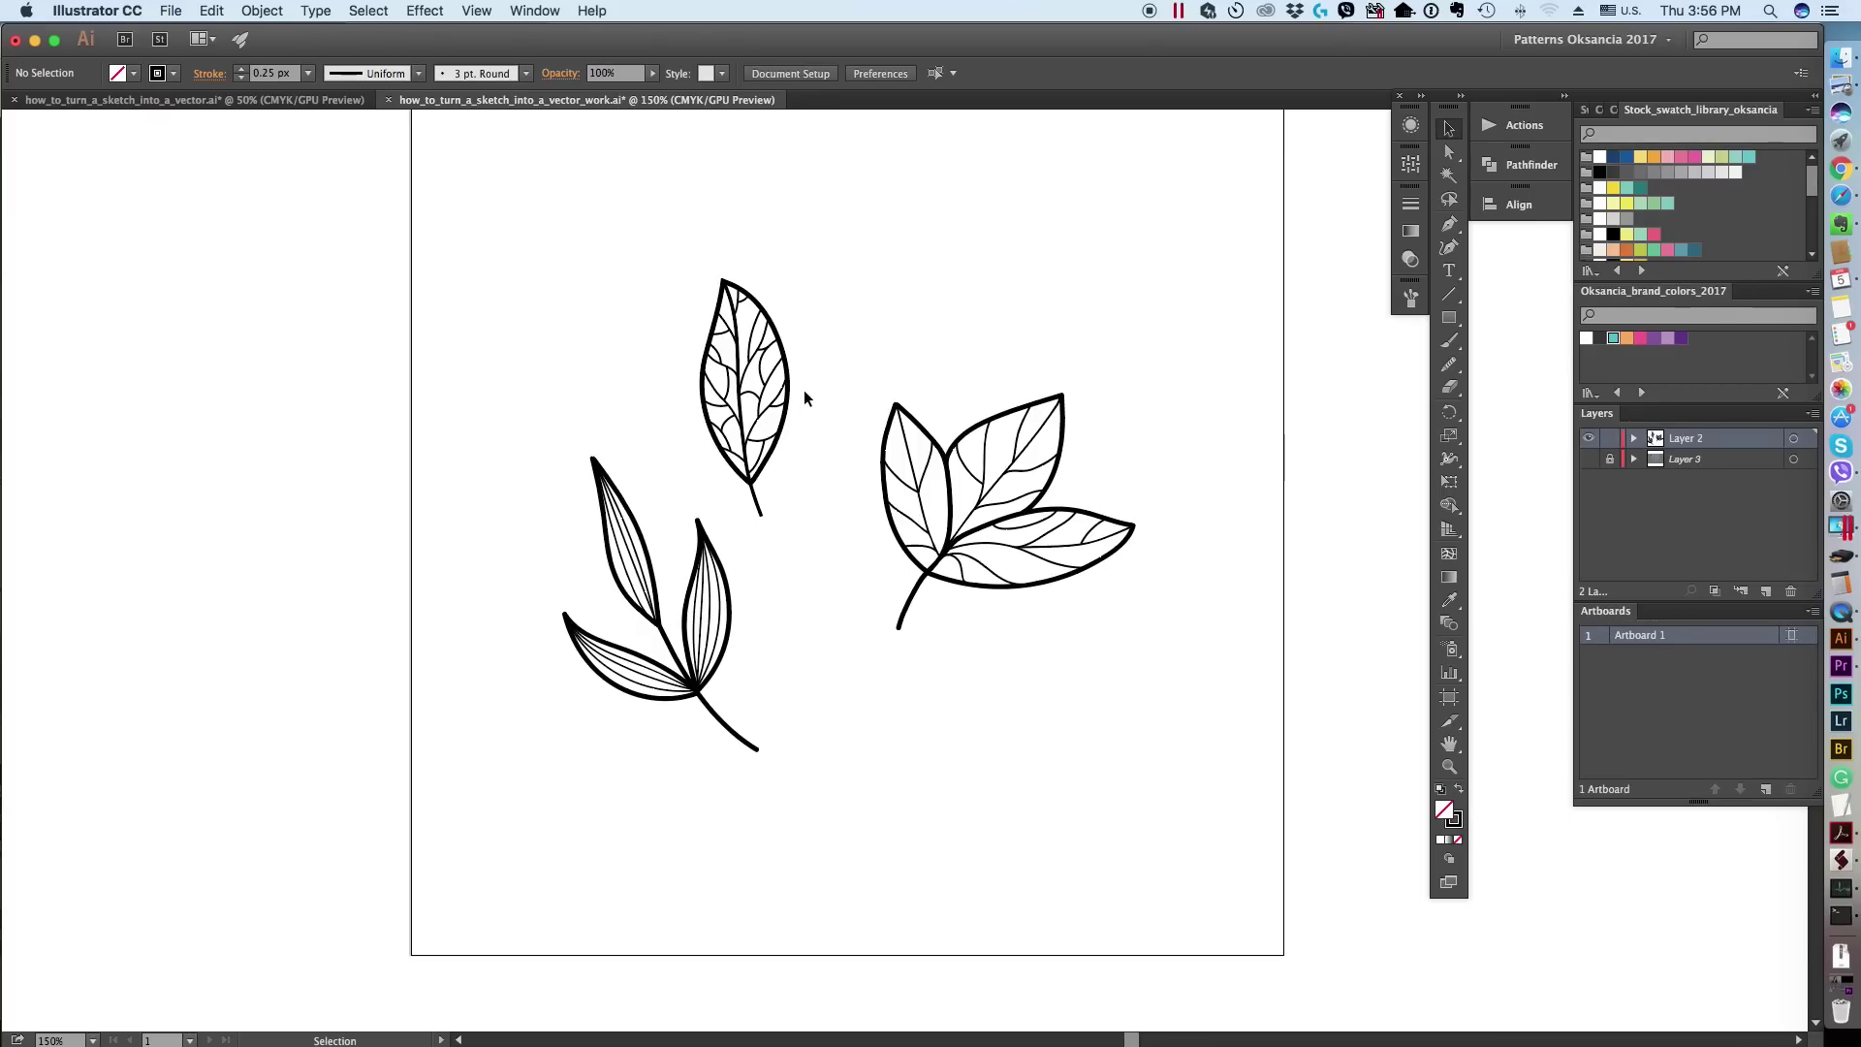
left_click_drag(644, 275, 776, 455)
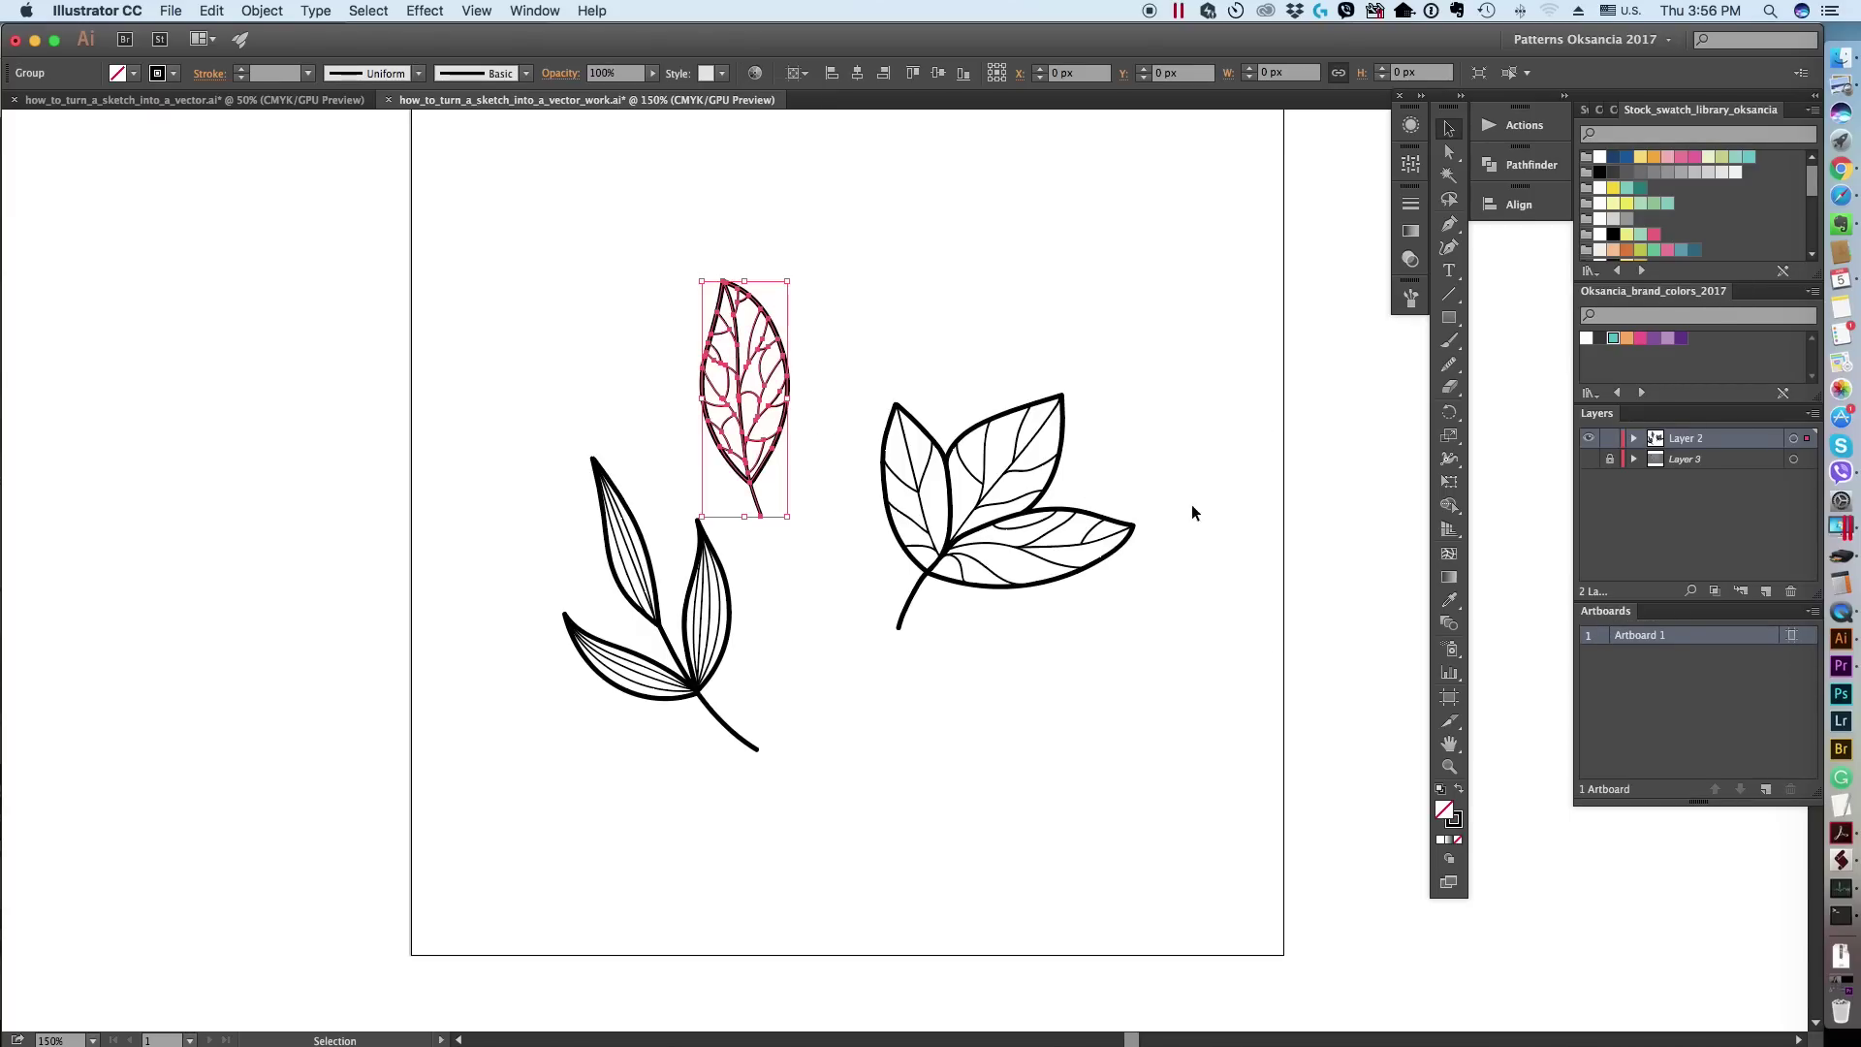
left_click(1457, 825)
left_click(1711, 111)
left_click(1759, 111)
left_click(1723, 157)
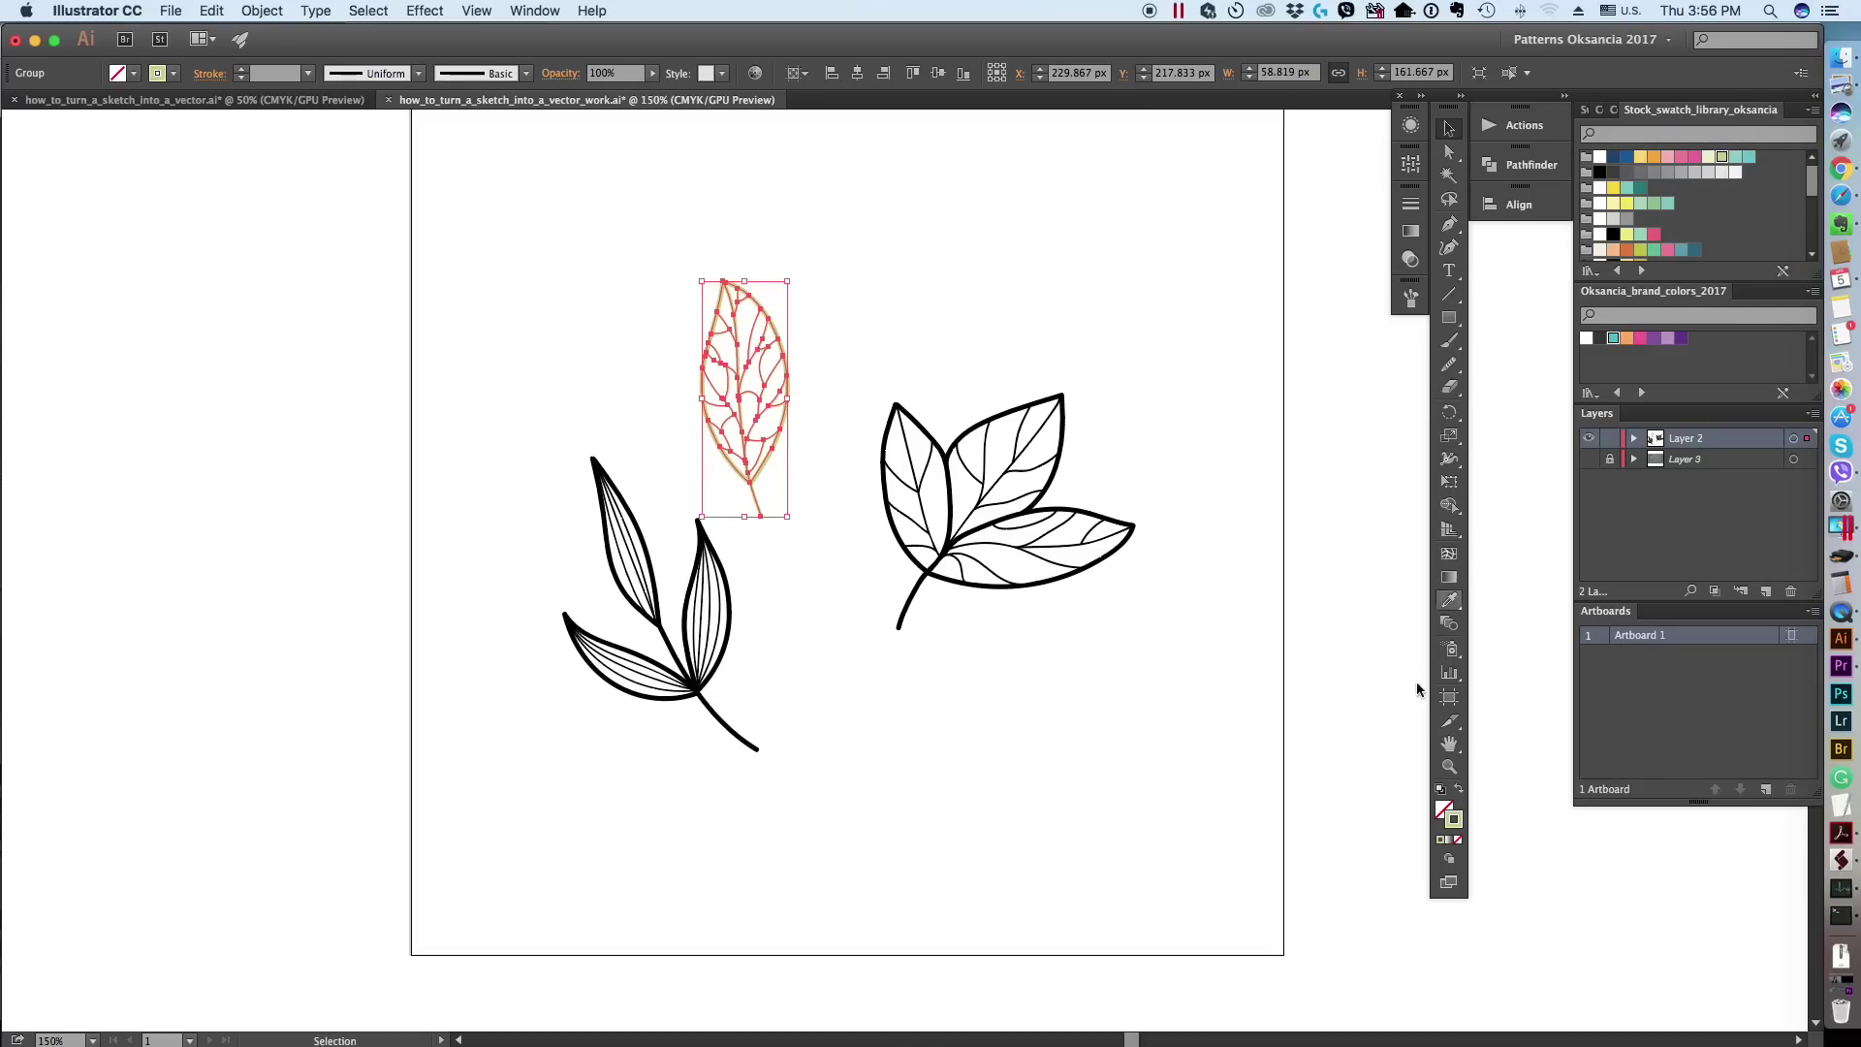
left_click(1090, 748)
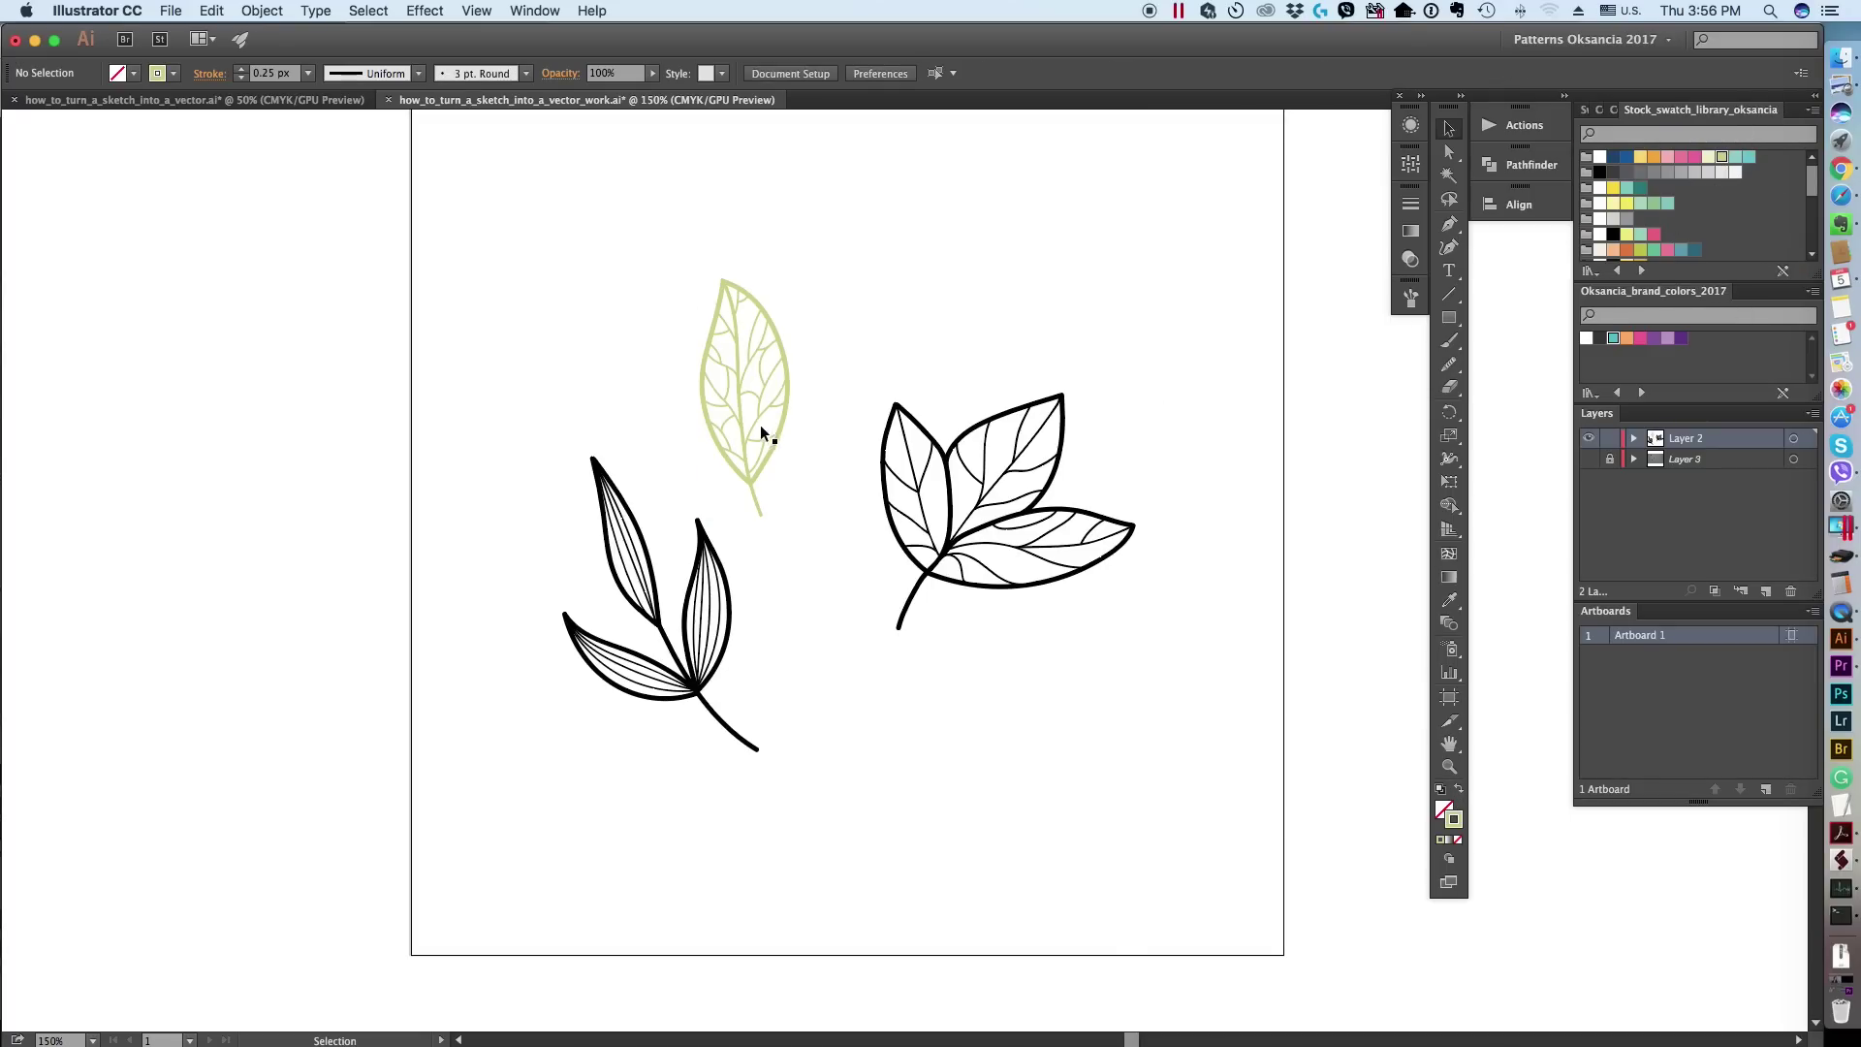
Step: Fill the broad three-leaf group with a medium green swatch from the stock library
left_click(957, 473)
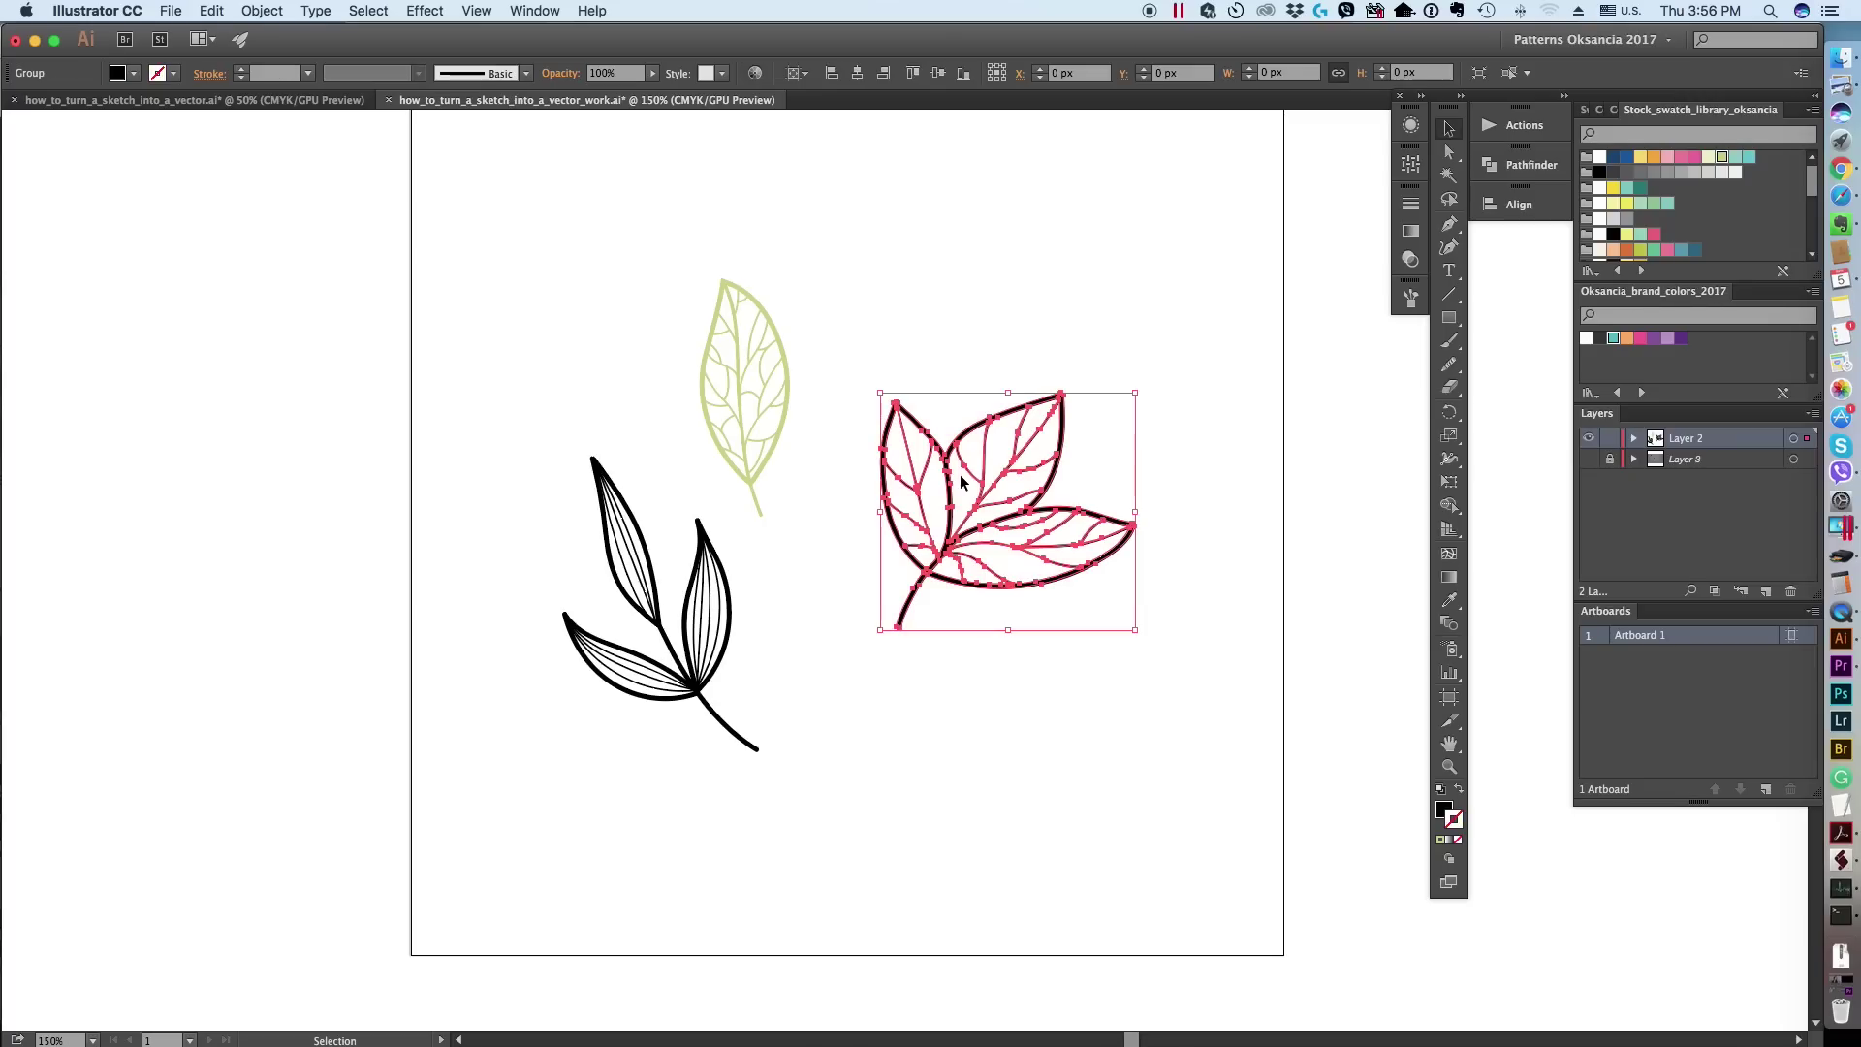
left_click(1442, 840)
left_click(1765, 114)
left_click(1645, 230)
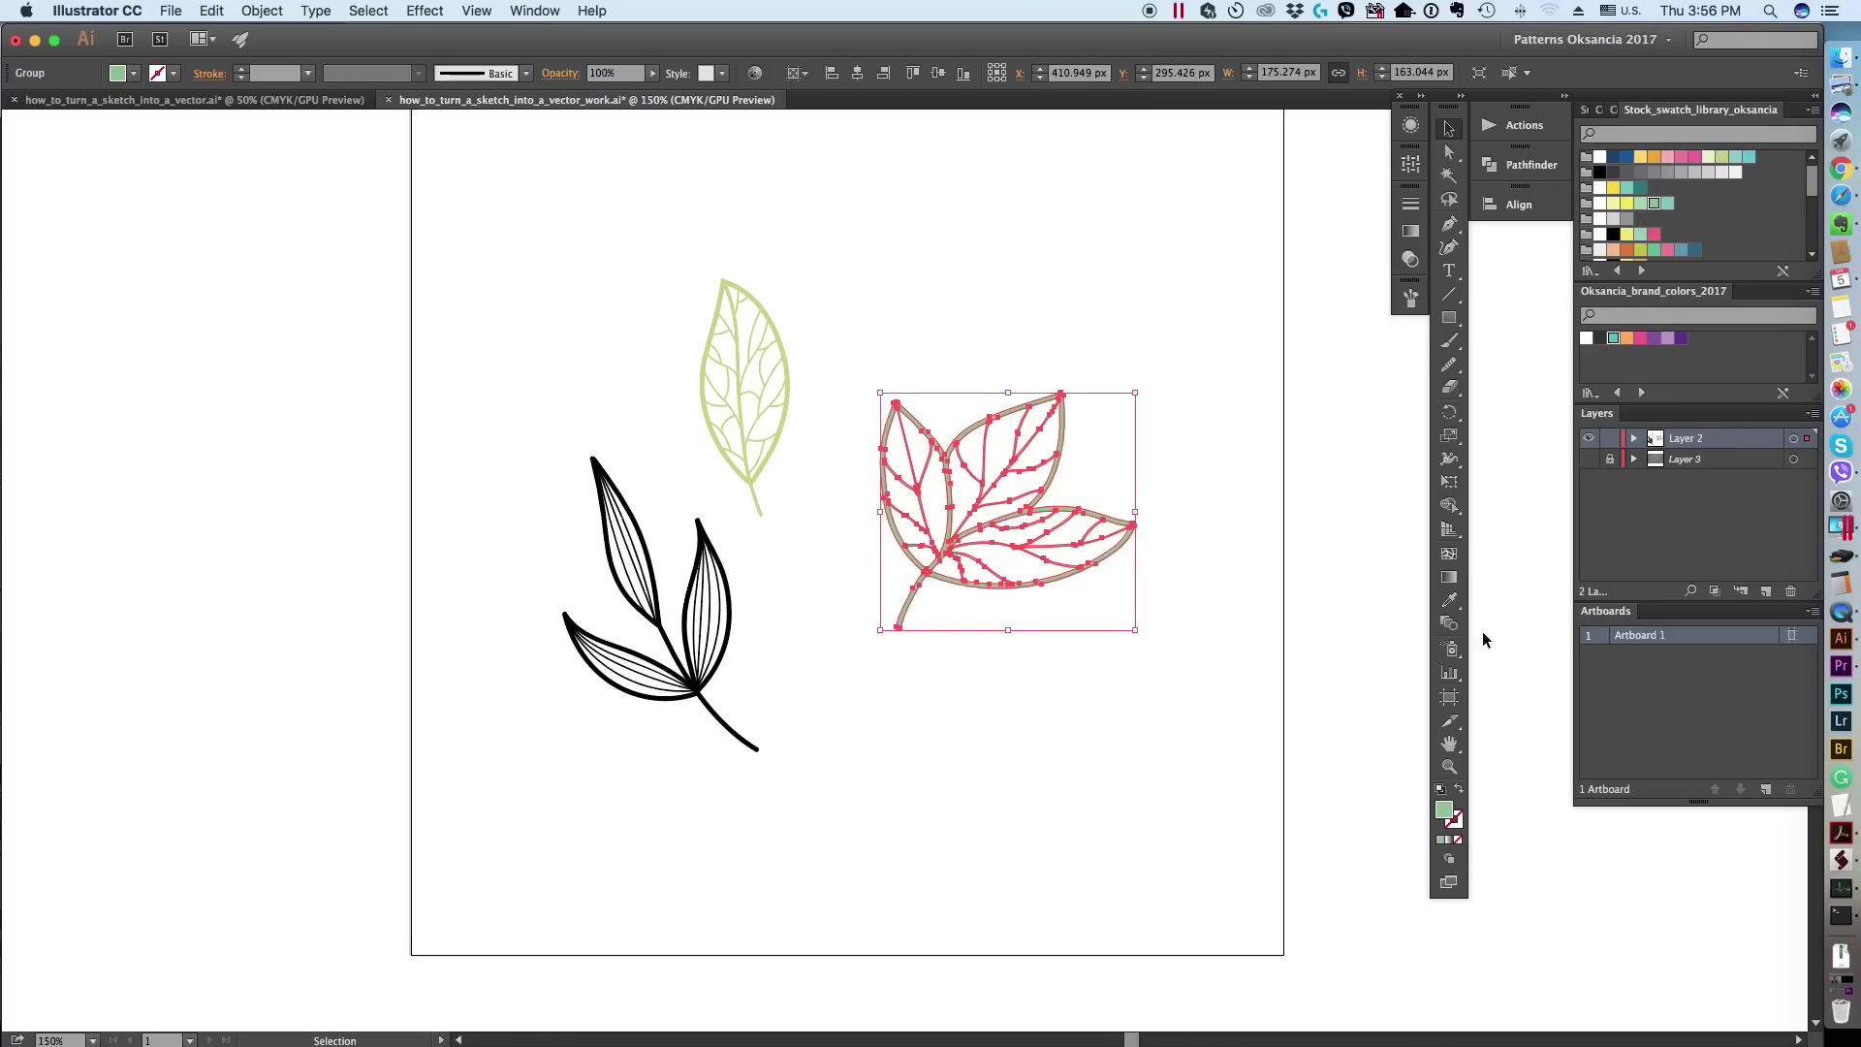
left_click(1172, 781)
Step: Set the stroke of the slender three-leaf branch group to a mint green library swatch
left_click_drag(506, 511, 857, 839)
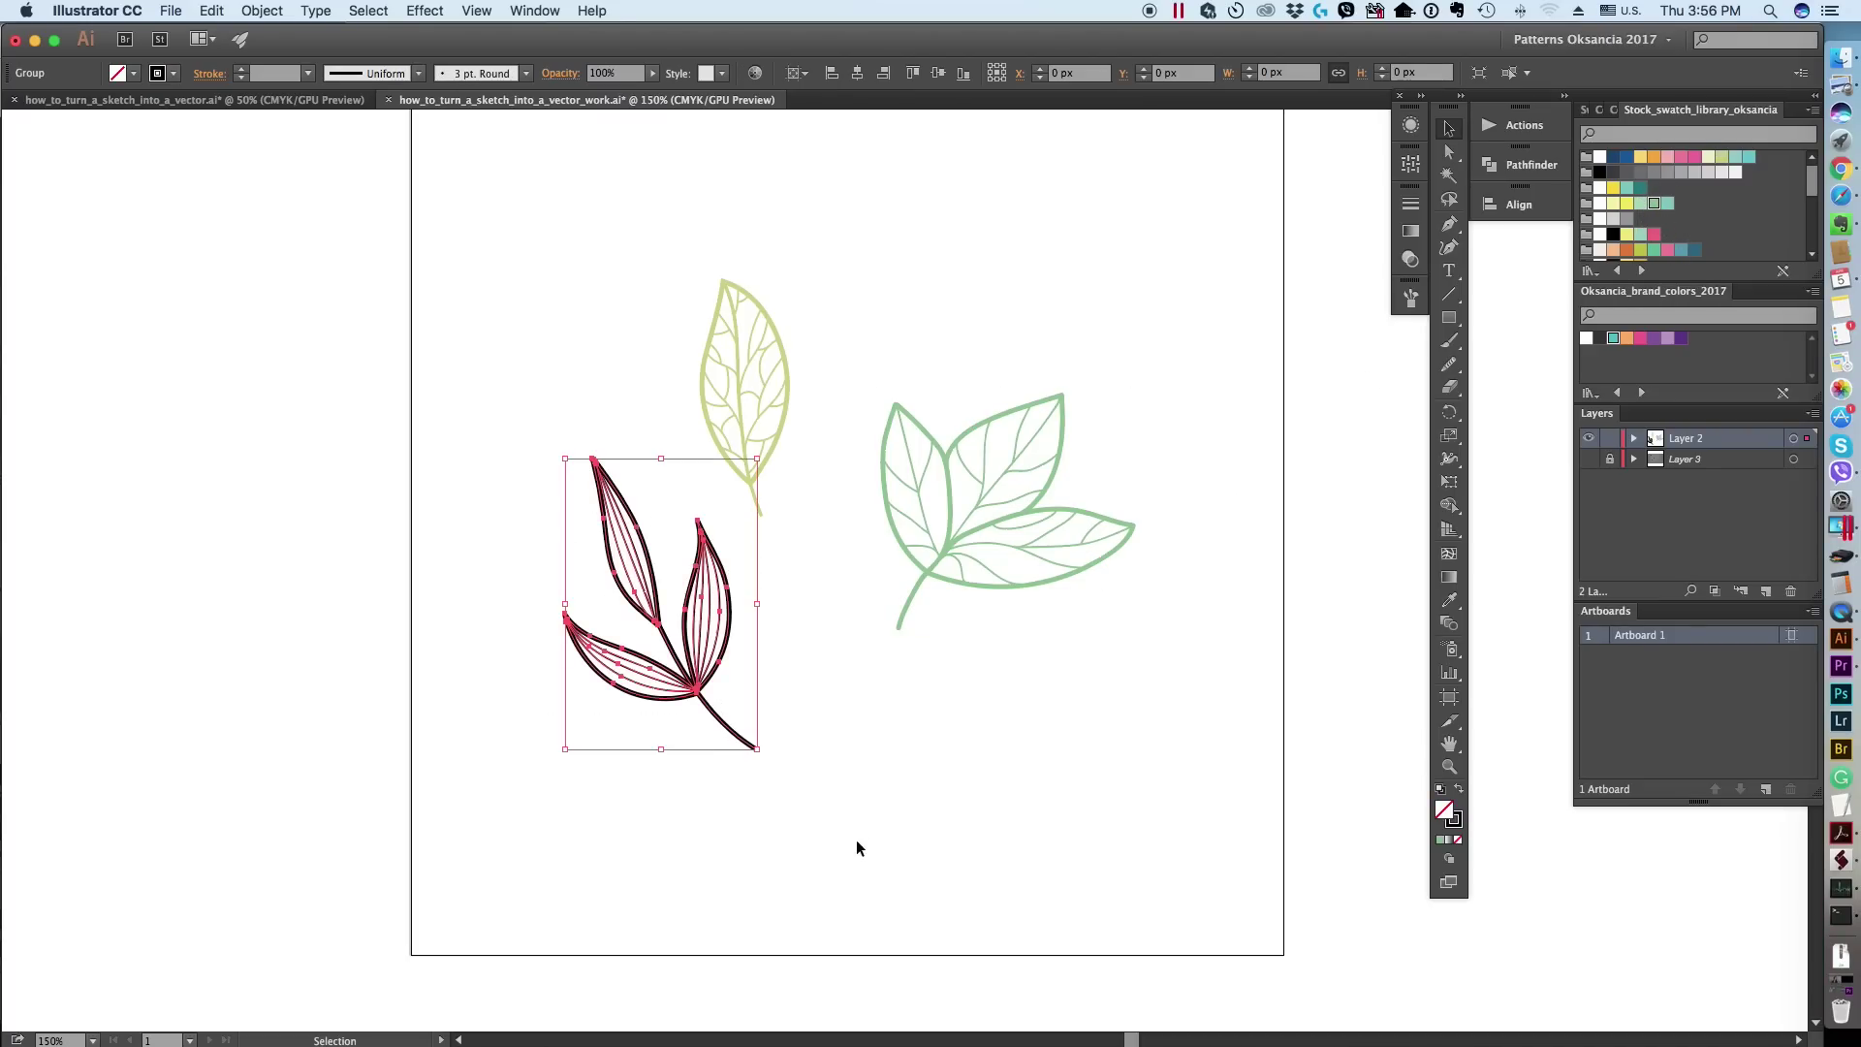
left_click(1459, 840)
left_click(1766, 115)
left_click(1641, 234)
left_click(996, 698)
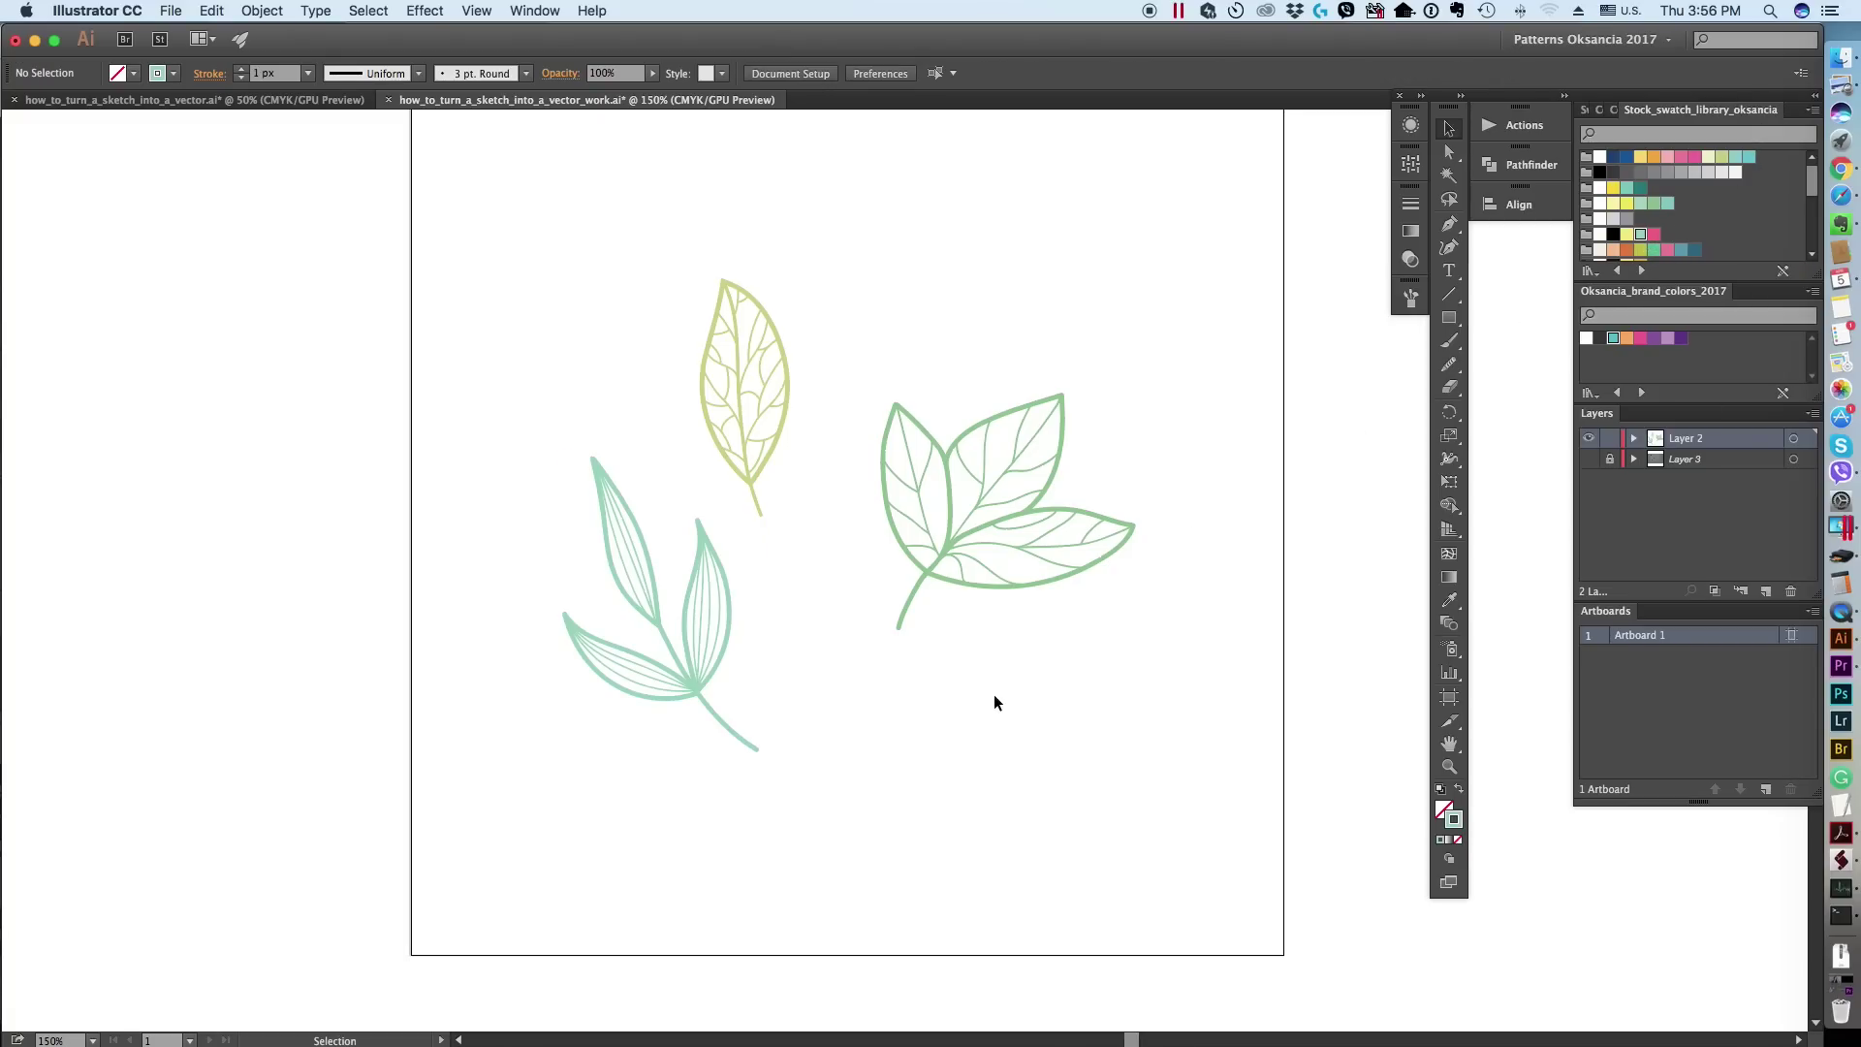
Step: Open the single leaf group in isolation, exit it, and move the whole leaf slightly up and to the right
double_click(761, 485)
left_click(14, 122)
left_click(753, 478)
left_click(802, 567)
Step: Switch to how_to_turn_a_sketch_into_a_vector.ai and delete the white mask covering item 6 below "Color your elements."
left_click(179, 99)
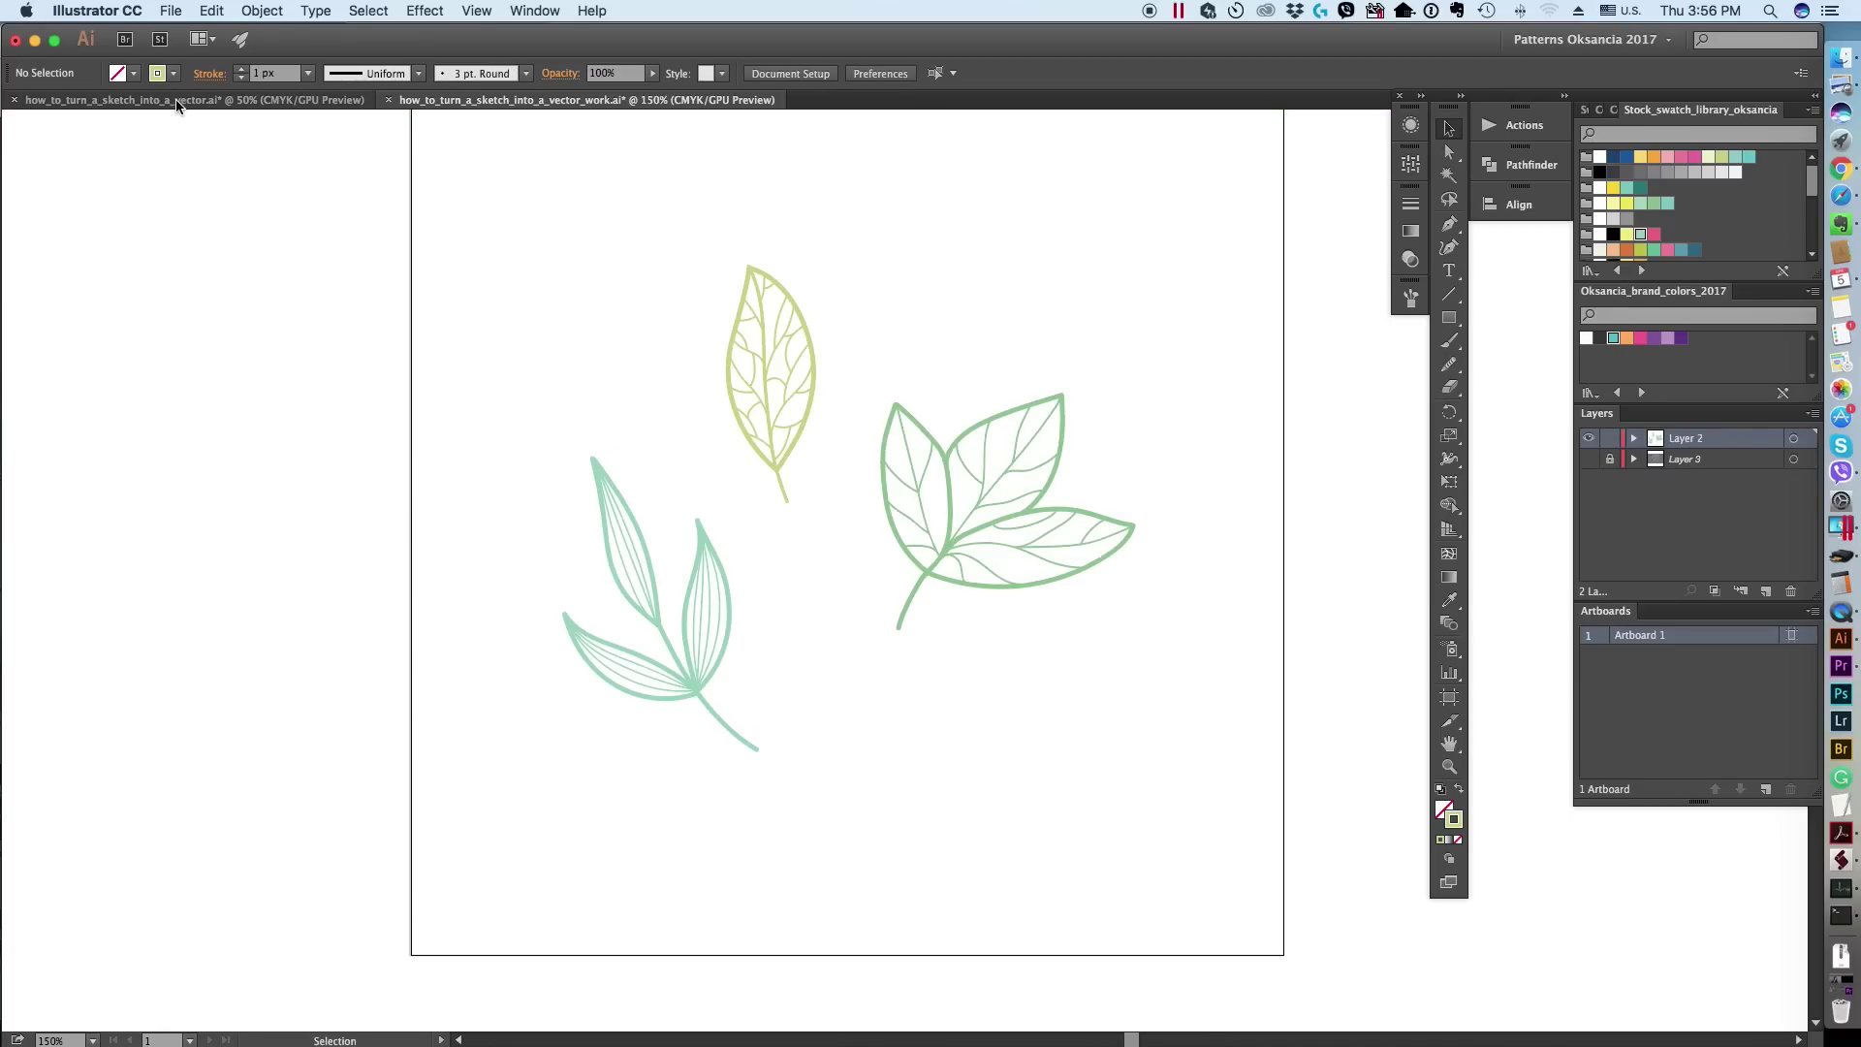
left_click(1450, 744)
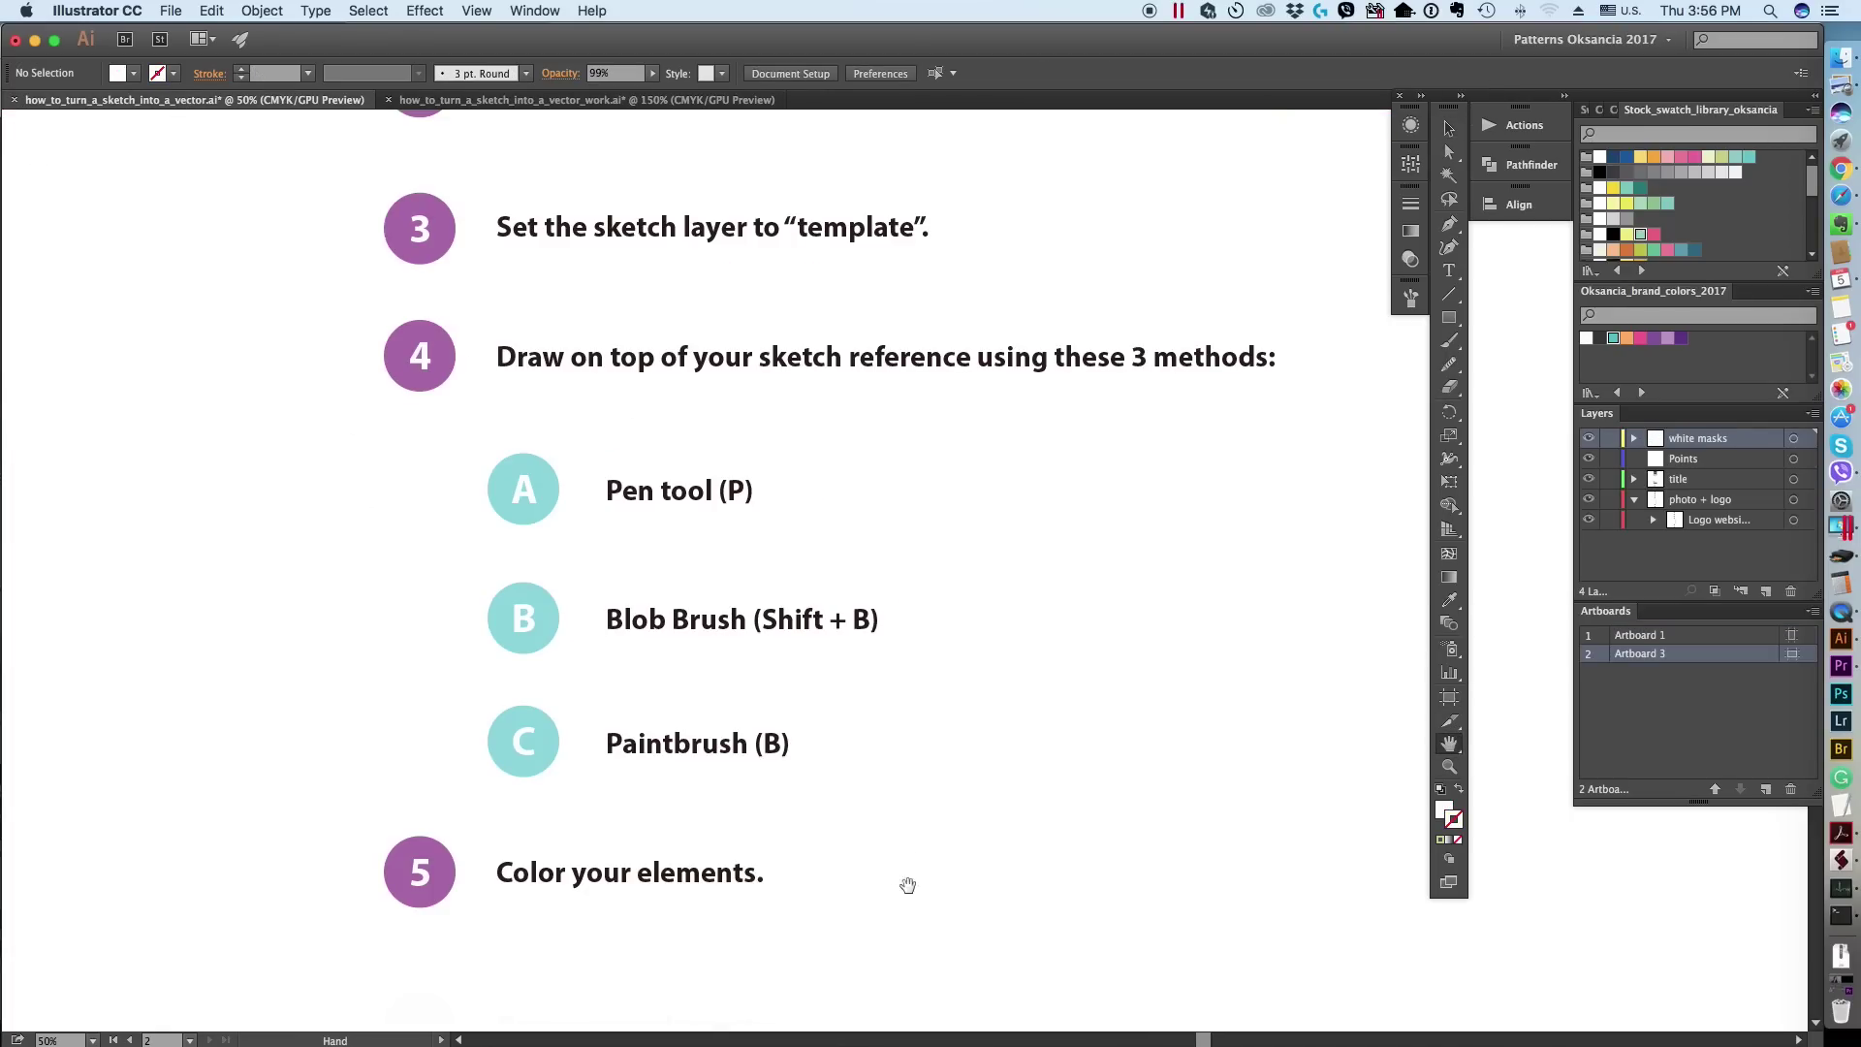
left_click_drag(852, 775, 899, 363)
key("v")
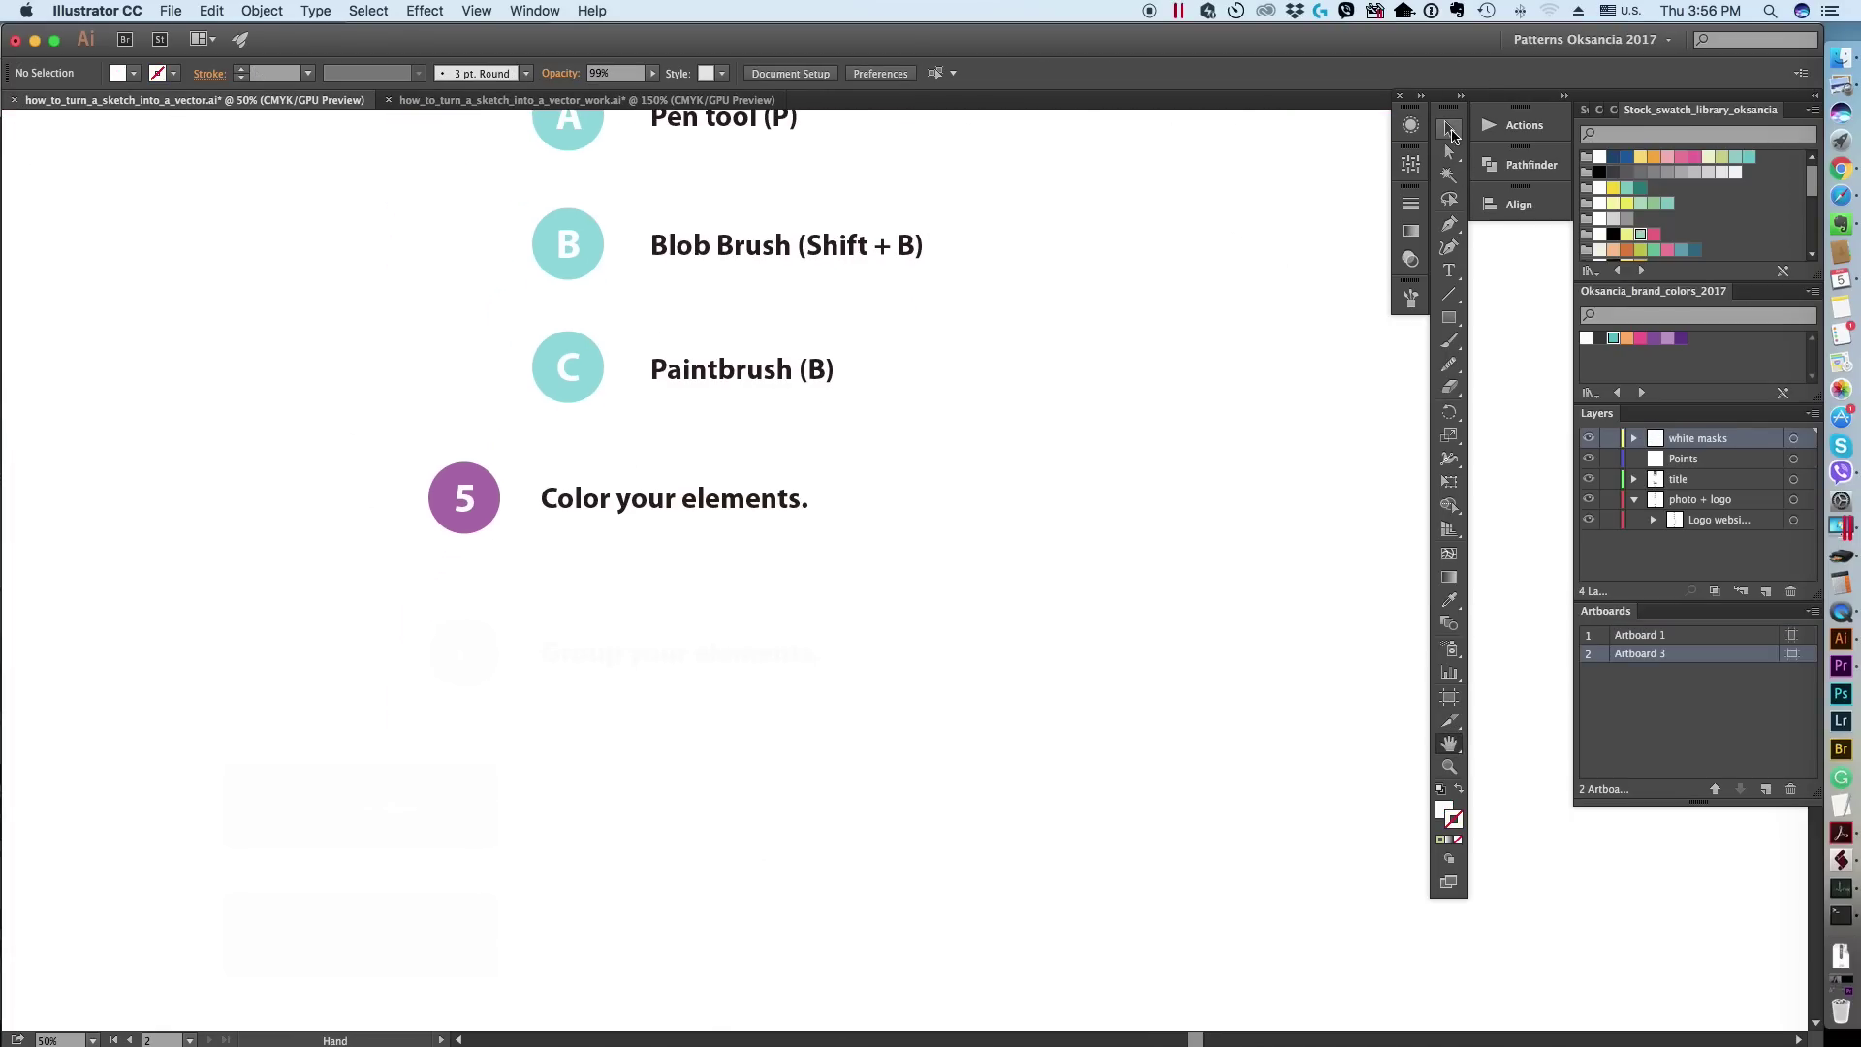
left_click(621, 703)
key("Delete")
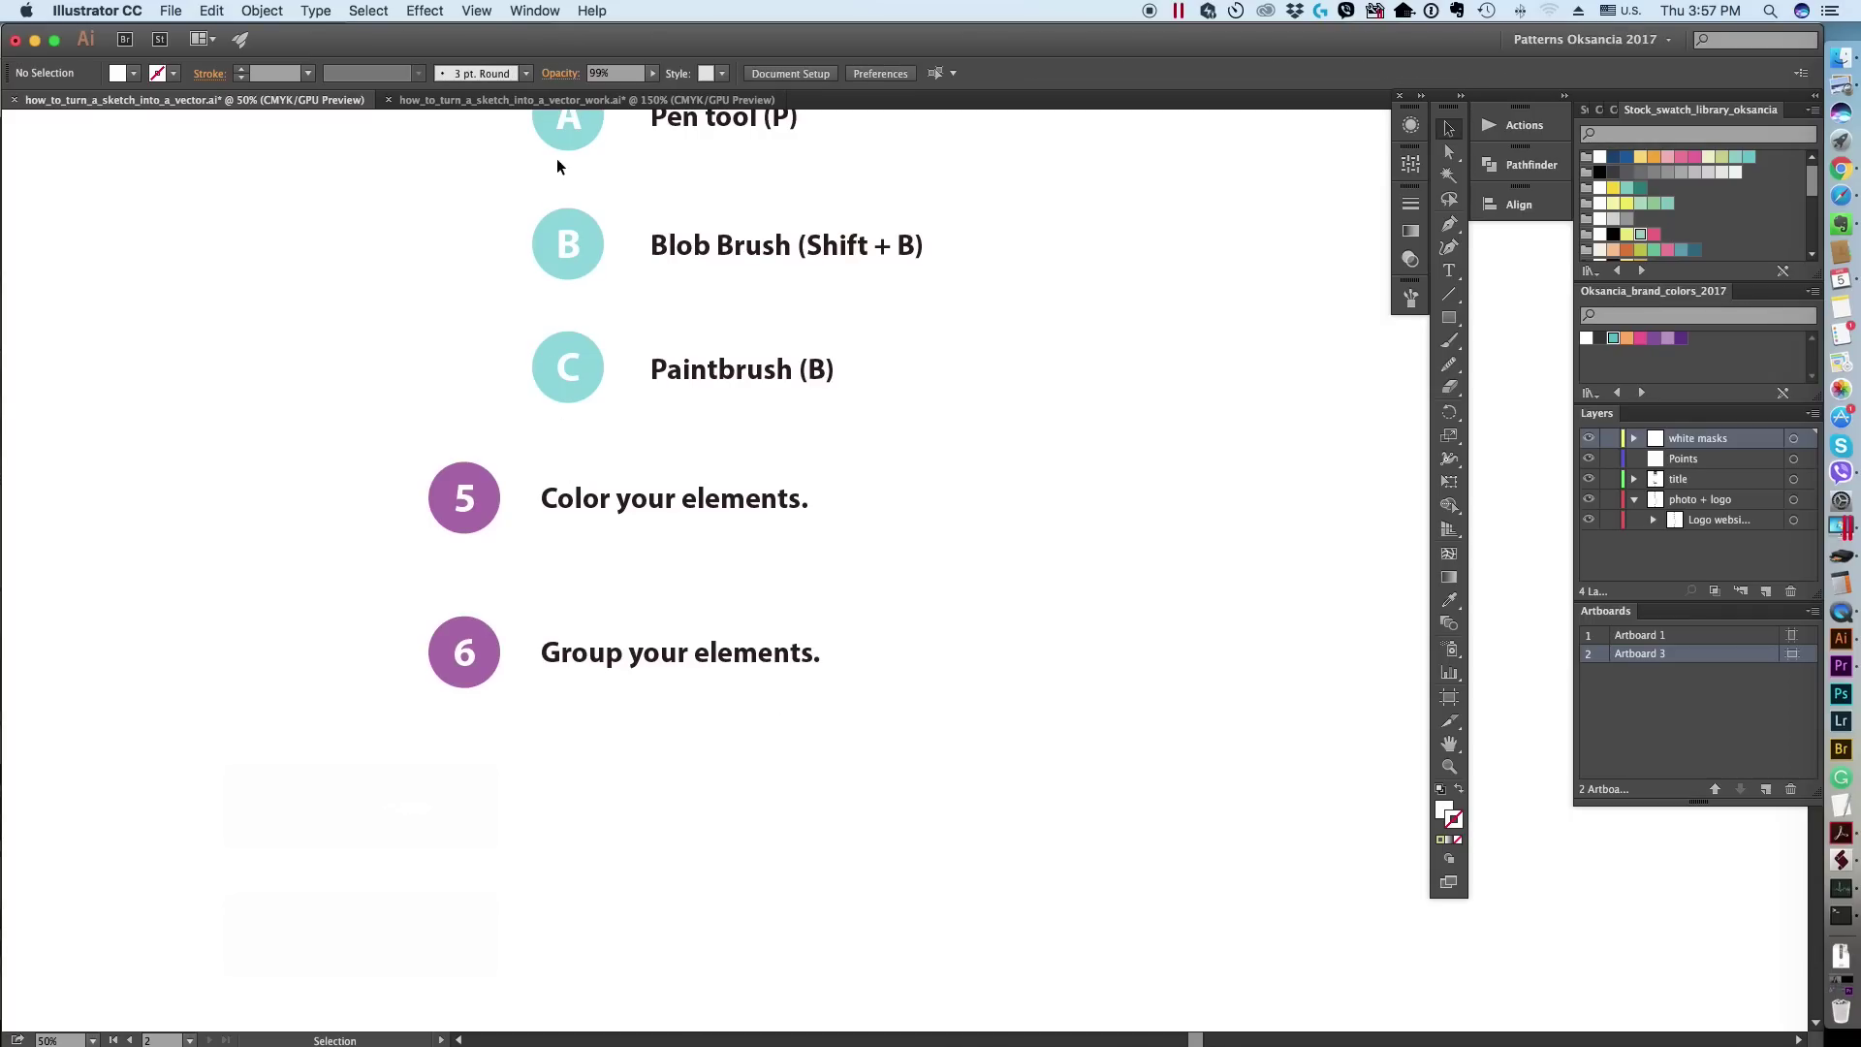
Step: Return to the work document and move the broad three-leaf group up and right and the slender branch up and left
left_click(582, 100)
left_click(780, 473)
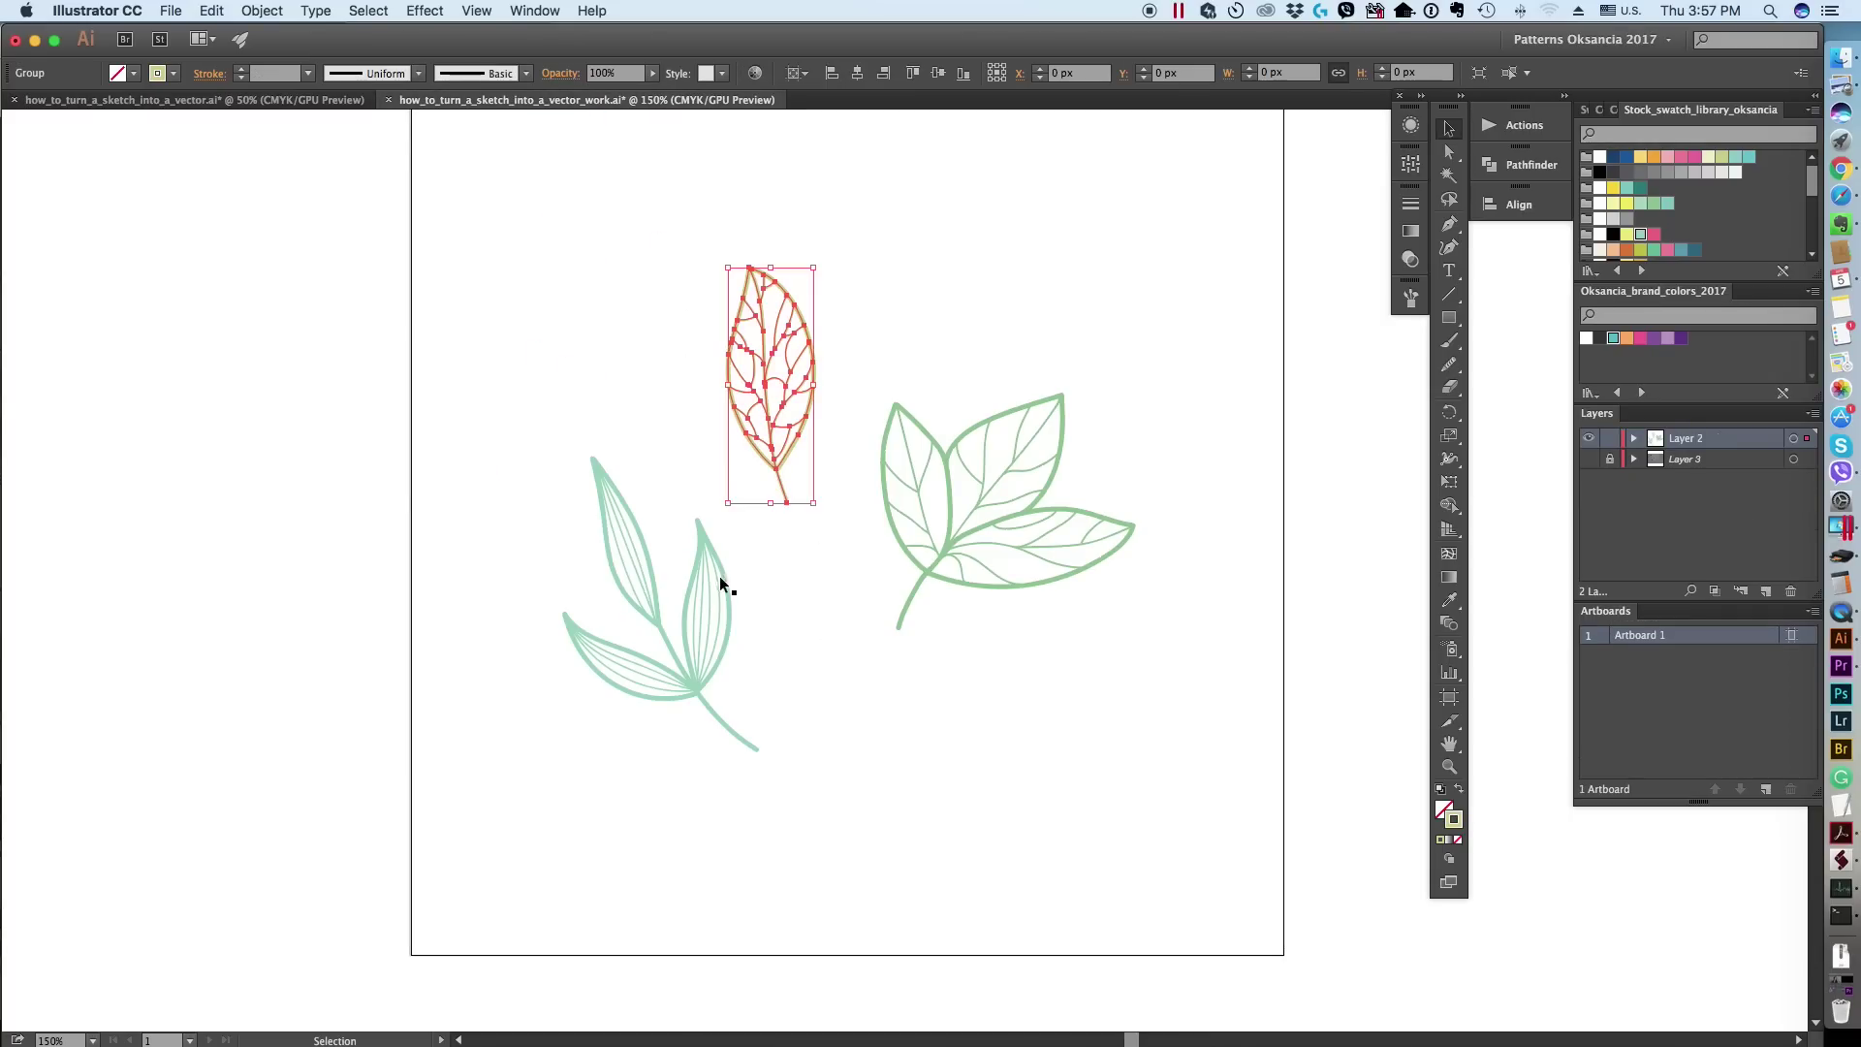
left_click(696, 690)
left_click(925, 579)
left_click_drag(928, 576, 962, 503)
left_click(823, 688)
left_click_drag(697, 696, 667, 642)
left_click(852, 672)
Step: Gather the leaf groups by moving the broad one beside the branch and lowering the single leaf and the slender branch
left_click_drag(958, 502, 761, 694)
left_click_drag(774, 466, 770, 537)
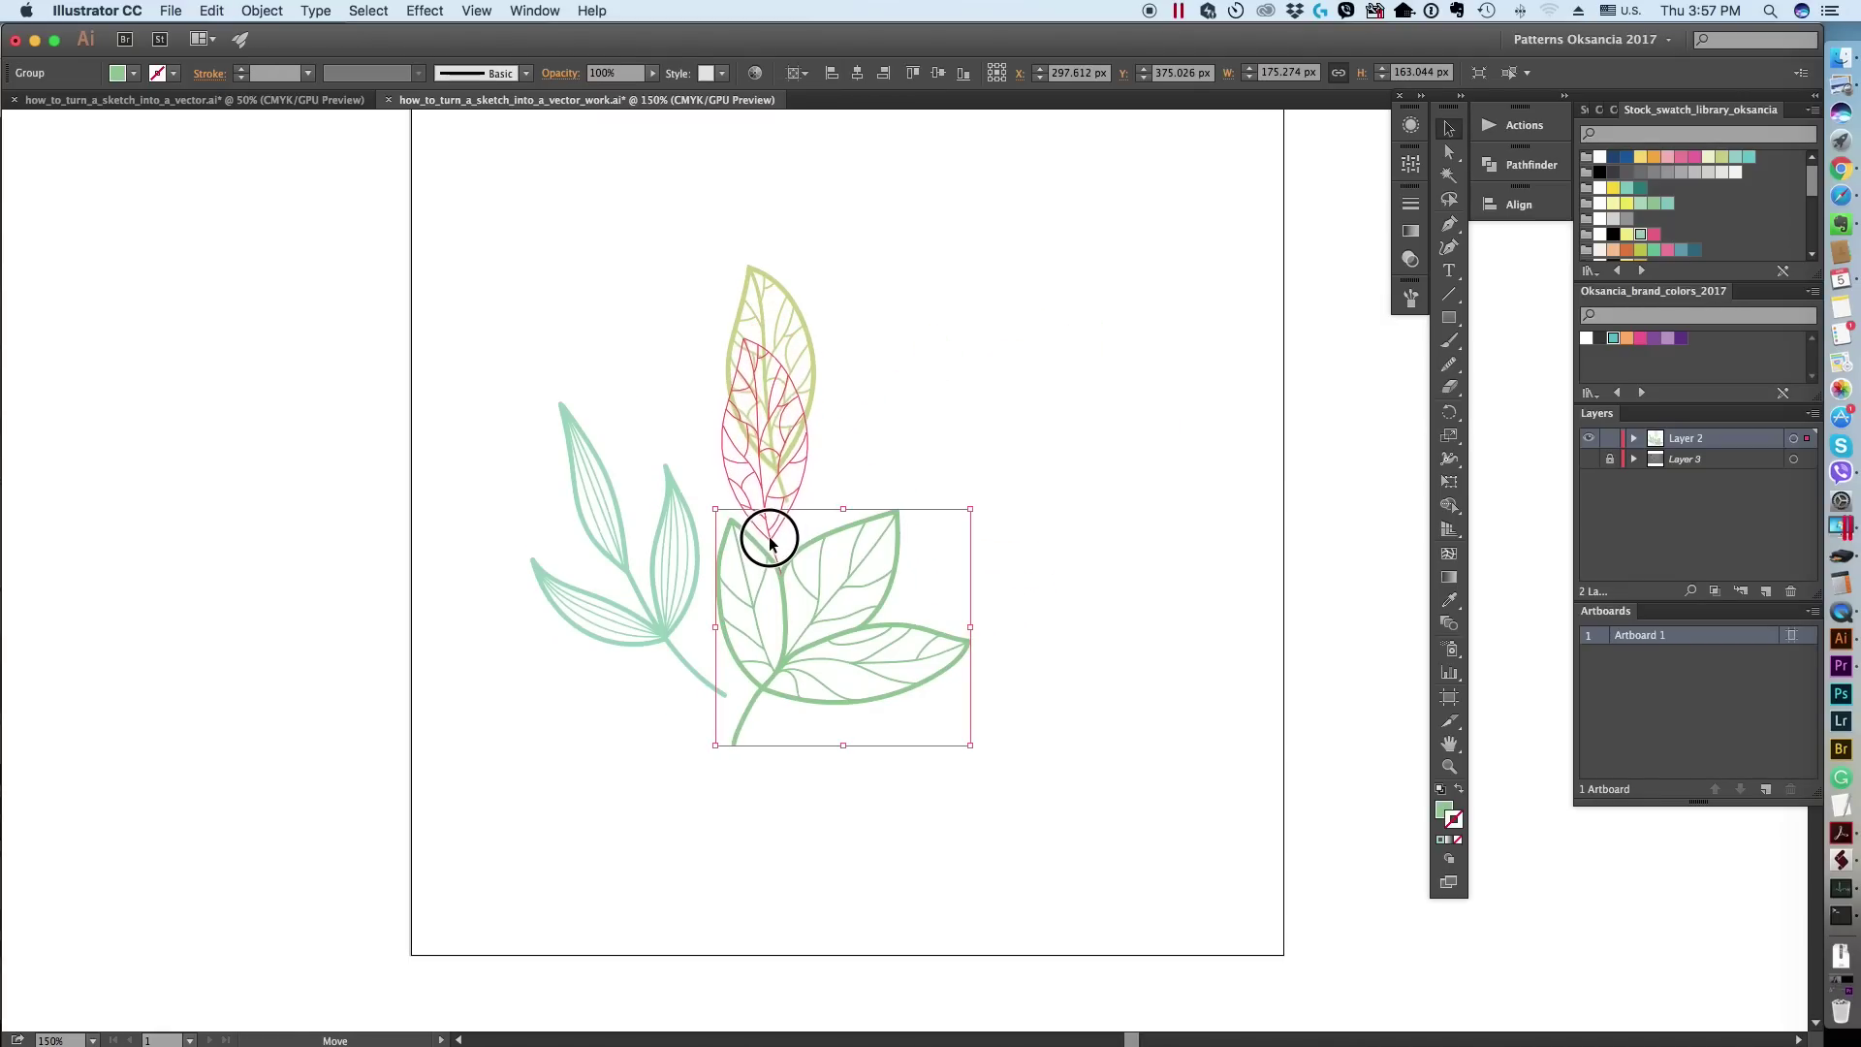
left_click(888, 547)
left_click_drag(673, 632, 685, 679)
left_click(869, 771)
Step: In how_to_turn_a_sketch_into_a_vector.ai, delete the white rectangle mask below the item "Group your elements."
left_click(685, 706)
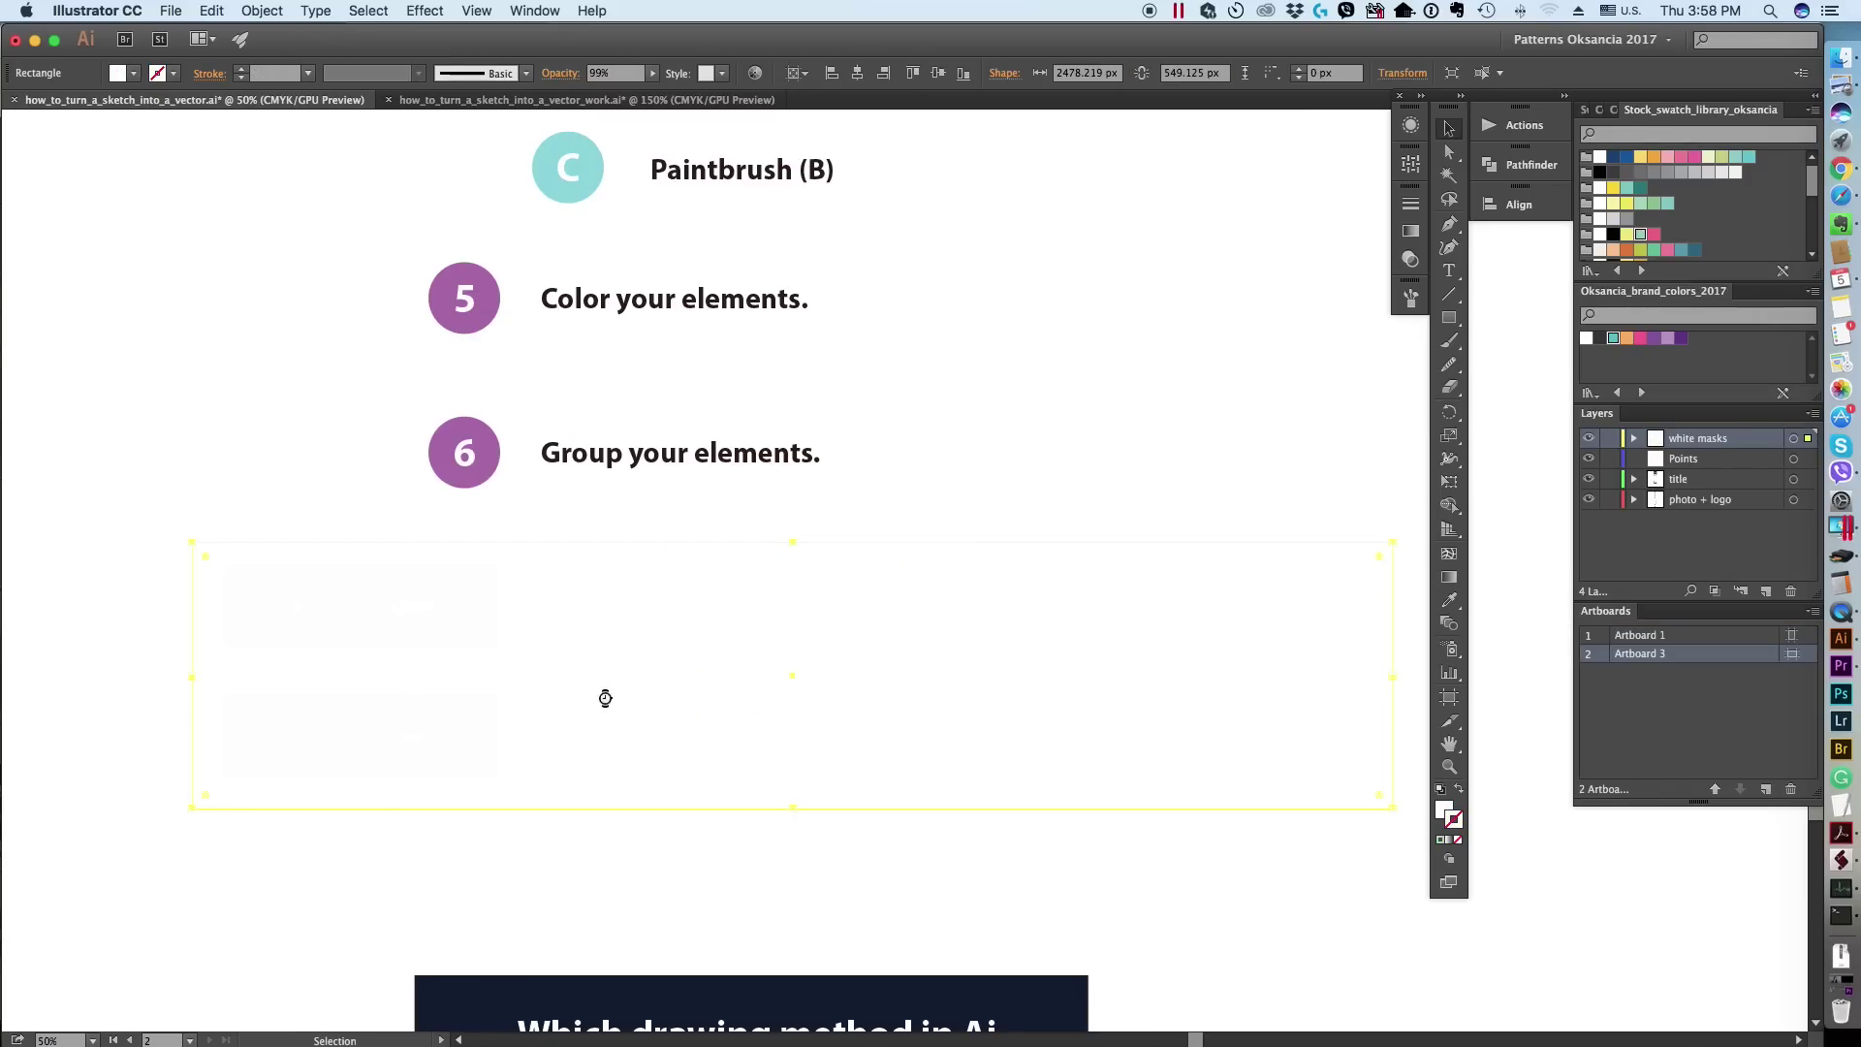
key("Delete")
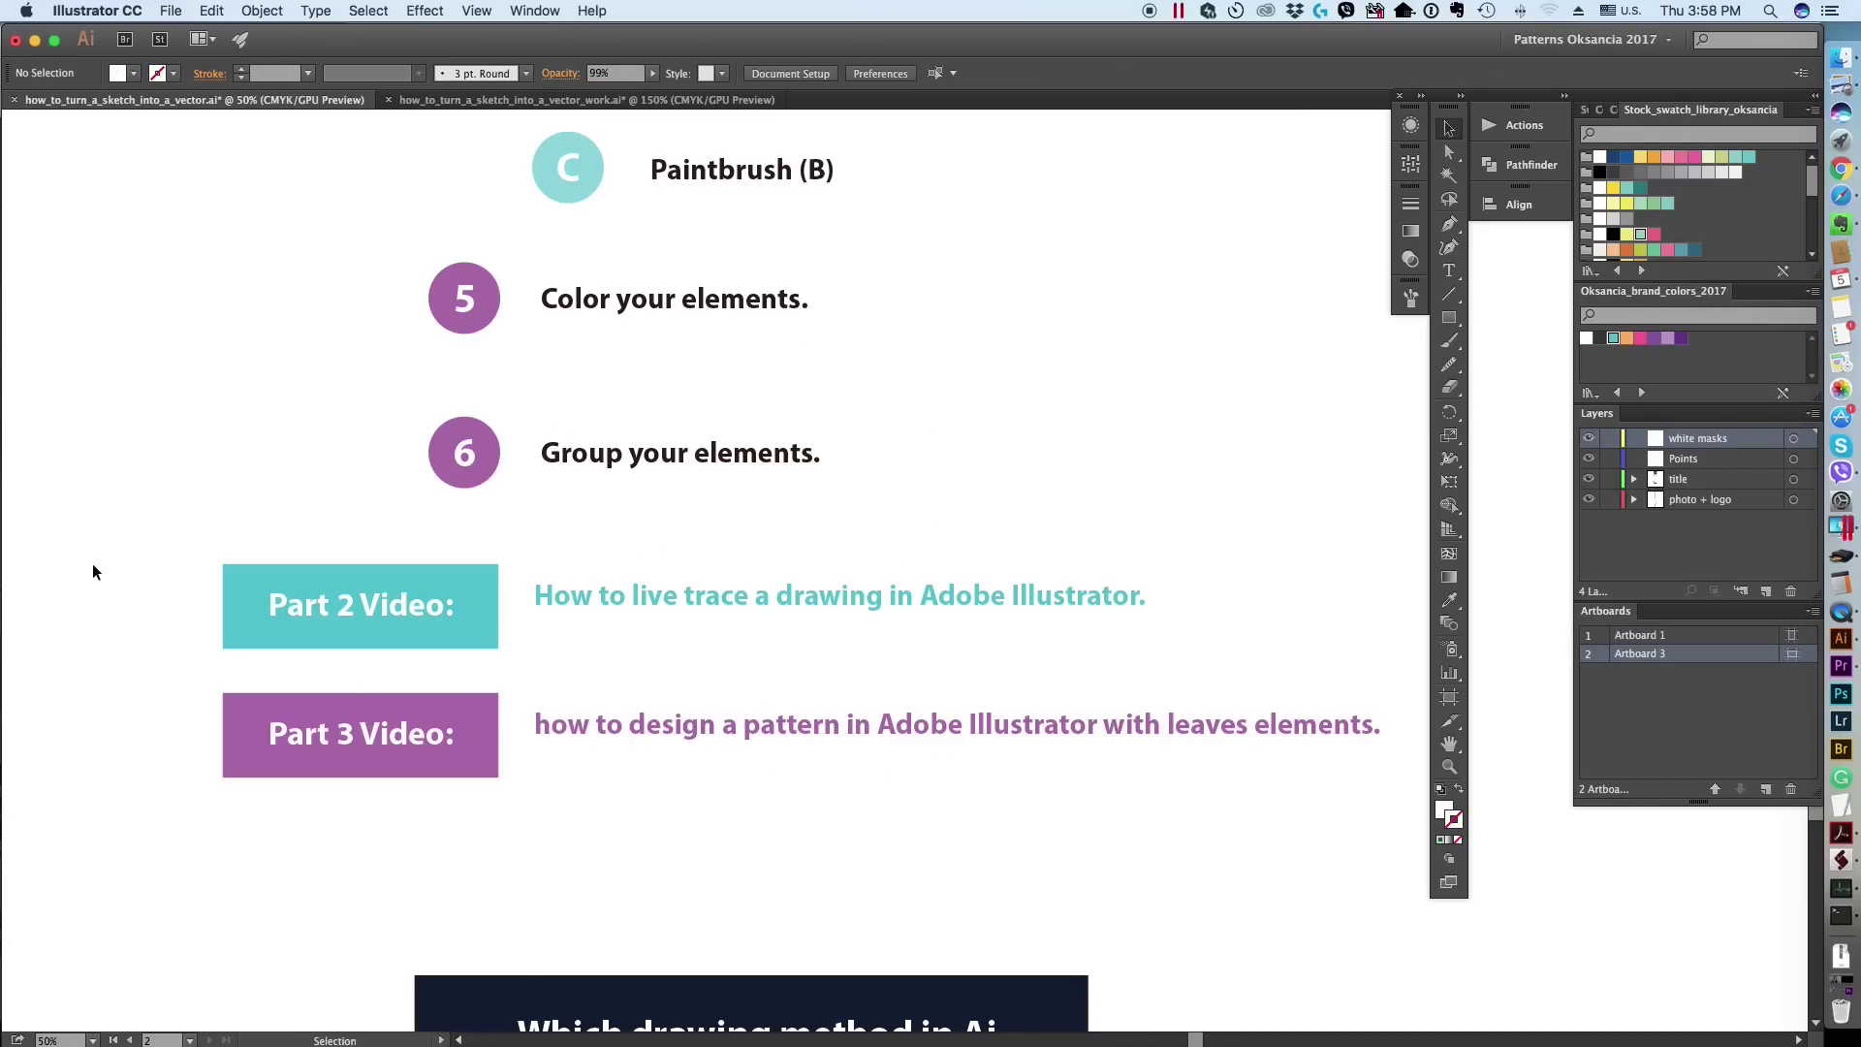